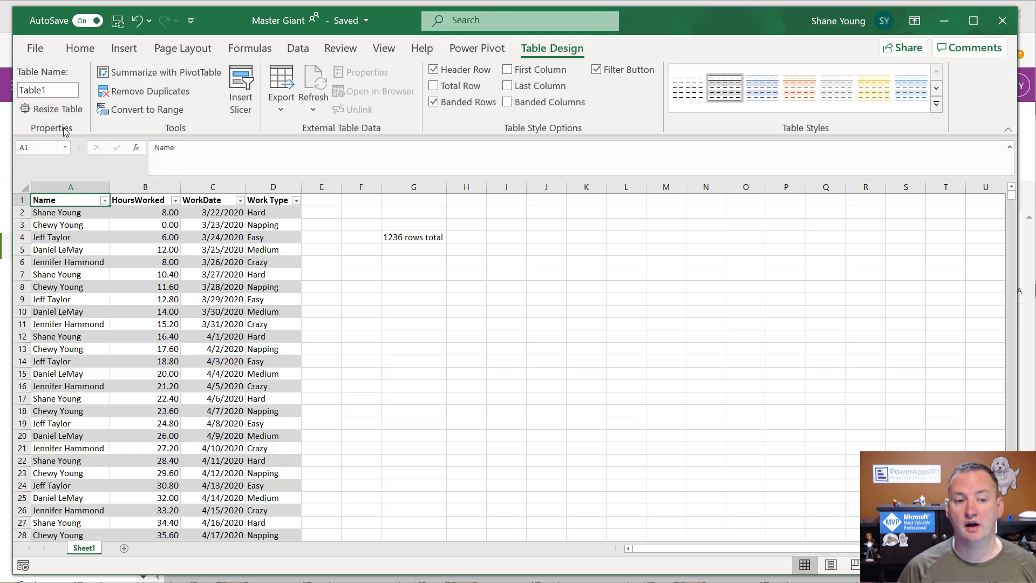
# Format the empty range J7:N12 as an orange medium-style table without existing headers, and undo it
pyautogui.moveTo(538, 277); pyautogui.dragTo(691, 310)
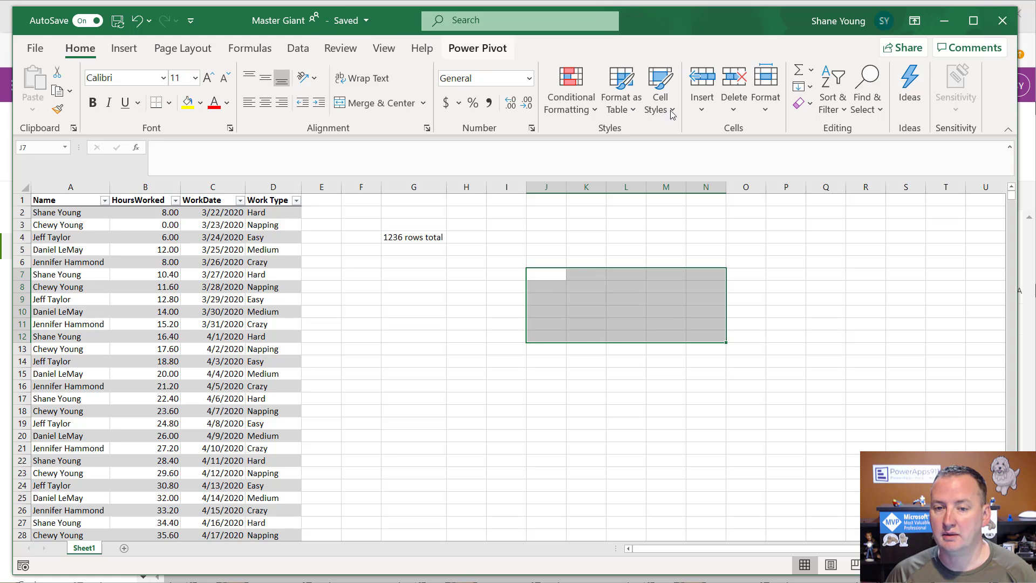
pyautogui.click(621, 92)
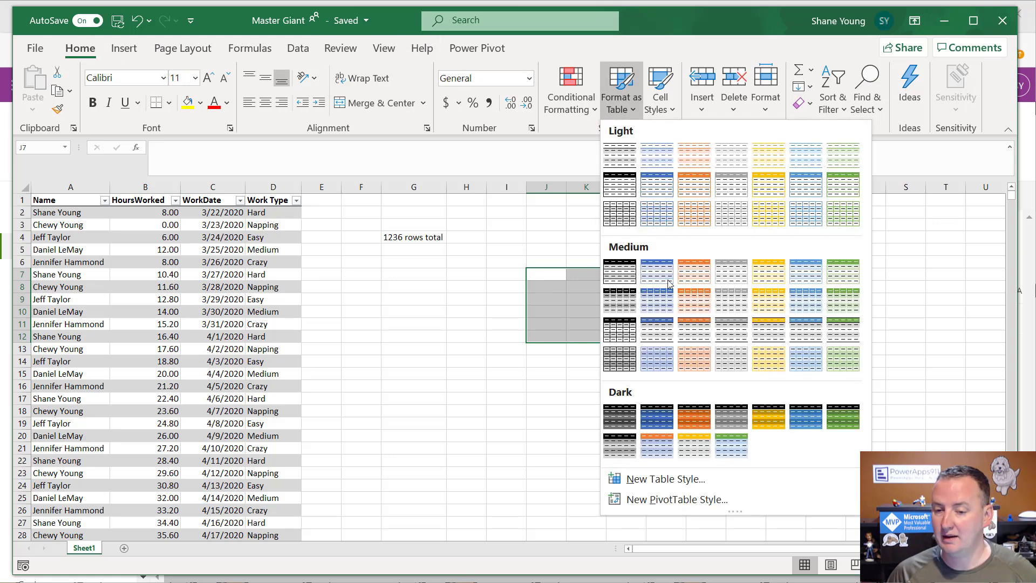
pyautogui.click(690, 327)
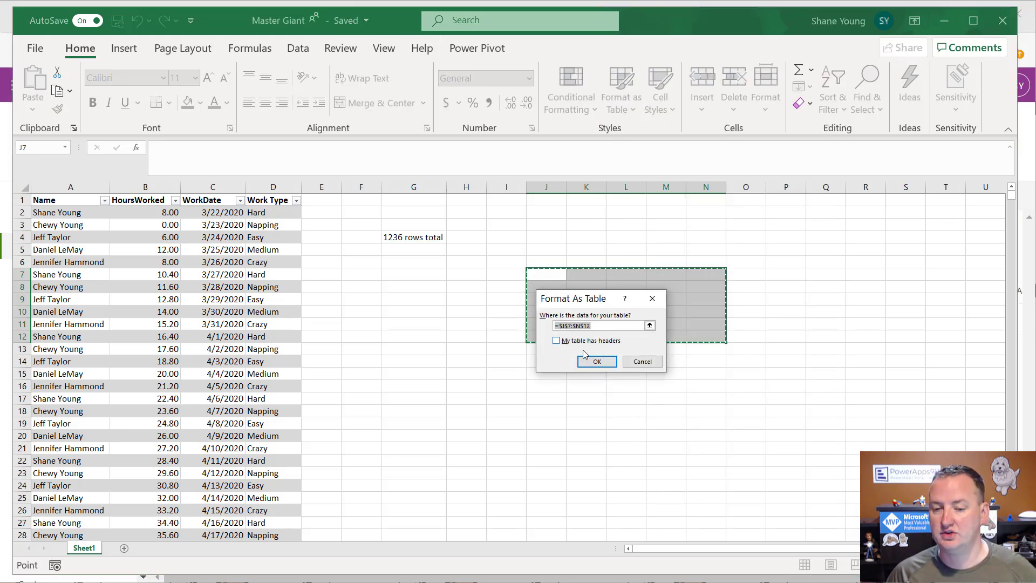
pyautogui.click(598, 361)
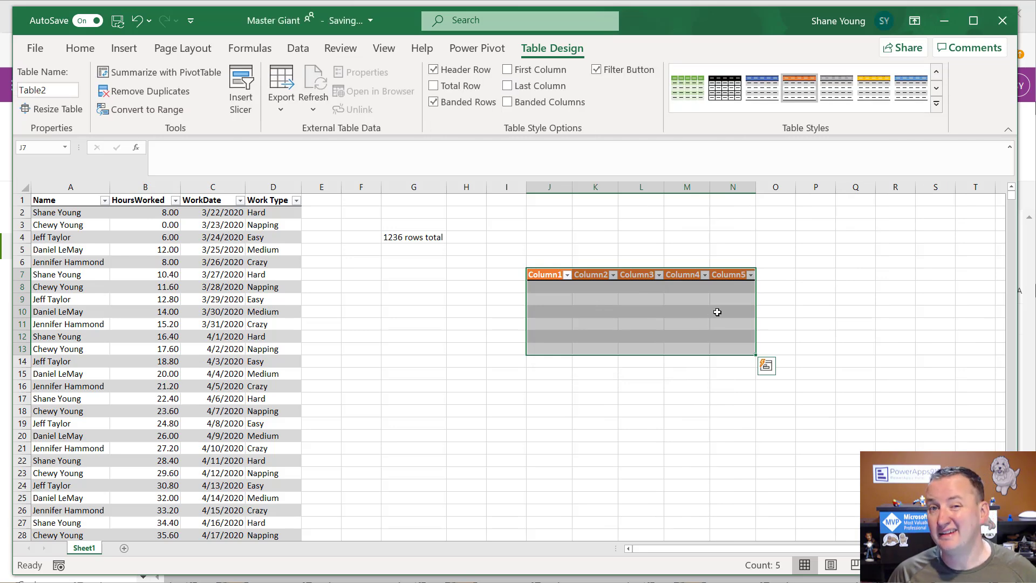
pyautogui.click(601, 319)
pyautogui.click(574, 309)
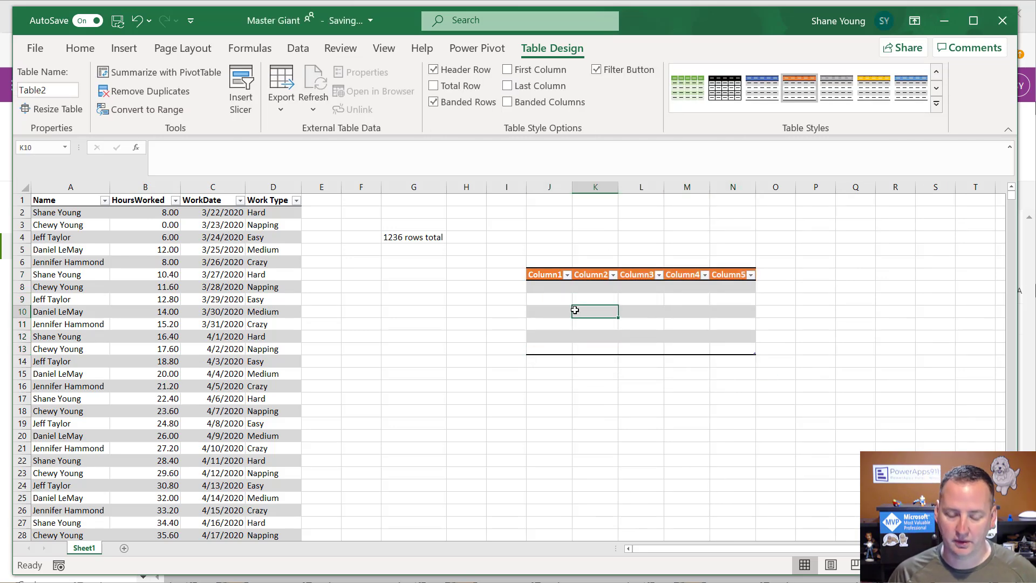
pyautogui.hotkey('ctrl', 'z')
pyautogui.click(616, 235)
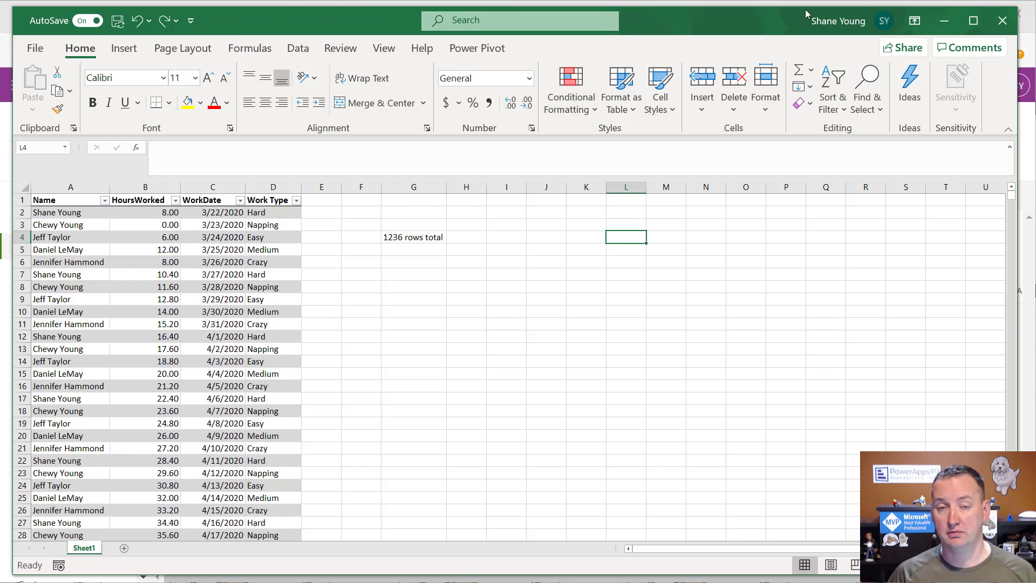
# Leave the workbook for the SharePoint Excel Demo folder and show the Flow options for Master Video.xlsx
pyautogui.click(944, 22)
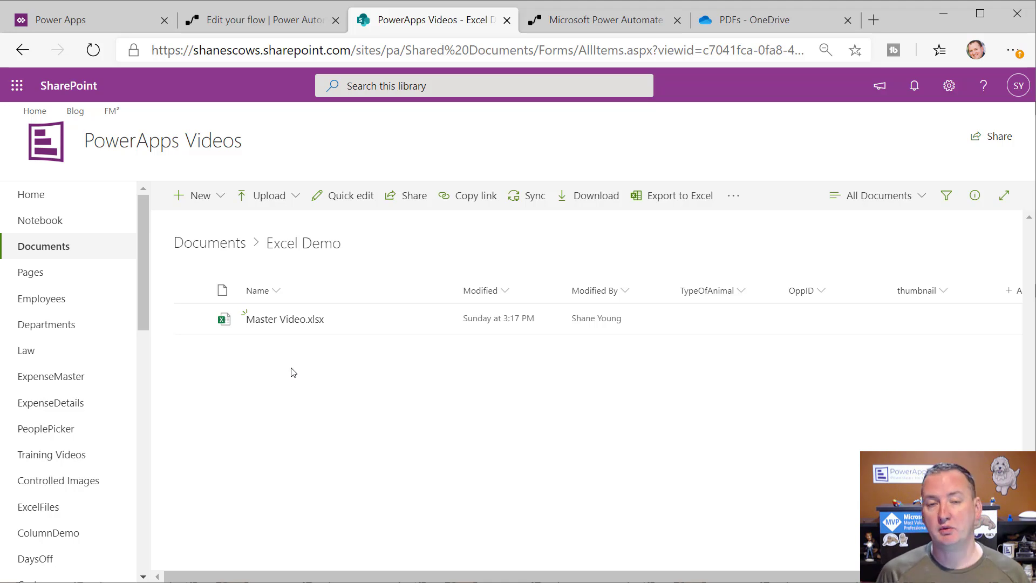
pyautogui.click(191, 320)
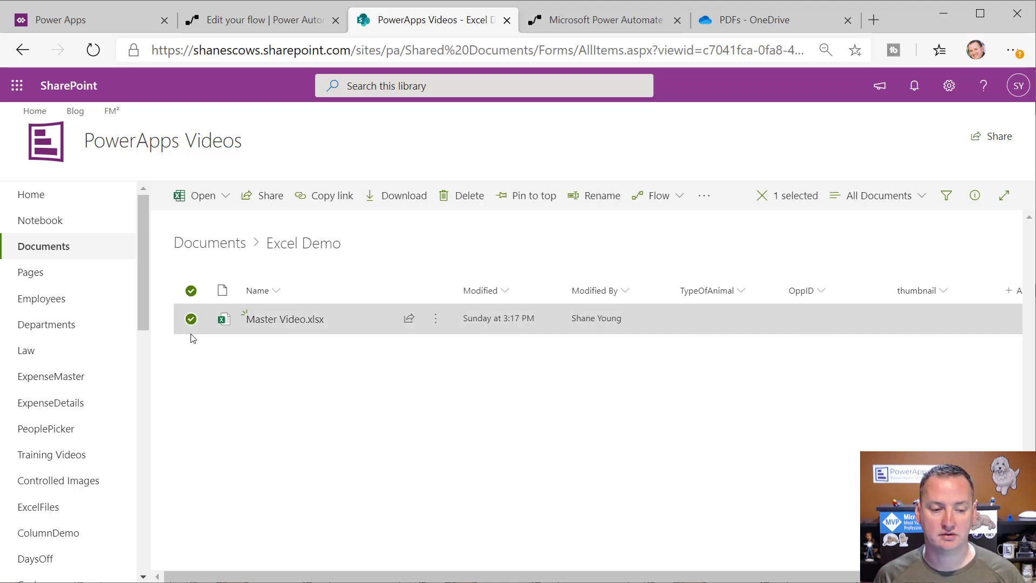
pyautogui.click(679, 200)
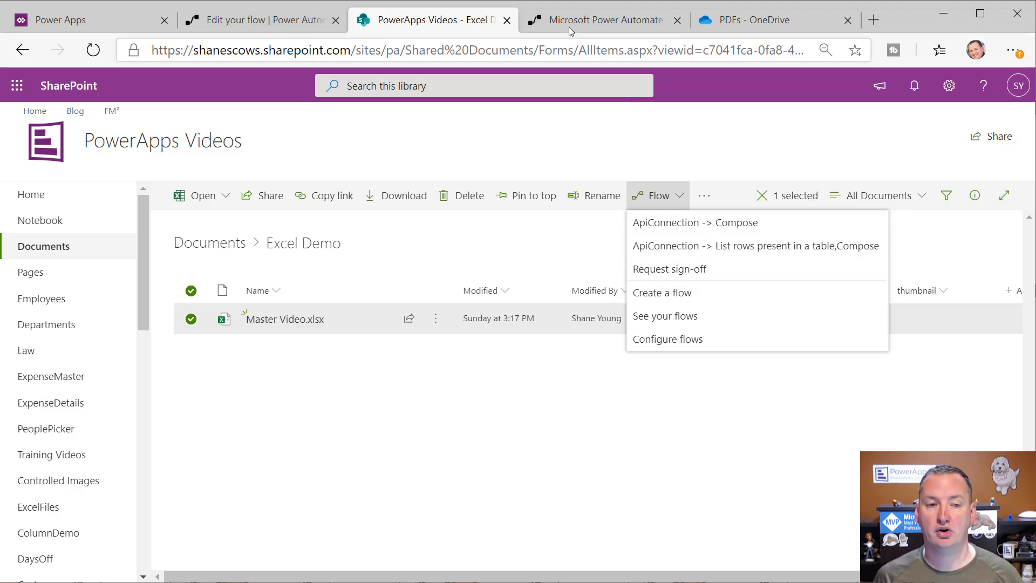
# Switch to Power Automate and create an instant flow named Video Demo with SharePoint's For a selected file trigger
pyautogui.click(586, 20)
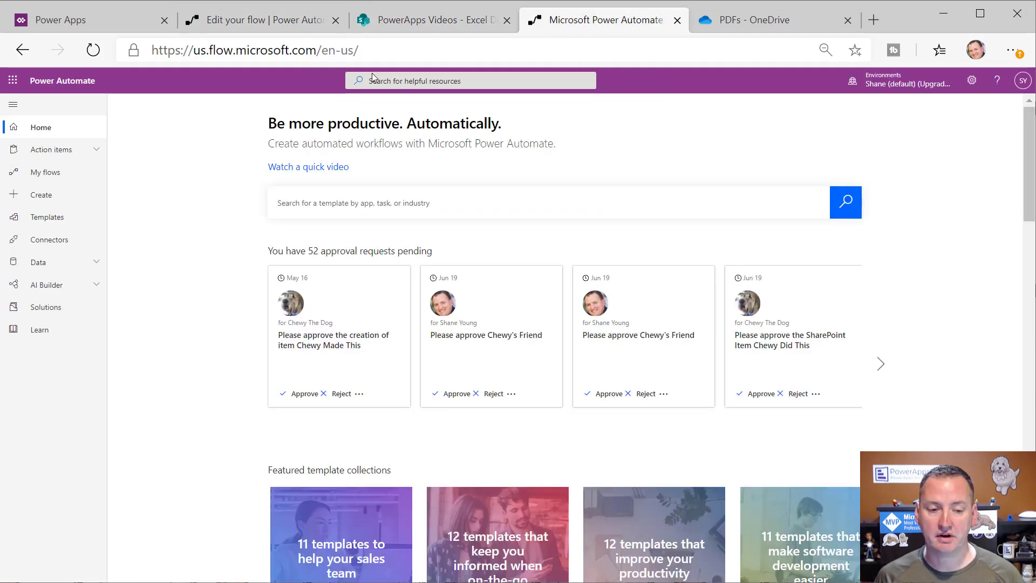
pyautogui.click(48, 194)
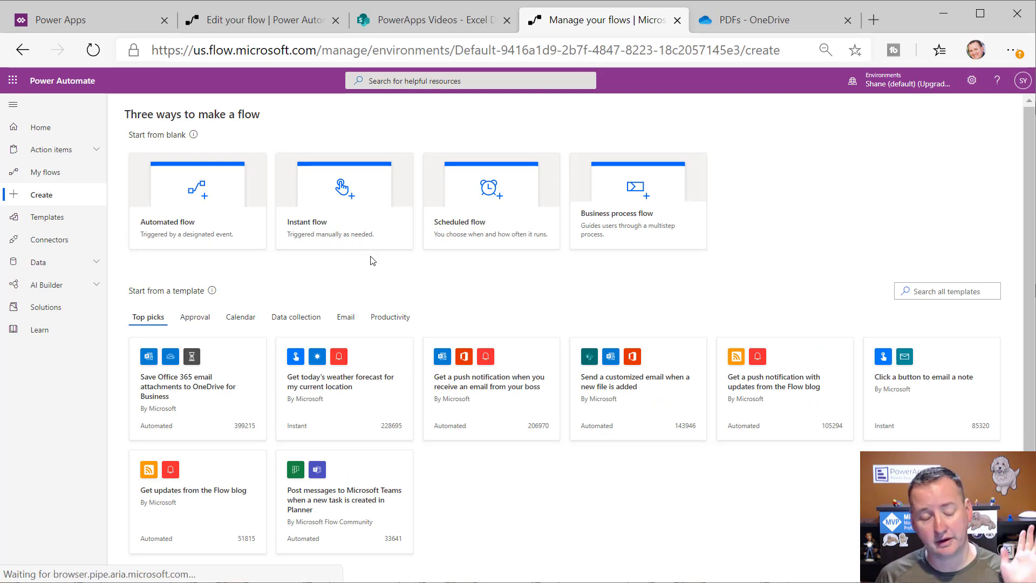
pyautogui.click(366, 221)
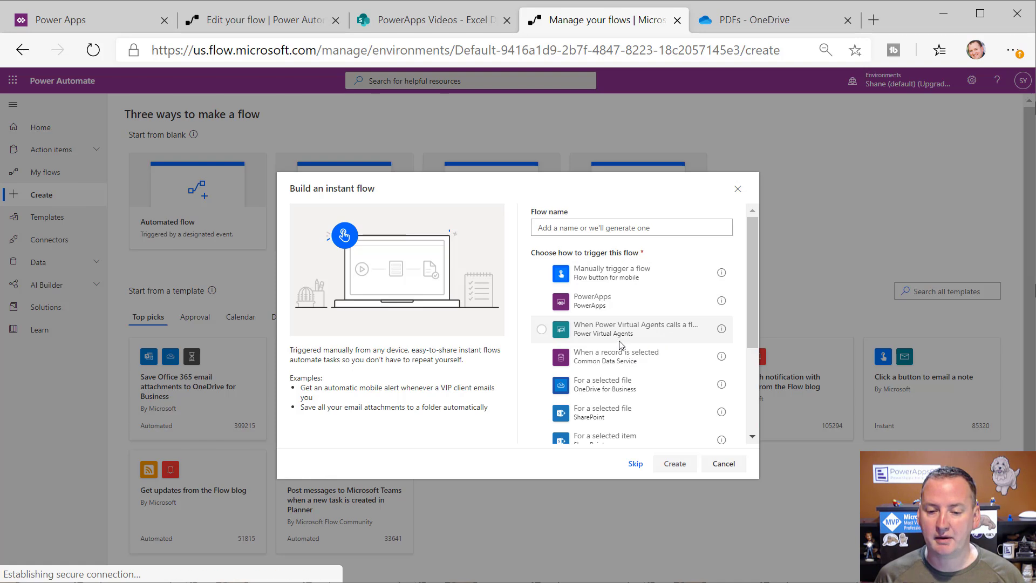
pyautogui.scroll(-2, 610, 302)
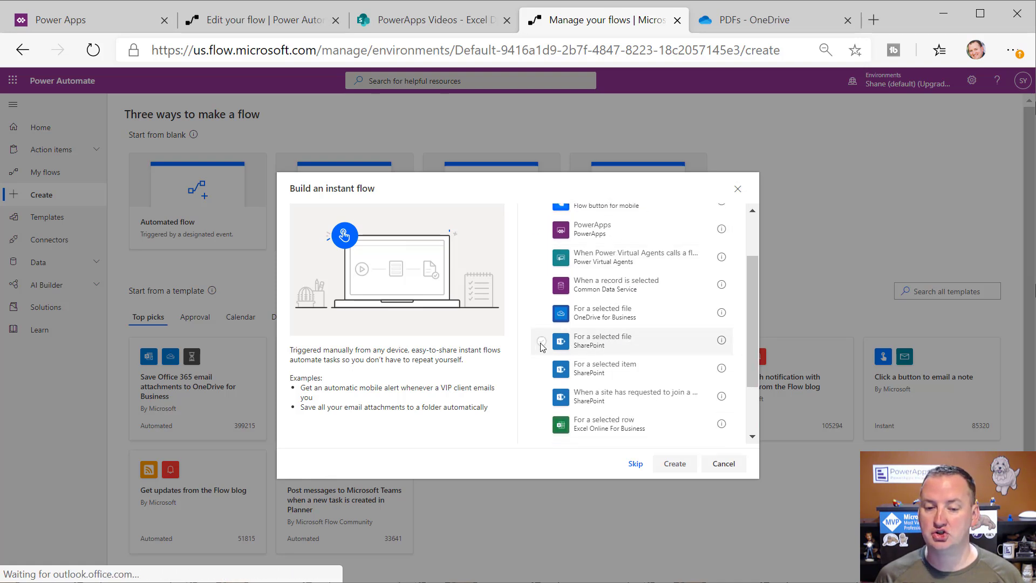
pyautogui.click(541, 341)
pyautogui.scroll(2, 677, 298)
pyautogui.click(566, 230)
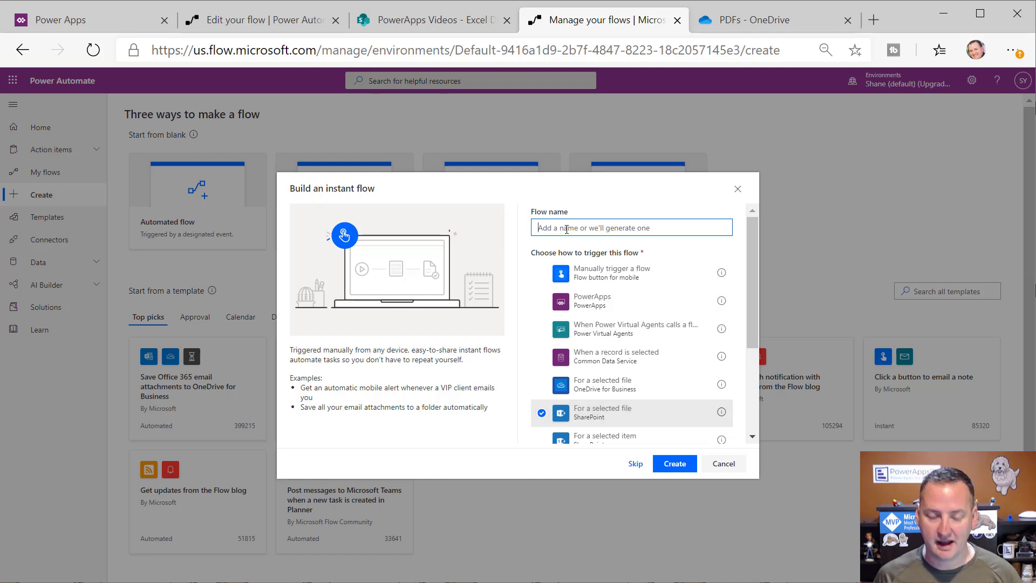
pyautogui.write('Video Demo')
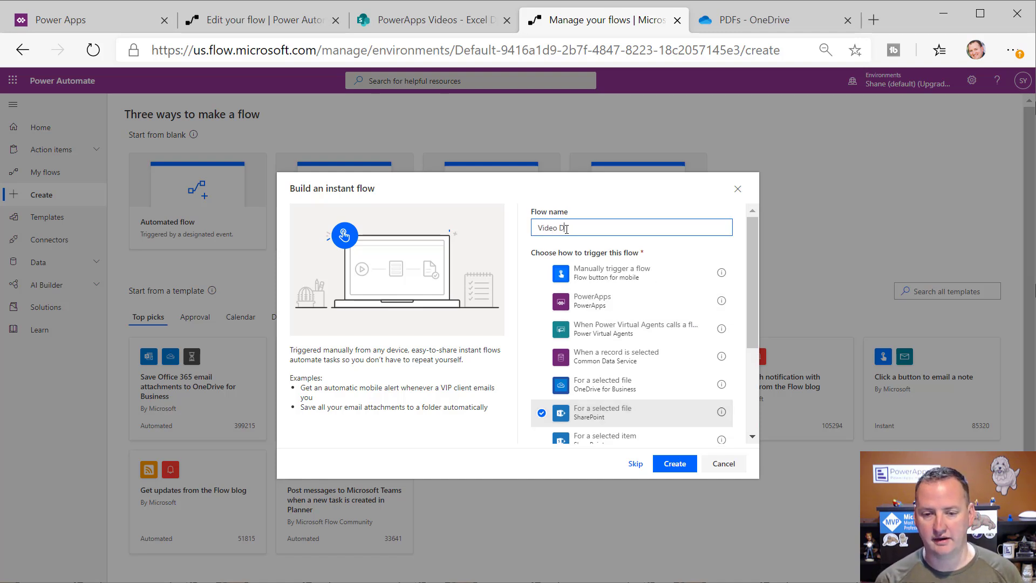
pyautogui.click(673, 465)
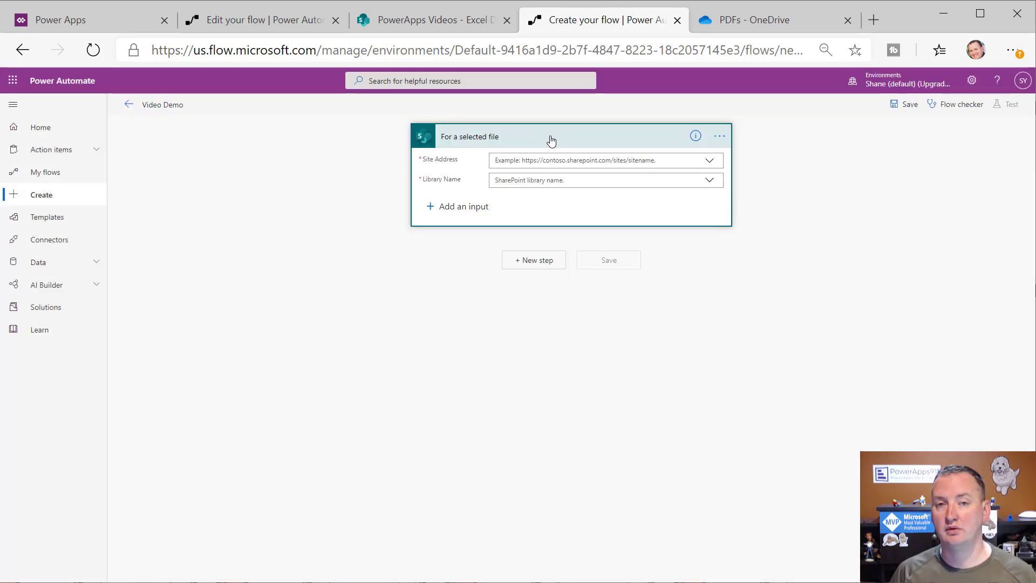
# Set the trigger's site address to PowerApps Videos and its library to Documents
pyautogui.click(709, 161)
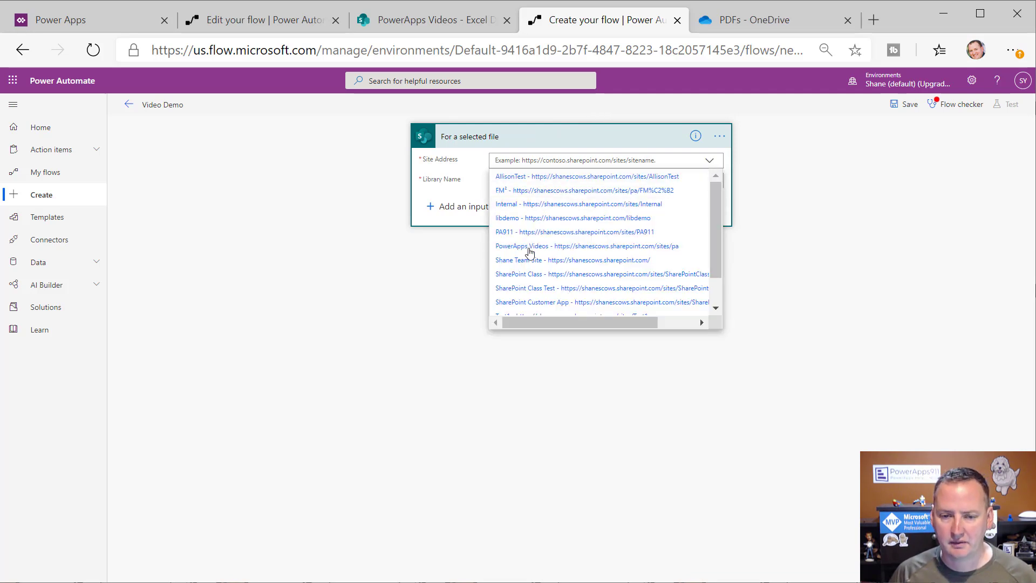
pyautogui.click(586, 247)
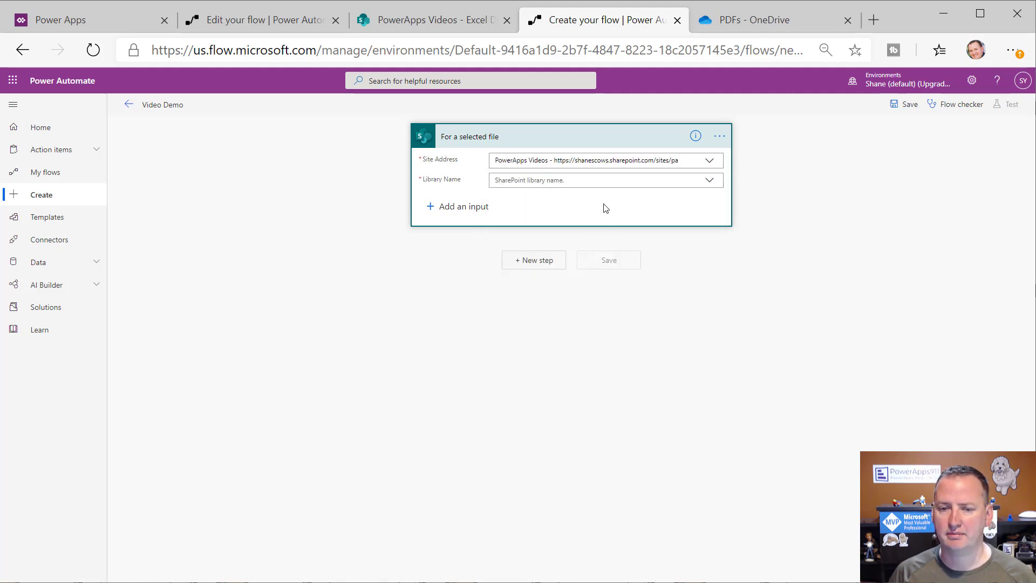
pyautogui.click(709, 181)
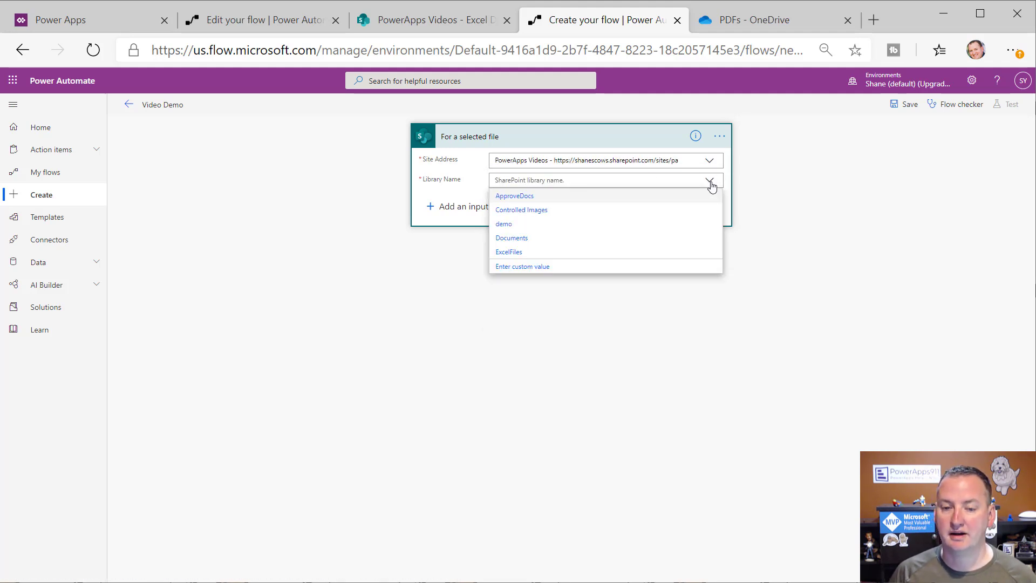
pyautogui.click(524, 245)
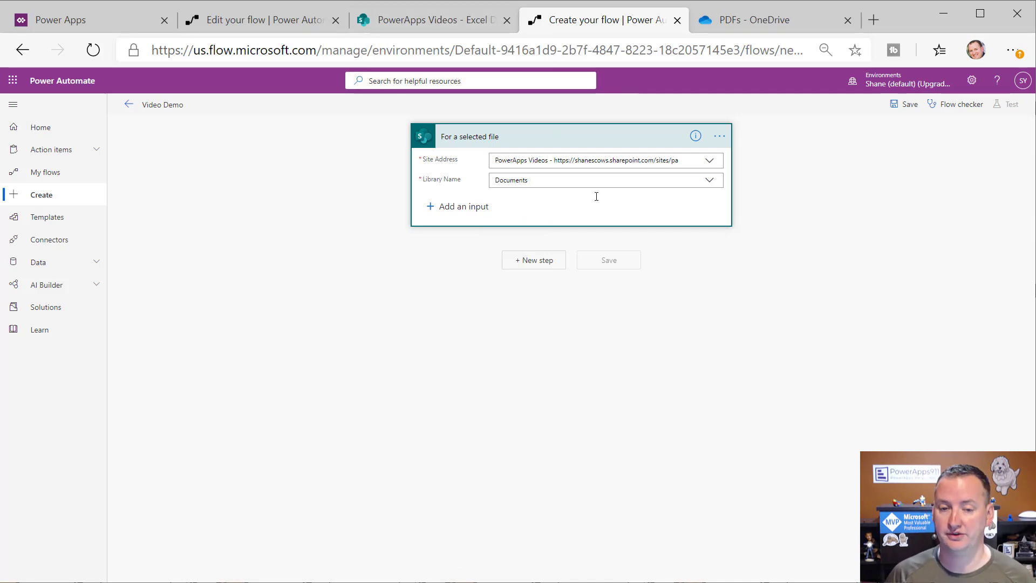
pyautogui.click(713, 277)
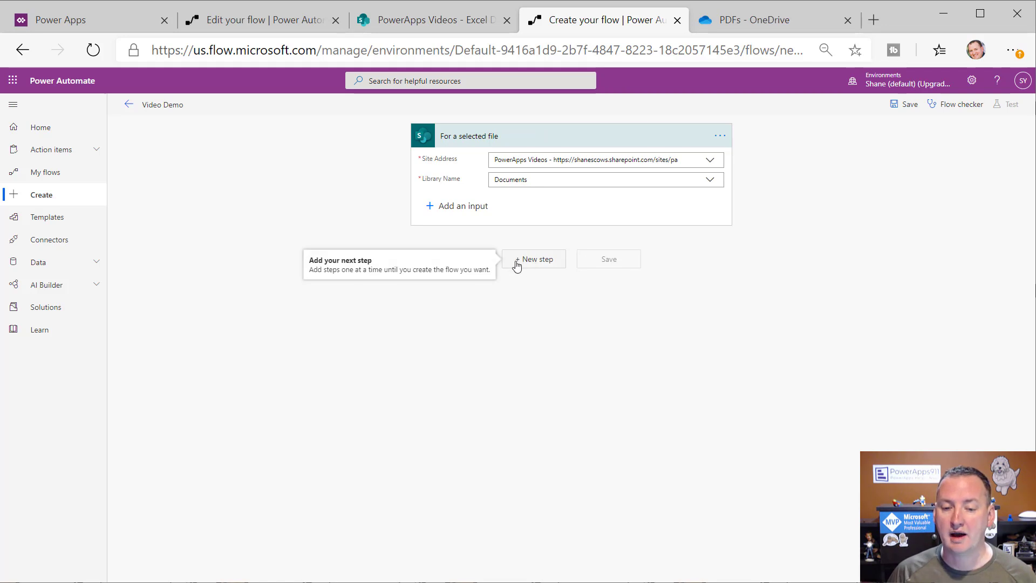
# Add the Get tables action from Excel Online (Business) after the trigger
pyautogui.click(539, 264)
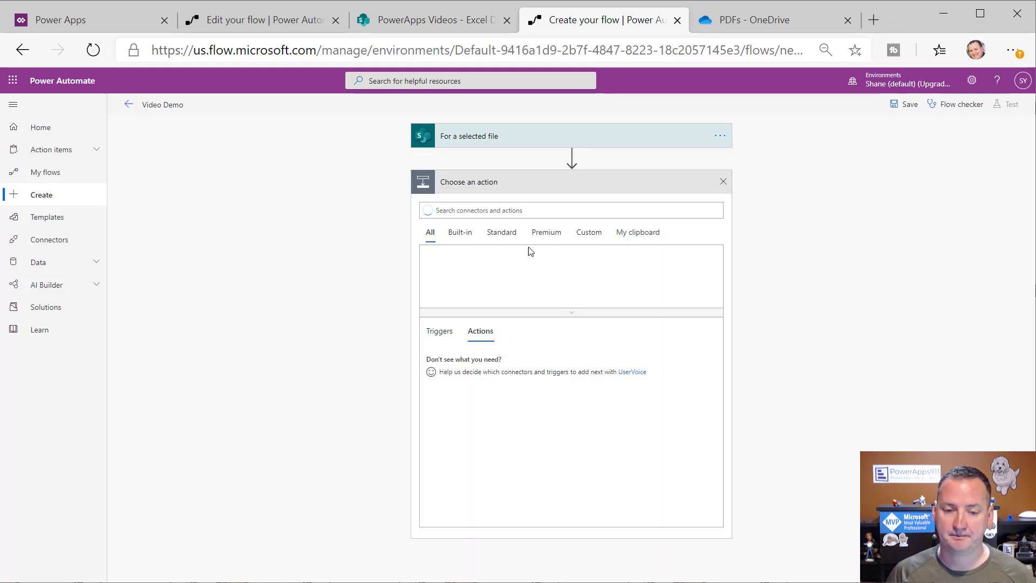
pyautogui.click(525, 212)
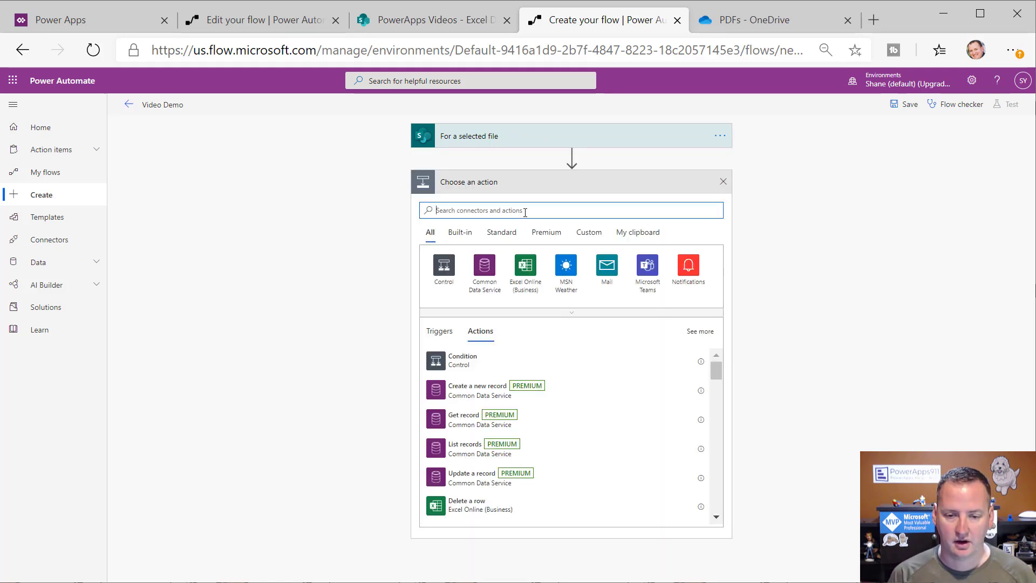
pyautogui.click(527, 274)
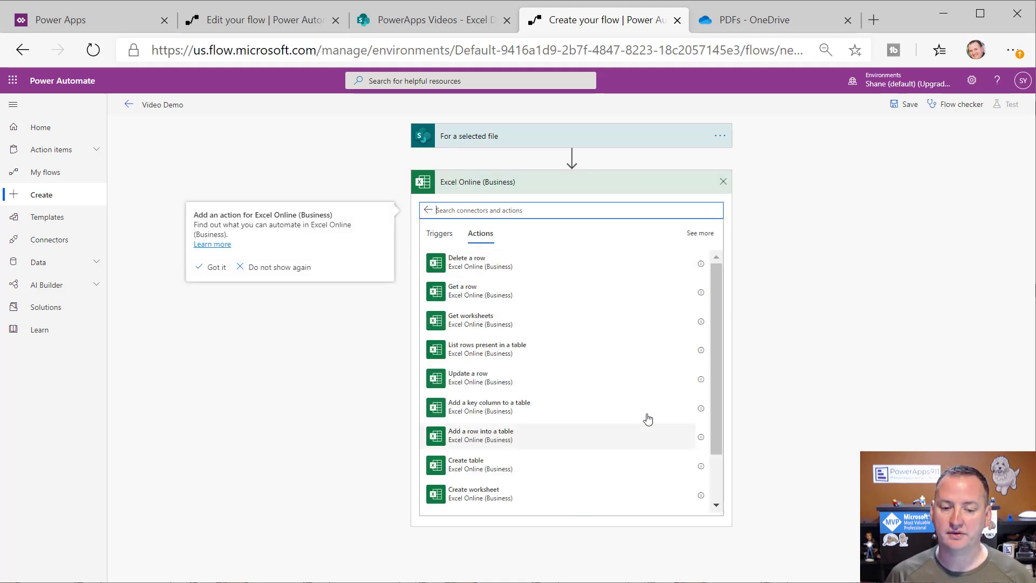
pyautogui.scroll(-2, 615, 345)
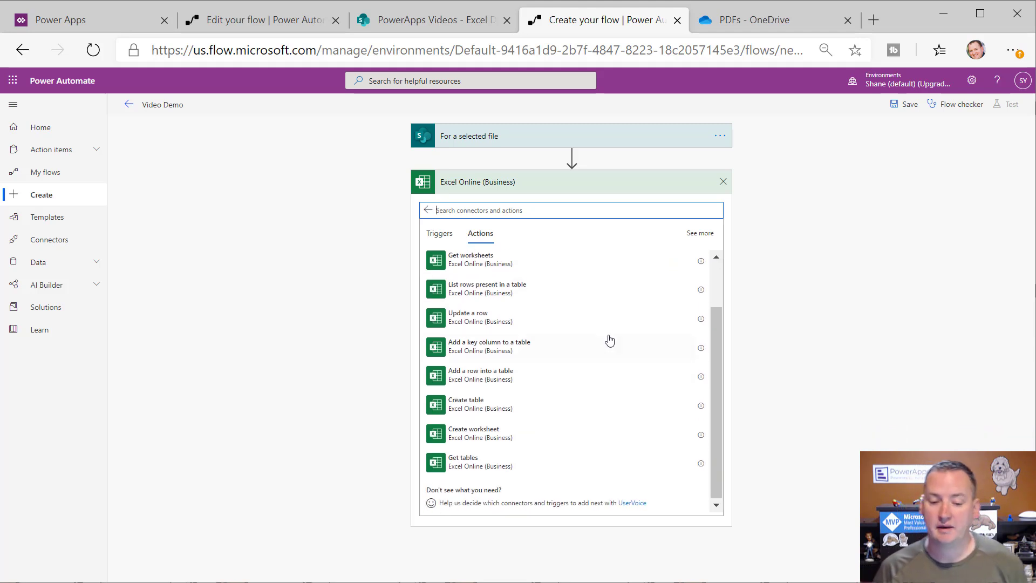
pyautogui.click(509, 464)
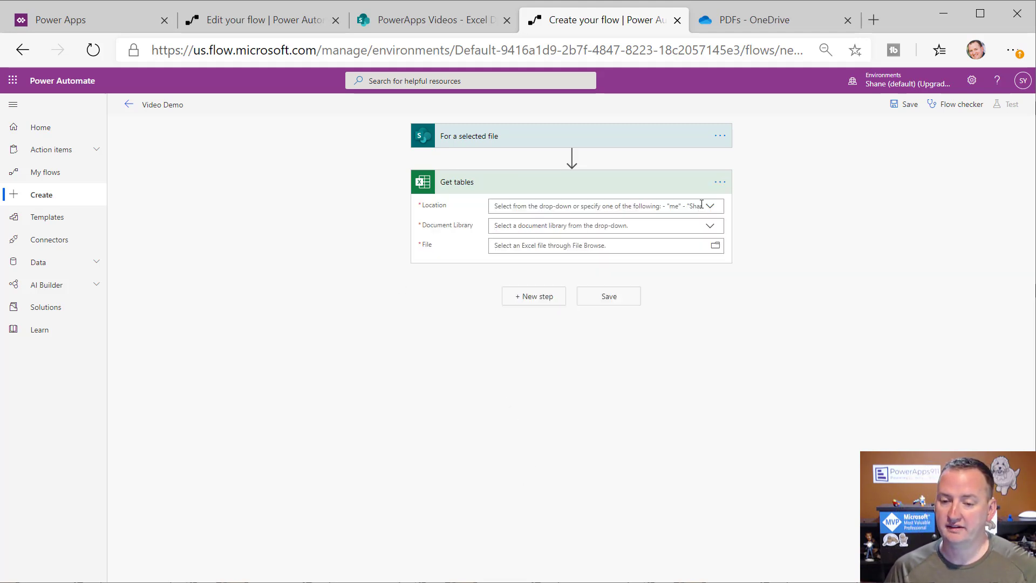
# Set the Get tables location to SharePoint Site - PowerApps Videos and its document library to Documents
pyautogui.click(710, 207)
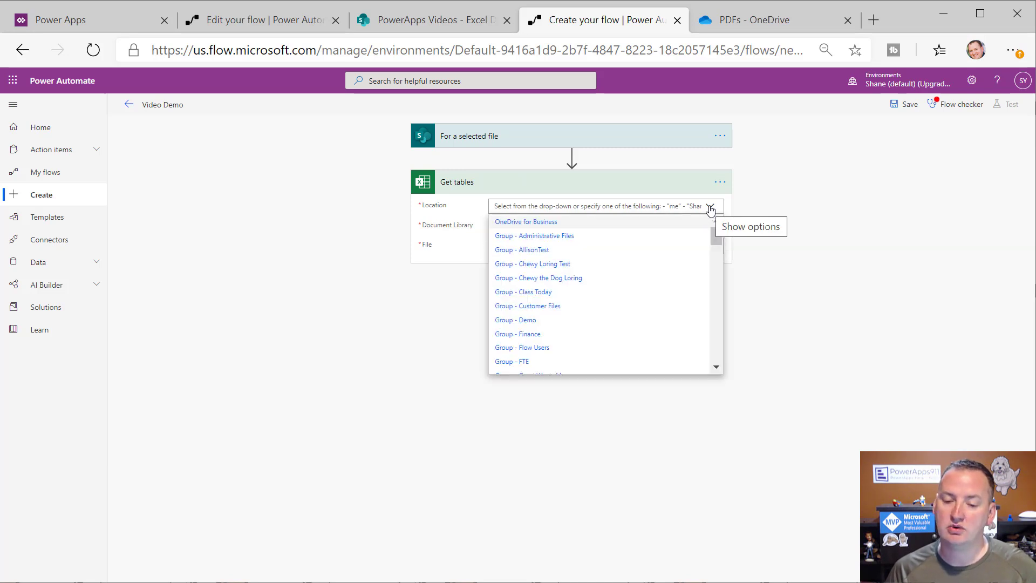
pyautogui.moveTo(716, 234); pyautogui.dragTo(712, 329)
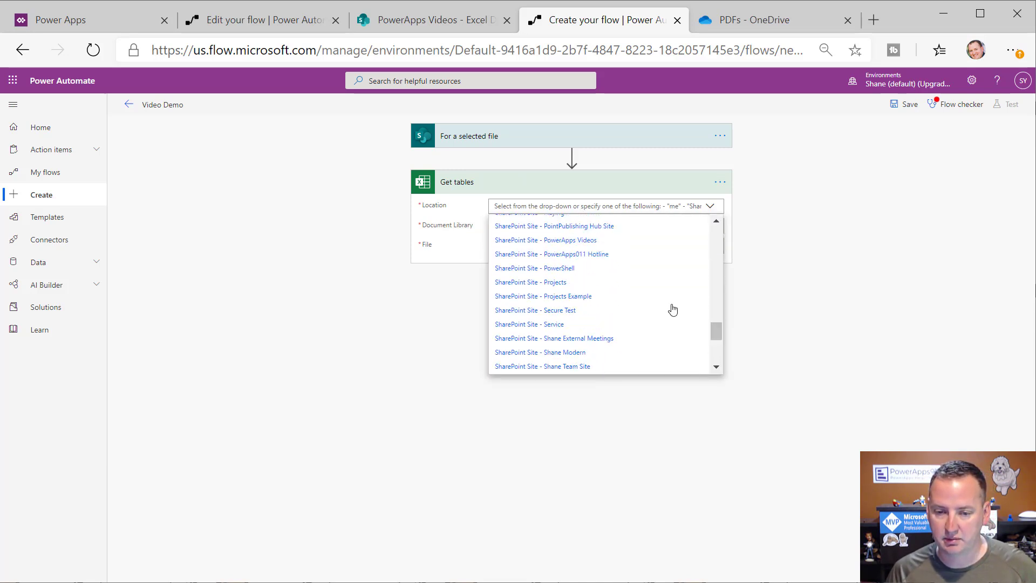
pyautogui.click(561, 240)
pyautogui.click(709, 227)
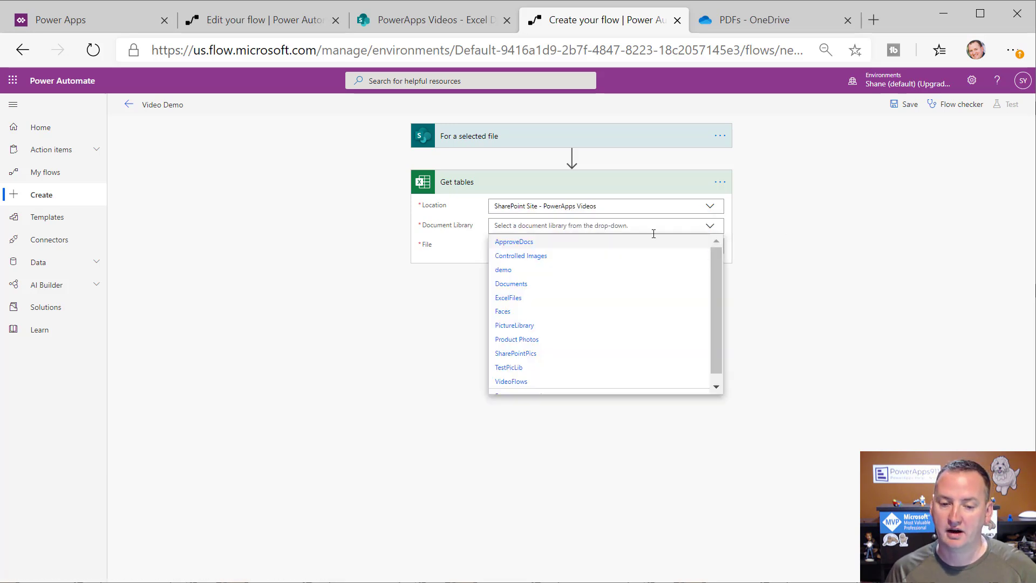
pyautogui.click(523, 286)
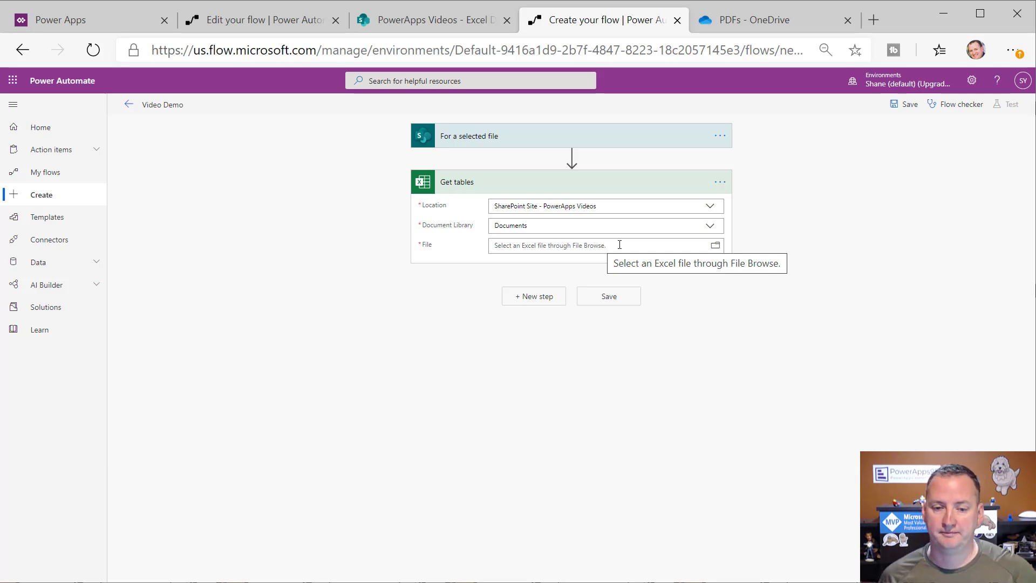
# Choose Master Video.xlsx from the Excel Demo folder as the Get tables file, and clear the file value
pyautogui.click(715, 247)
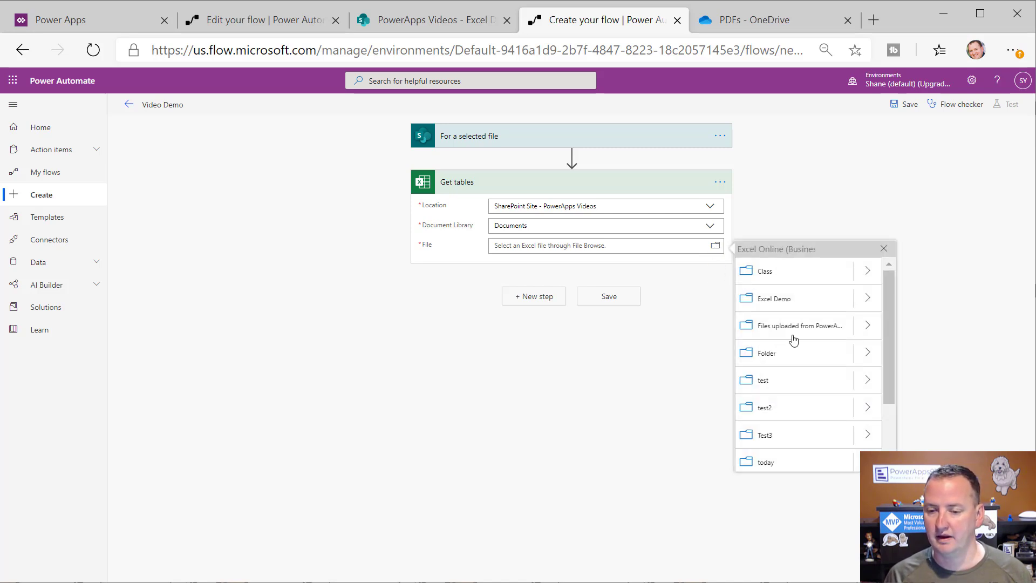
pyautogui.click(868, 300)
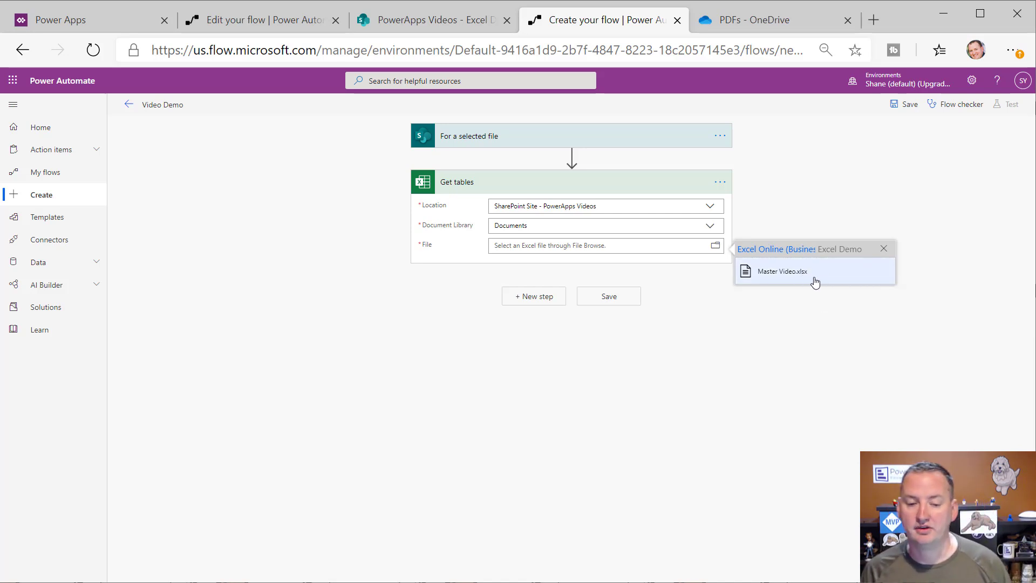
pyautogui.click(815, 279)
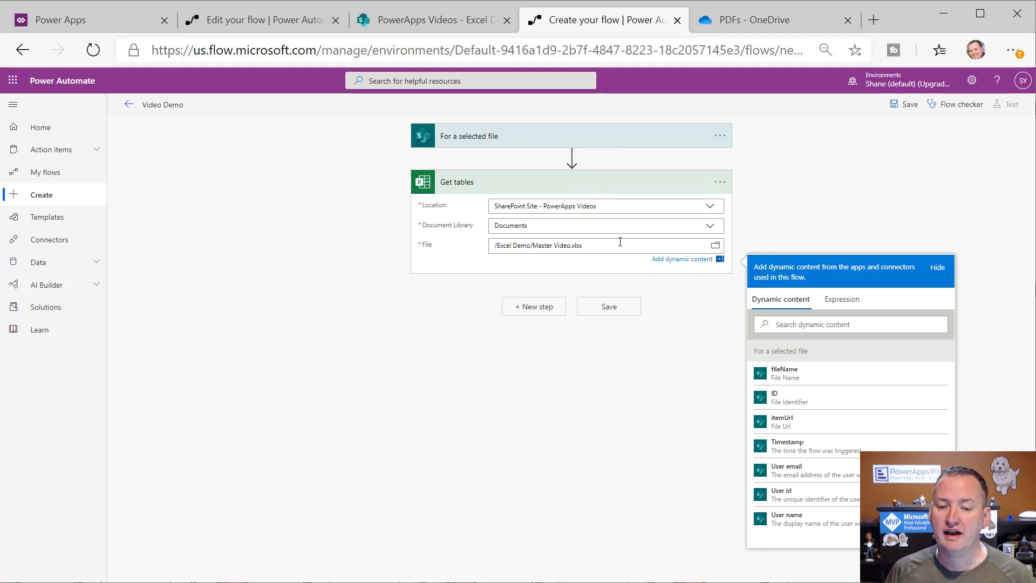
pyautogui.moveTo(661, 241); pyautogui.dragTo(497, 246)
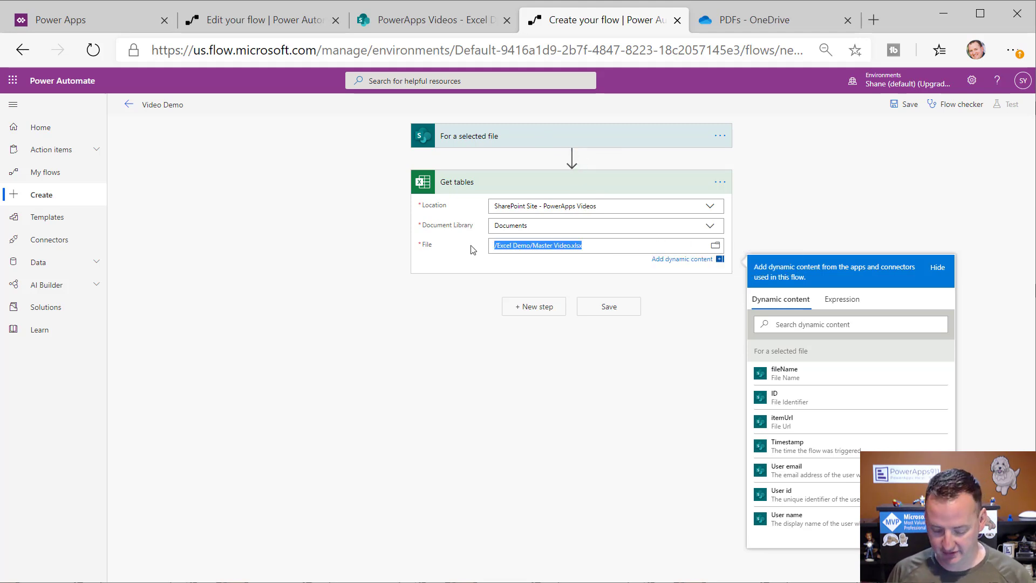
pyautogui.press('BackSpace')
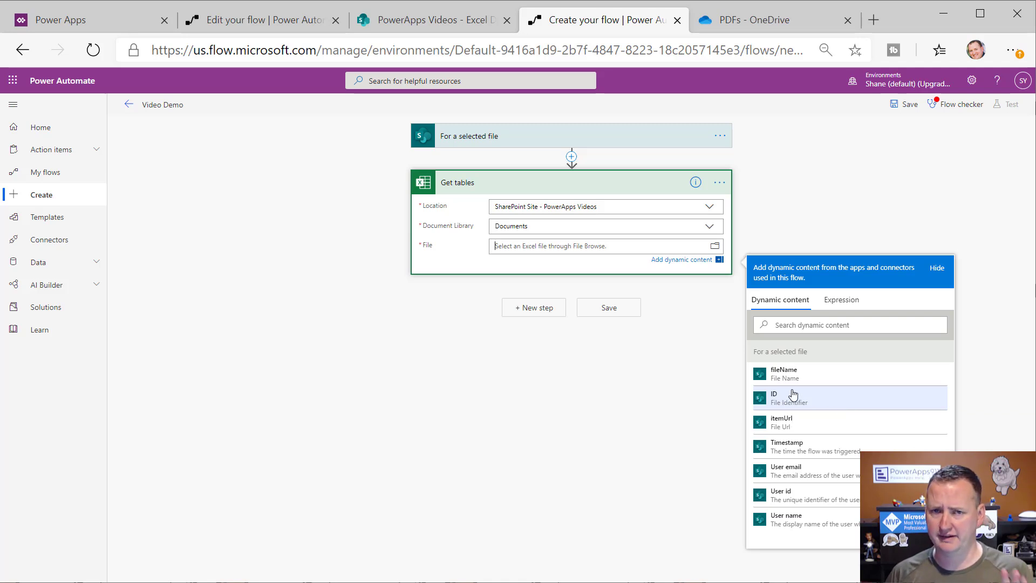
# Insert the SharePoint Get file properties action between the For a selected file trigger and Get tables
pyautogui.click(572, 158)
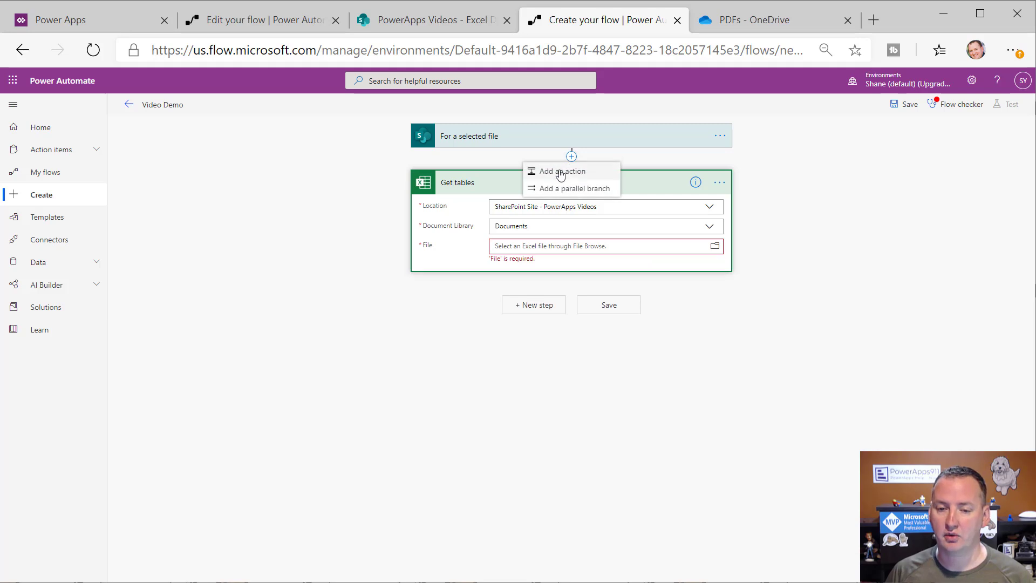
pyautogui.click(551, 172)
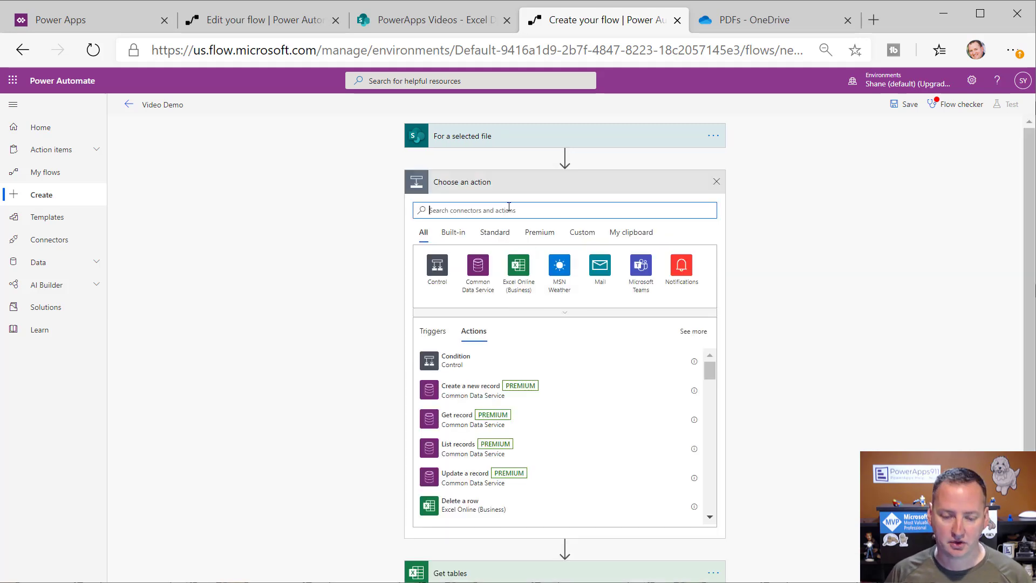
pyautogui.write('sharepoint')
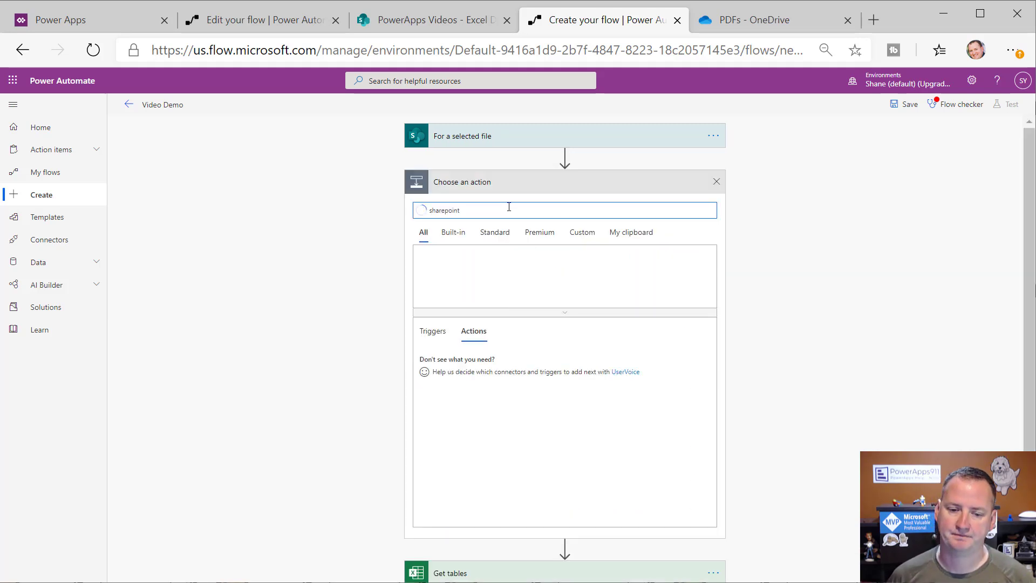
pyautogui.click(437, 266)
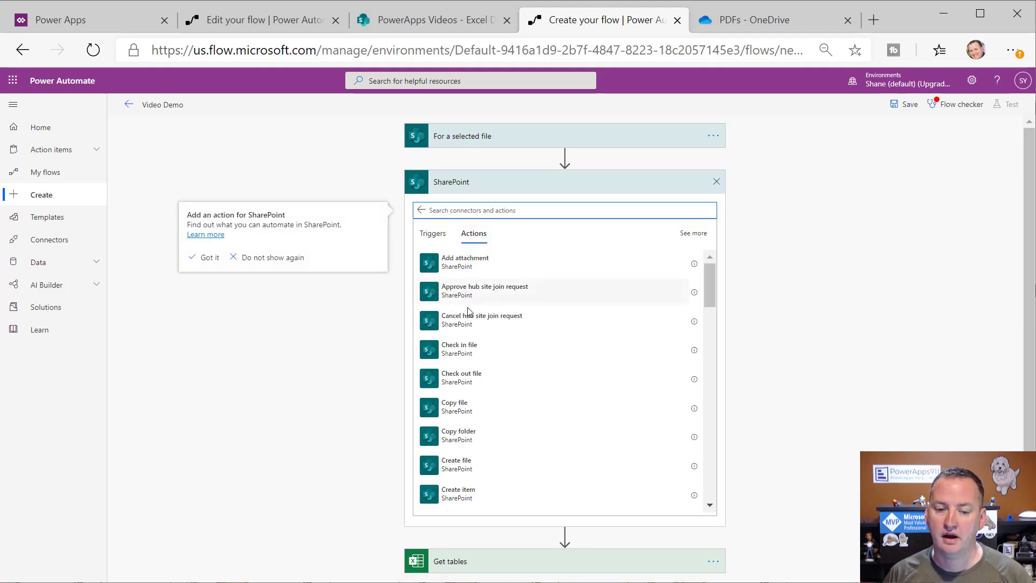
pyautogui.moveTo(710, 283); pyautogui.dragTo(709, 329)
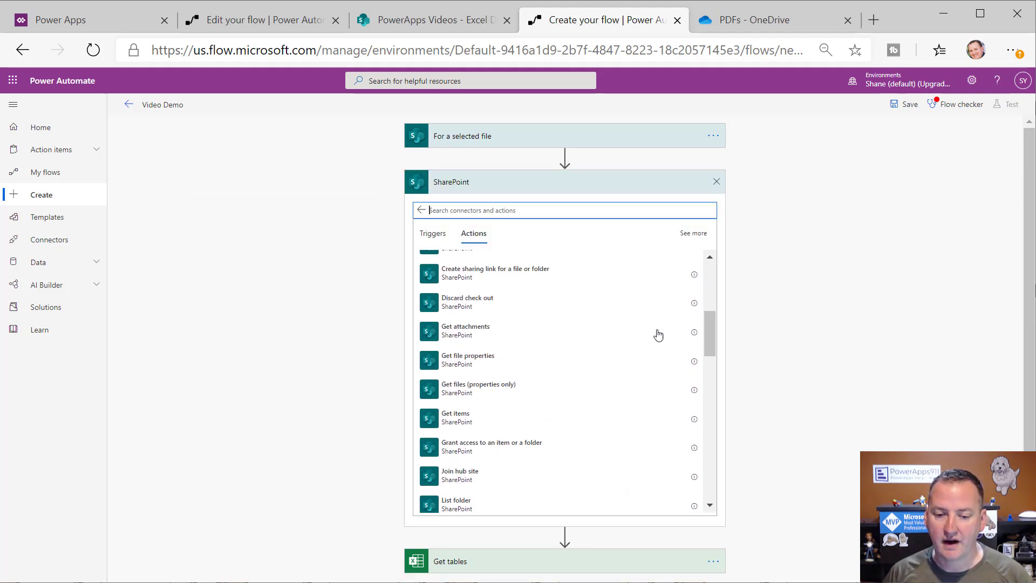
pyautogui.click(474, 369)
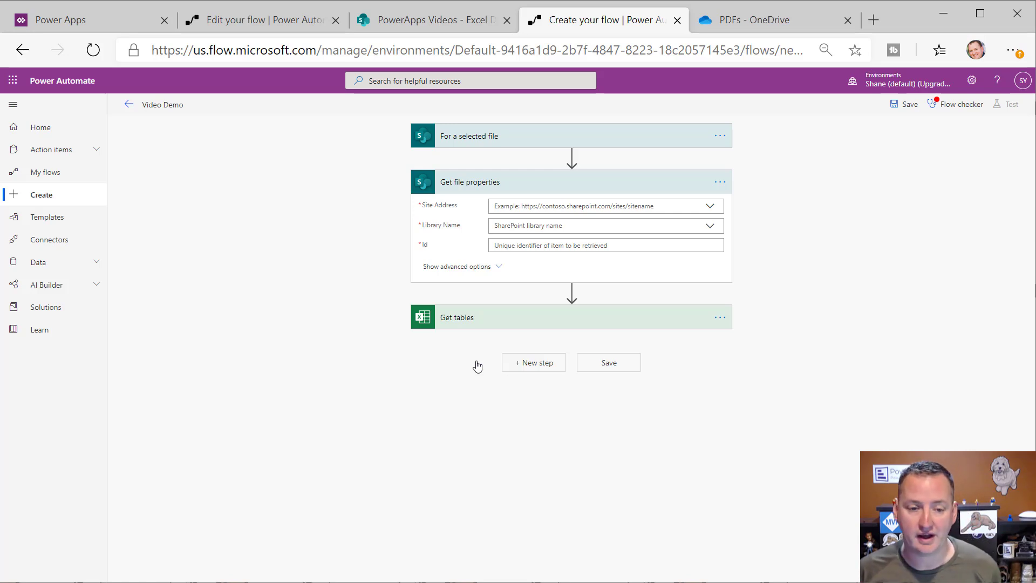
# Configure Get file properties with the PowerApps Videos site, the Documents library and the trigger's ID as the Id
pyautogui.click(711, 207)
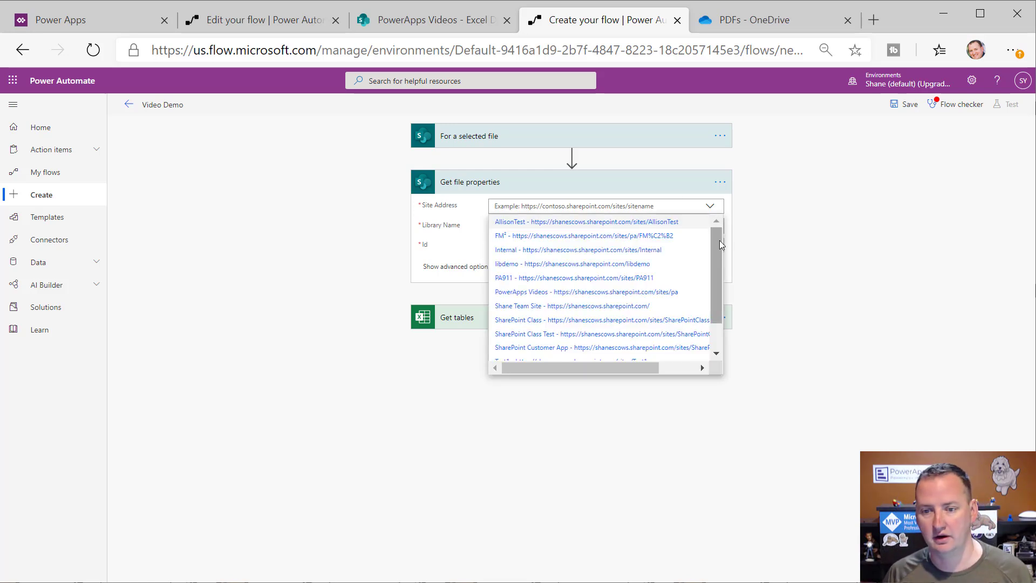
pyautogui.click(567, 293)
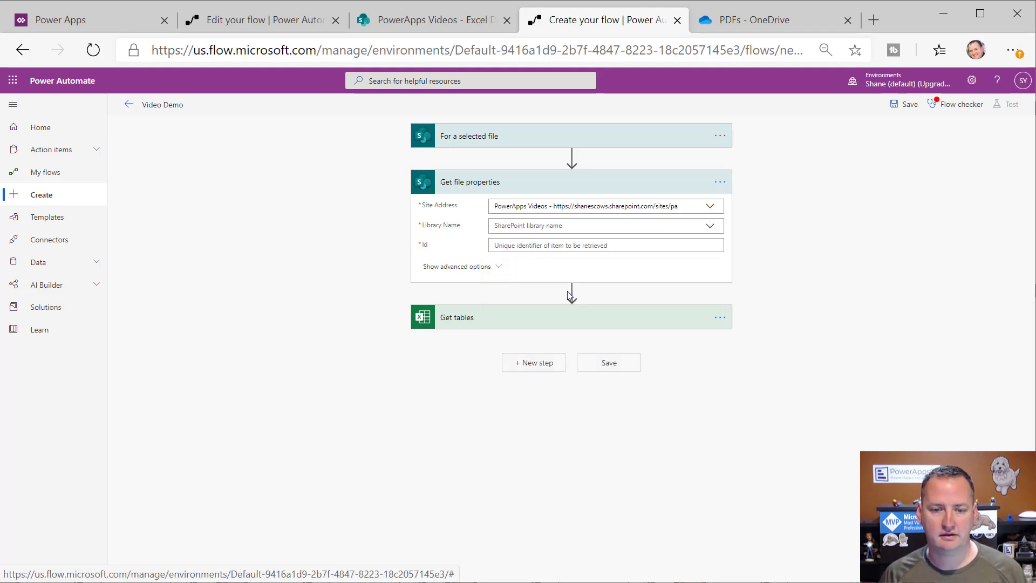
pyautogui.click(712, 228)
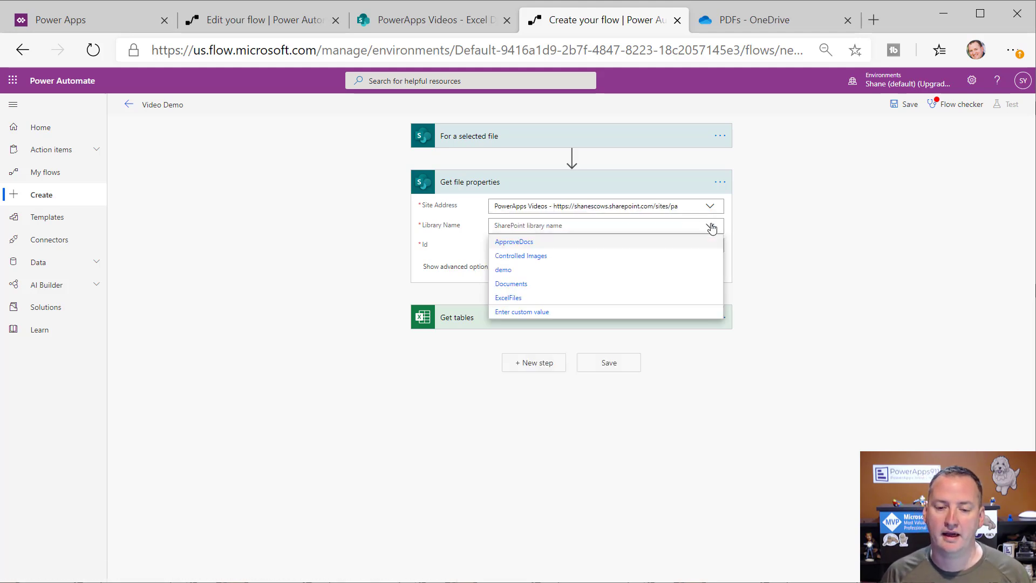
pyautogui.click(511, 286)
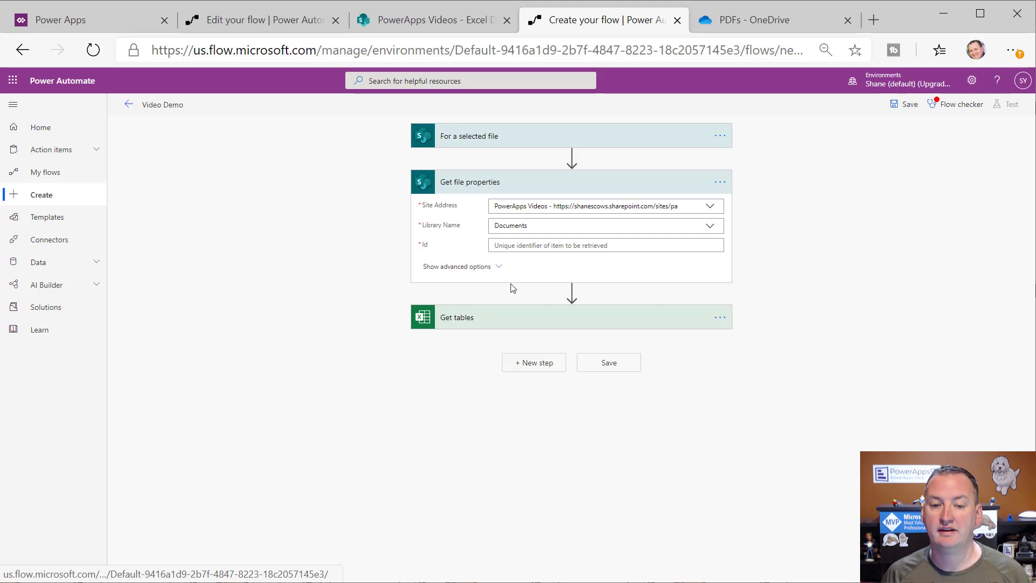
pyautogui.click(574, 244)
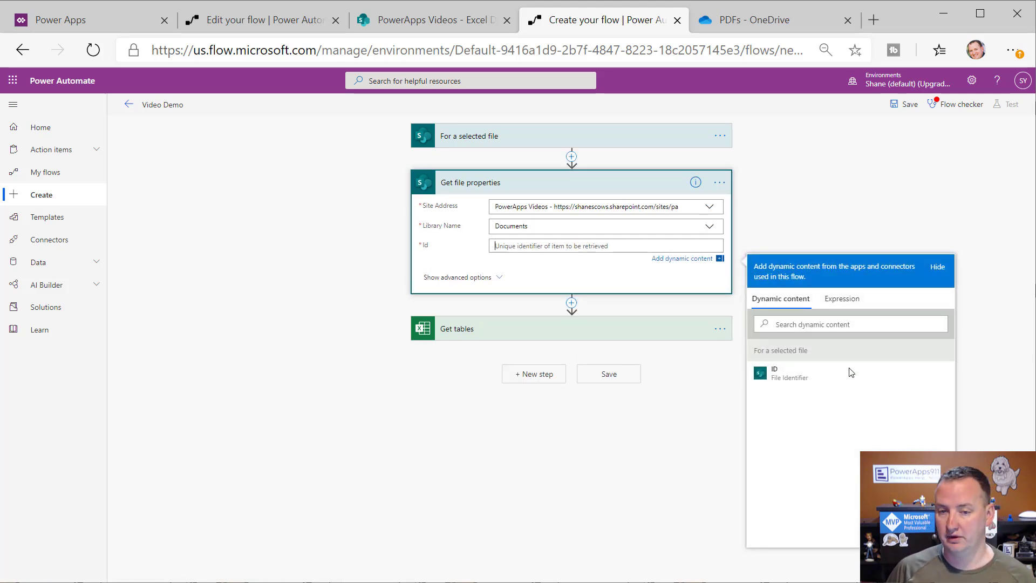
pyautogui.click(797, 380)
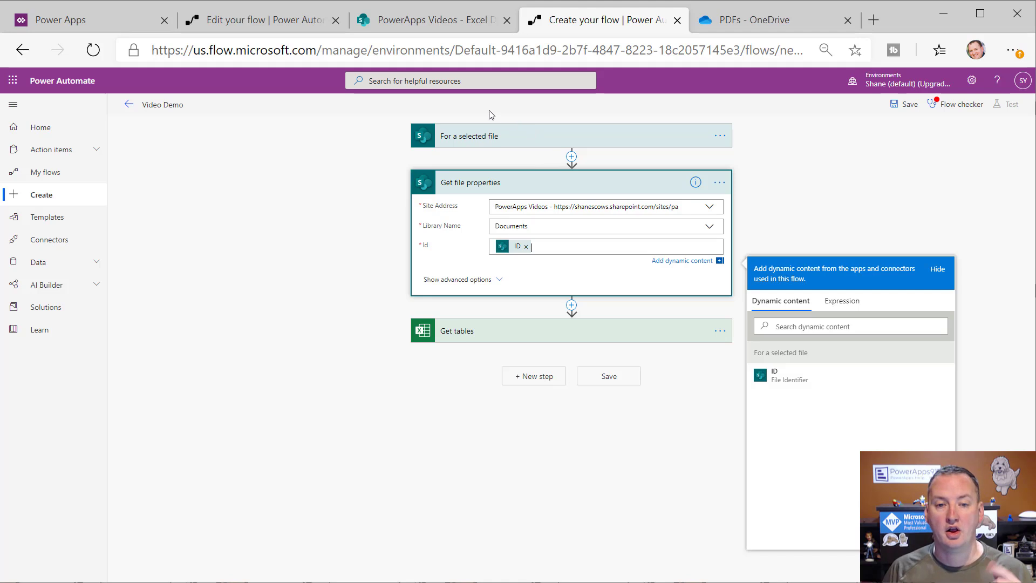
pyautogui.click(548, 183)
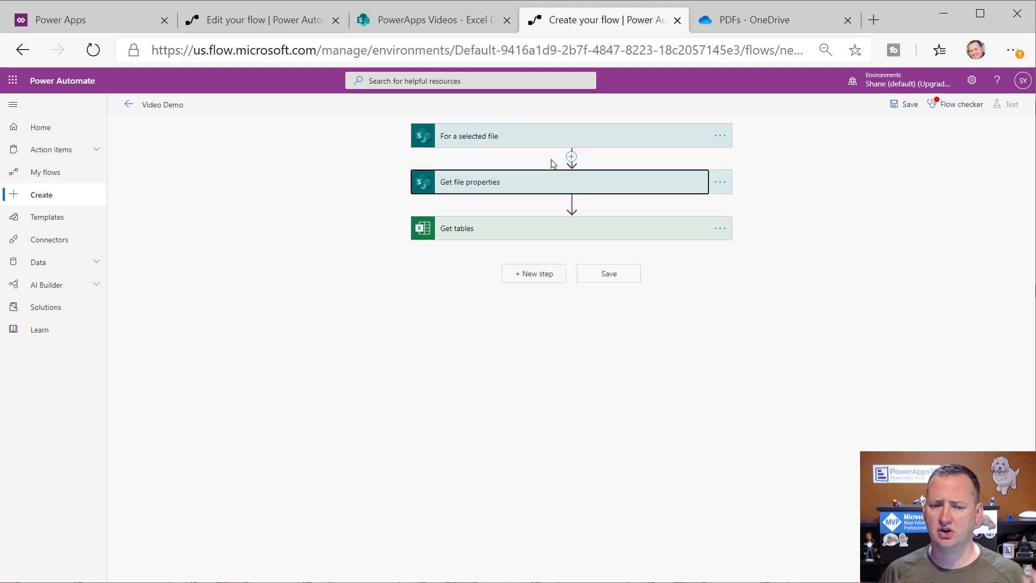
# Set the Get tables file to the Identifier from Get file properties, and save the flow
pyautogui.click(509, 229)
pyautogui.click(558, 292)
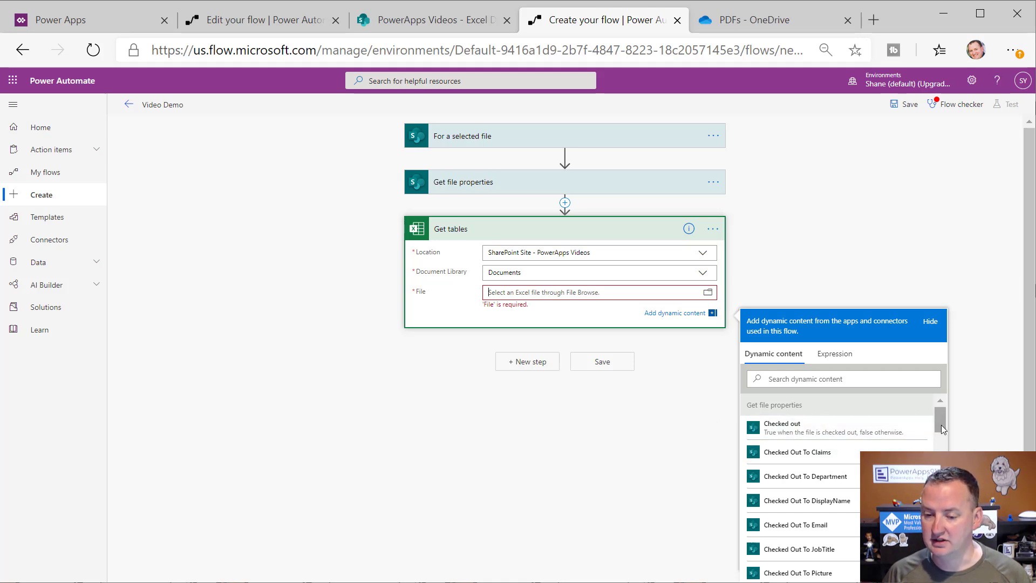
pyautogui.scroll(-5, 937, 439)
pyautogui.scroll(-5, 785, 447)
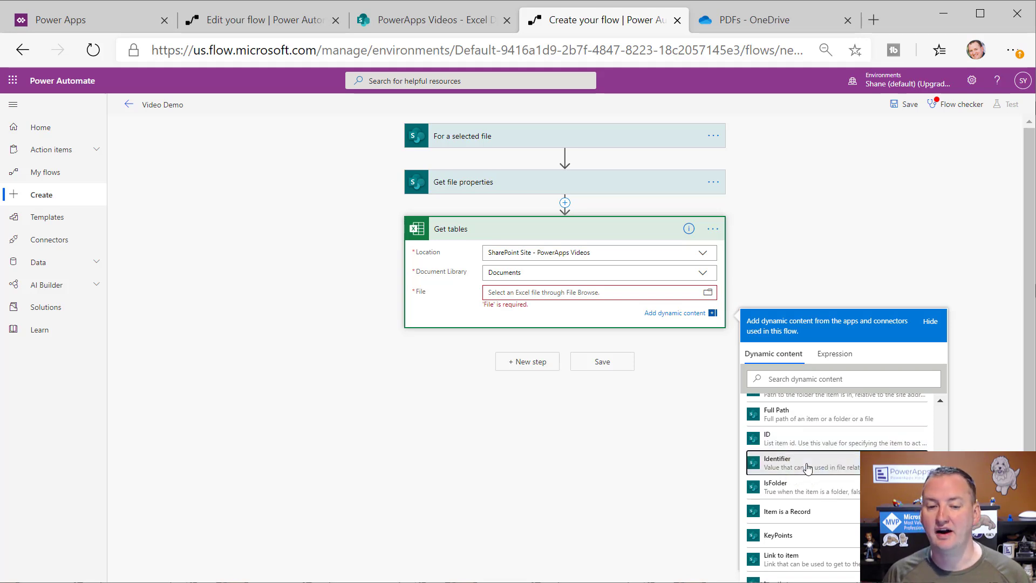
pyautogui.click(807, 468)
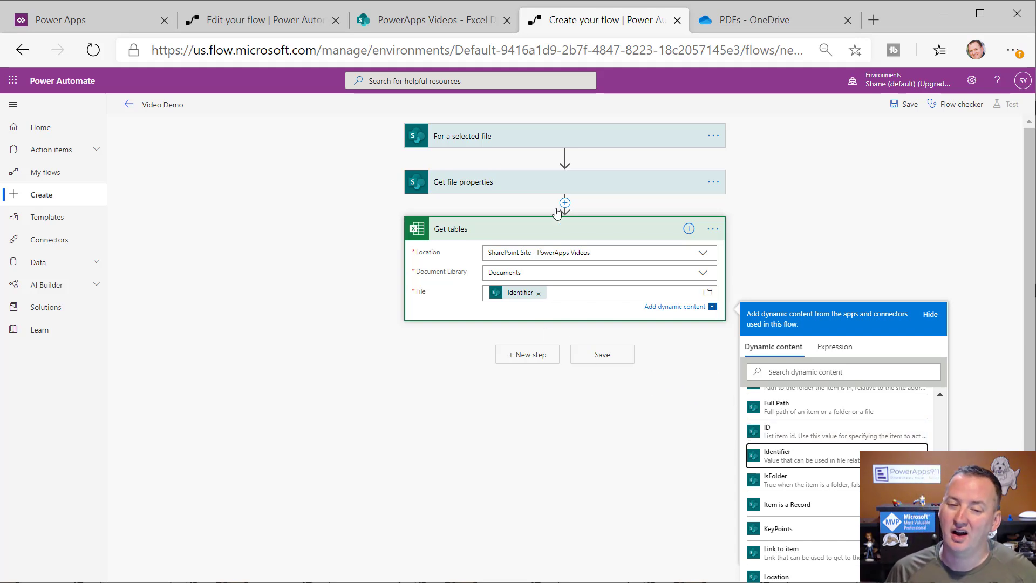
pyautogui.click(788, 203)
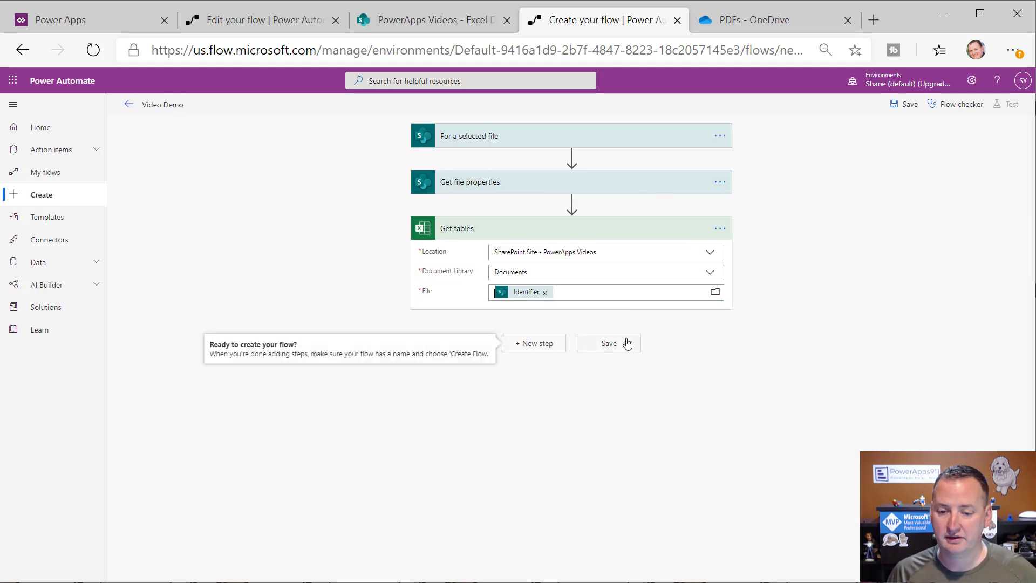
pyautogui.click(904, 105)
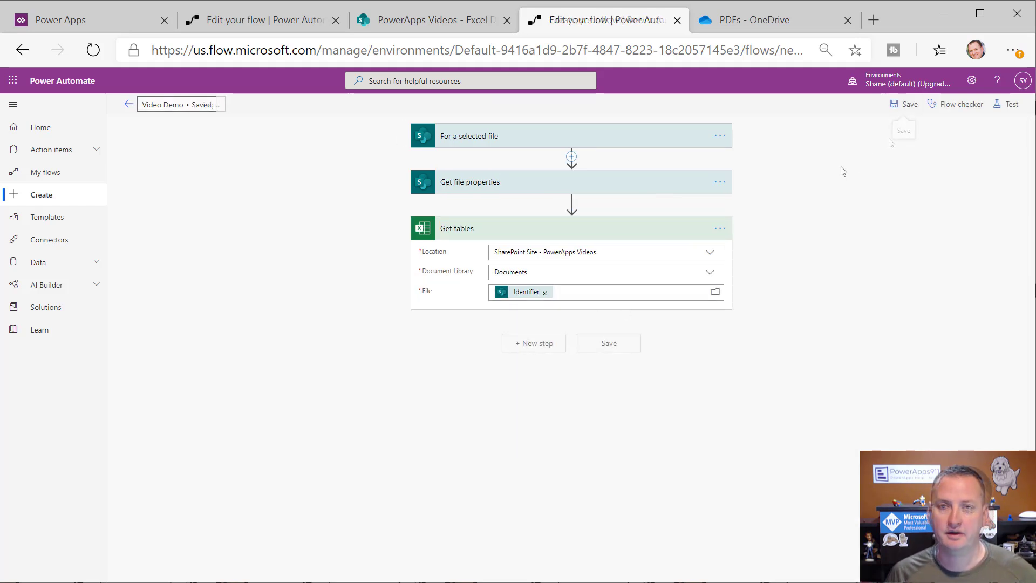
# Switch to the SharePoint Excel Demo folder and run the Video Demo flow on Master Video.xlsx
pyautogui.click(442, 22)
pyautogui.click(542, 449)
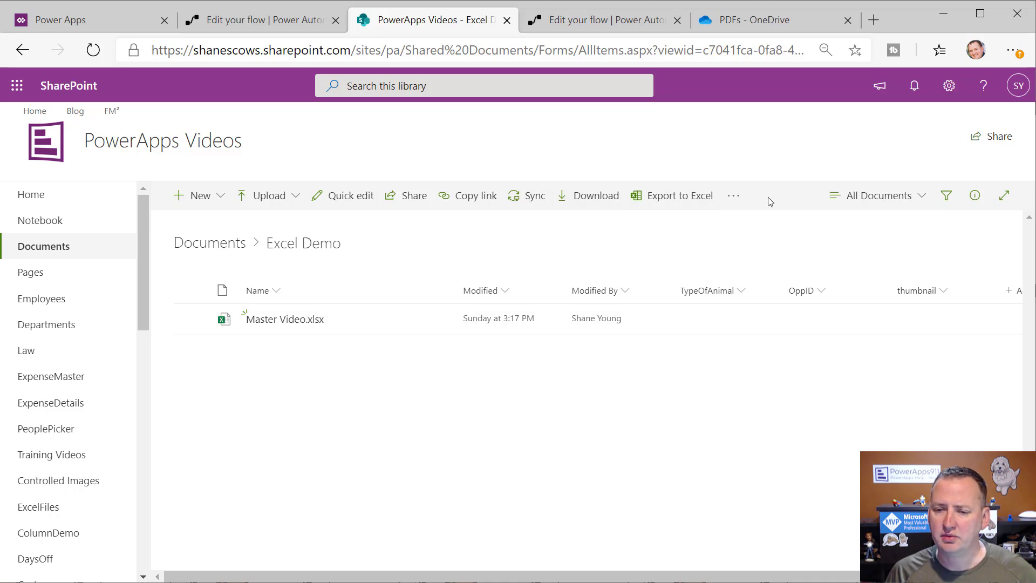
pyautogui.click(733, 197)
pyautogui.moveTo(844, 254)
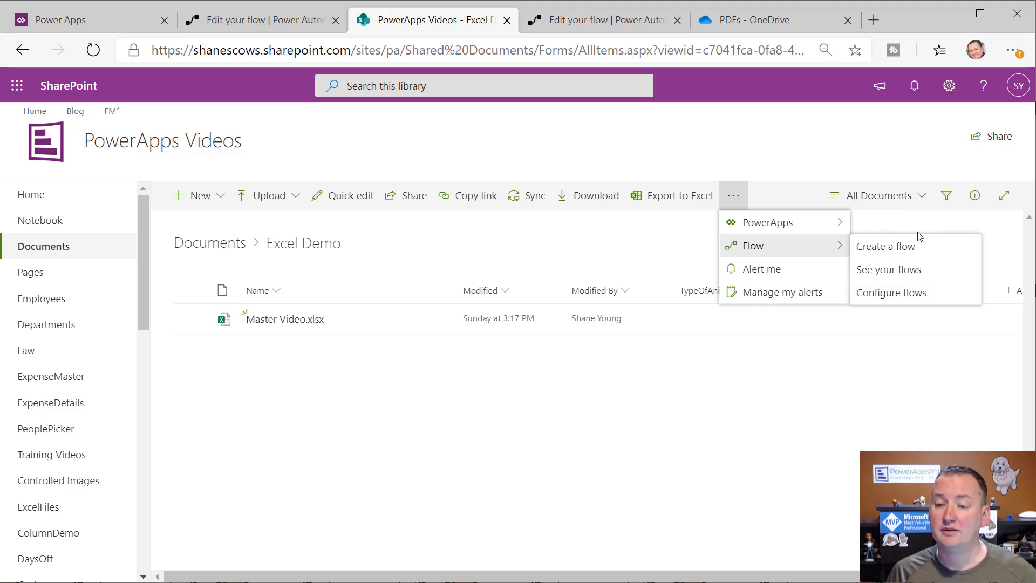
pyautogui.click(192, 320)
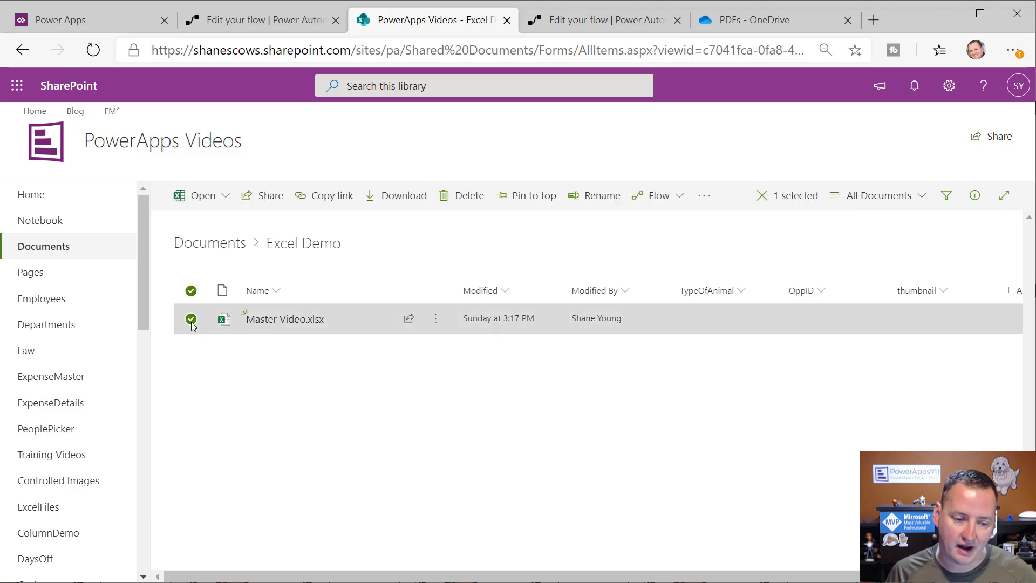
pyautogui.click(678, 200)
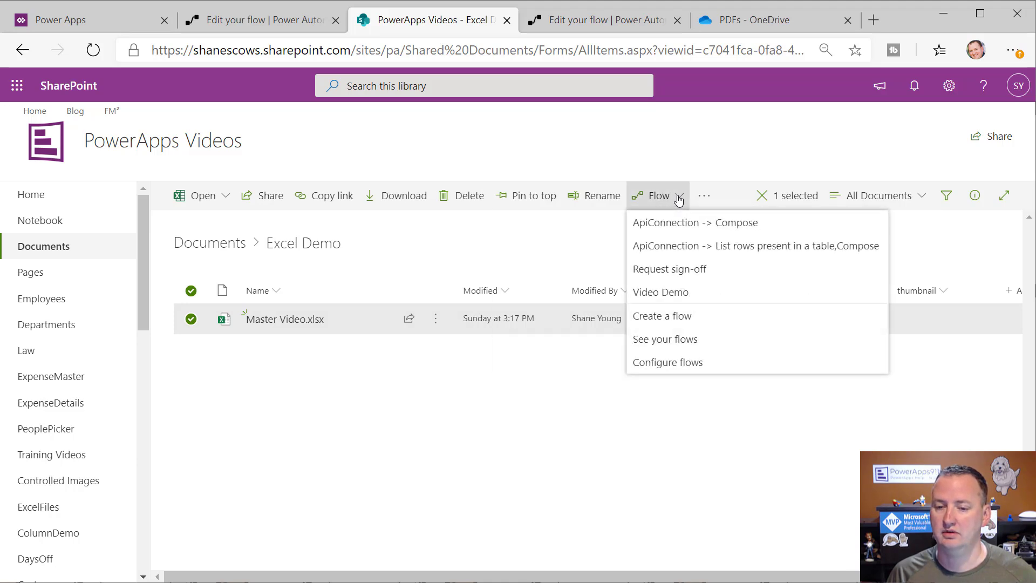
pyautogui.click(678, 294)
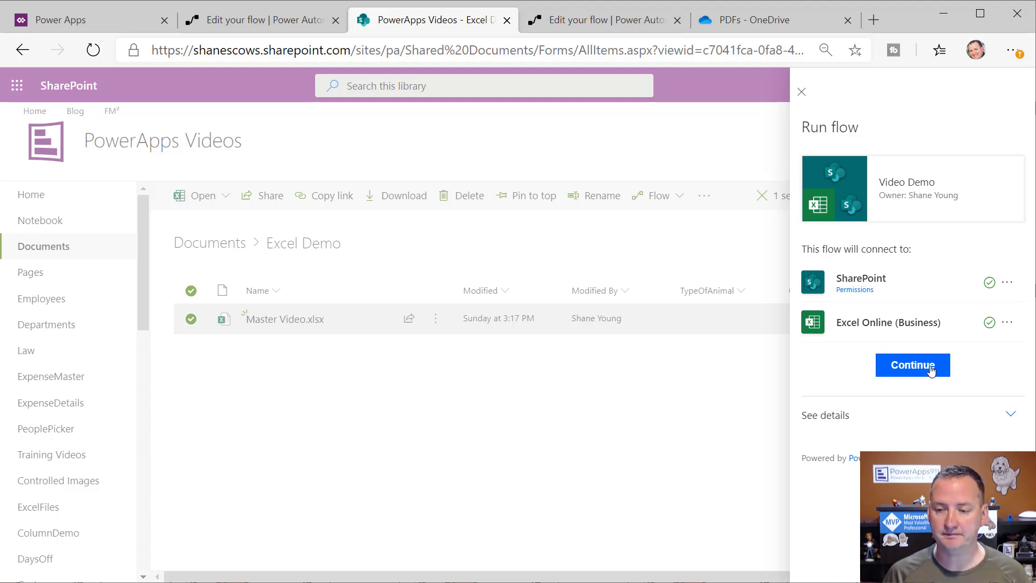
pyautogui.click(931, 369)
pyautogui.click(884, 251)
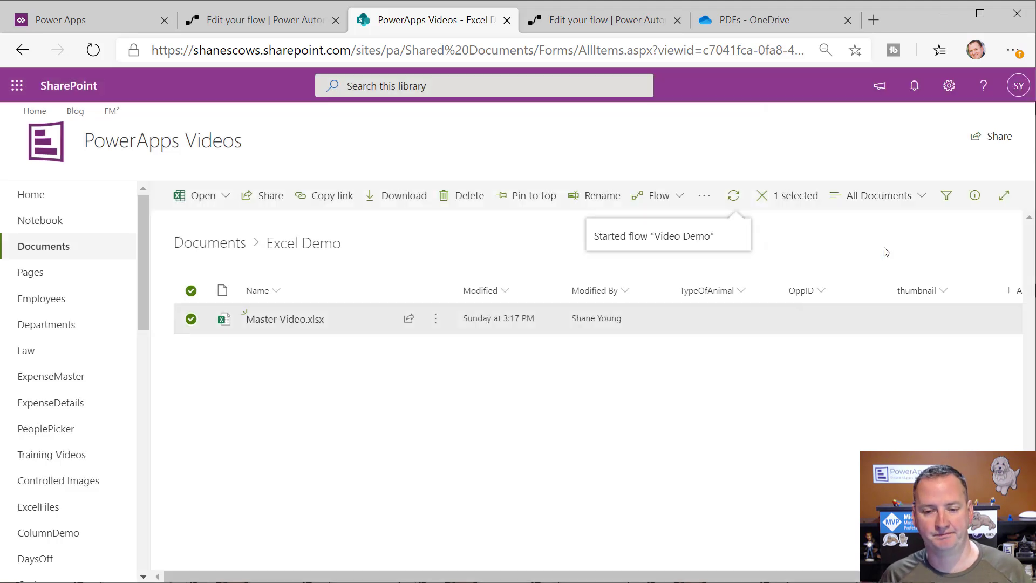
# Return to Power Automate, open the latest Video Demo run and examine the inputs and outputs of Get tables
pyautogui.click(610, 20)
pyautogui.click(130, 106)
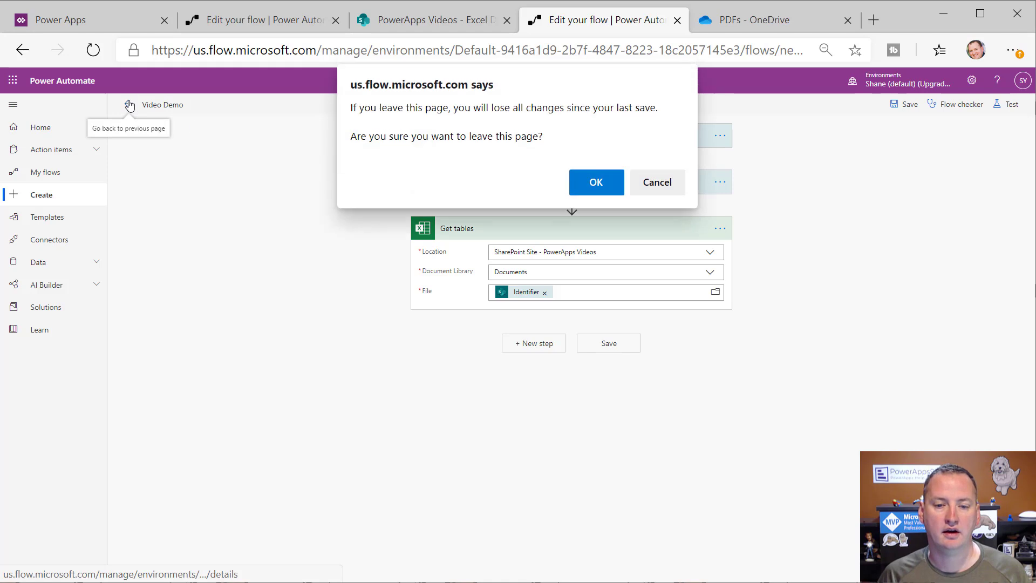
pyautogui.click(596, 178)
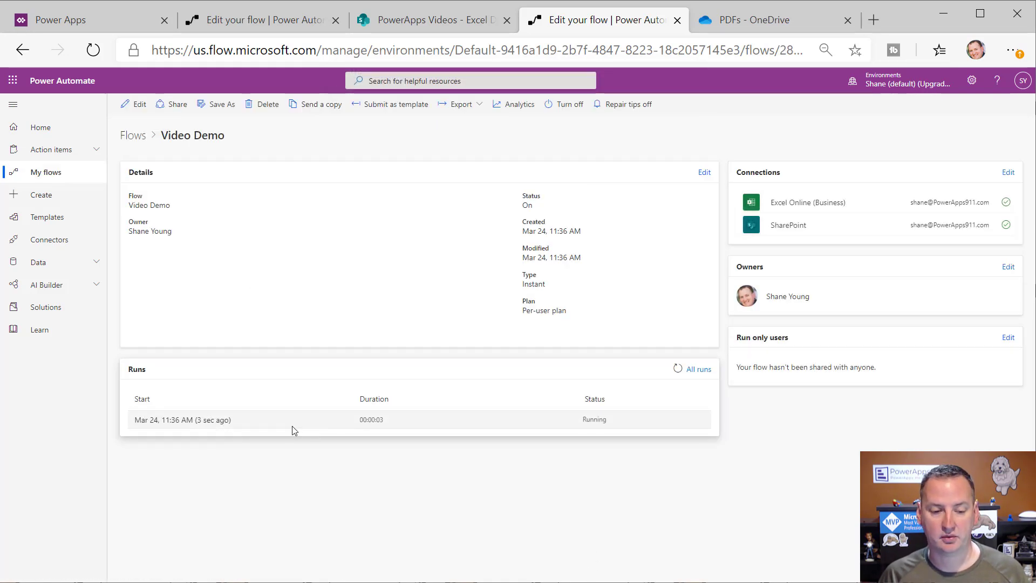
pyautogui.click(218, 430)
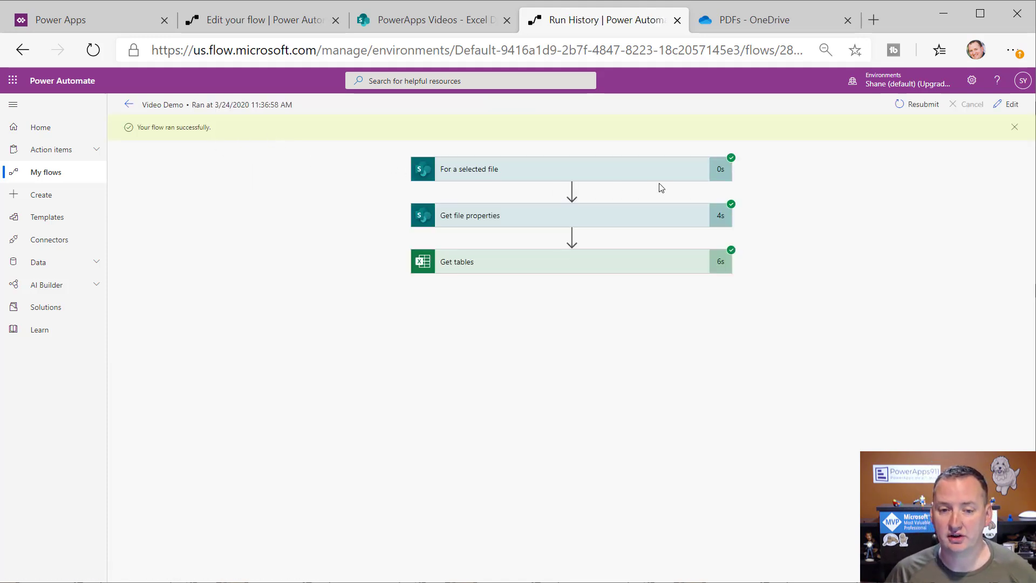
pyautogui.click(609, 258)
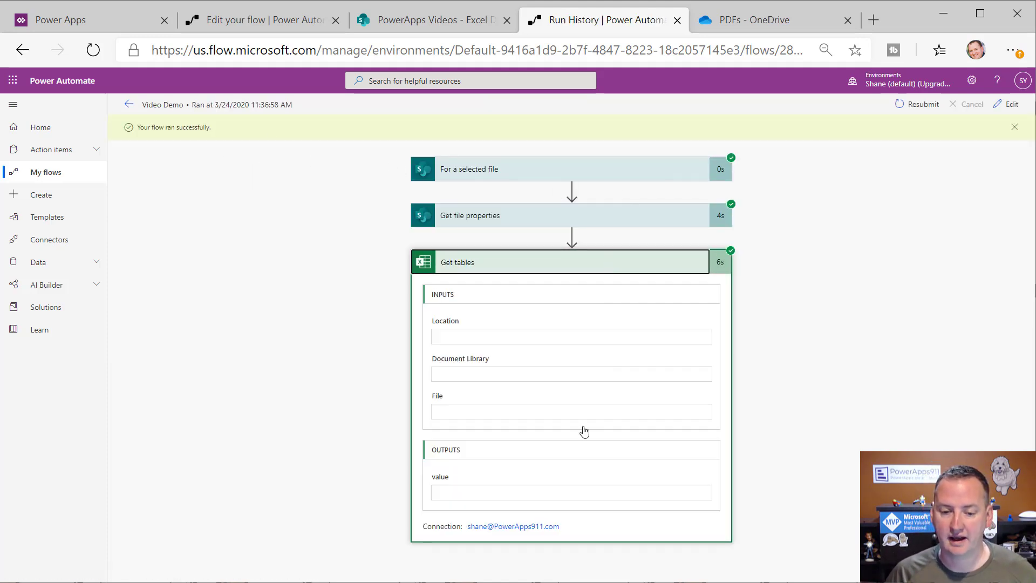
pyautogui.scroll(-1, 561, 459)
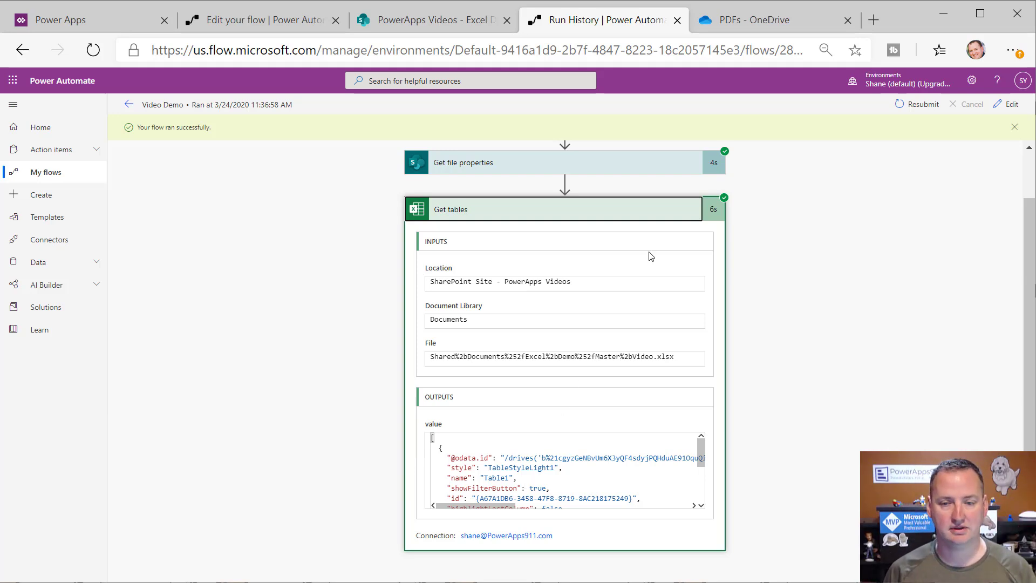
# Reopen the flow for editing and add the Excel Online (Business) action List rows present in a table after Get tables
pyautogui.click(1008, 104)
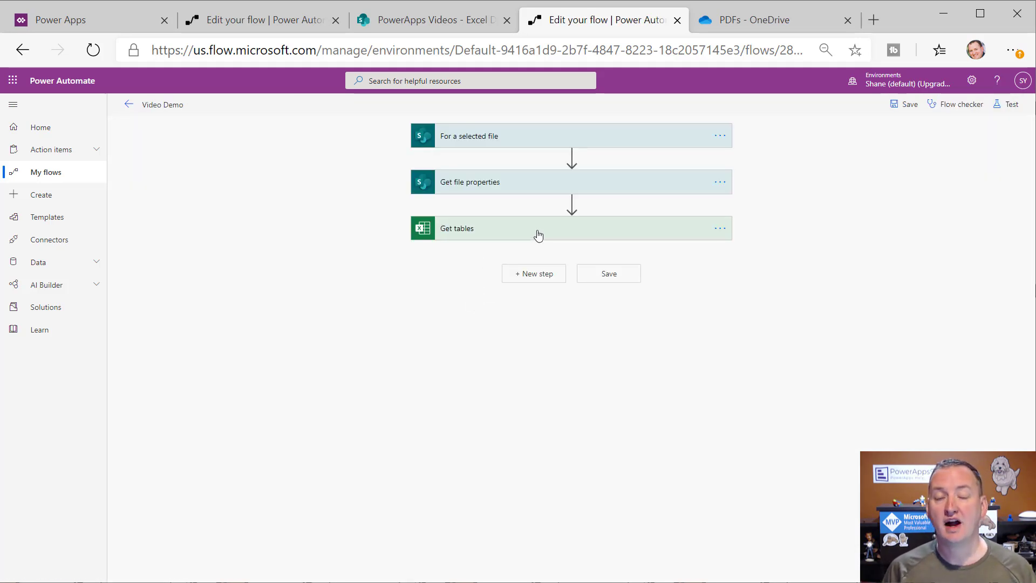
pyautogui.click(541, 276)
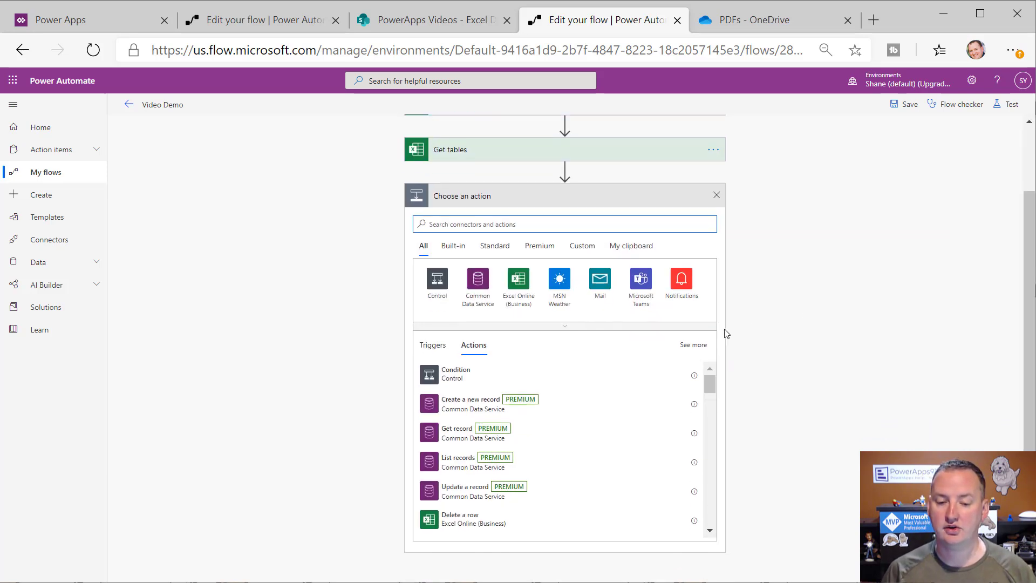
pyautogui.click(517, 282)
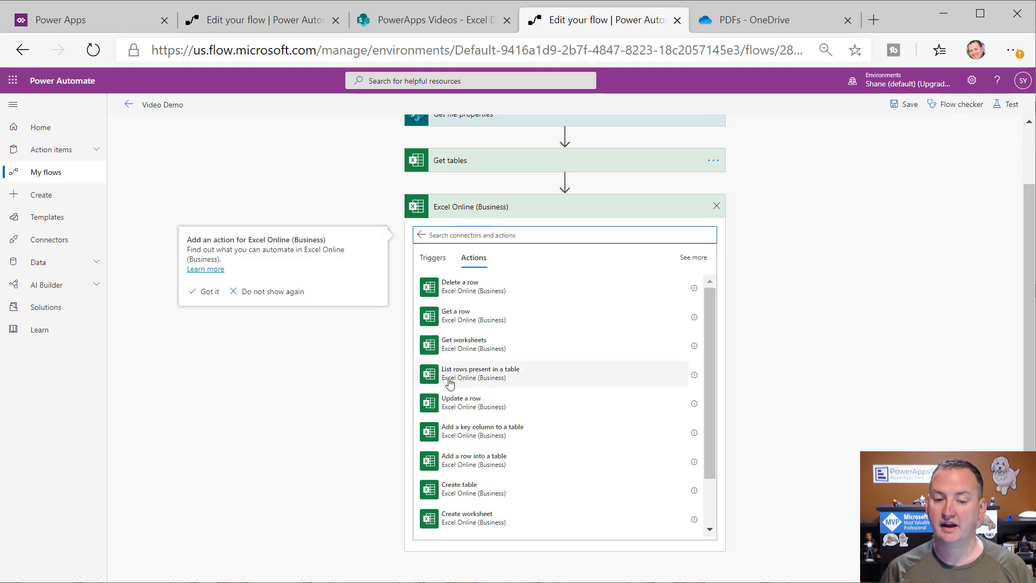
pyautogui.click(497, 376)
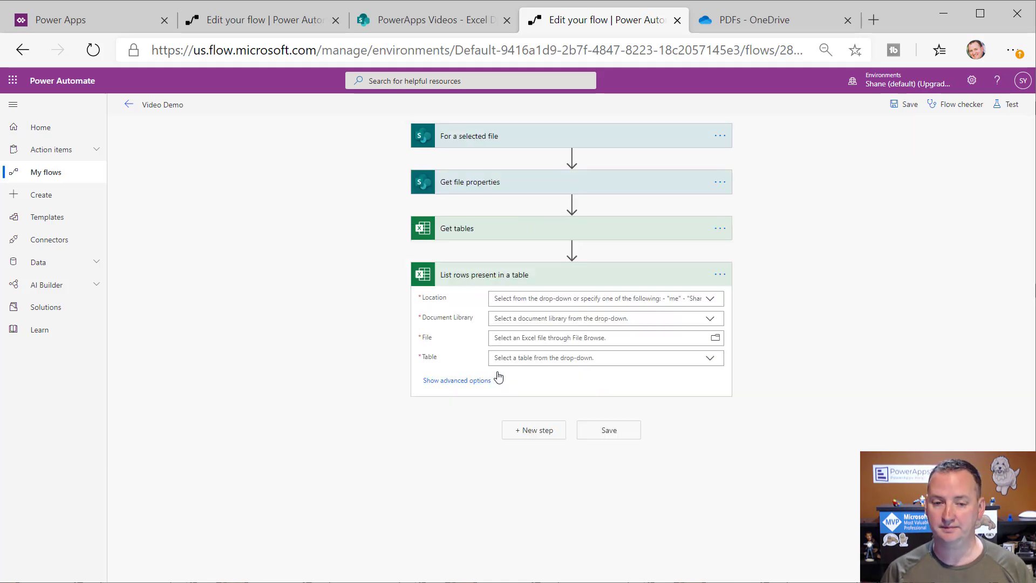
# Set the List rows present in a table location to SharePoint Site - PowerApps Videos and its document library to Documents
pyautogui.click(711, 301)
pyautogui.moveTo(716, 328); pyautogui.dragTo(713, 428)
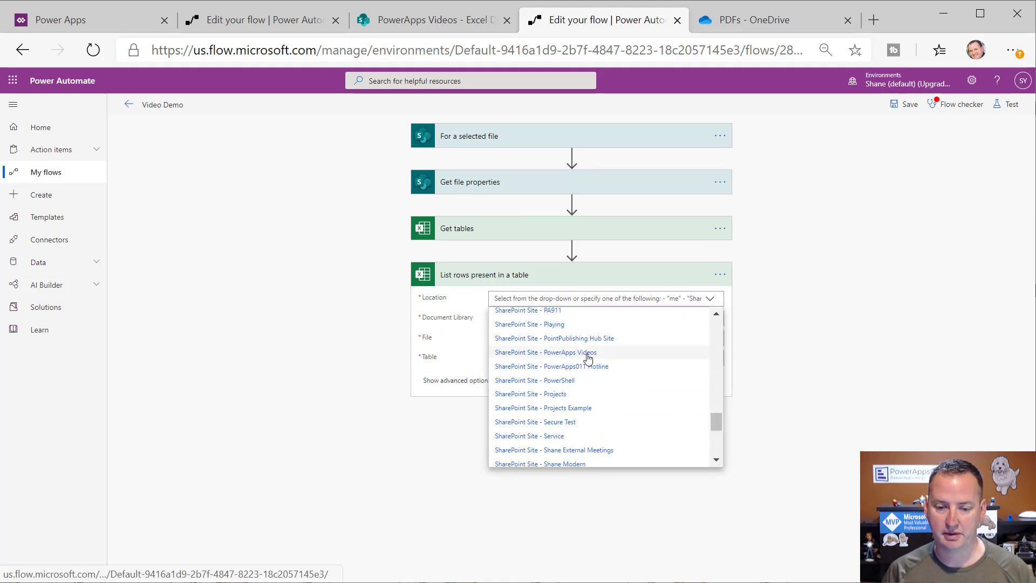
pyautogui.click(587, 353)
pyautogui.click(710, 319)
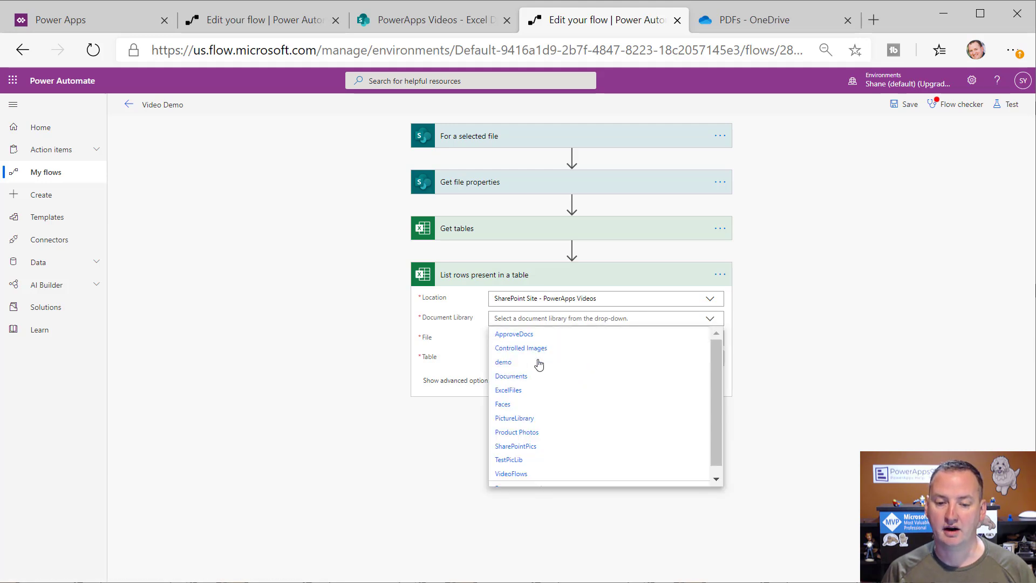
pyautogui.click(522, 379)
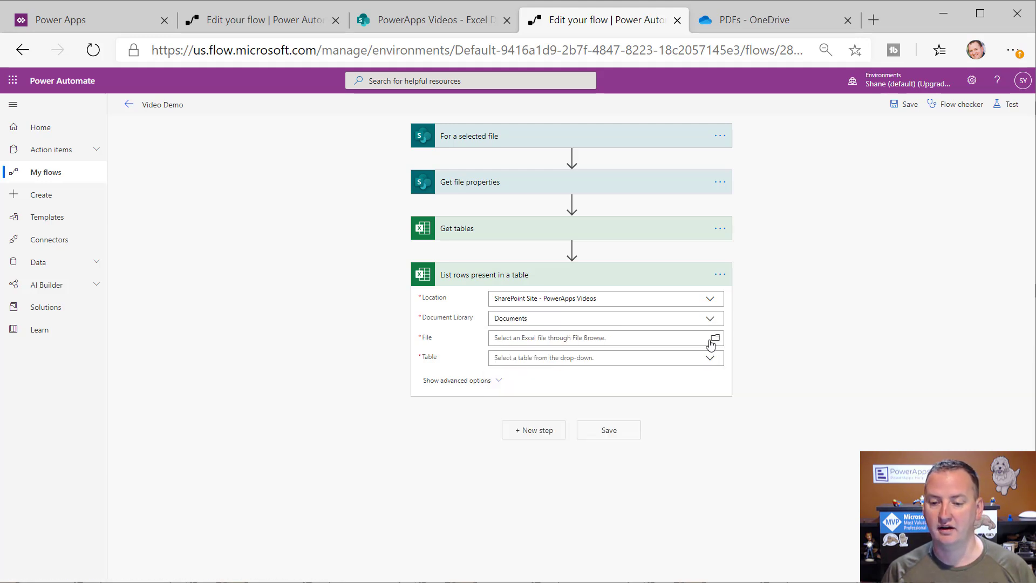
# Set the File of List rows present in a table to the dynamic content Identifier from Get file properties
pyautogui.click(656, 340)
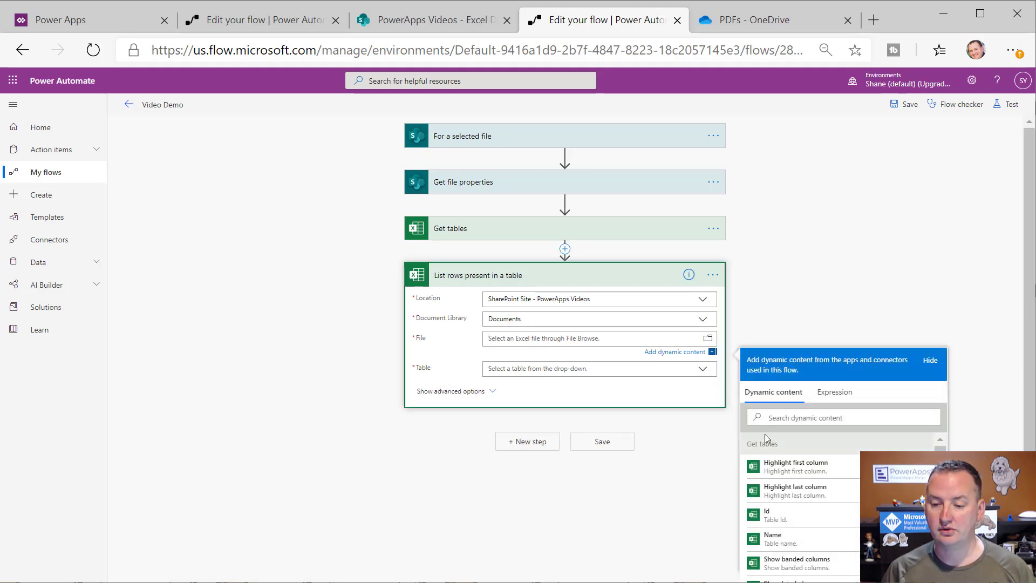
pyautogui.scroll(-5, 841, 501)
pyautogui.scroll(-10, 831, 497)
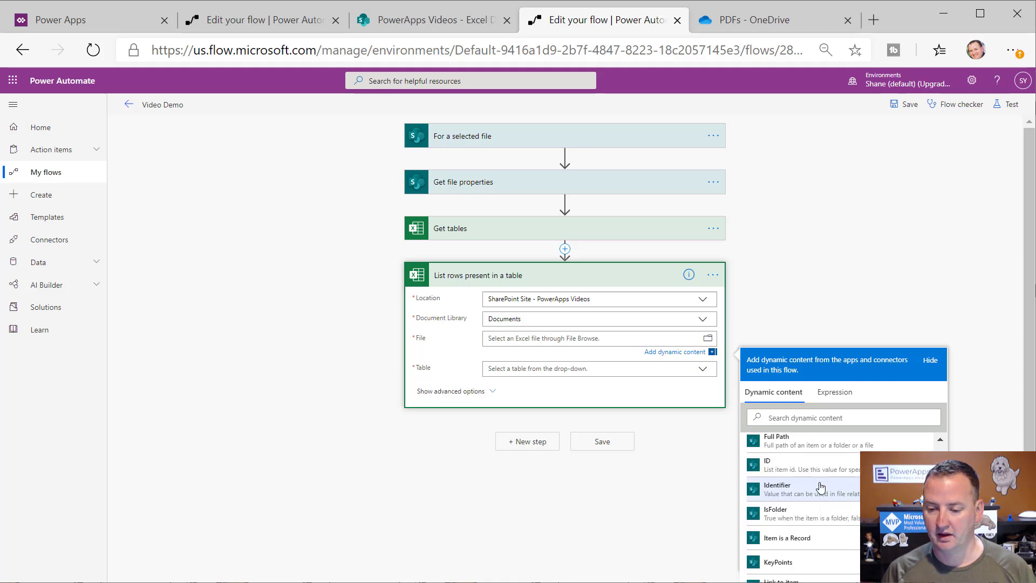
pyautogui.click(812, 490)
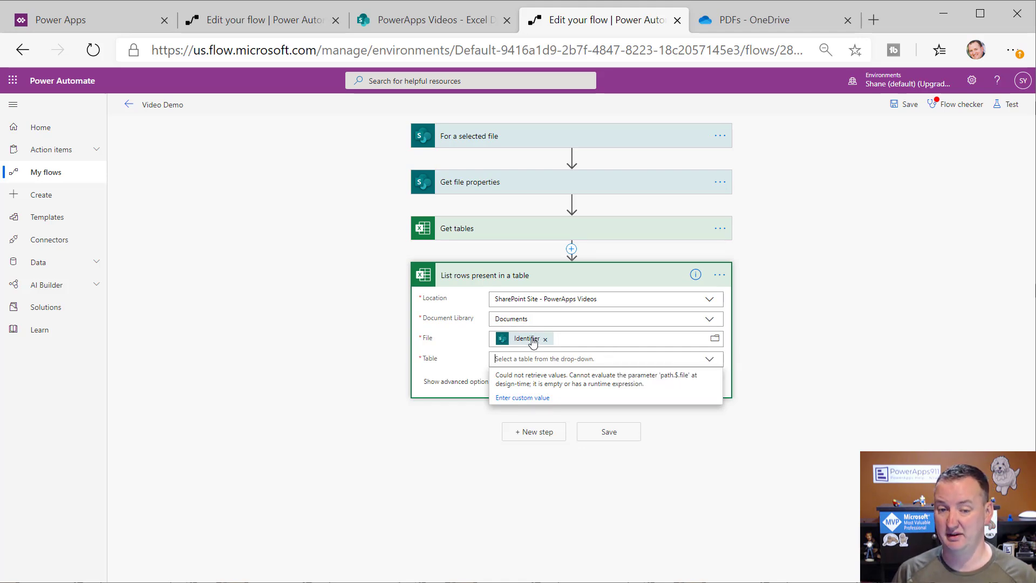
# Set the Table as a custom value to Name from Get tables, and review the action inside Apply to each
pyautogui.click(522, 398)
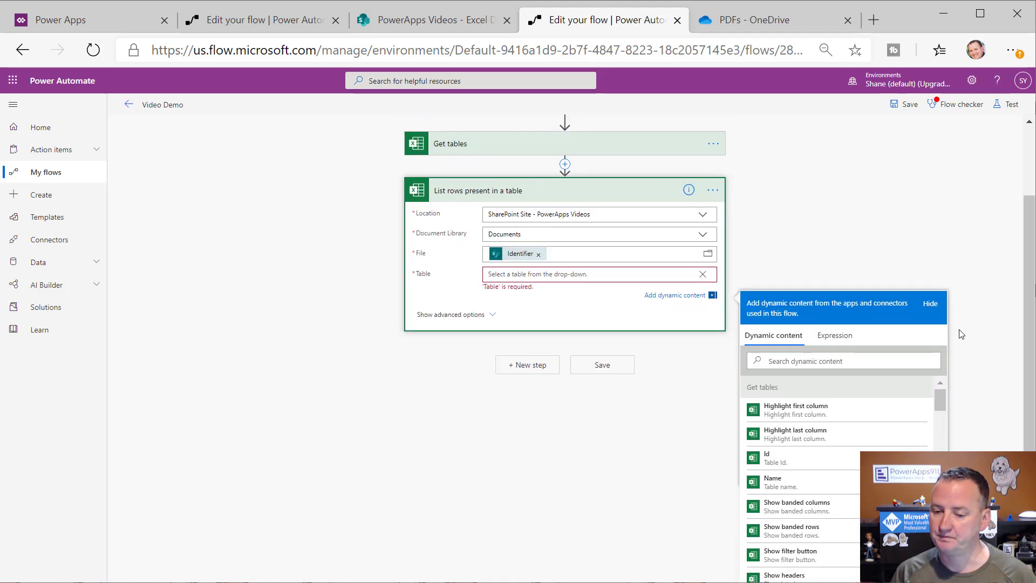
pyautogui.moveTo(941, 401); pyautogui.dragTo(937, 402)
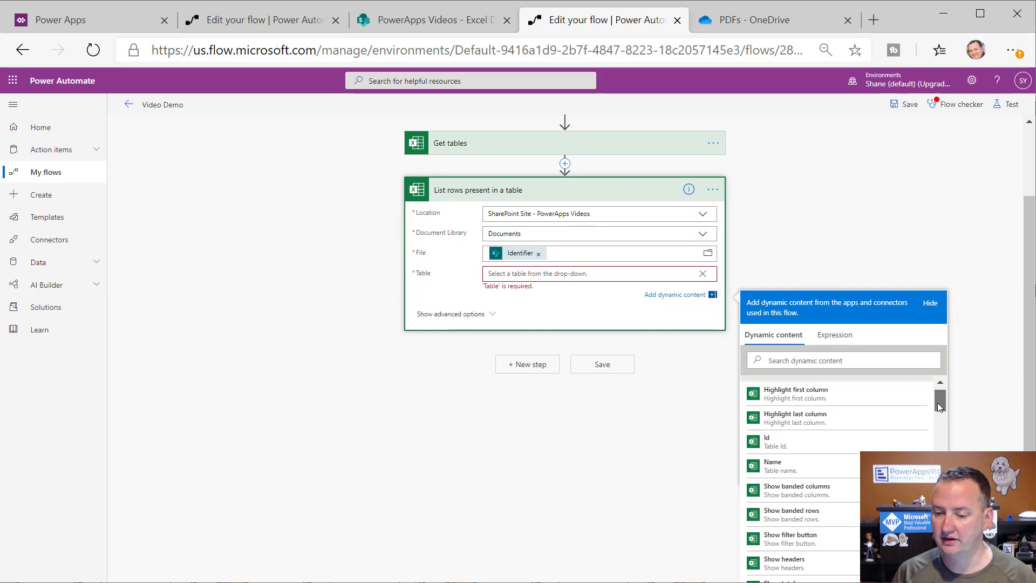
pyautogui.click(779, 467)
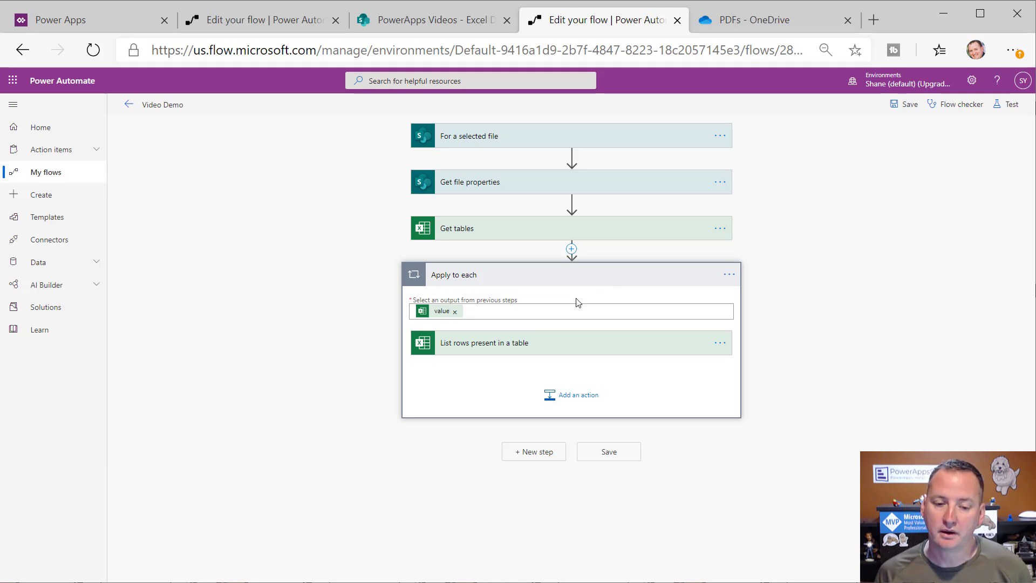
pyautogui.click(554, 348)
pyautogui.scroll(-2, 829, 283)
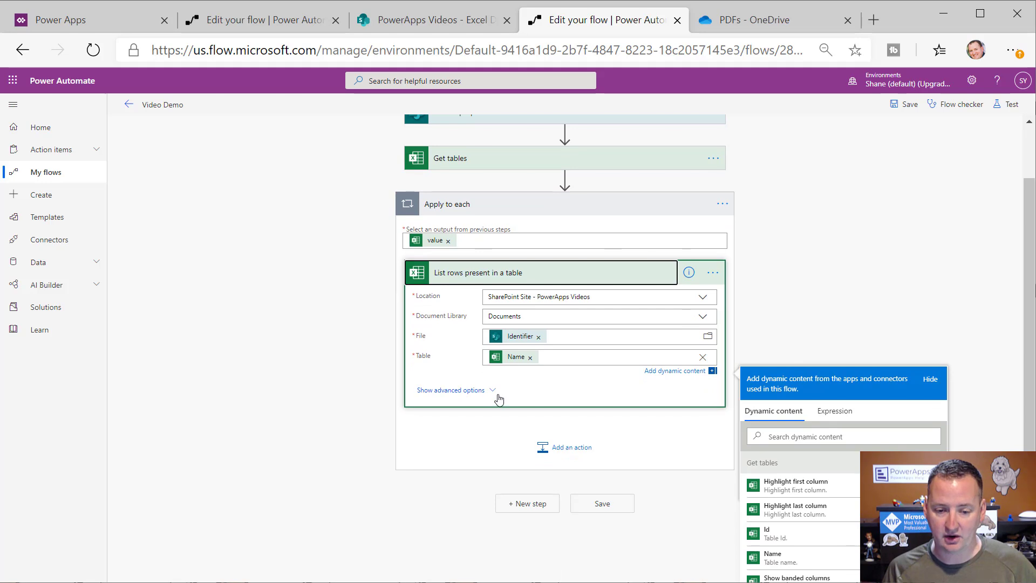
pyautogui.click(816, 280)
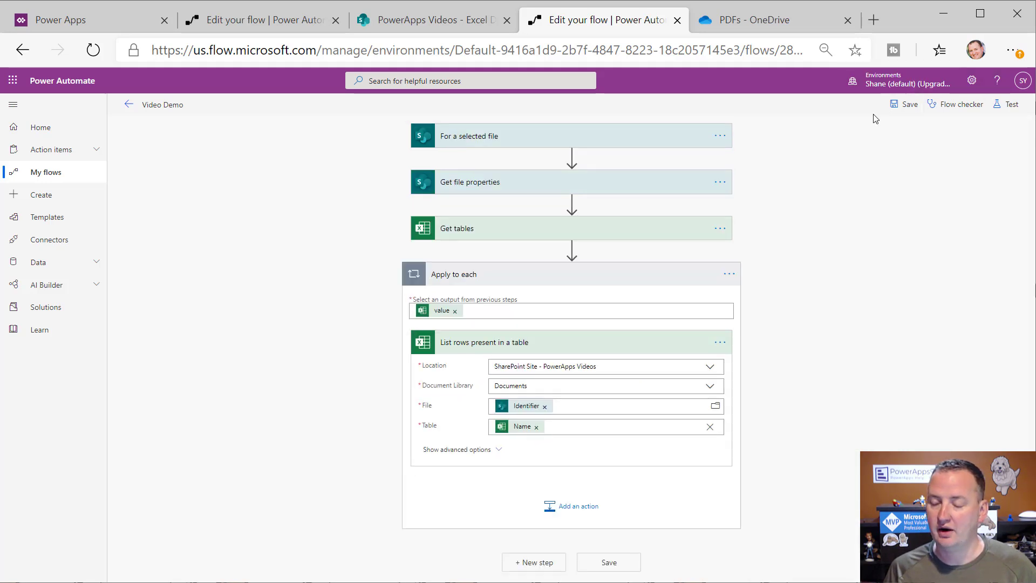
# Save the flow and test it using data from the previous succeeded run
pyautogui.click(904, 104)
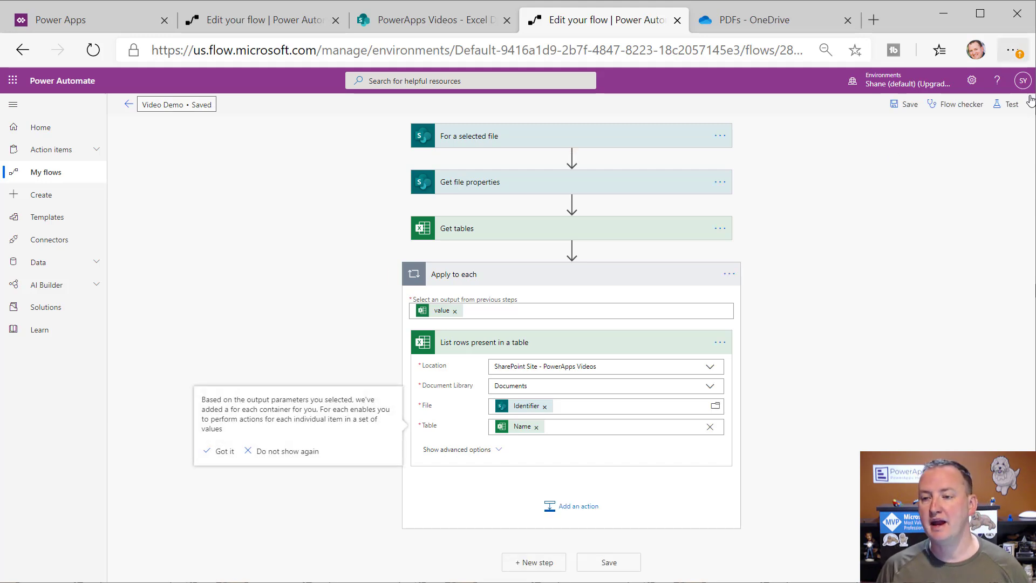
pyautogui.click(1007, 105)
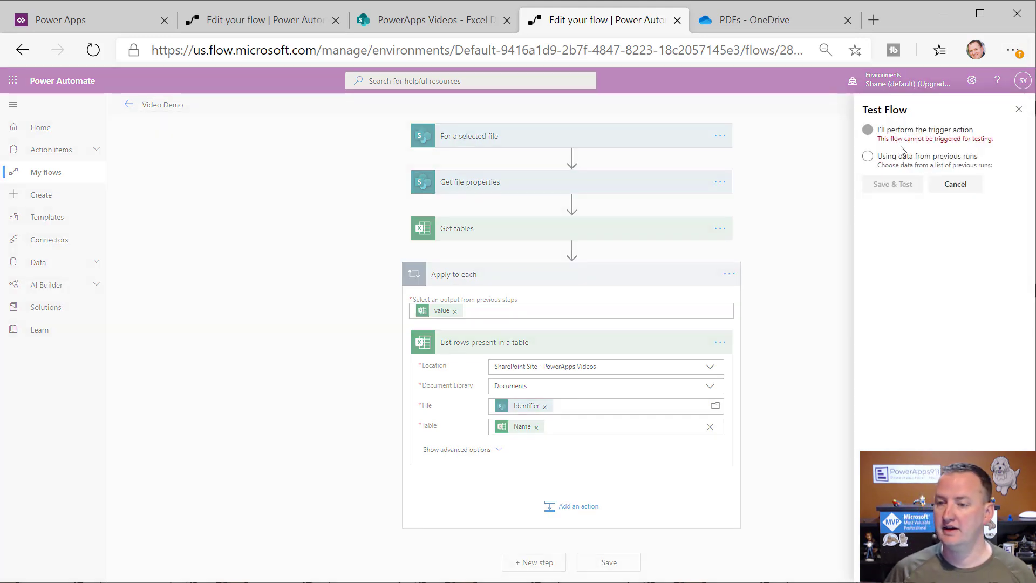
pyautogui.click(879, 159)
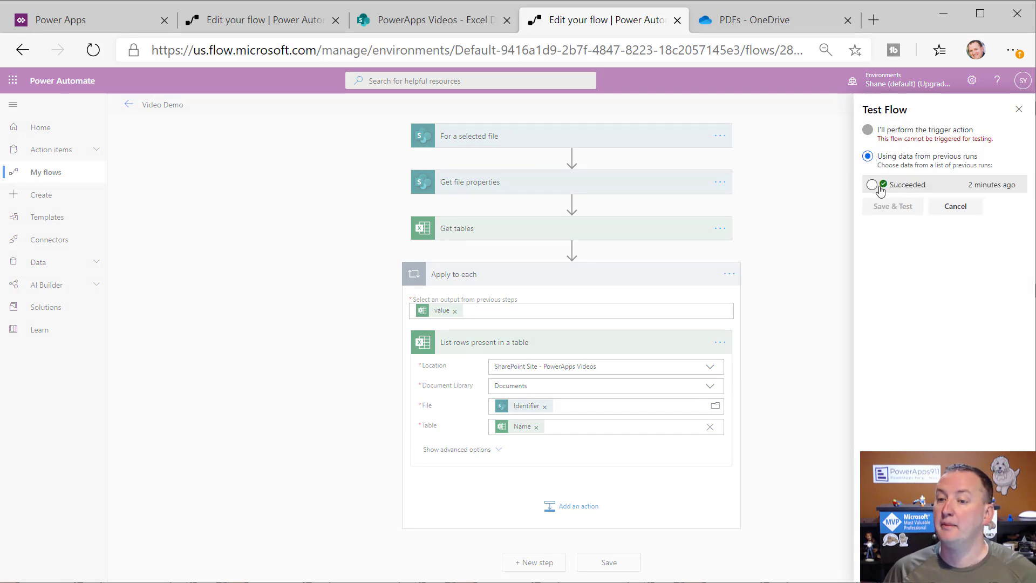
pyautogui.click(877, 186)
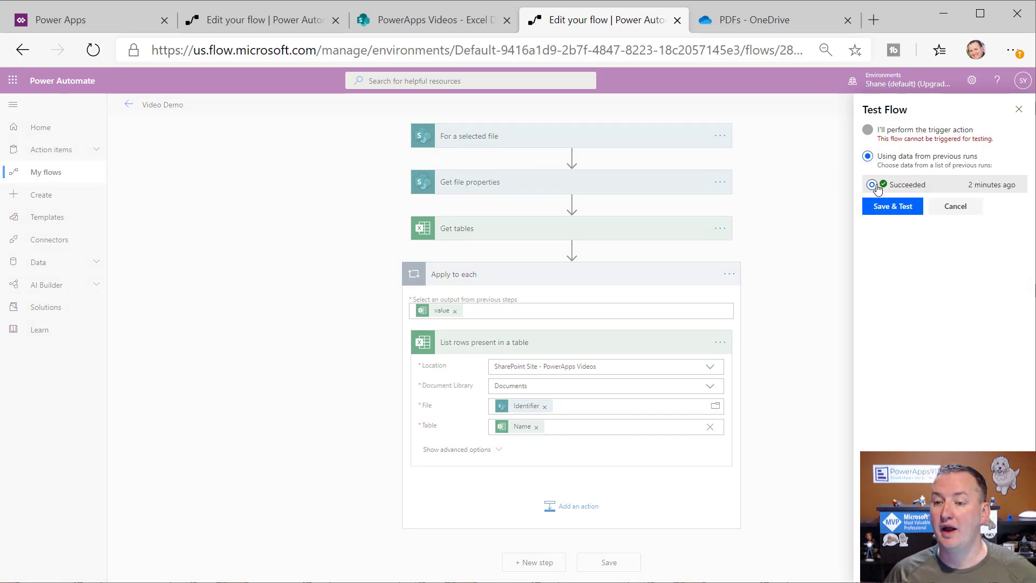
pyautogui.click(908, 207)
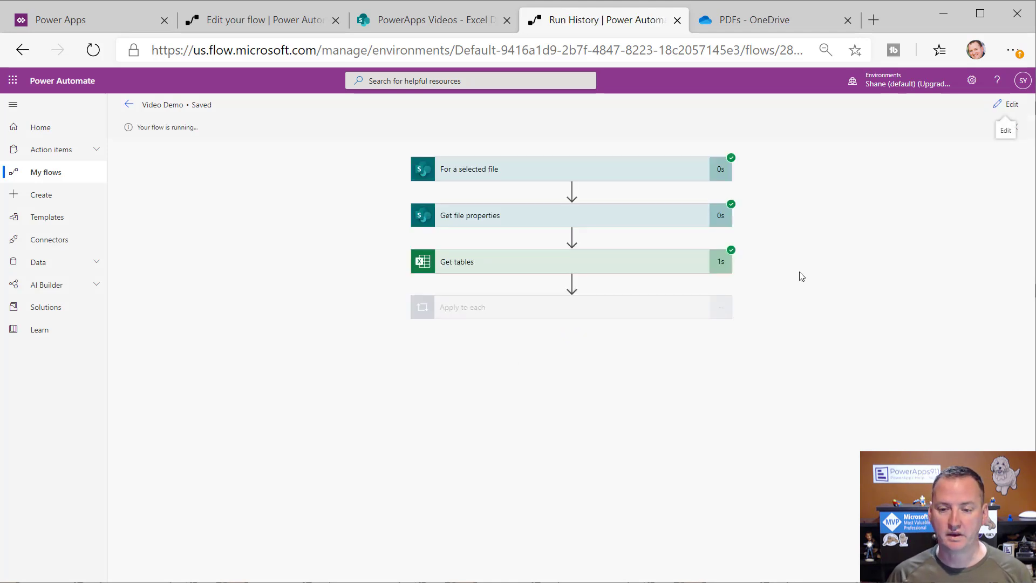
# Examine the inputs and outputs of Get tables and of List rows present in a table inside Apply to each in the test run
pyautogui.click(652, 272)
pyautogui.scroll(-2, 744, 310)
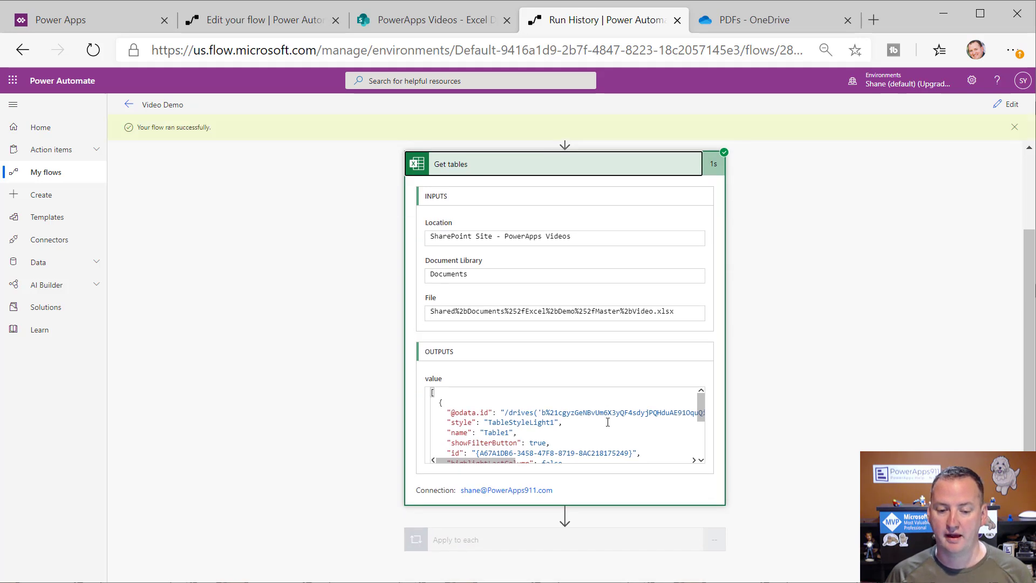
pyautogui.scroll(-5, 596, 418)
pyautogui.click(565, 544)
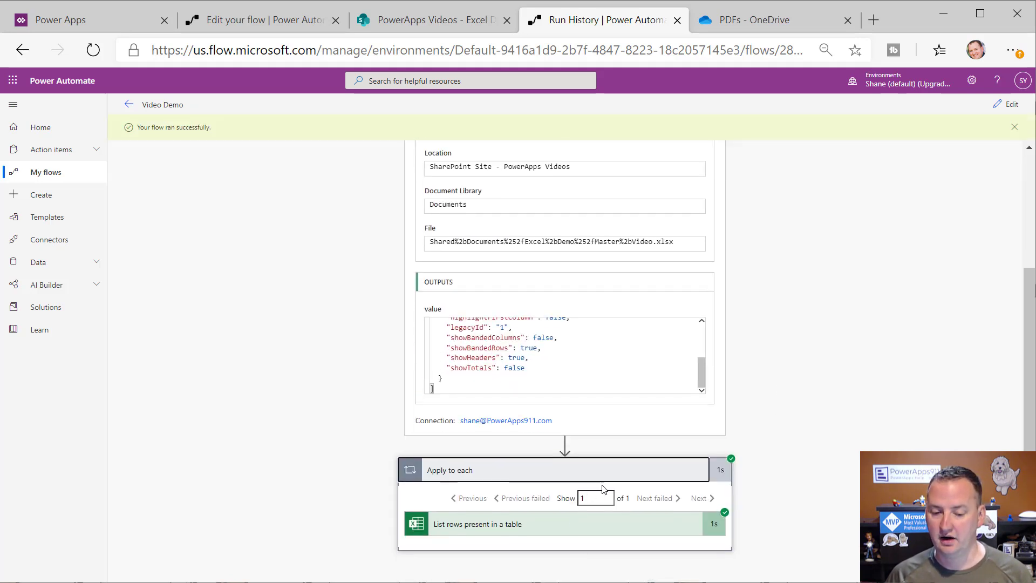
pyautogui.click(608, 531)
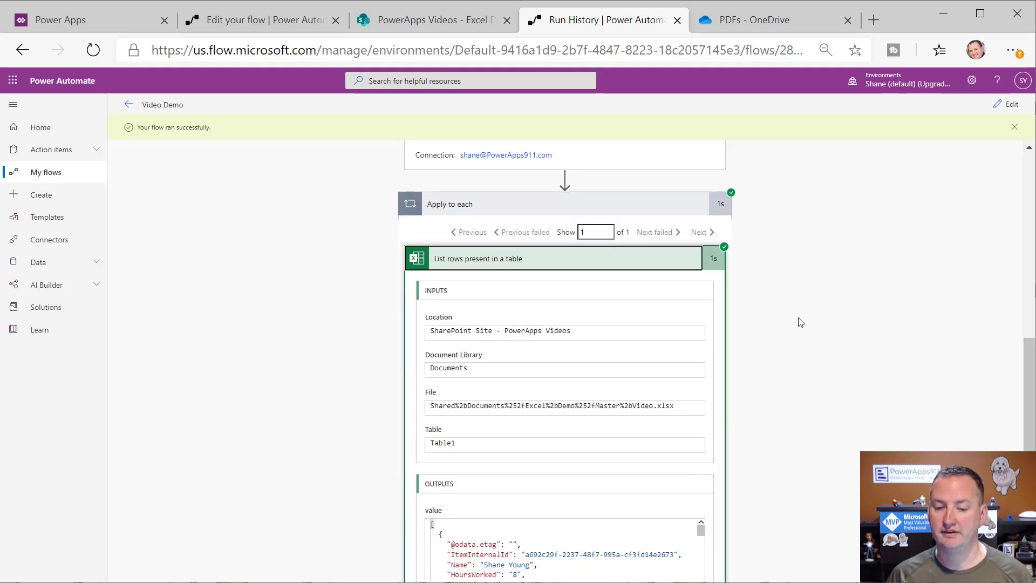
pyautogui.moveTo(700, 429)
pyautogui.mouseDown()
pyautogui.moveTo(700, 481)
pyautogui.moveTo(698, 423)
pyautogui.mouseUp()
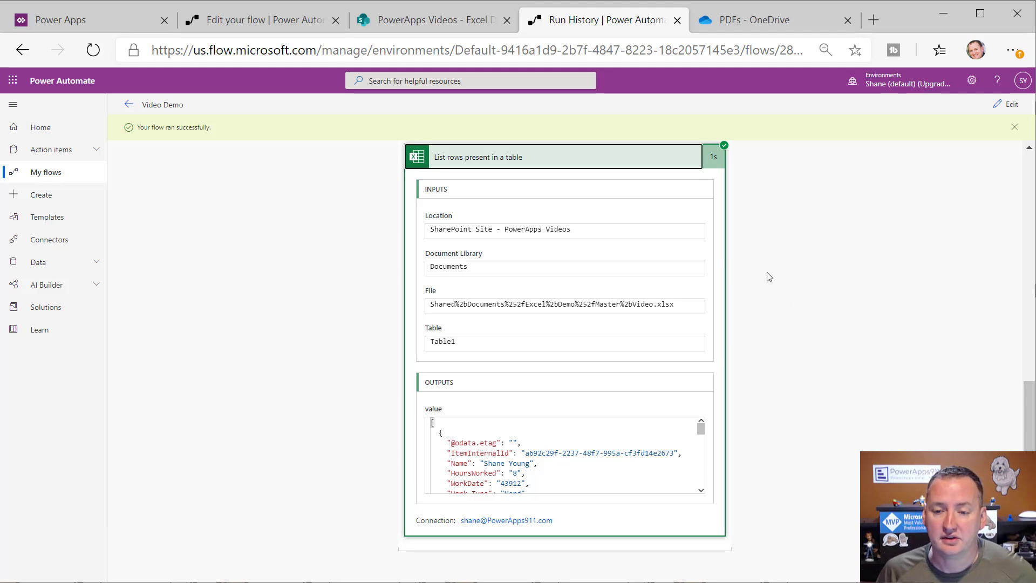
pyautogui.scroll(3, 608, 311)
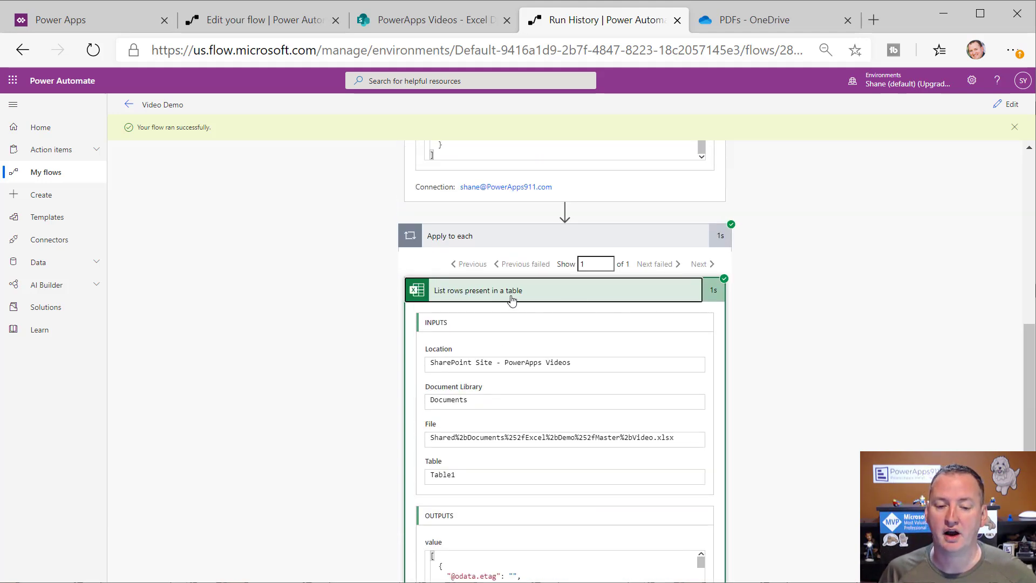
pyautogui.scroll(-1, 524, 300)
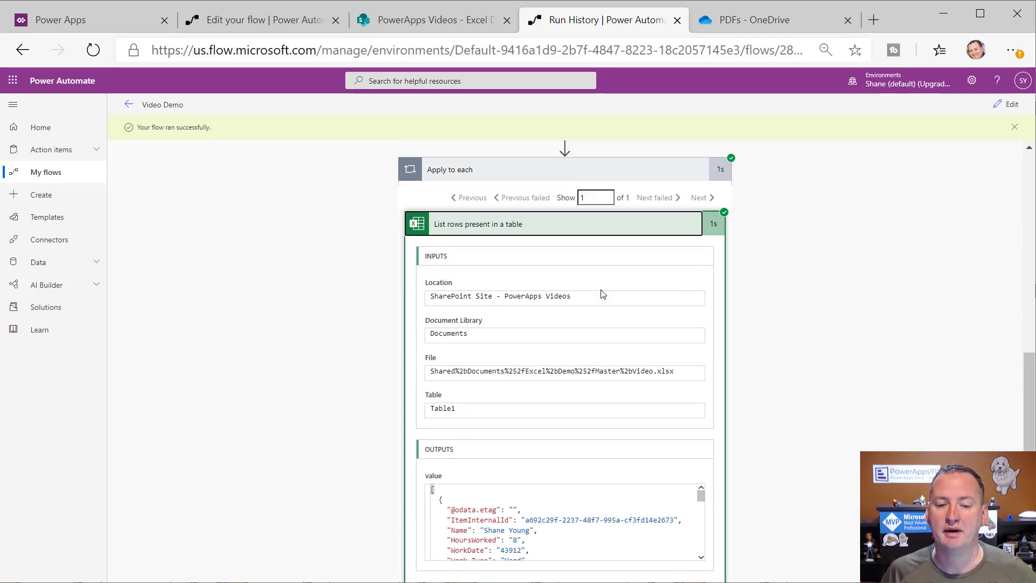
# Reopen the flow for editing and add a Compose data operation after List rows present in a table inside Apply to each
pyautogui.click(1009, 104)
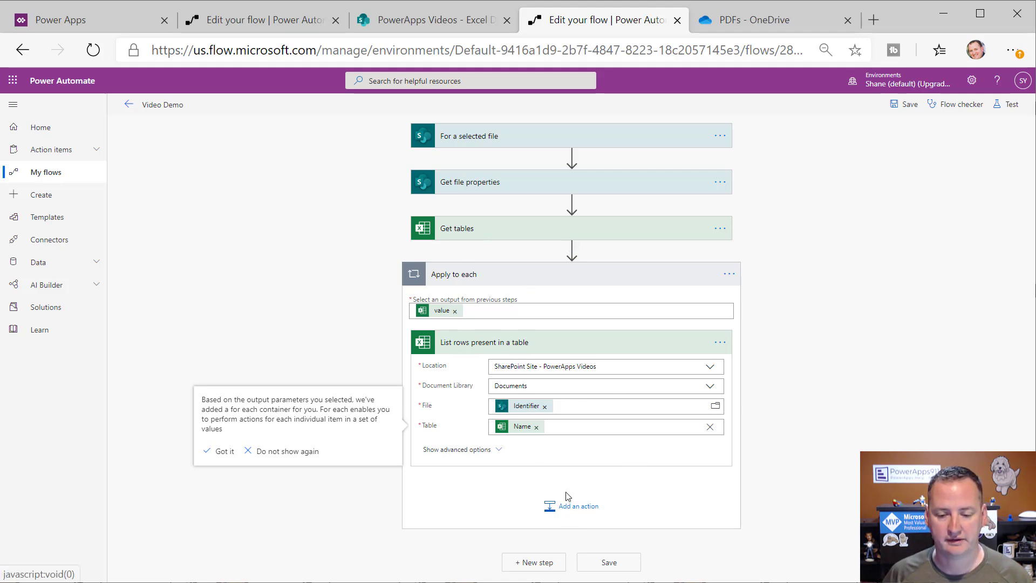
pyautogui.click(580, 513)
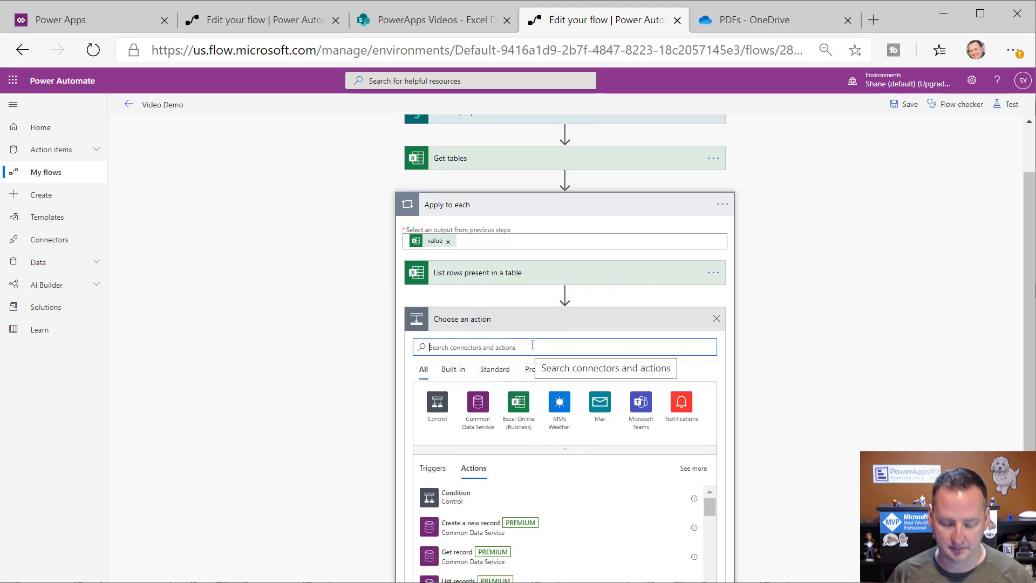
pyautogui.write('compose')
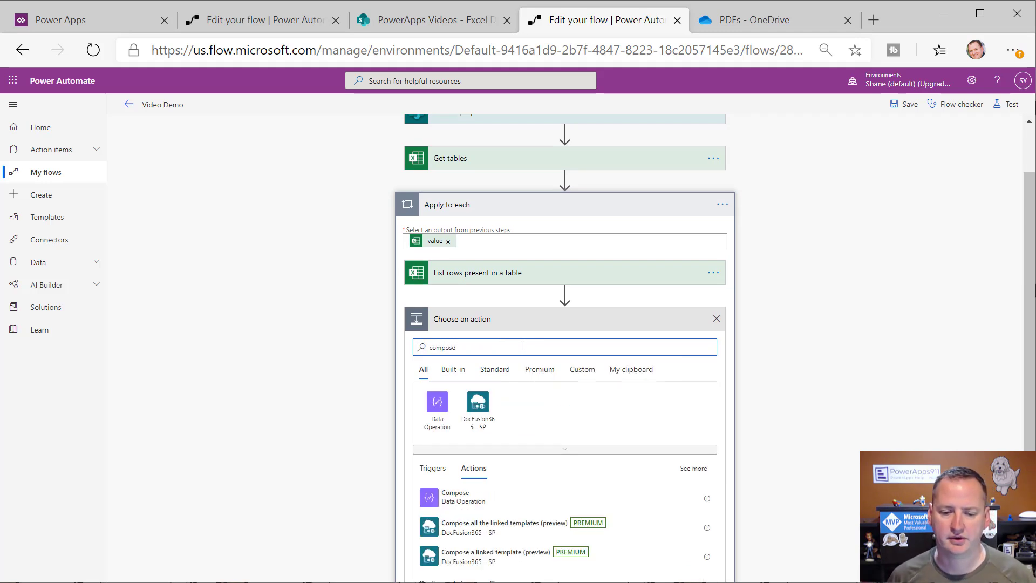
pyautogui.click(438, 497)
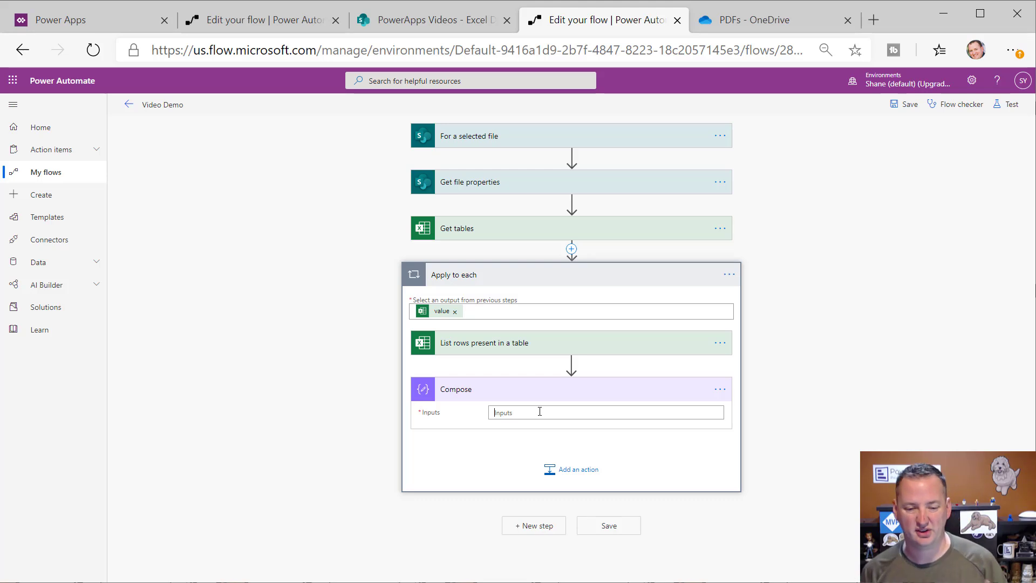
# Set the Compose inputs to a length() expression wrapping the value list from List rows present in a table
pyautogui.click(539, 411)
pyautogui.scroll(-3, 973, 433)
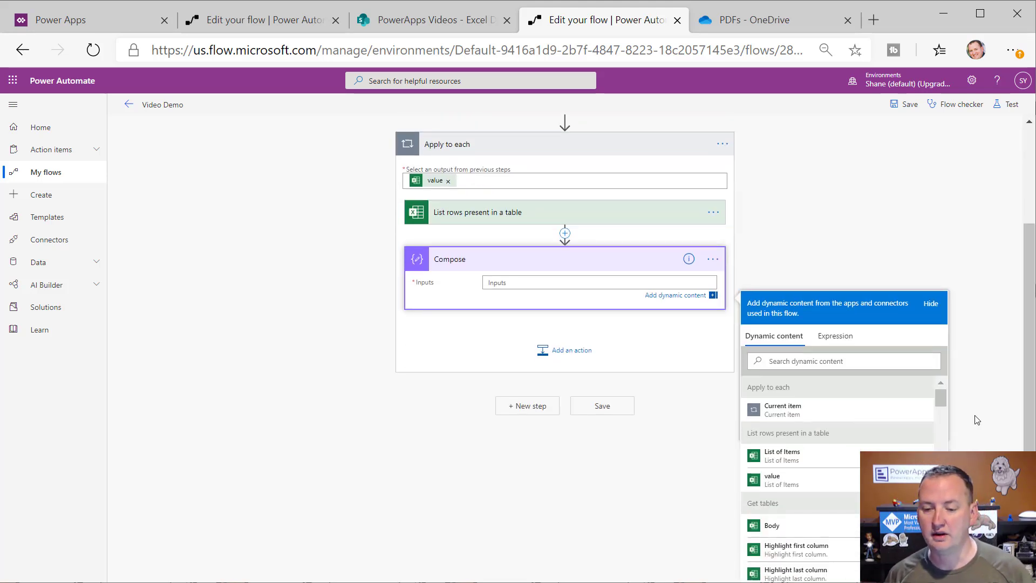
pyautogui.click(835, 335)
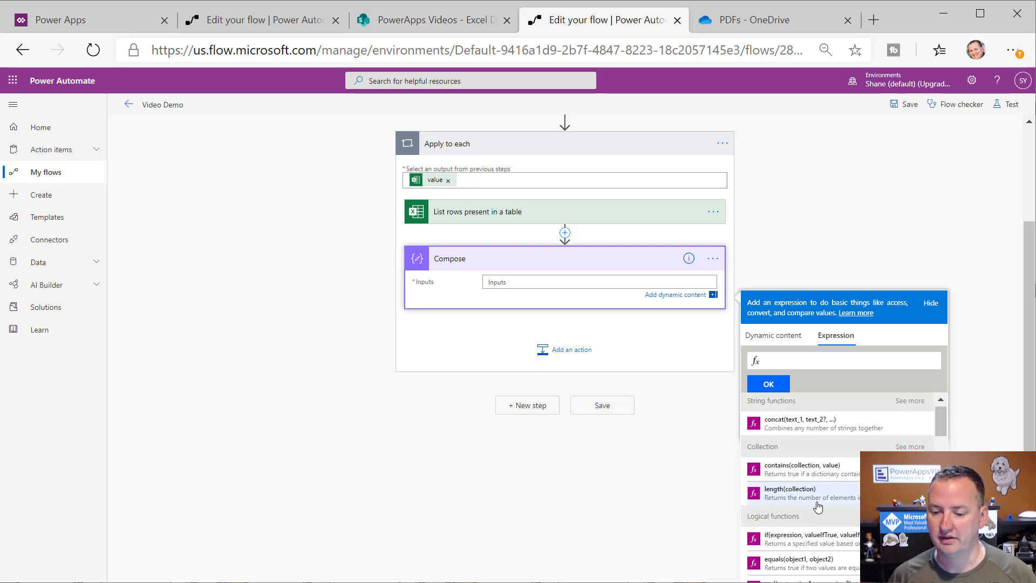
pyautogui.click(790, 492)
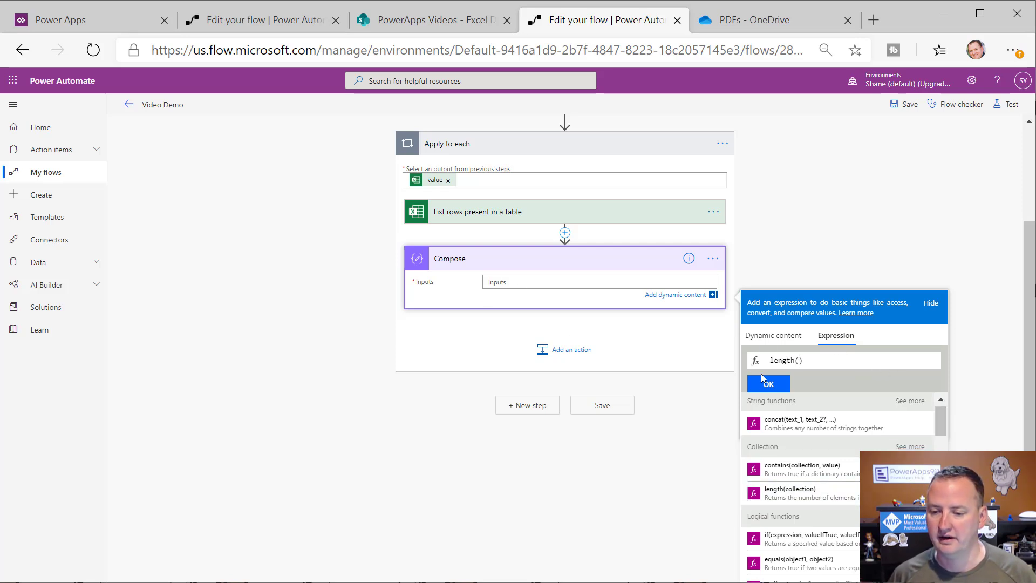
pyautogui.click(780, 335)
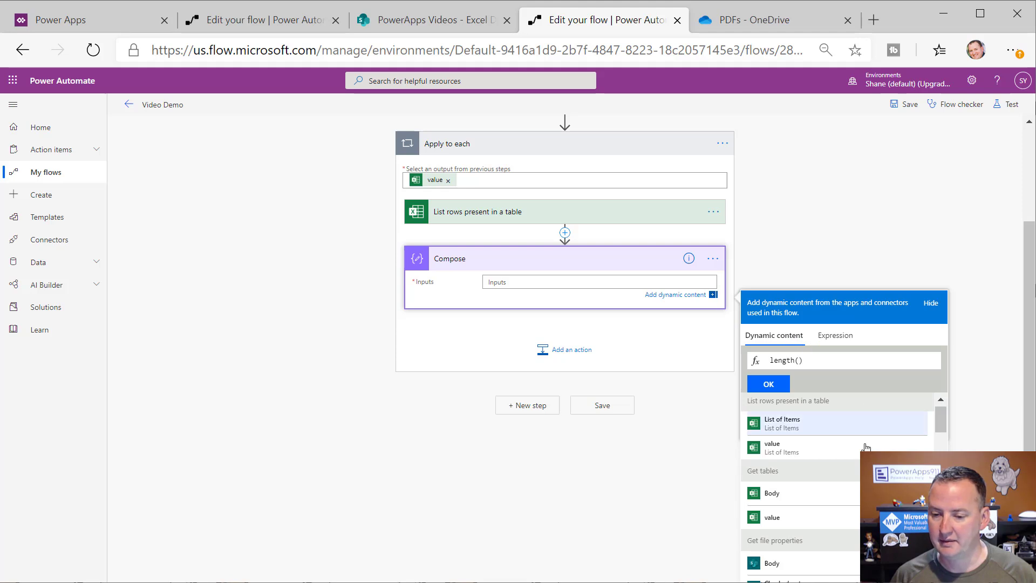
pyautogui.click(780, 448)
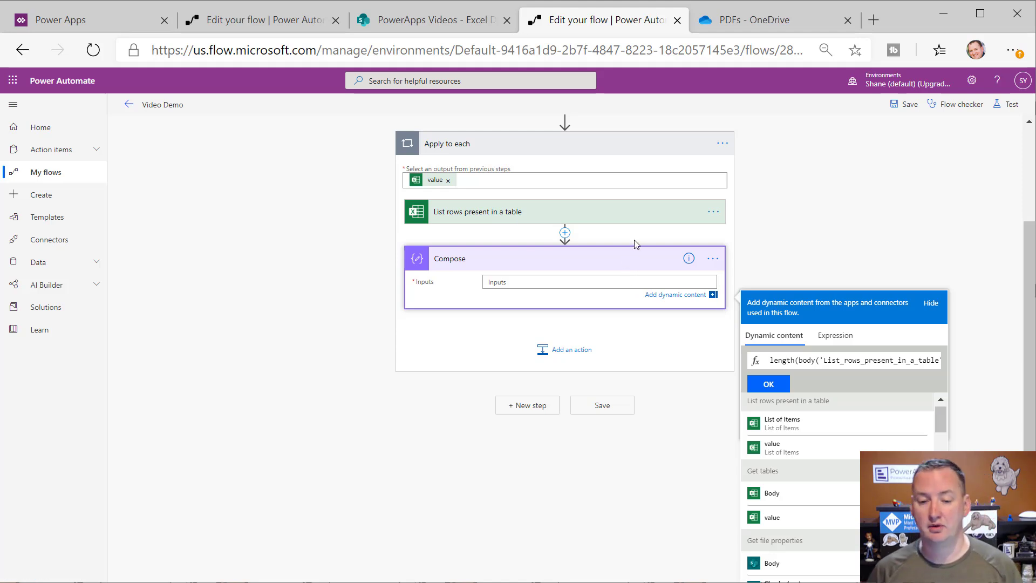
pyautogui.click(768, 384)
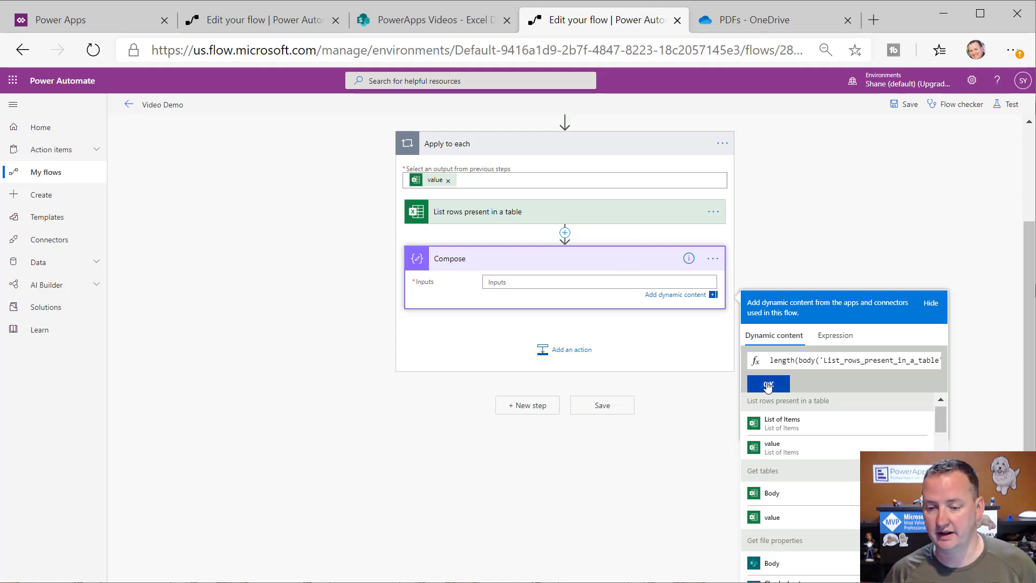
# Save and test the flow with data from the earlier run marked Succeeded, and expand Apply to each in the run results
pyautogui.click(603, 409)
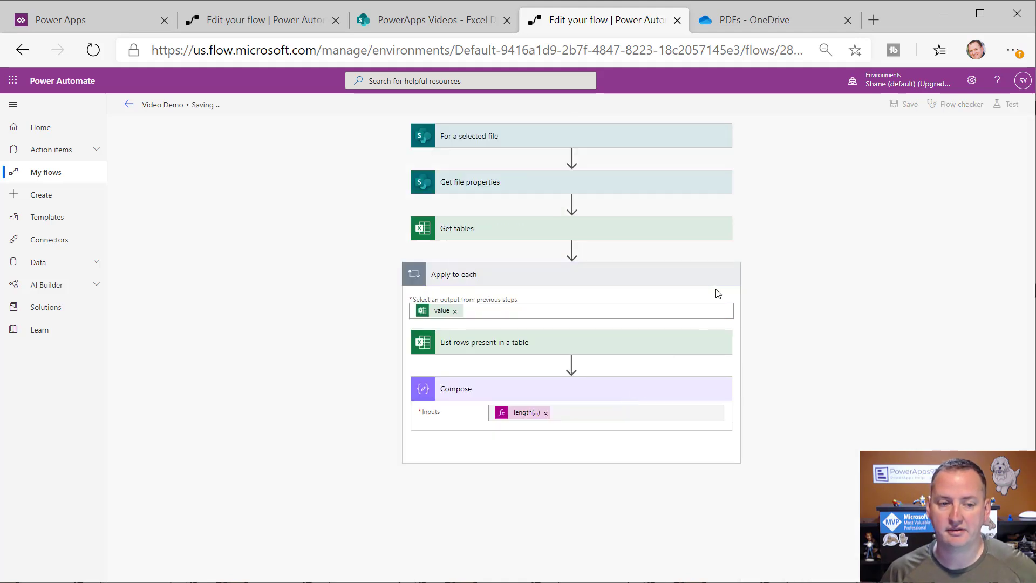
pyautogui.click(1012, 105)
pyautogui.click(891, 187)
pyautogui.click(892, 210)
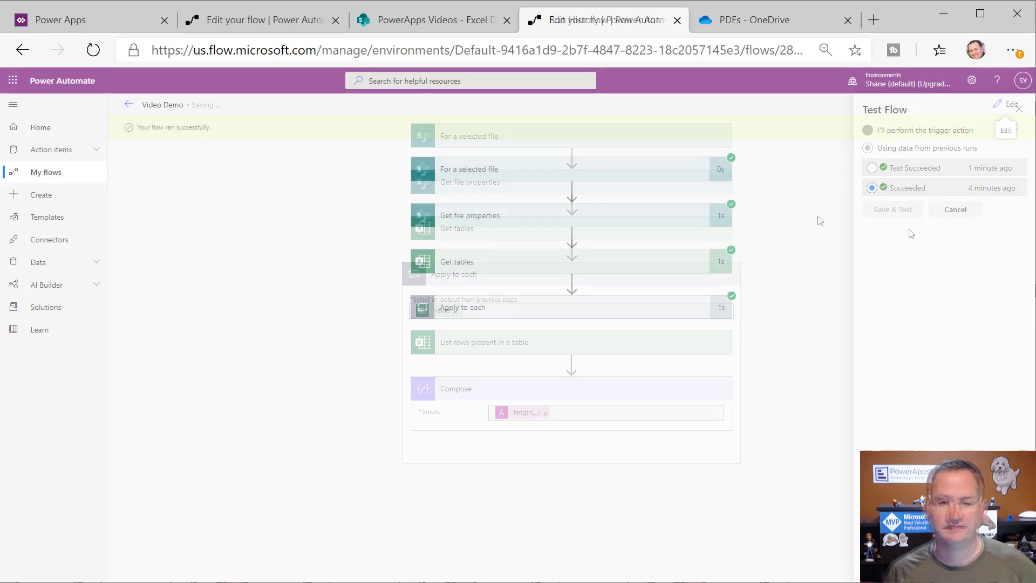
pyautogui.click(622, 309)
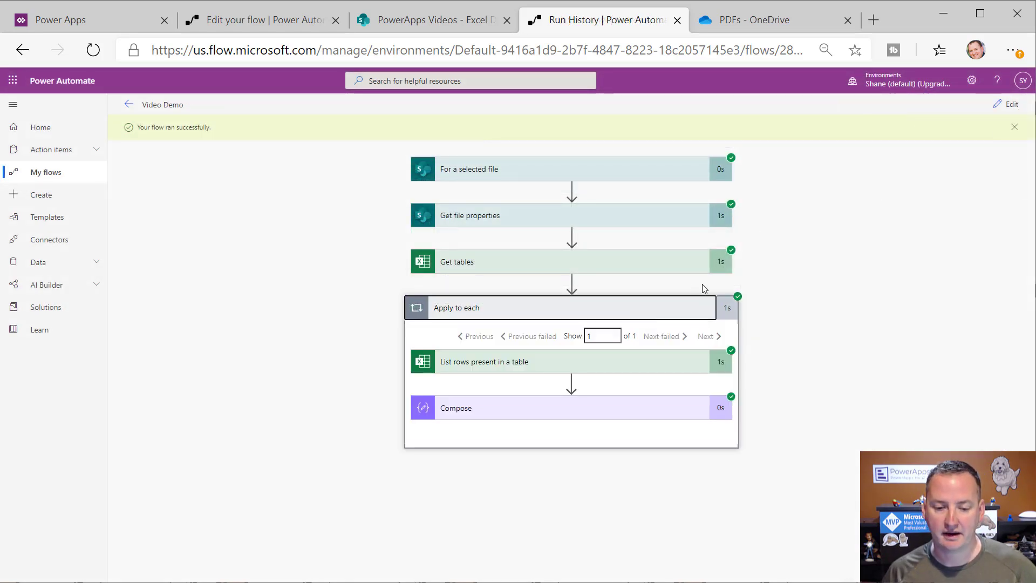
# Examine the Compose and List rows present in a table results of the run, and open Master Video.xlsx from SharePoint to compare its rows
pyautogui.click(550, 413)
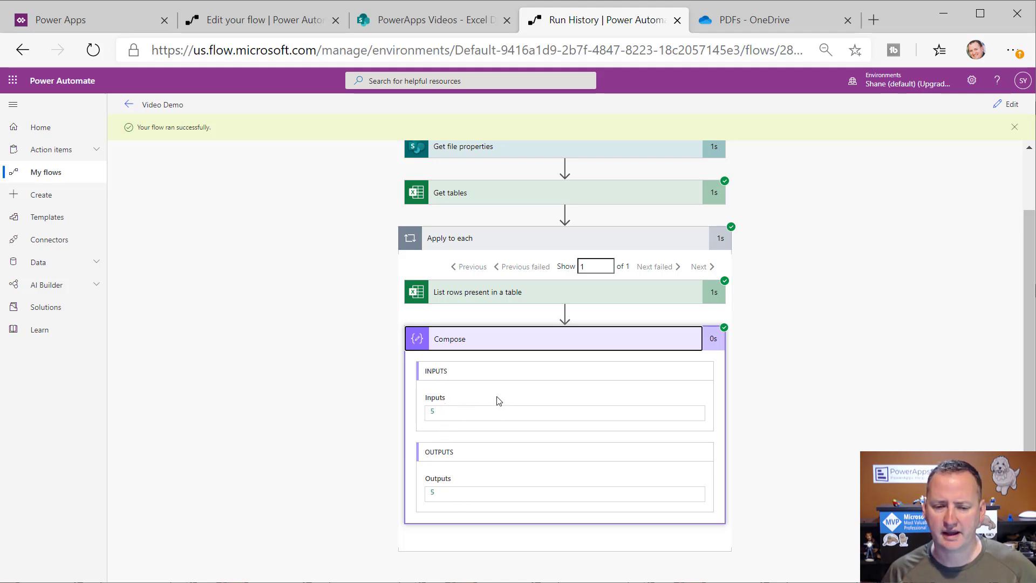
pyautogui.click(571, 296)
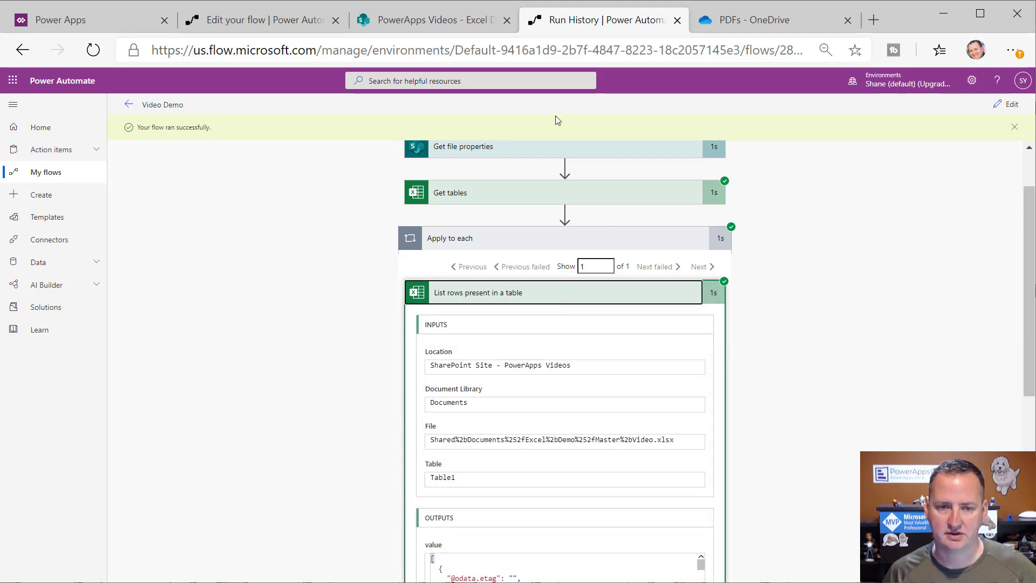
pyautogui.click(440, 20)
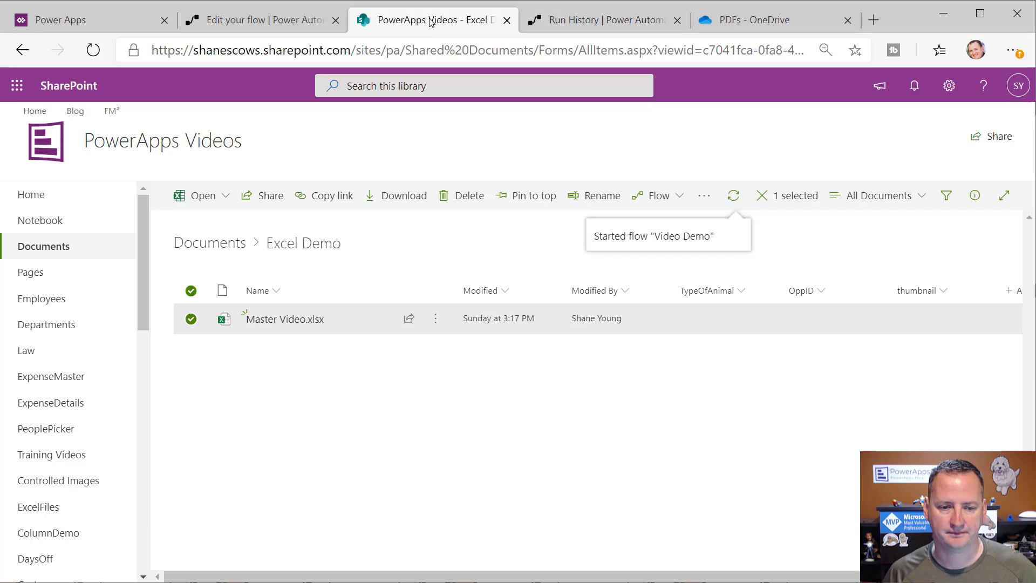
pyautogui.click(292, 319)
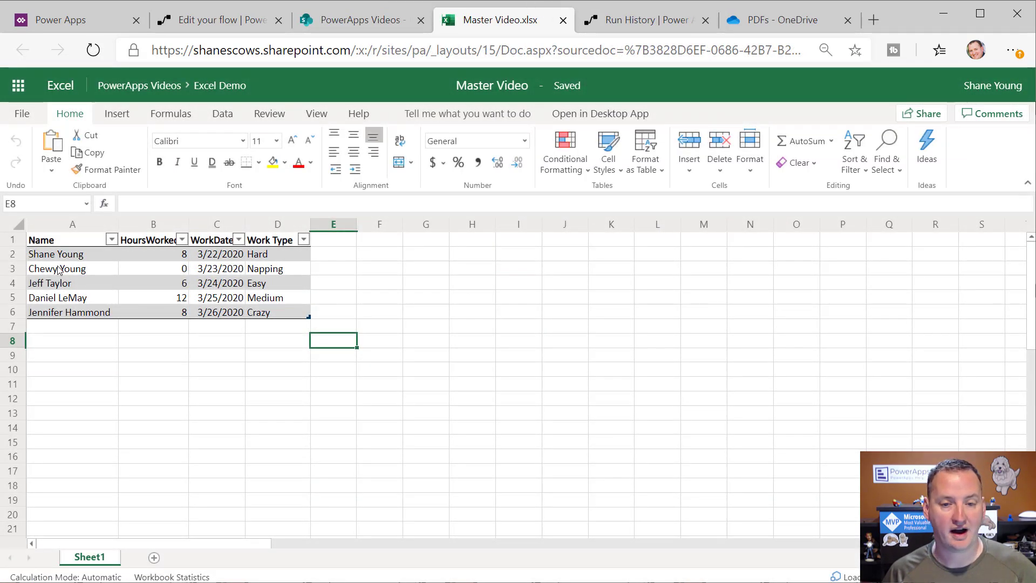
# Return to the Excel Demo folder in the SharePoint Documents library and paste the copied Master Giant workbook into its synced folder in File Explorer
pyautogui.click(171, 88)
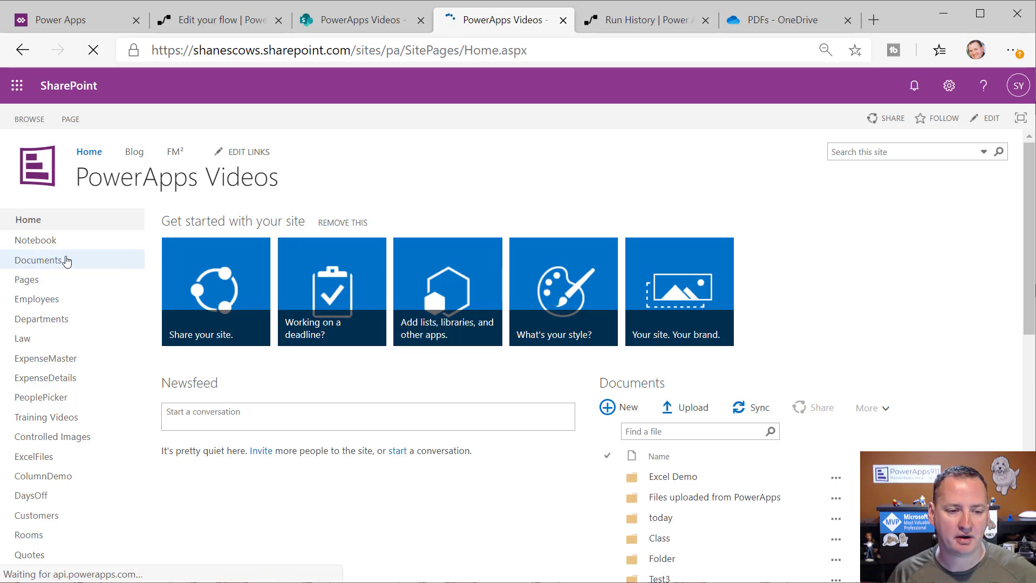
pyautogui.click(59, 261)
pyautogui.click(288, 351)
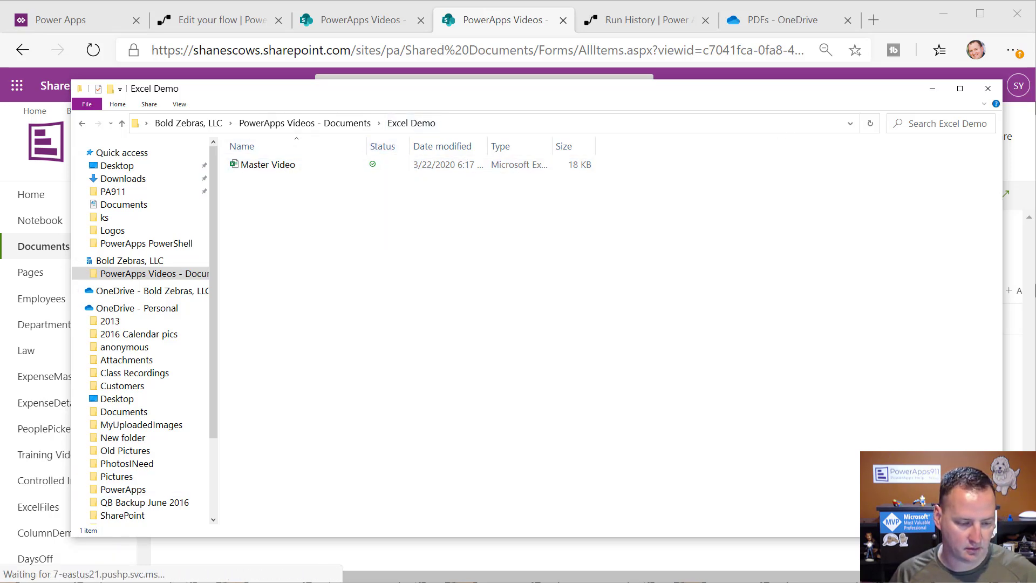
pyautogui.rightClick(288, 218)
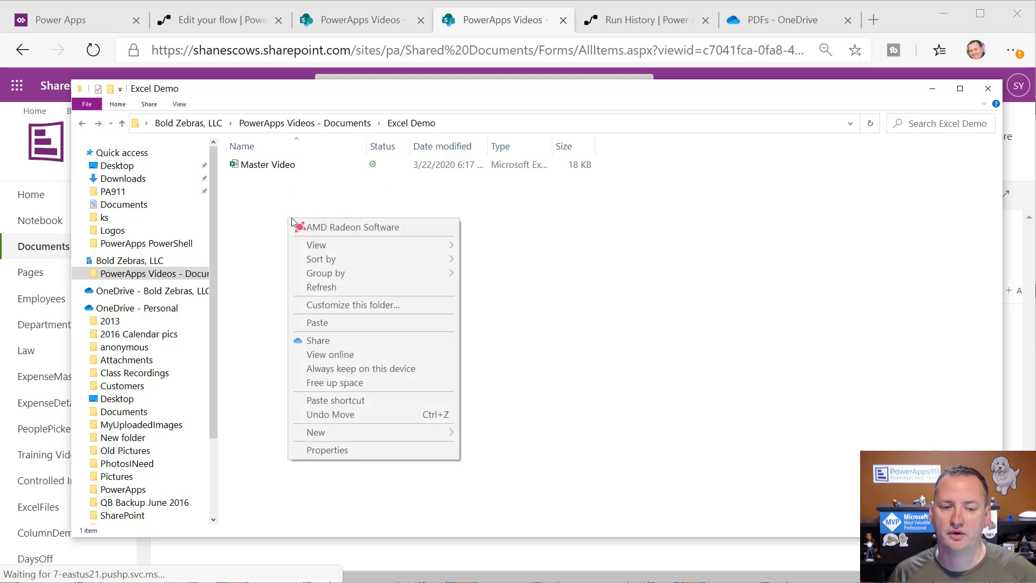
pyautogui.click(346, 323)
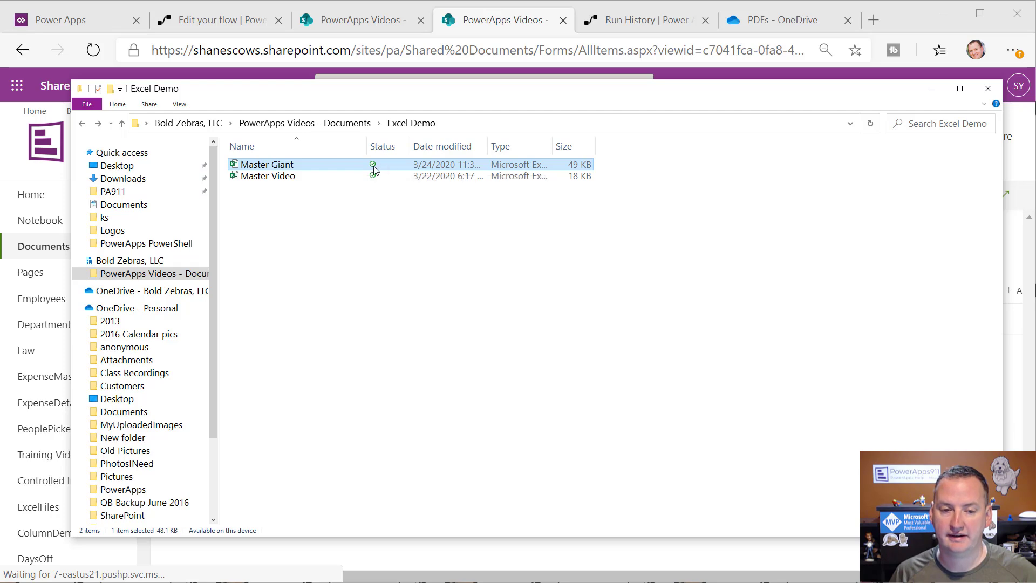
pyautogui.click(932, 89)
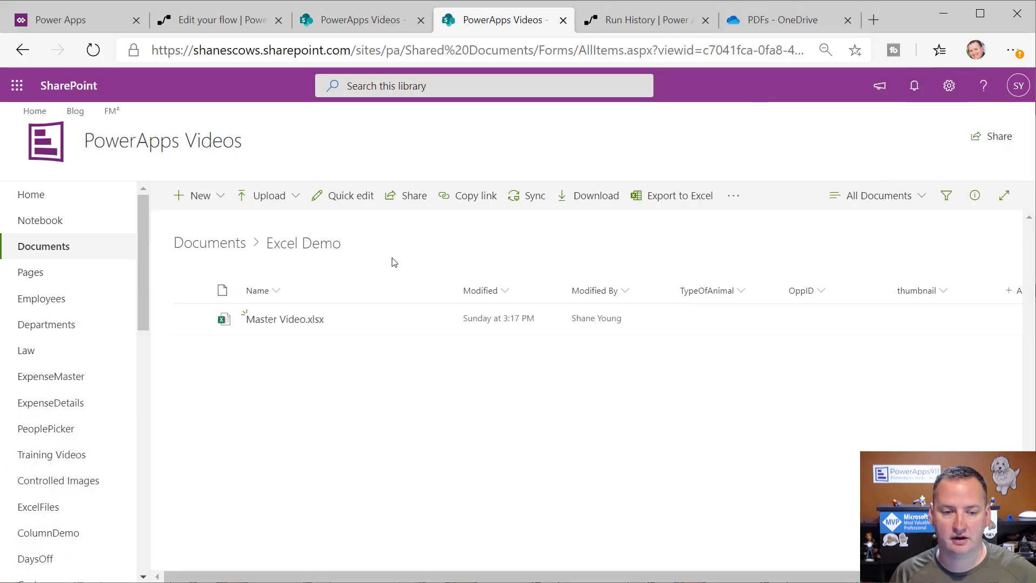
pyautogui.rightClick(310, 384)
pyautogui.click(262, 405)
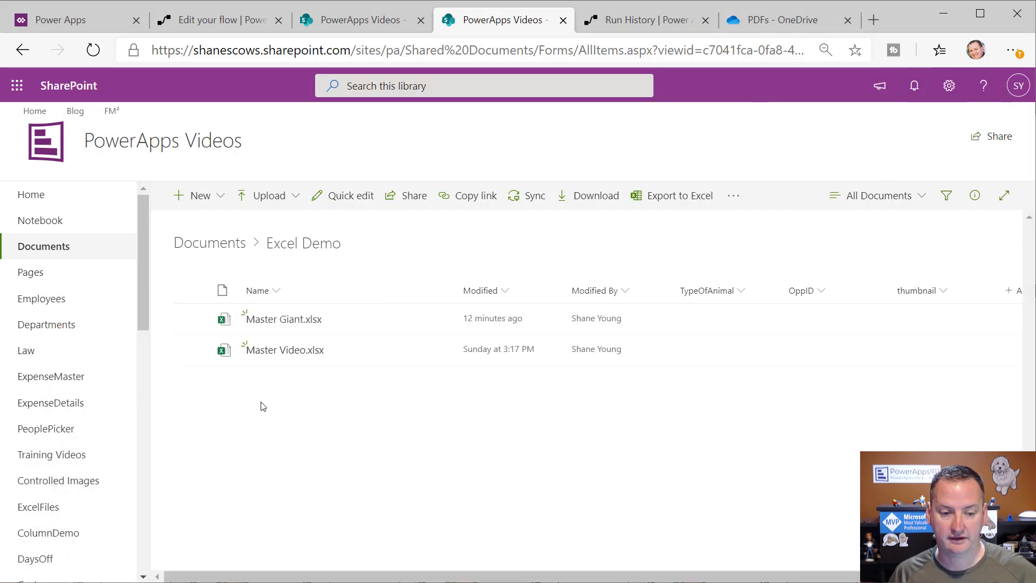
# Run the Video Demo flow on Master Giant.xlsx from the SharePoint library and dismiss the run confirmation
pyautogui.click(192, 319)
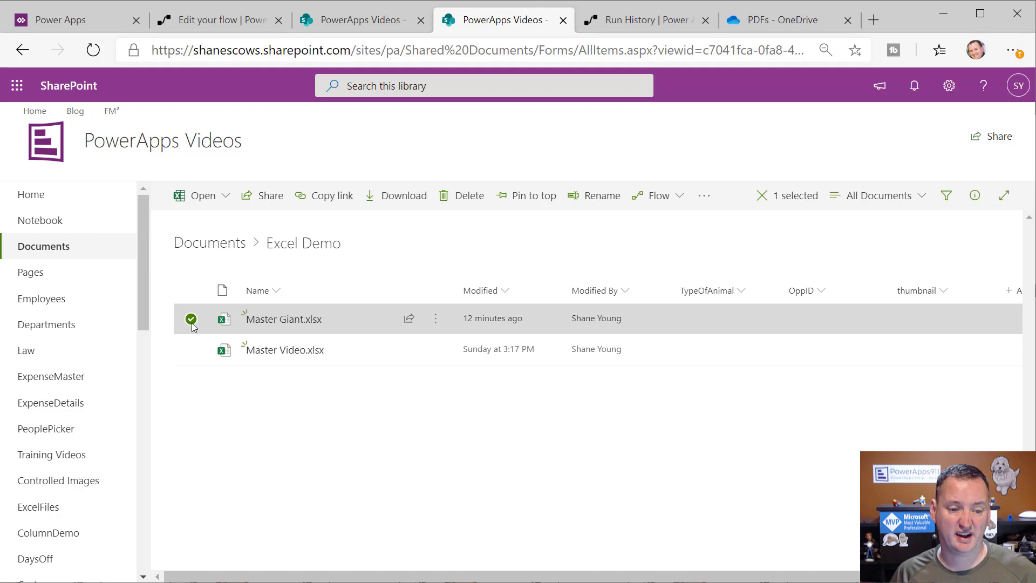
pyautogui.click(665, 198)
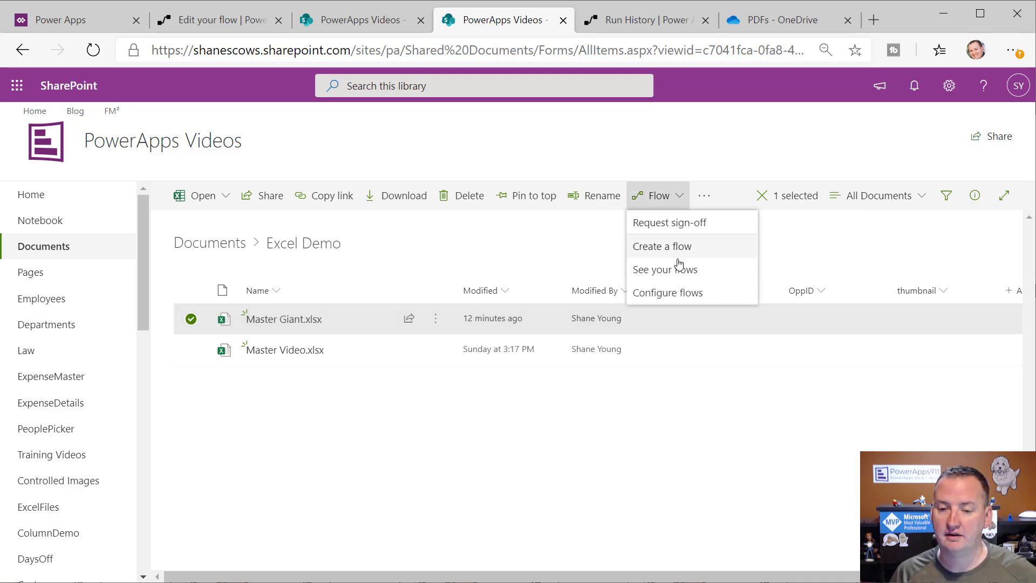
pyautogui.click(675, 292)
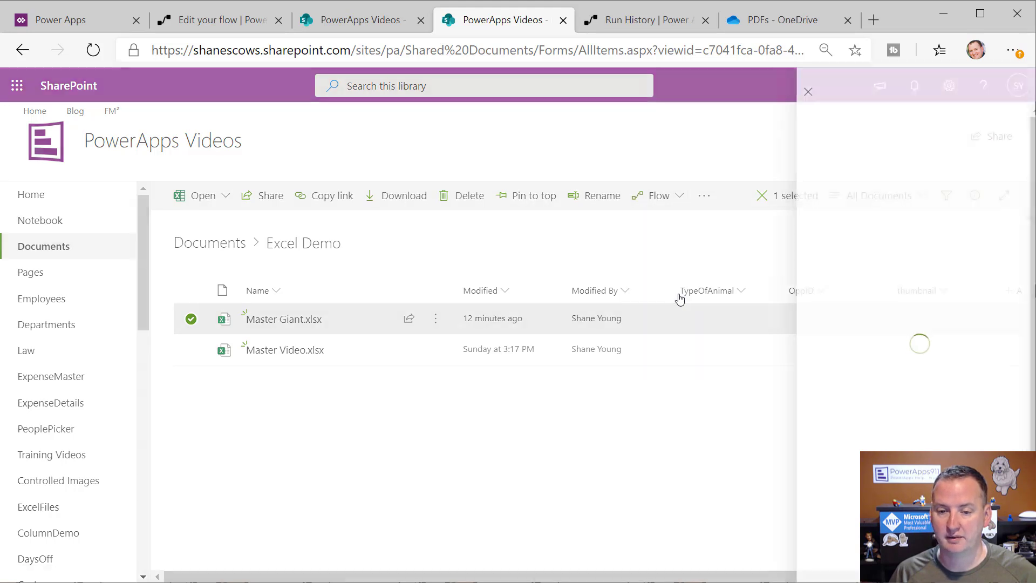
pyautogui.click(889, 257)
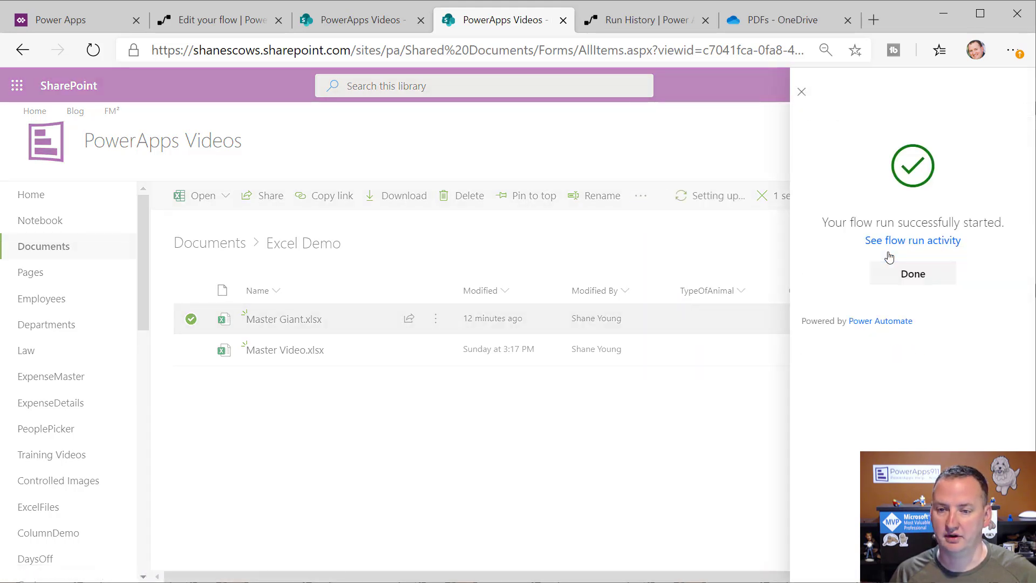
pyautogui.click(884, 266)
# Open the newest Video Demo run from the run history in Power Automate and examine the Compose result inside Apply to each
pyautogui.click(660, 21)
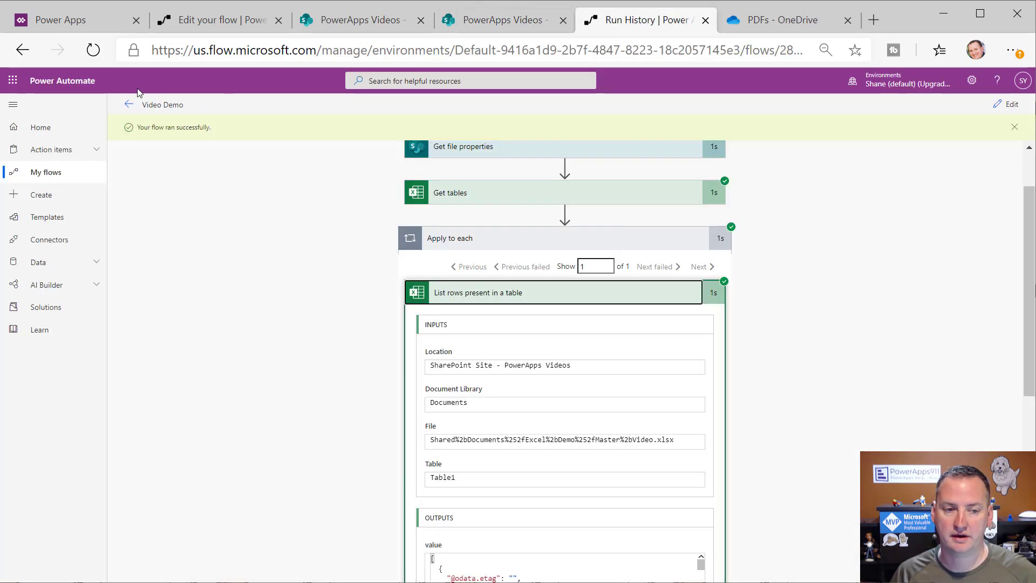
pyautogui.click(129, 108)
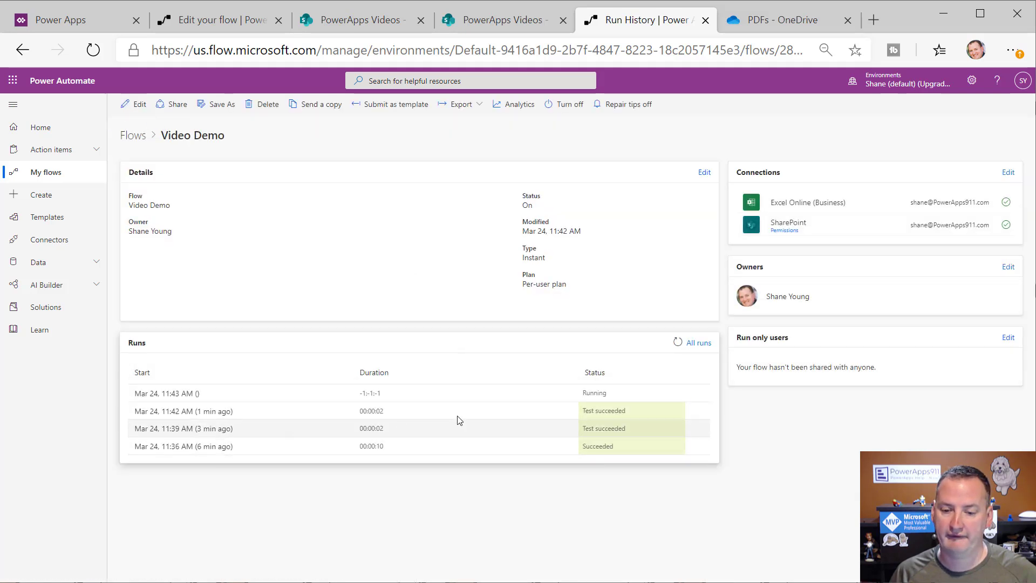
pyautogui.click(159, 394)
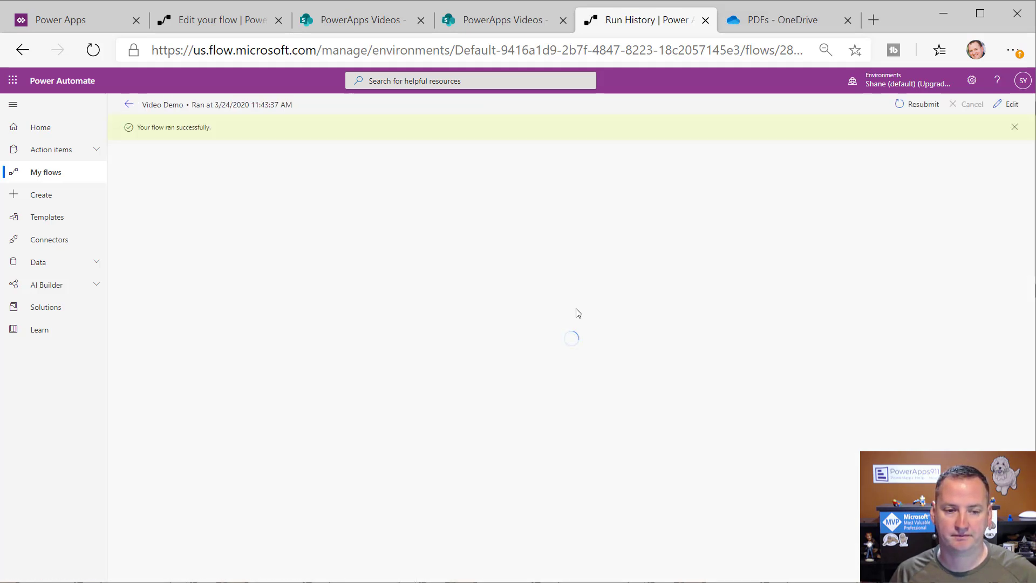
pyautogui.click(627, 312)
pyautogui.click(608, 410)
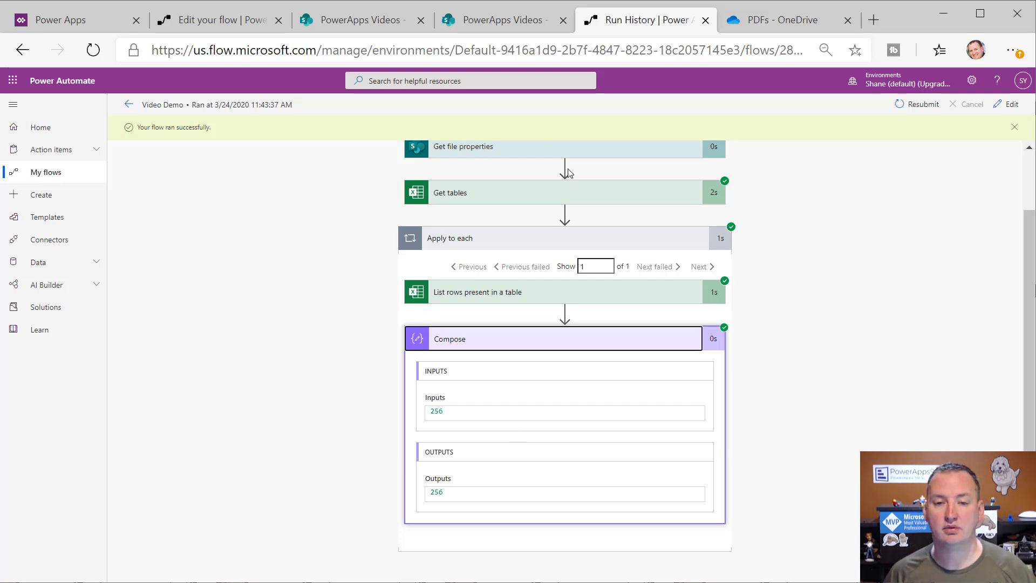
# Open Master Giant.xlsx from SharePoint to check its total number of rows, and return to the Excel Demo folder
pyautogui.click(451, 24)
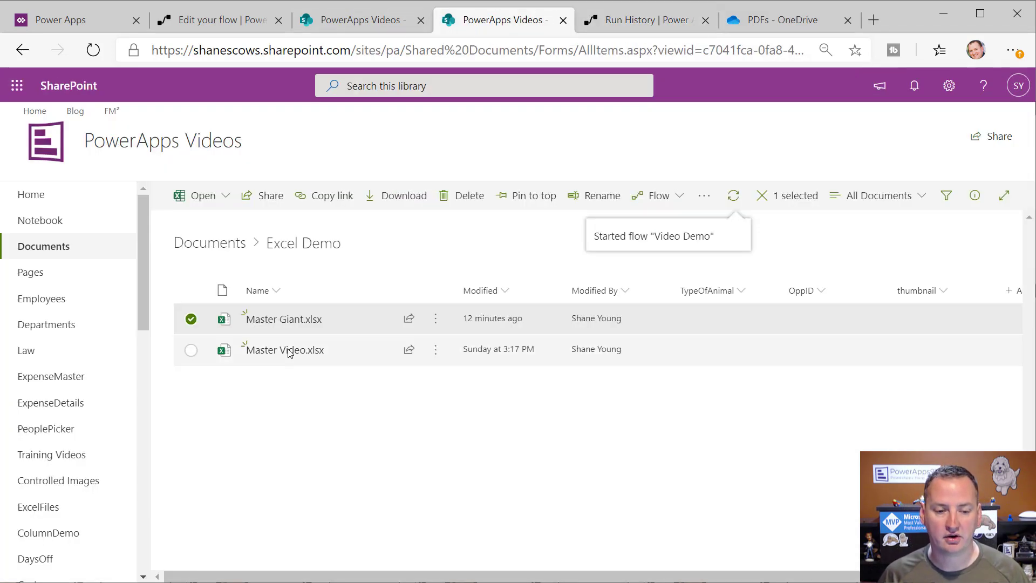
pyautogui.click(299, 321)
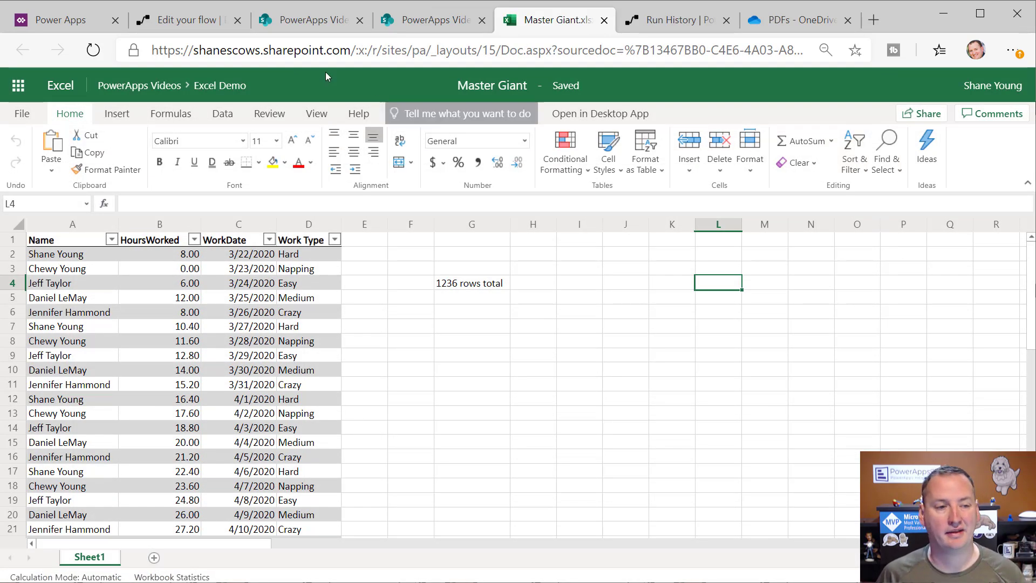
pyautogui.click(223, 89)
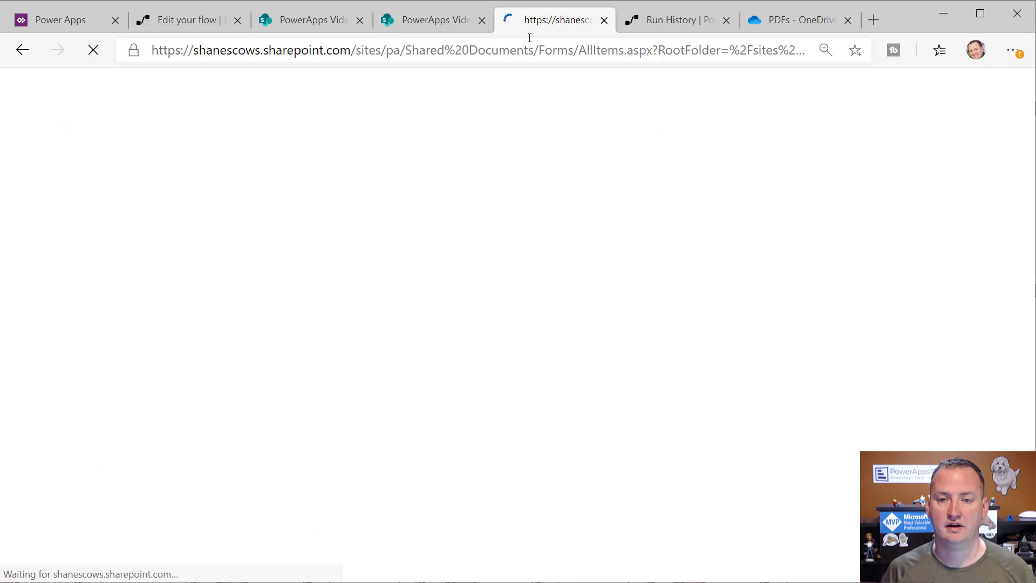
# Reopen the Video Demo flow for editing and turn on pagination with a threshold of 10000 for List rows present in a table
pyautogui.click(679, 20)
pyautogui.click(1010, 108)
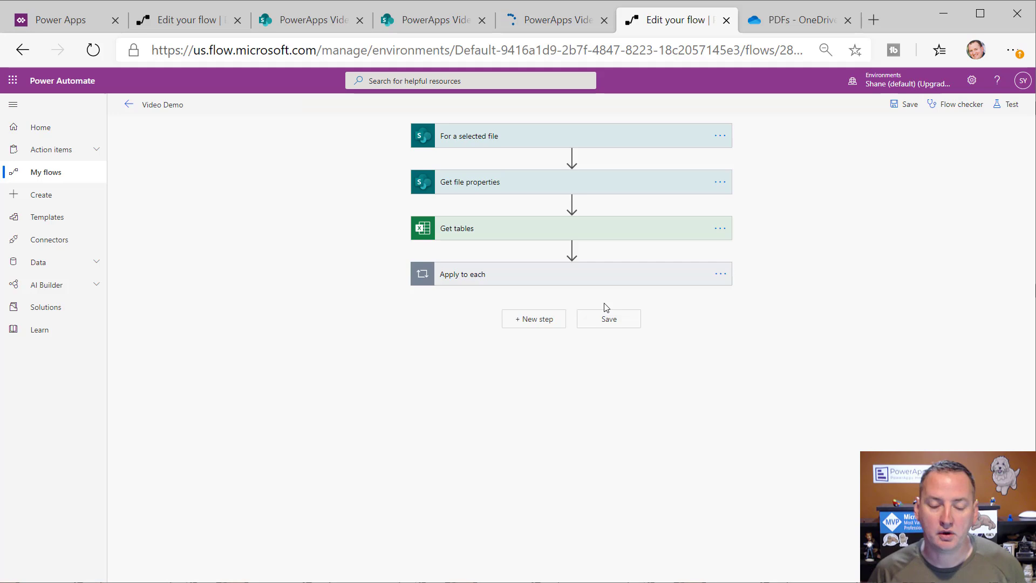
pyautogui.click(582, 273)
pyautogui.click(573, 351)
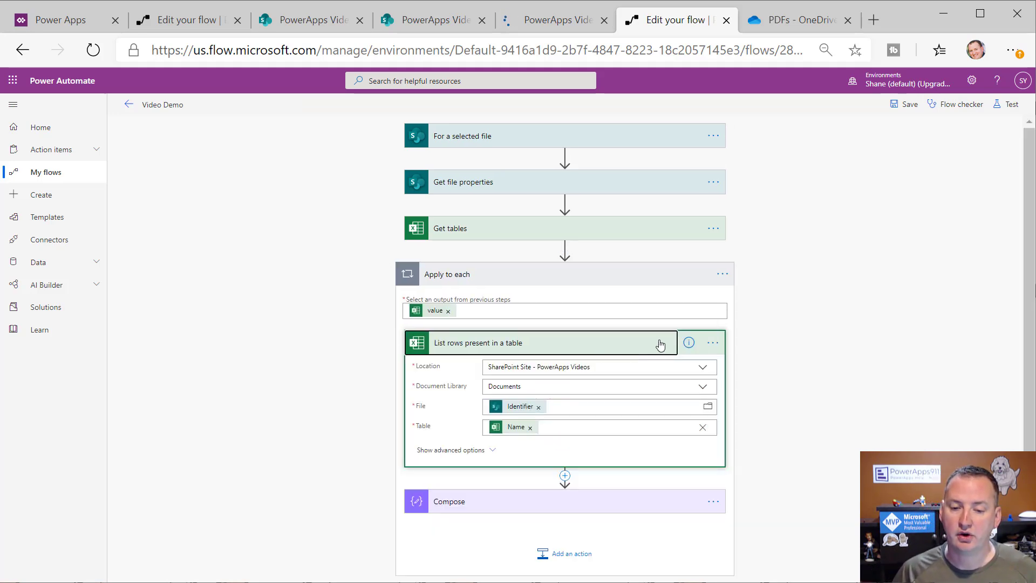
pyautogui.click(713, 344)
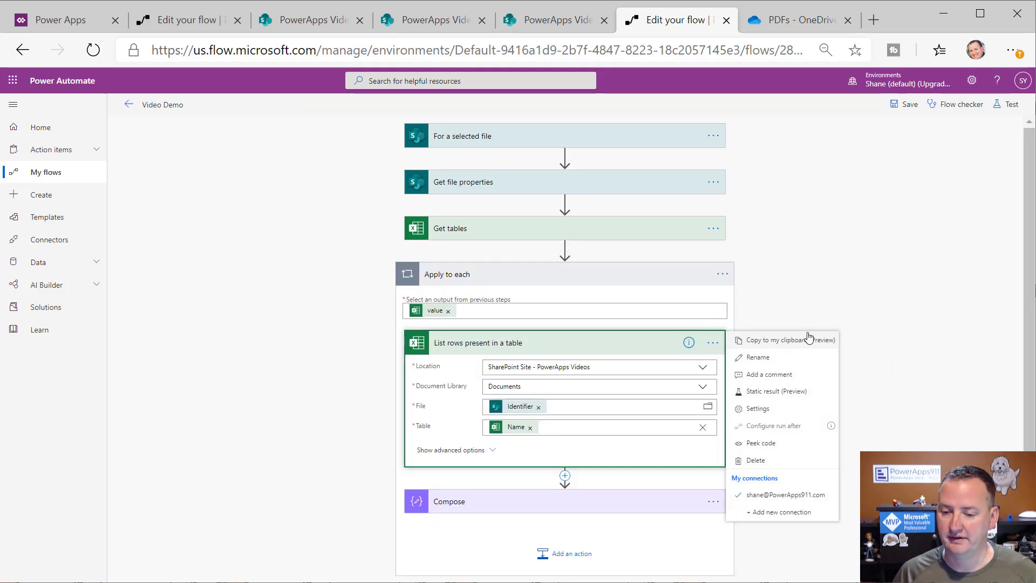
pyautogui.click(771, 412)
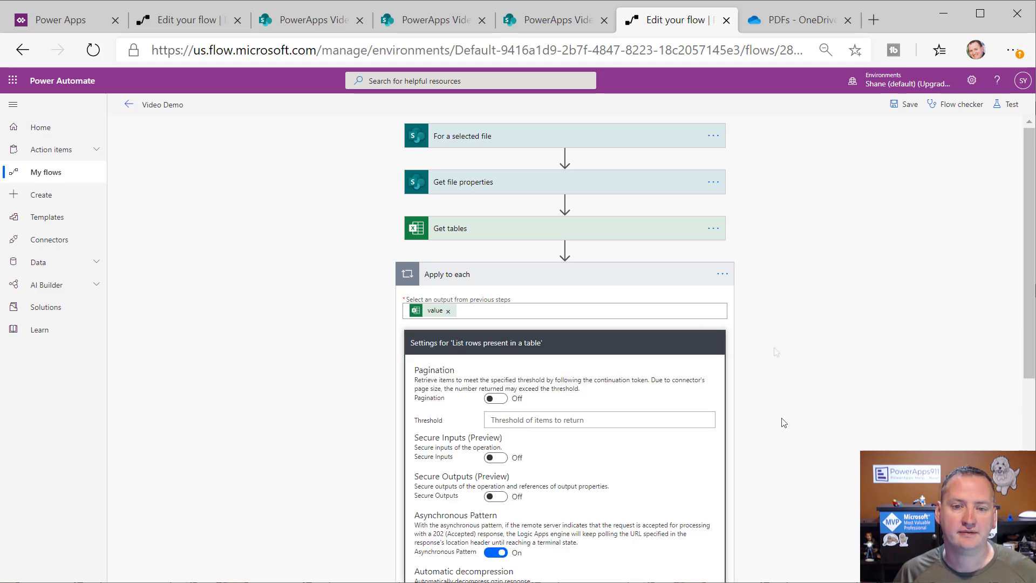
pyautogui.scroll(-2, 769, 355)
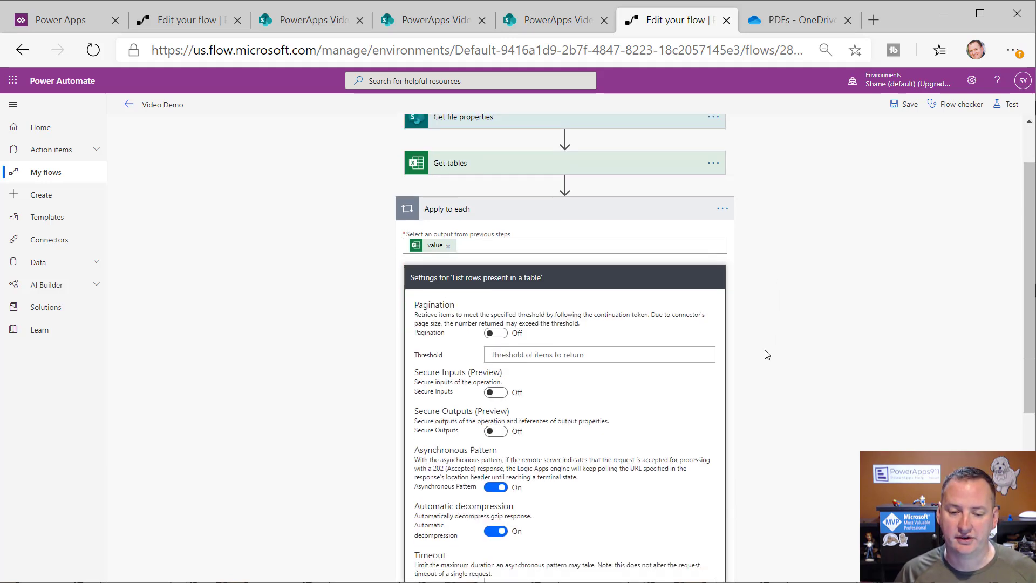
pyautogui.scroll(-4, 529, 311)
pyautogui.click(495, 187)
pyautogui.click(607, 212)
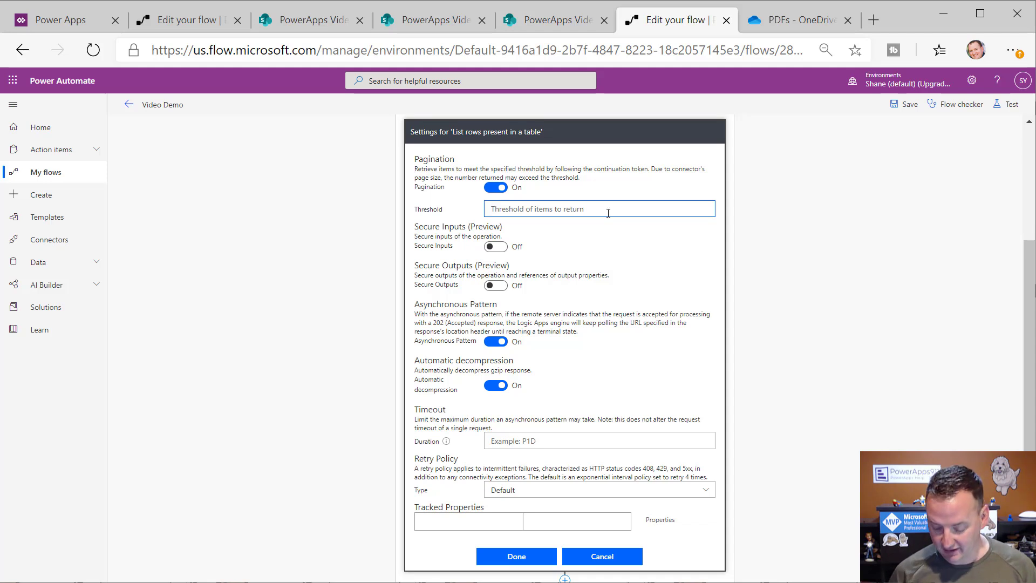
pyautogui.write('10000')
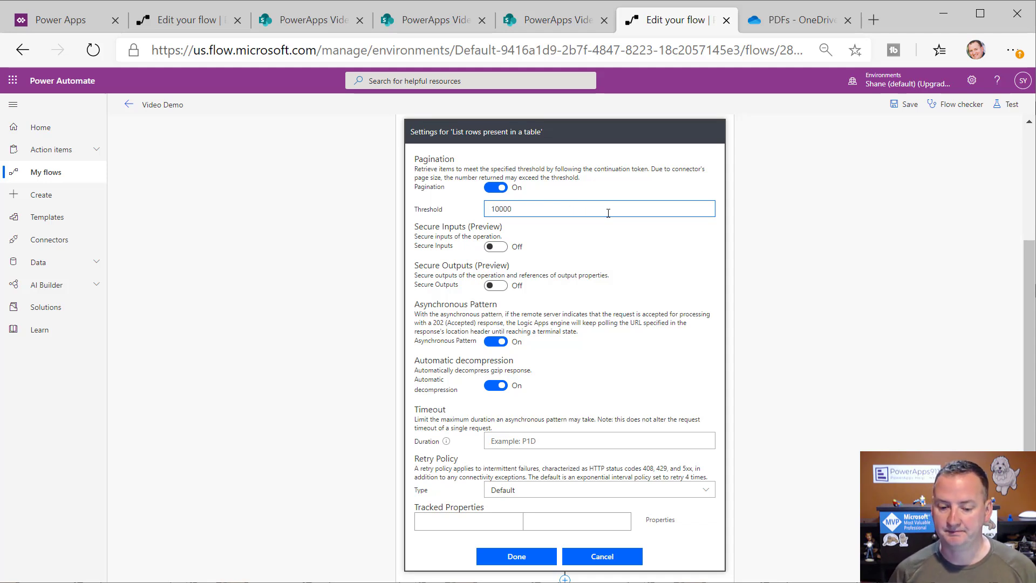
pyautogui.click(549, 560)
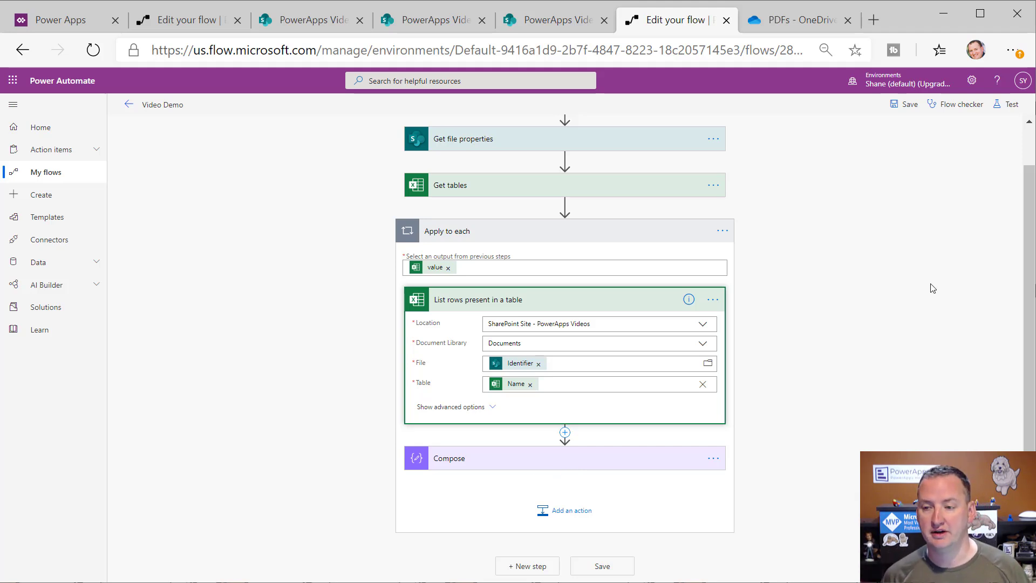
# Save and test the flow with data from a previous run, and examine the Compose result inside Apply to each
pyautogui.click(1006, 106)
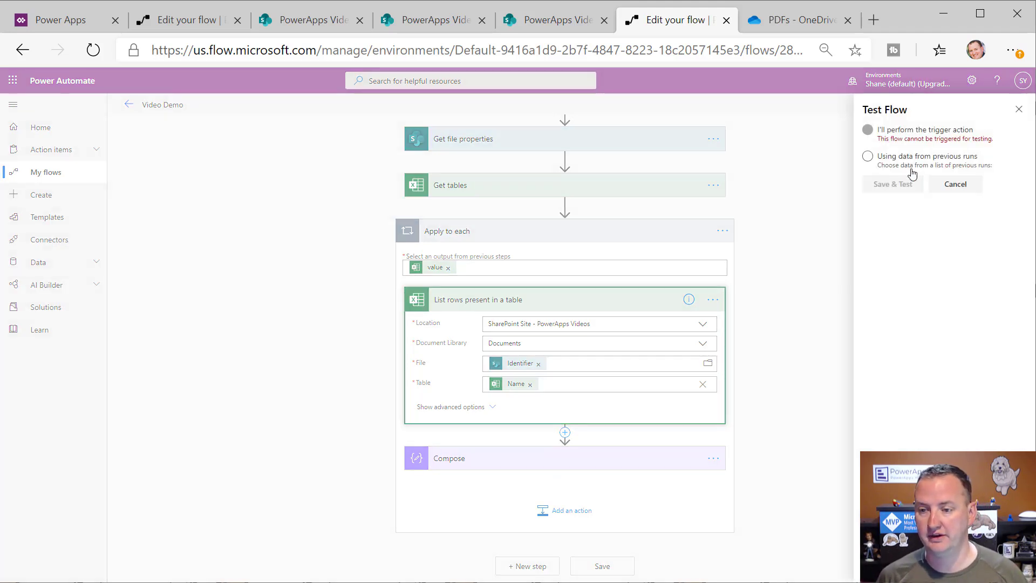
pyautogui.click(891, 186)
pyautogui.click(894, 267)
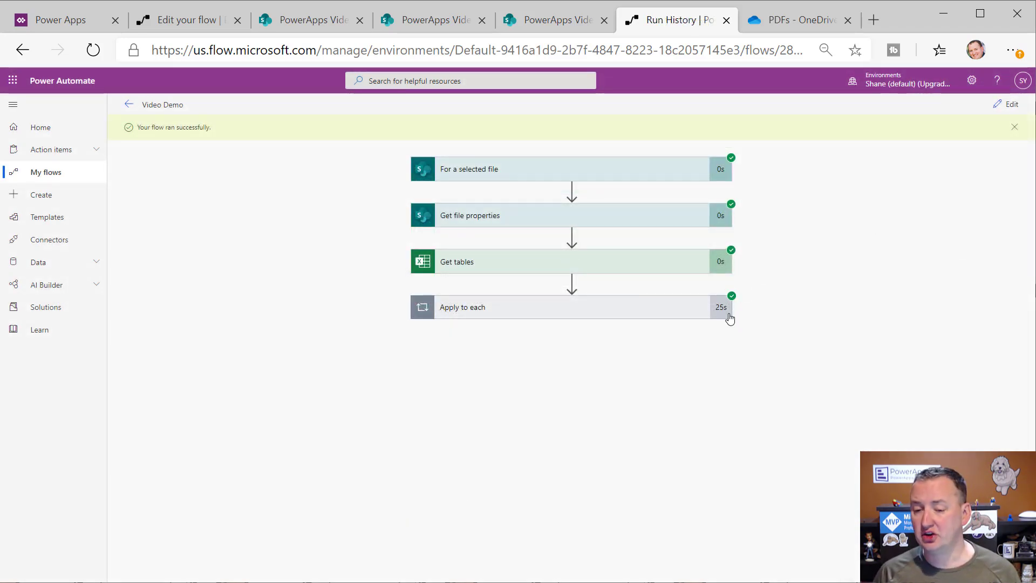
pyautogui.click(629, 316)
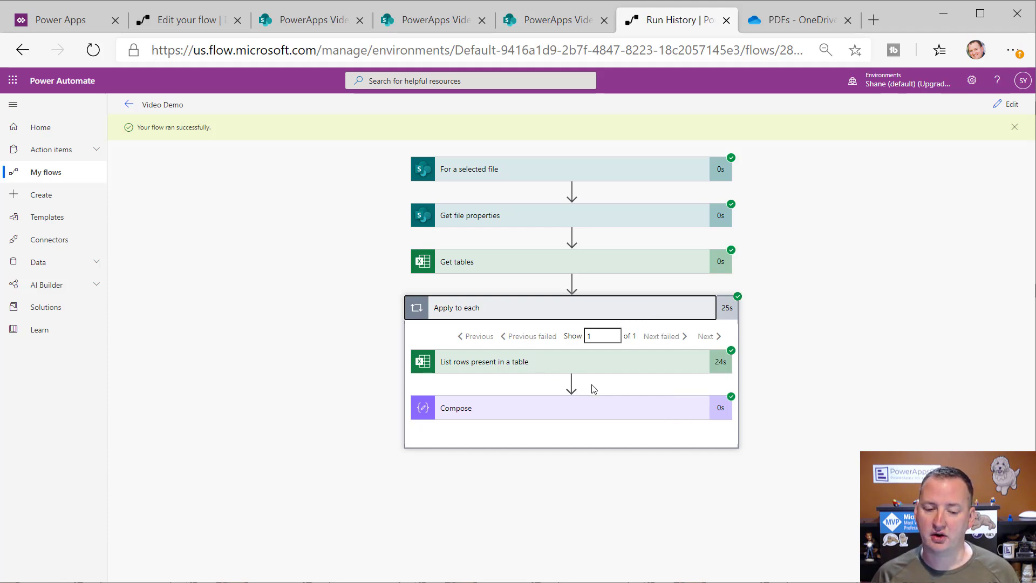
pyautogui.click(592, 415)
pyautogui.scroll(-1, 744, 372)
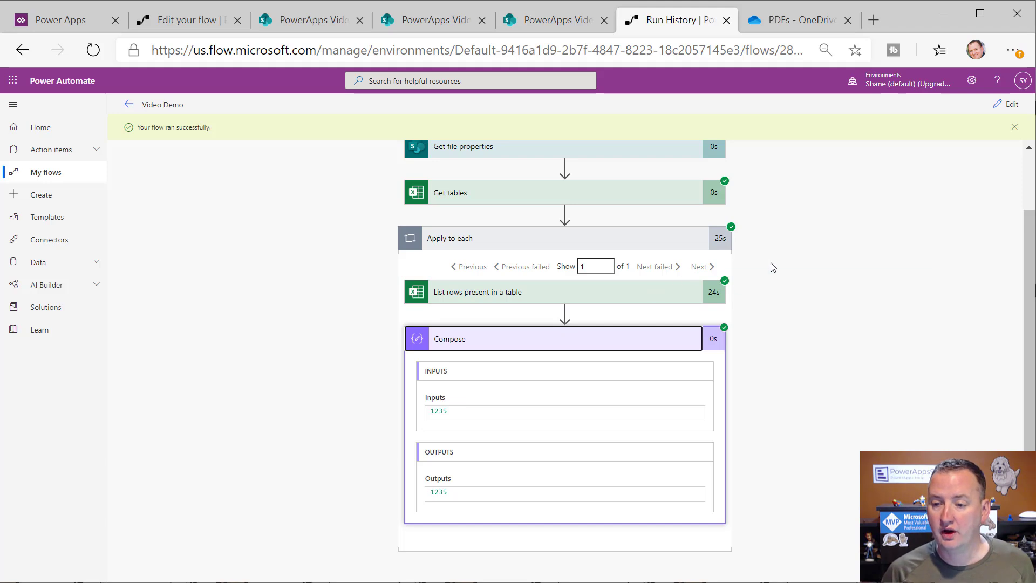
# Reopen the flow for editing and review the pagination settings of List rows present in a table
pyautogui.click(1004, 104)
pyautogui.click(712, 343)
pyautogui.click(762, 409)
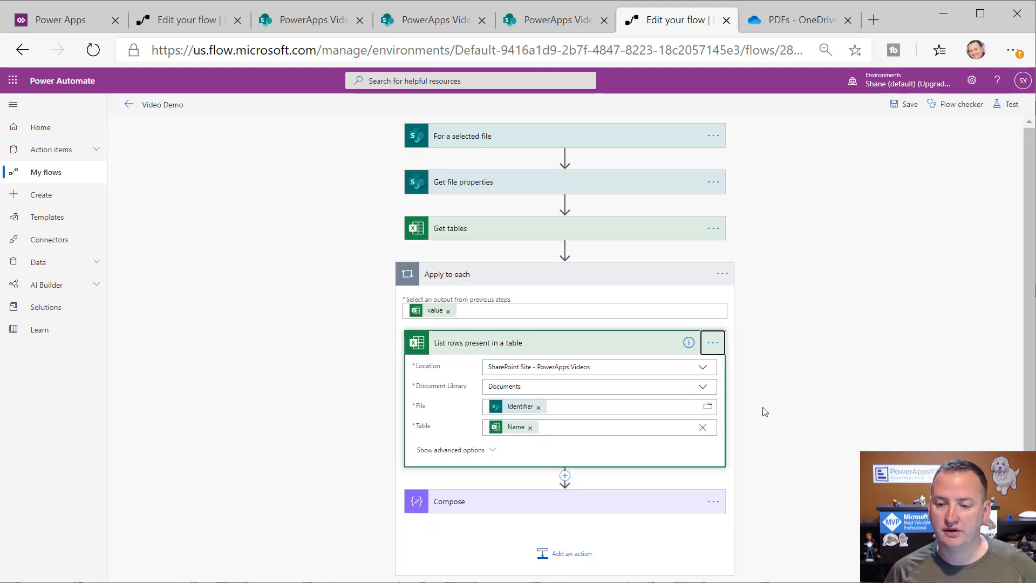
pyautogui.scroll(-3, 673, 365)
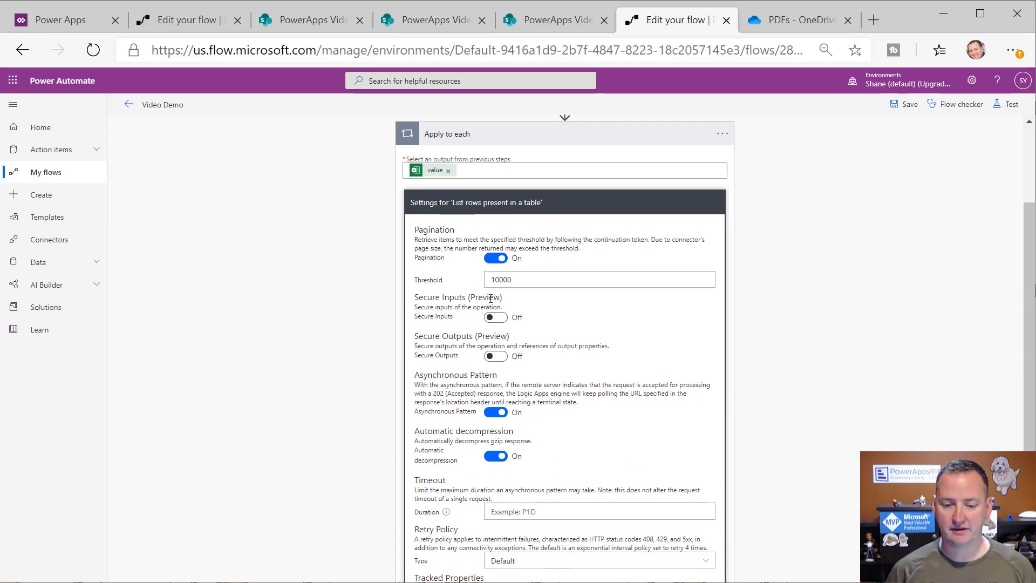
# Set the pagination threshold of List rows present in a table to 500 and apply the settings
pyautogui.moveTo(535, 282); pyautogui.dragTo(482, 281)
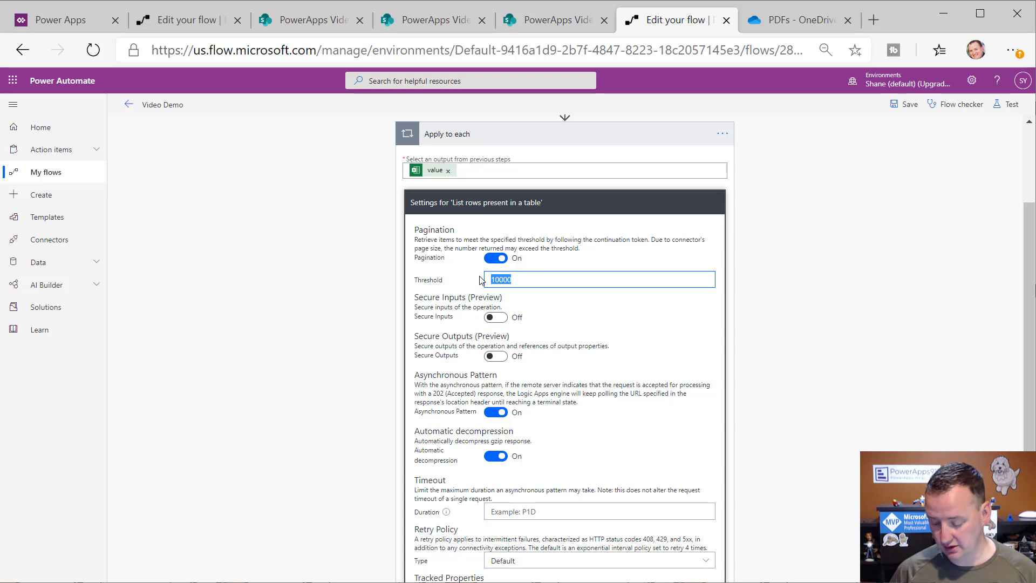
pyautogui.write('500')
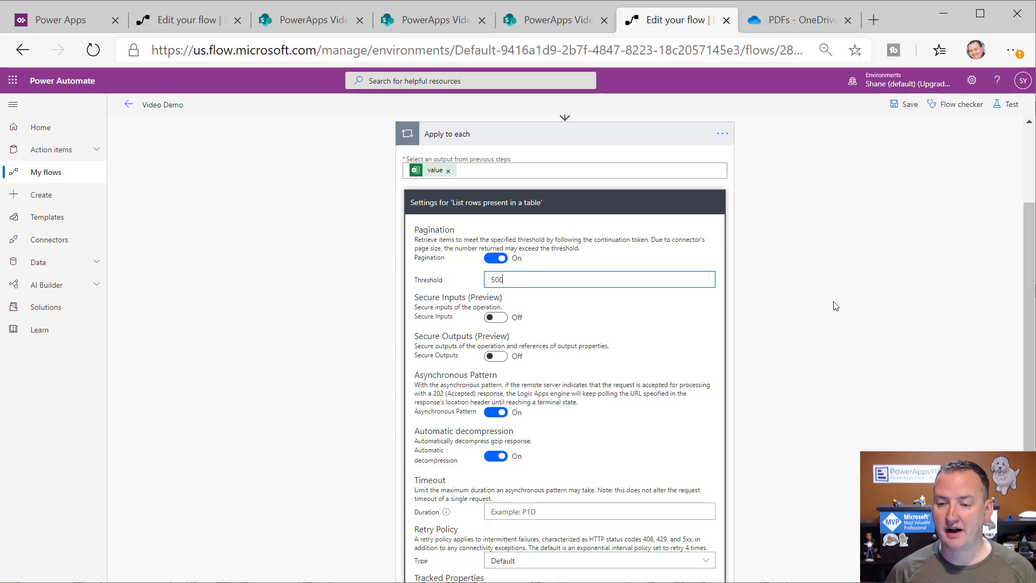
pyautogui.scroll(-4, 835, 306)
pyautogui.click(517, 418)
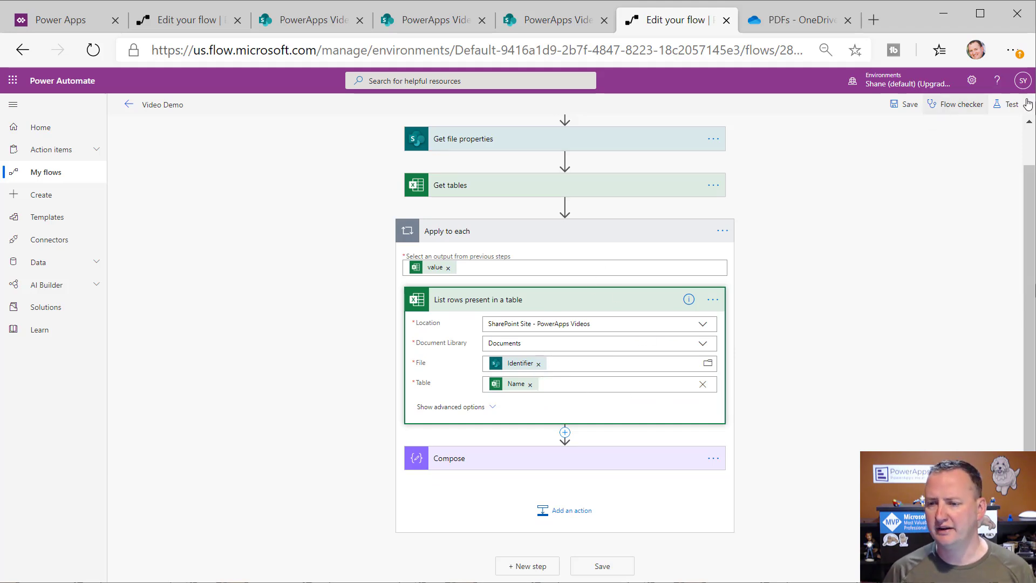
# Save and test the flow using data from a previous run, and check the Compose output for the 500 threshold
pyautogui.click(1006, 105)
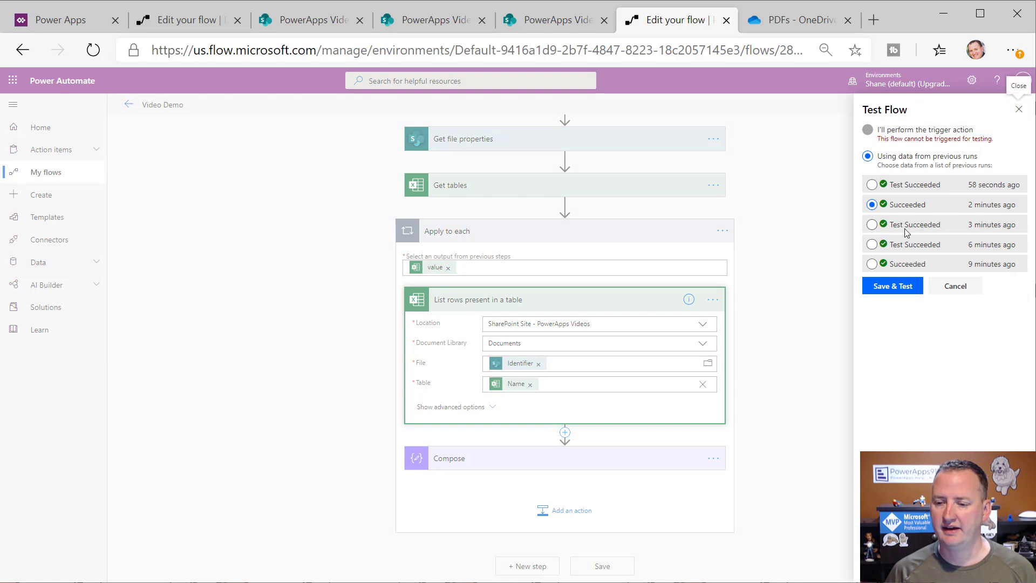
pyautogui.click(903, 286)
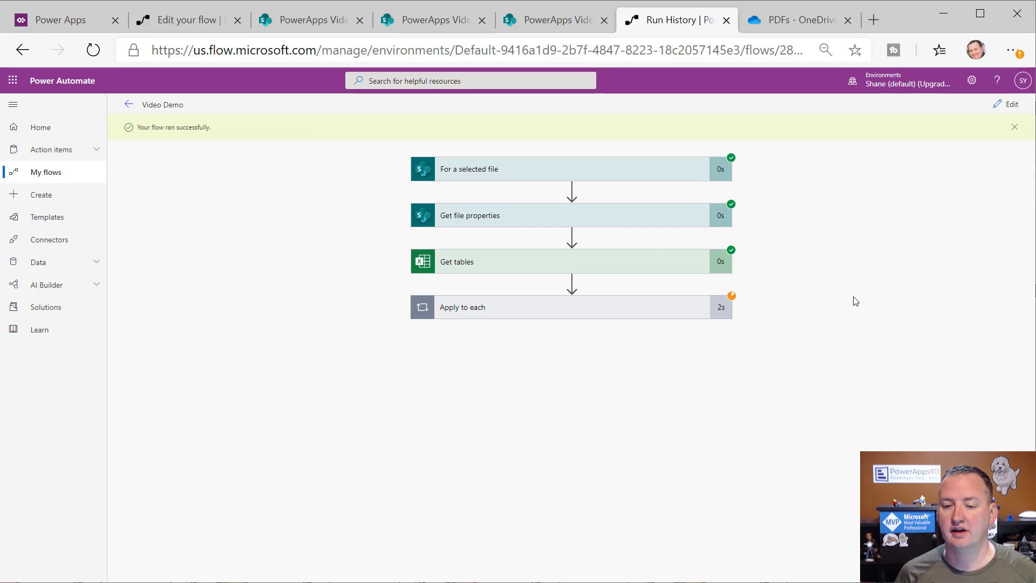
pyautogui.click(667, 310)
pyautogui.click(618, 410)
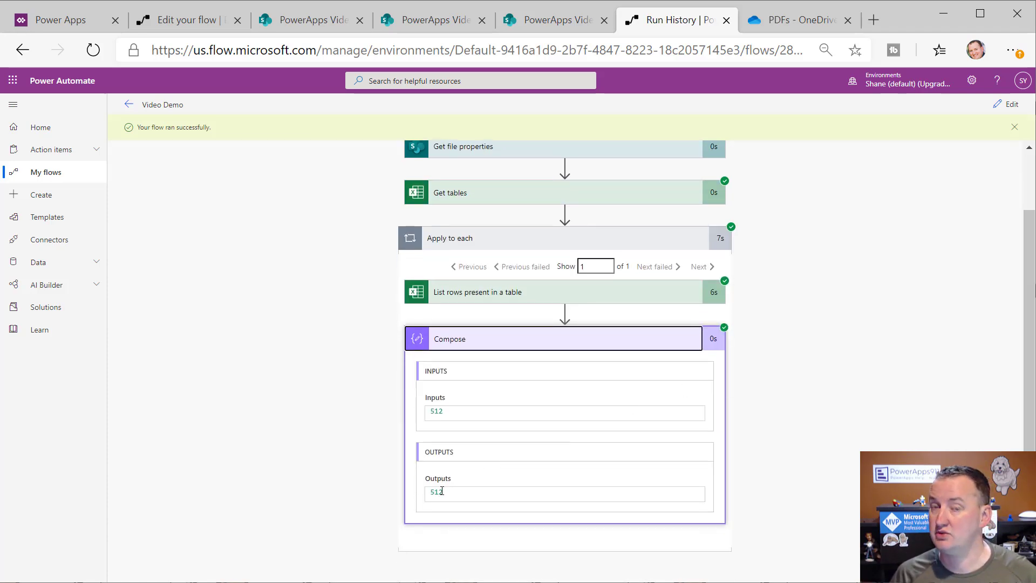
pyautogui.scroll(2, 539, 416)
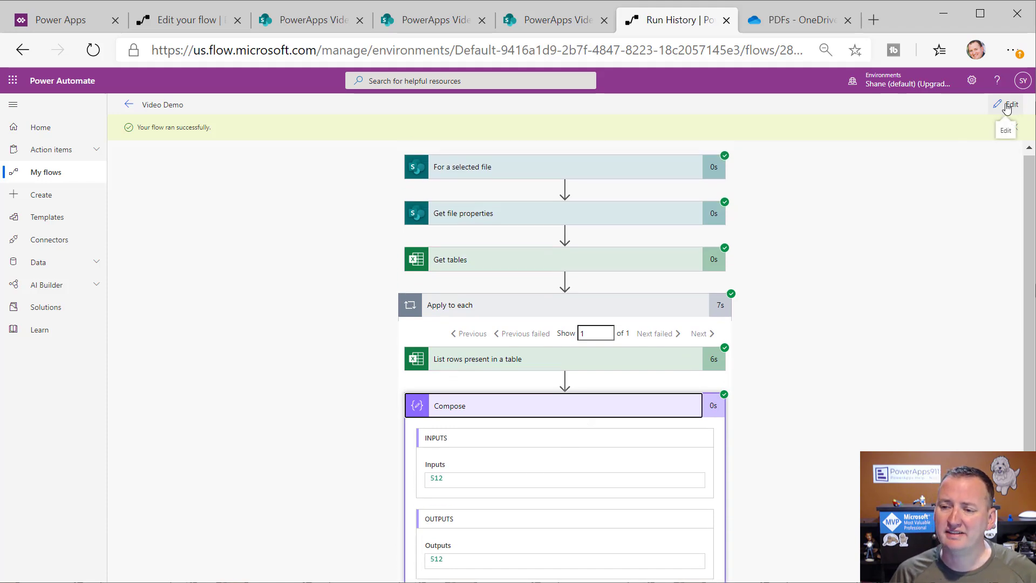
# Reopen the flow for editing and set the Top Count of List rows present in a table to 500
pyautogui.click(1007, 106)
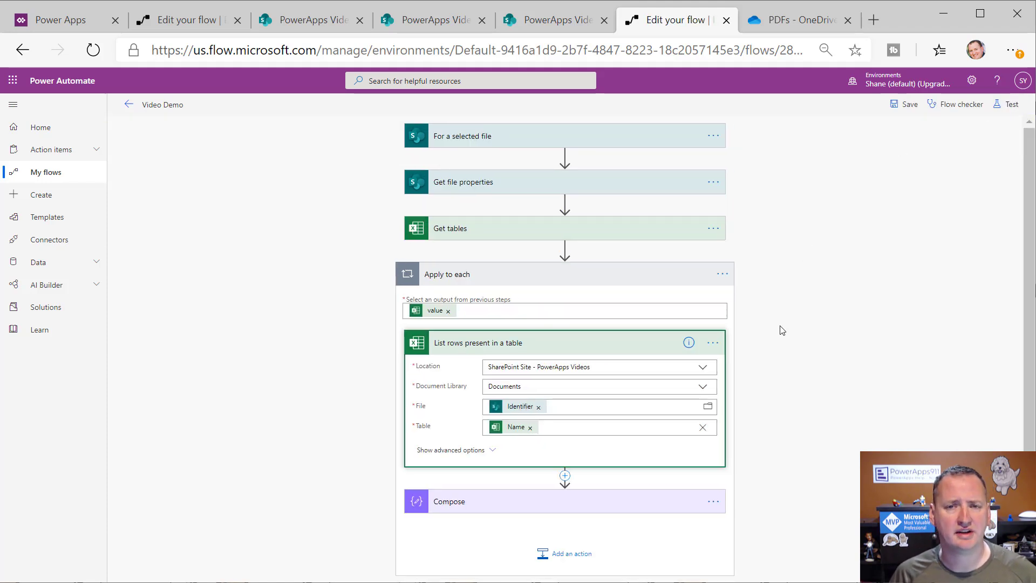
pyautogui.scroll(-1, 730, 215)
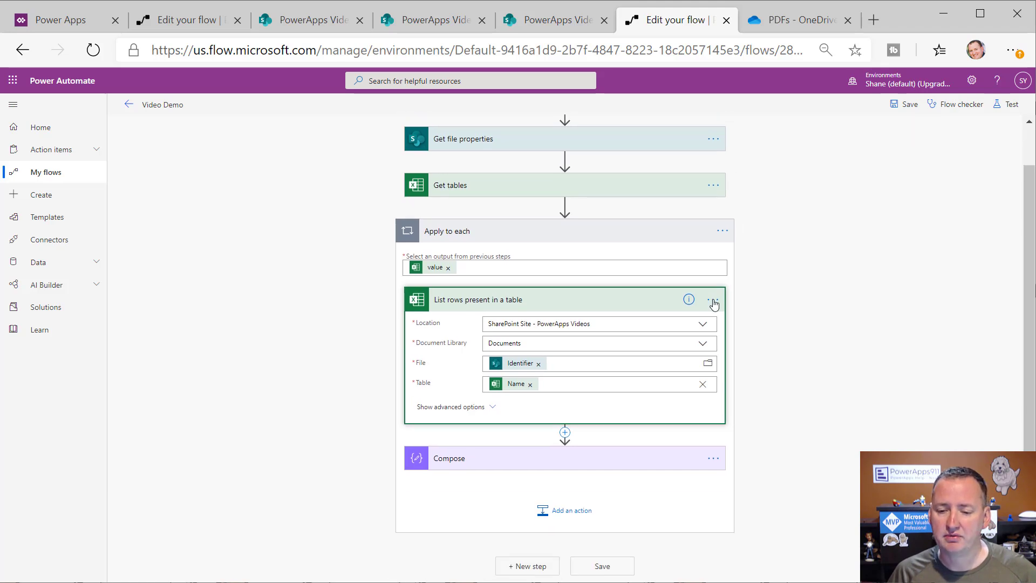
pyautogui.click(713, 306)
pyautogui.click(635, 405)
pyautogui.click(492, 407)
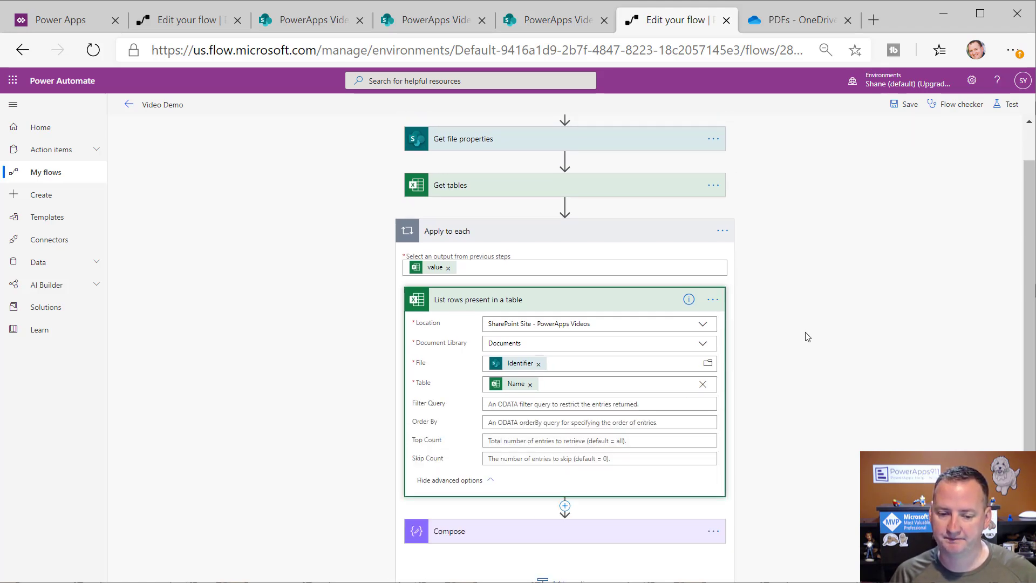
pyautogui.scroll(-2, 812, 335)
pyautogui.click(659, 369)
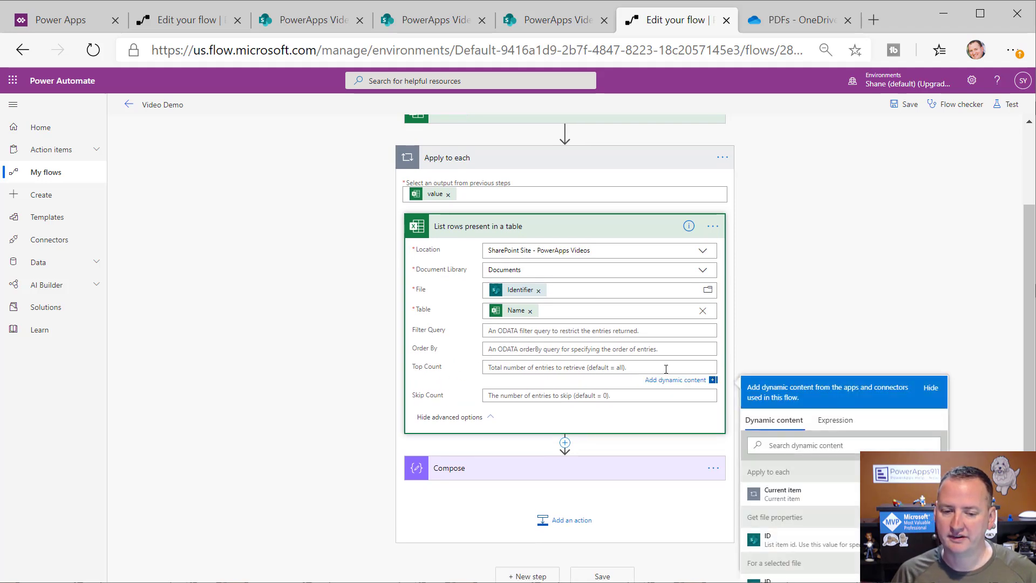
pyautogui.write('500')
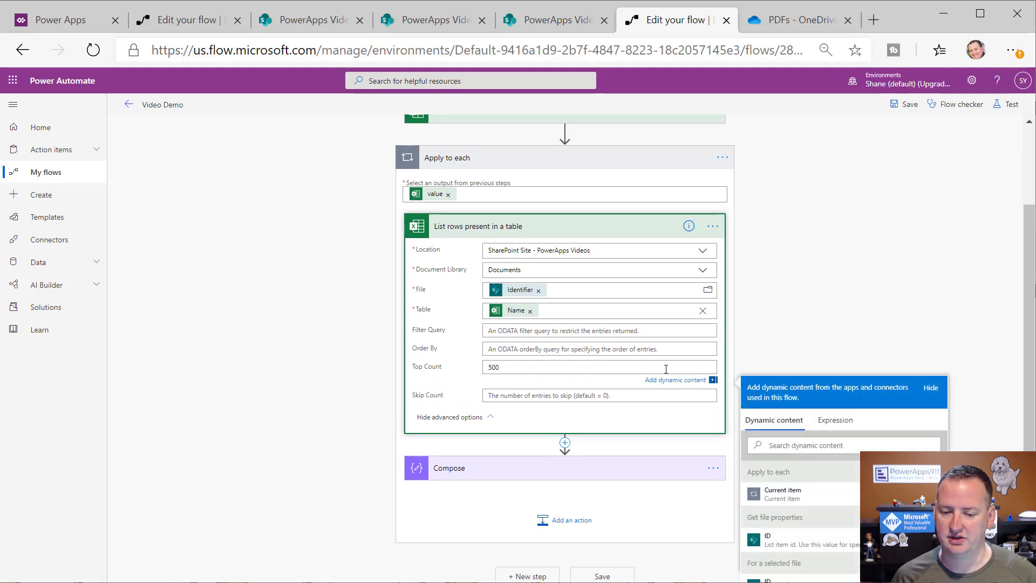
pyautogui.click(835, 254)
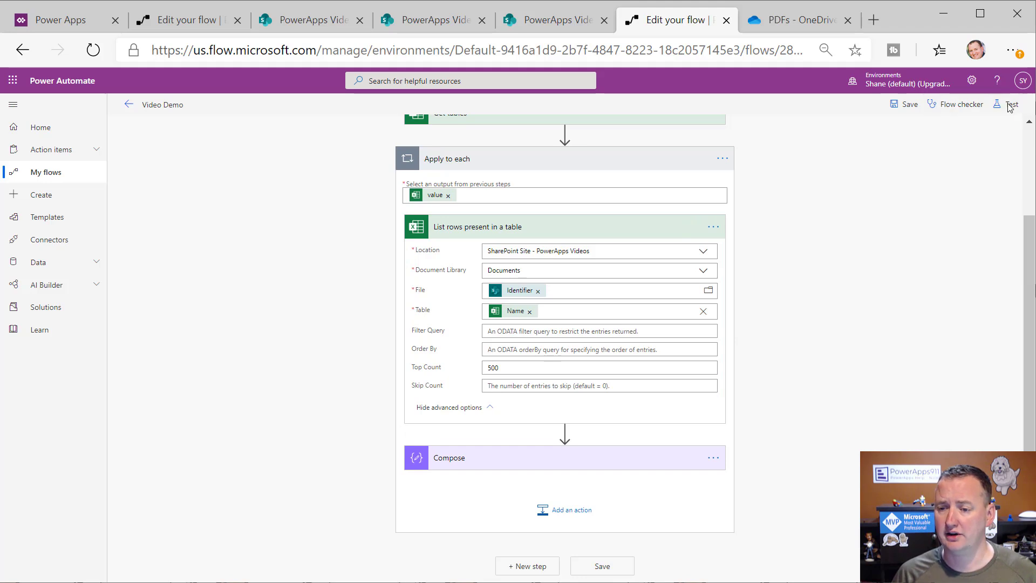
# Save and test the flow again with previous run data, and check the Compose output with the Top Count limit
pyautogui.click(1007, 106)
pyautogui.click(872, 168)
pyautogui.click(898, 270)
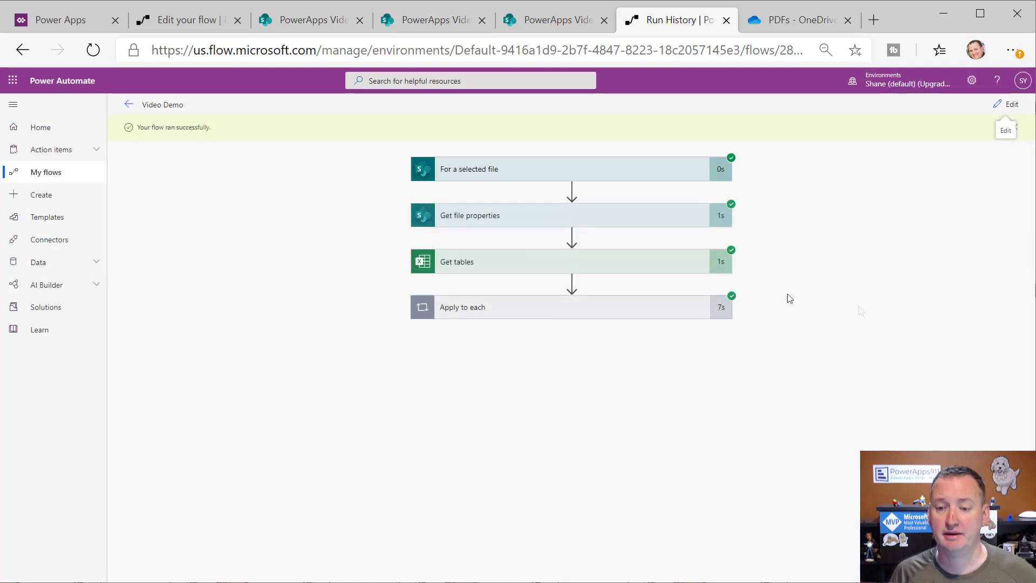
pyautogui.click(662, 312)
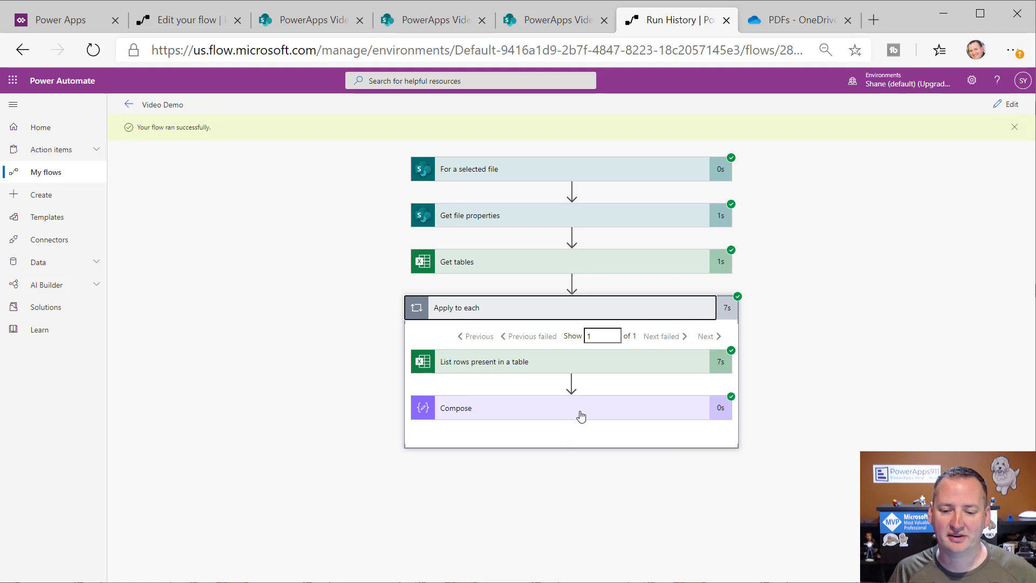
pyautogui.click(716, 402)
pyautogui.scroll(-1, 760, 379)
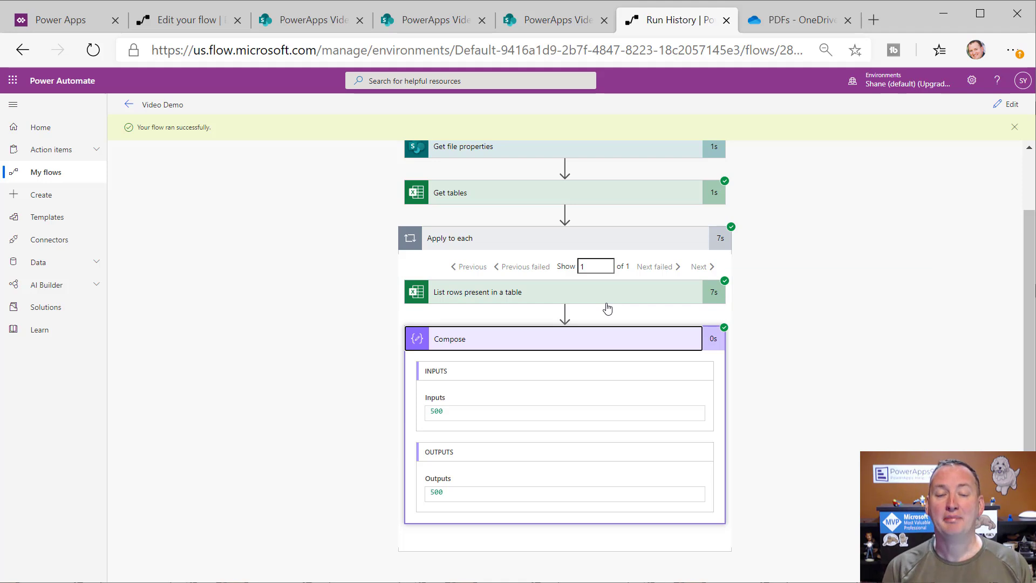
# Examine the inputs and outputs of List rows present in a table in the run, and collapse its details
pyautogui.click(587, 292)
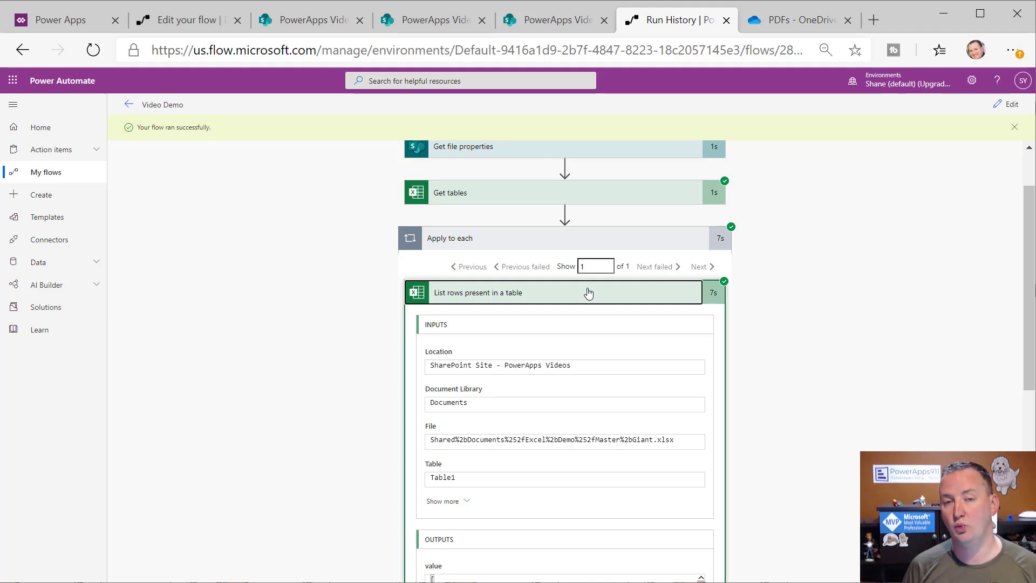
pyautogui.scroll(-5, 588, 293)
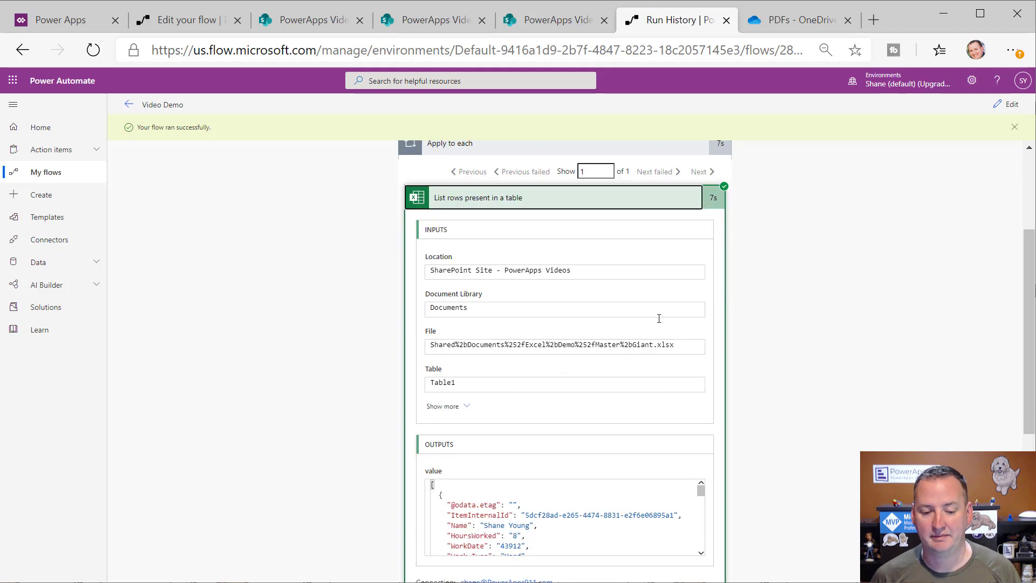
pyautogui.scroll(4, 599, 351)
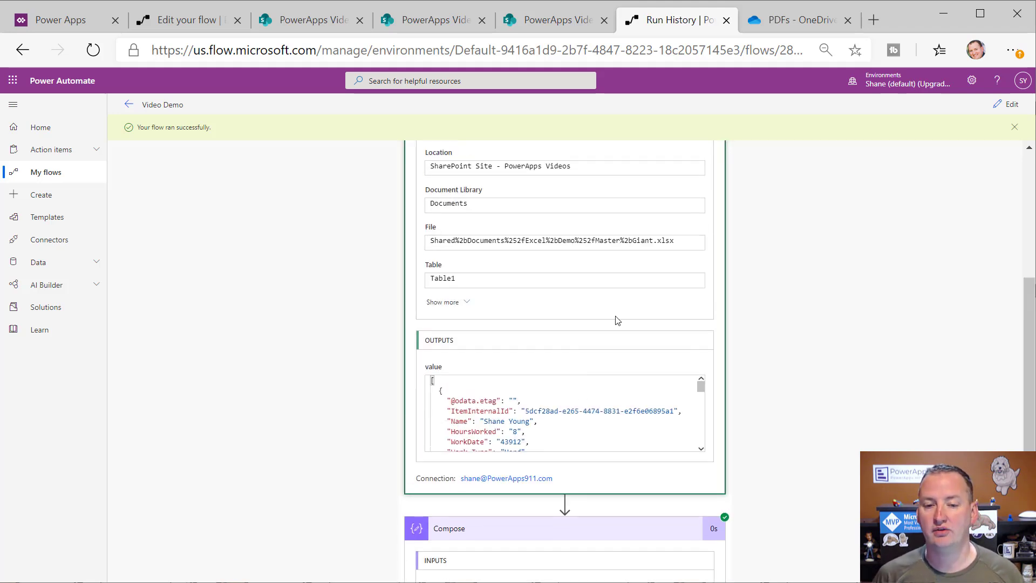
pyautogui.click(587, 232)
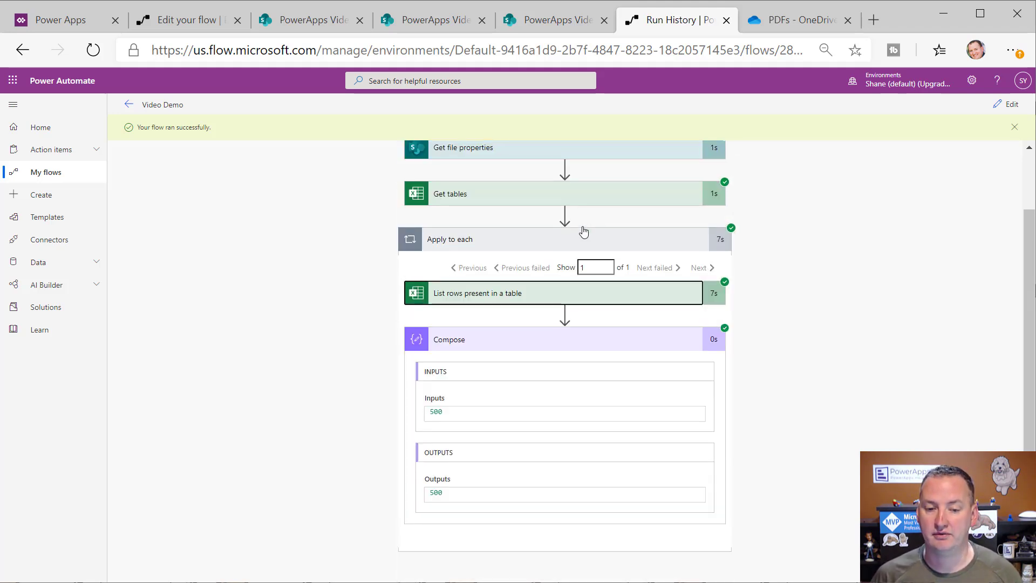
# Reopen the flow for editing, check the Compose expression, and rename the Compose action to "Delete after testing"
pyautogui.click(1006, 104)
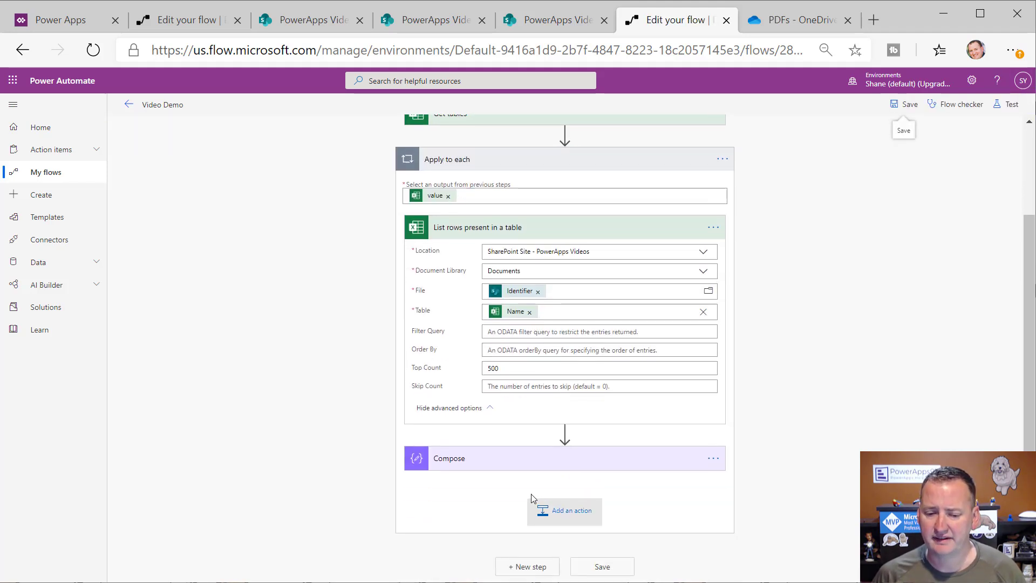
pyautogui.click(523, 465)
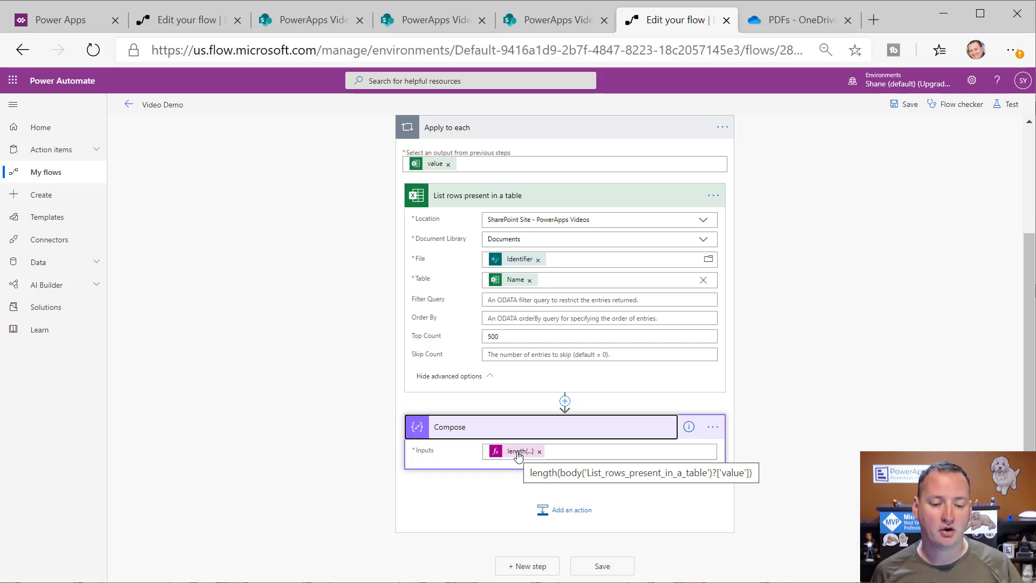
pyautogui.click(713, 427)
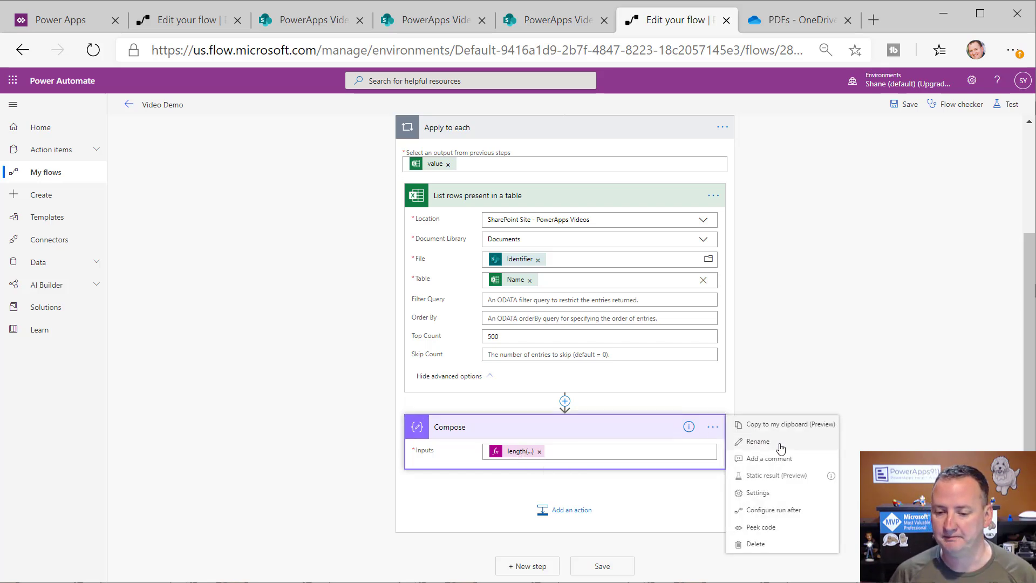
pyautogui.click(757, 441)
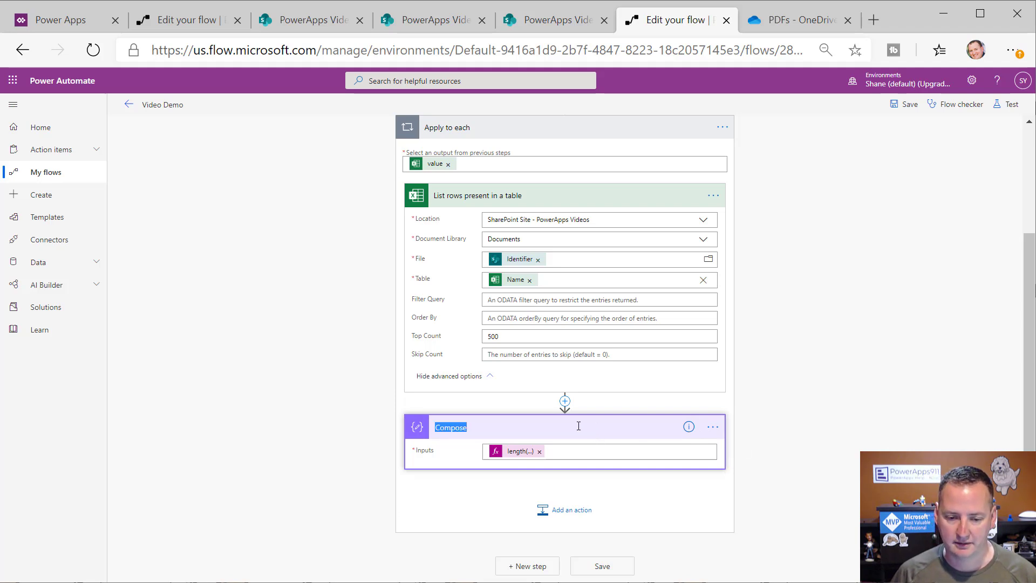
pyautogui.write('Delete')
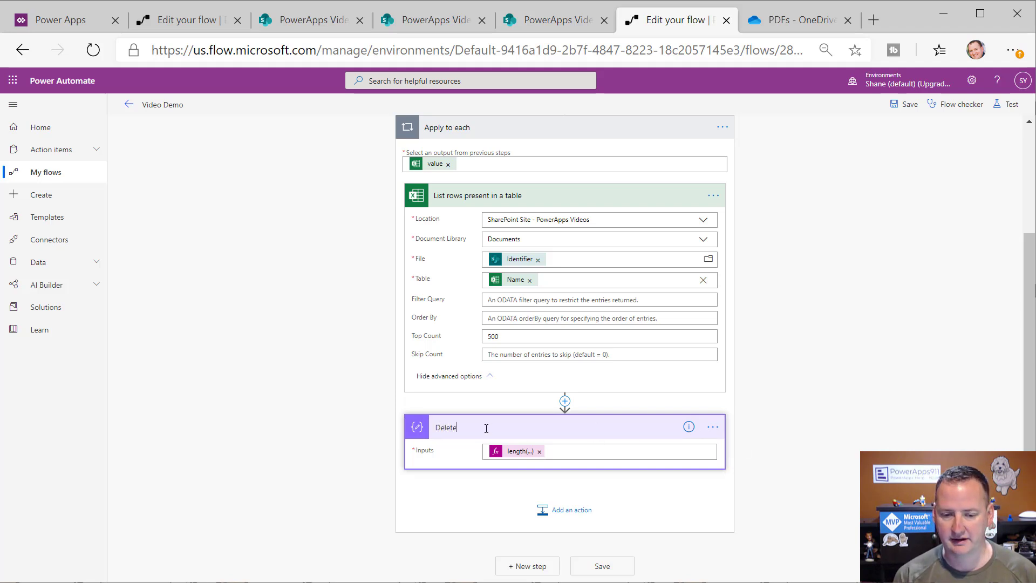
pyautogui.write(' after testing')
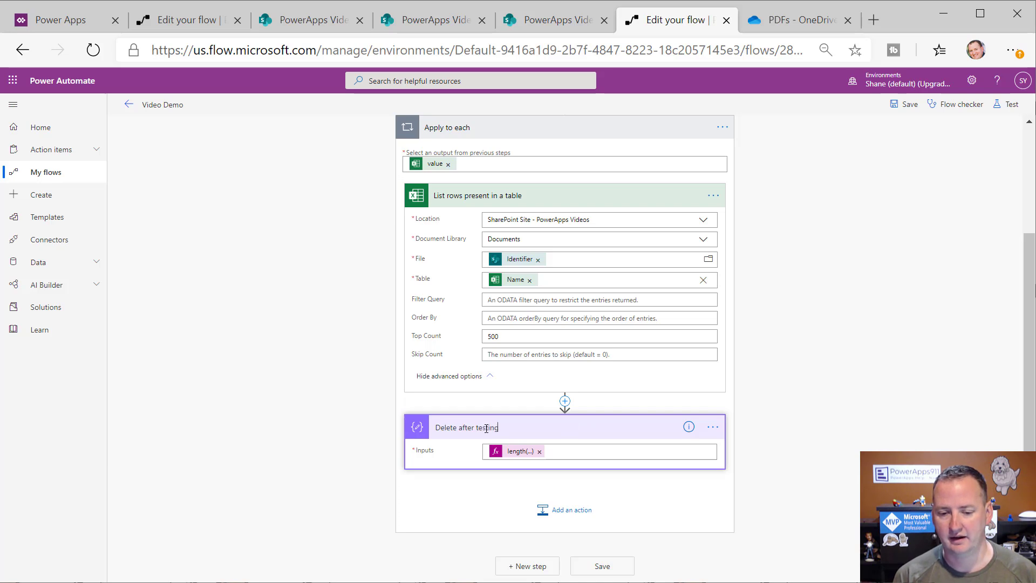
pyautogui.press('Return')
pyautogui.click(776, 440)
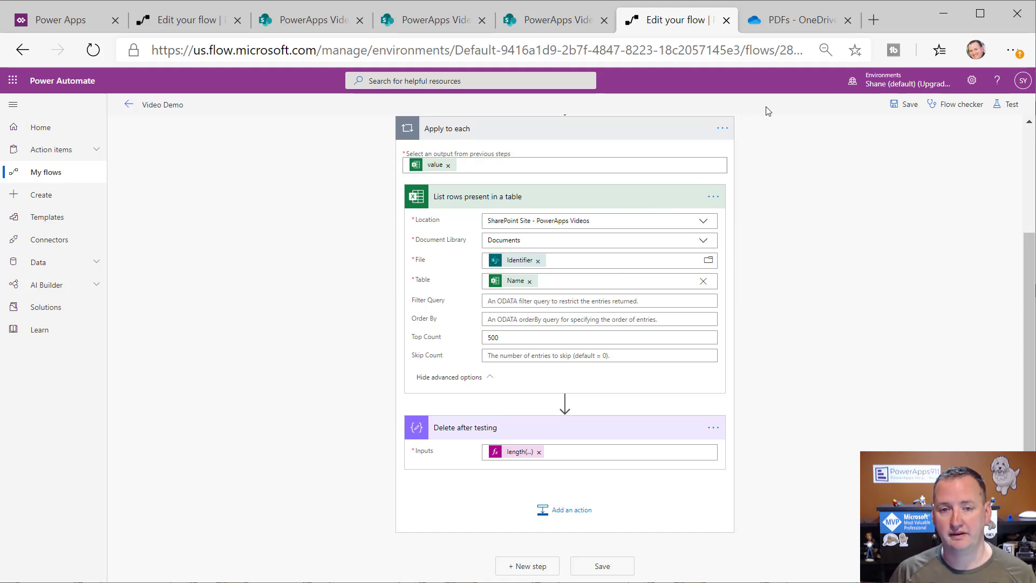
# Switch to the Master Giant workbook in Excel to review its table columns, and return to the Video Demo flow
pyautogui.click(549, 22)
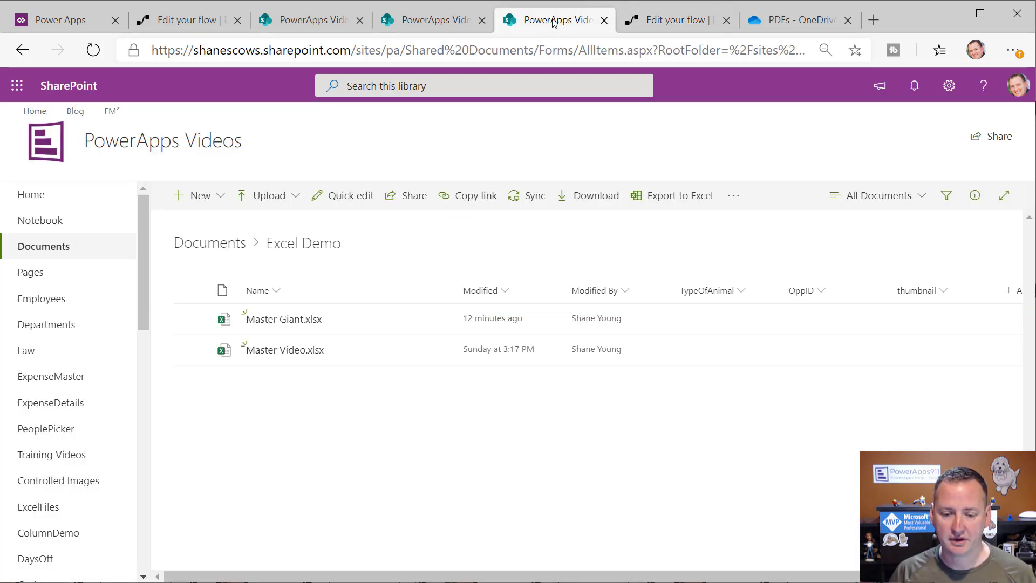
pyautogui.click(670, 27)
pyautogui.hotkey('alt', 'Tab')
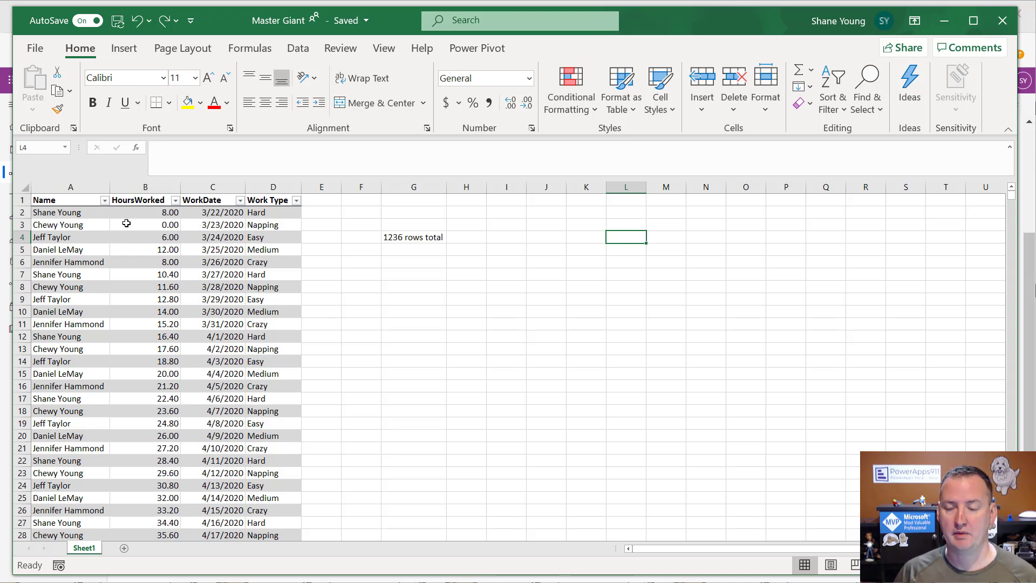
pyautogui.click(941, 24)
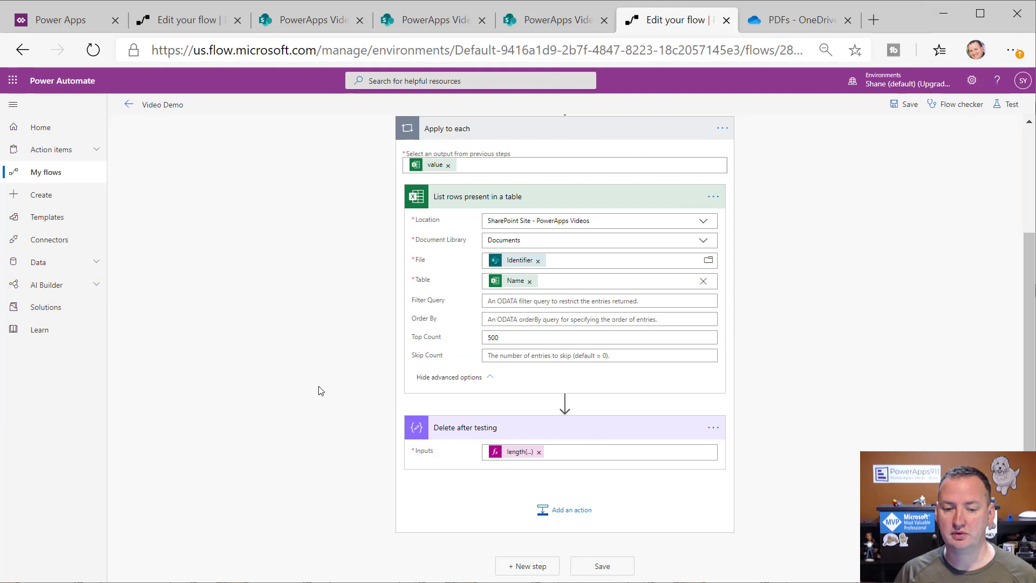
# Clear the Top Count value of List rows present in a table
pyautogui.click(548, 300)
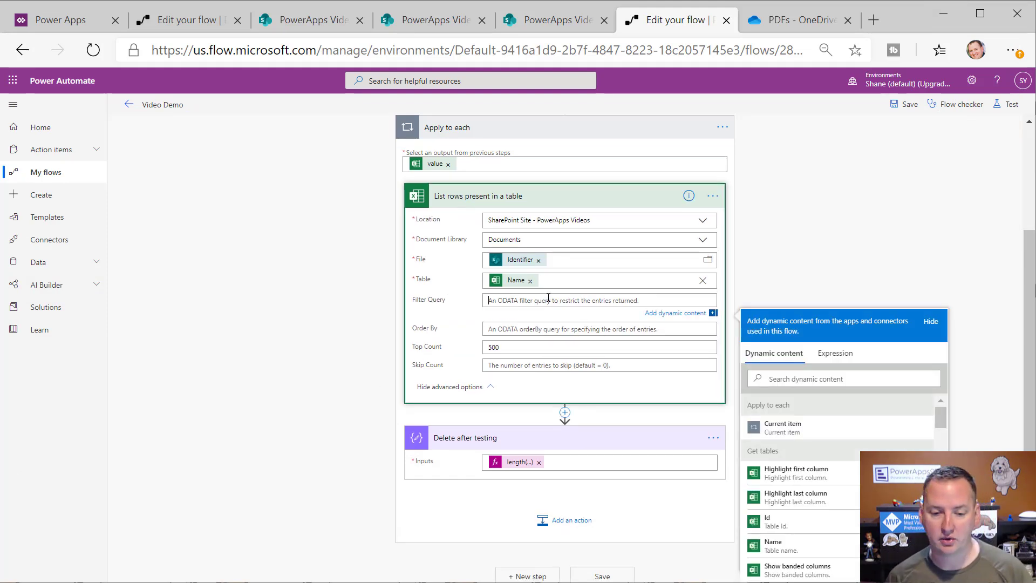
pyautogui.click(435, 351)
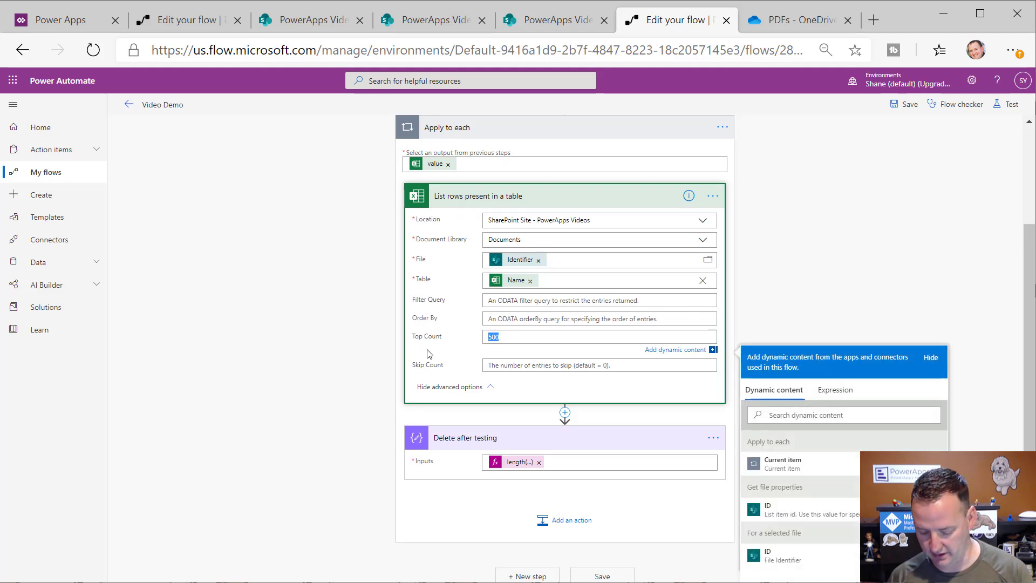
pyautogui.press('BackSpace')
# Set the pagination threshold of List rows present in a table back to 10000 and apply the settings
pyautogui.click(712, 196)
pyautogui.click(726, 210)
pyautogui.click(712, 196)
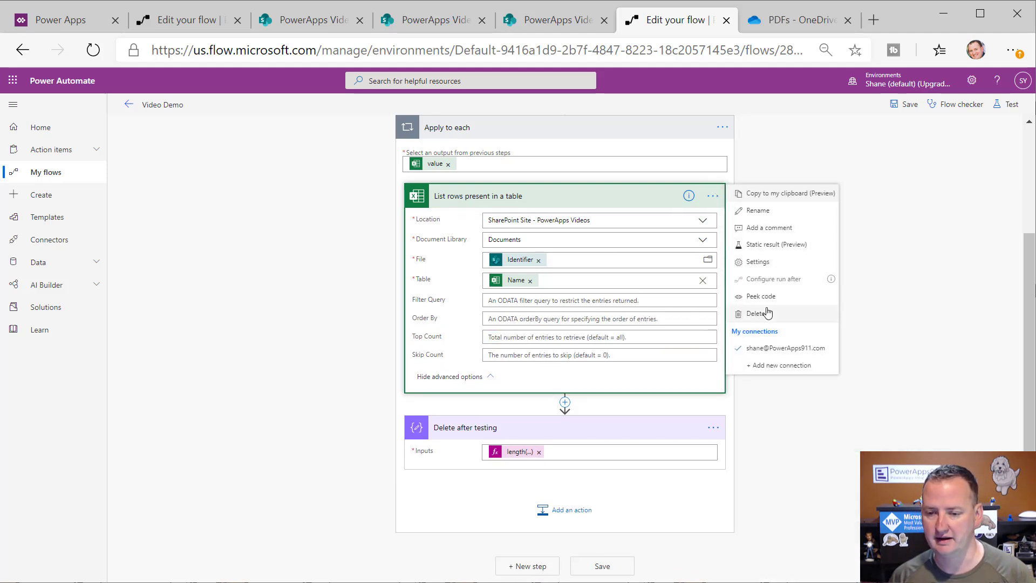
pyautogui.click(768, 267)
pyautogui.moveTo(551, 276); pyautogui.dragTo(419, 287)
pyautogui.write('10000')
pyautogui.scroll(-5, 432, 302)
pyautogui.click(513, 380)
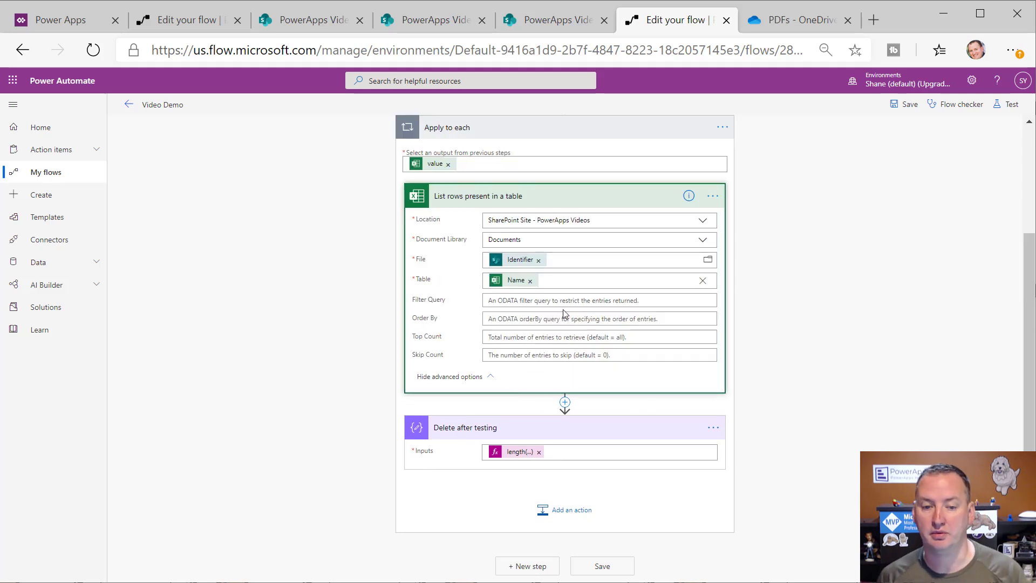
# Set the Filter Query of List rows present in a table to Name eq followed by the person's full name in single quotes
pyautogui.click(519, 300)
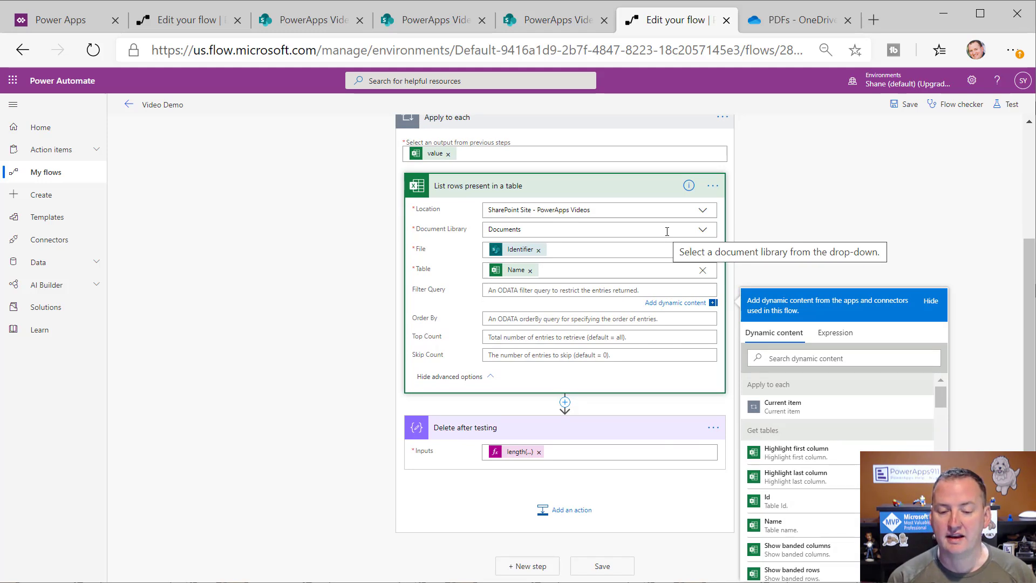
pyautogui.write('N')
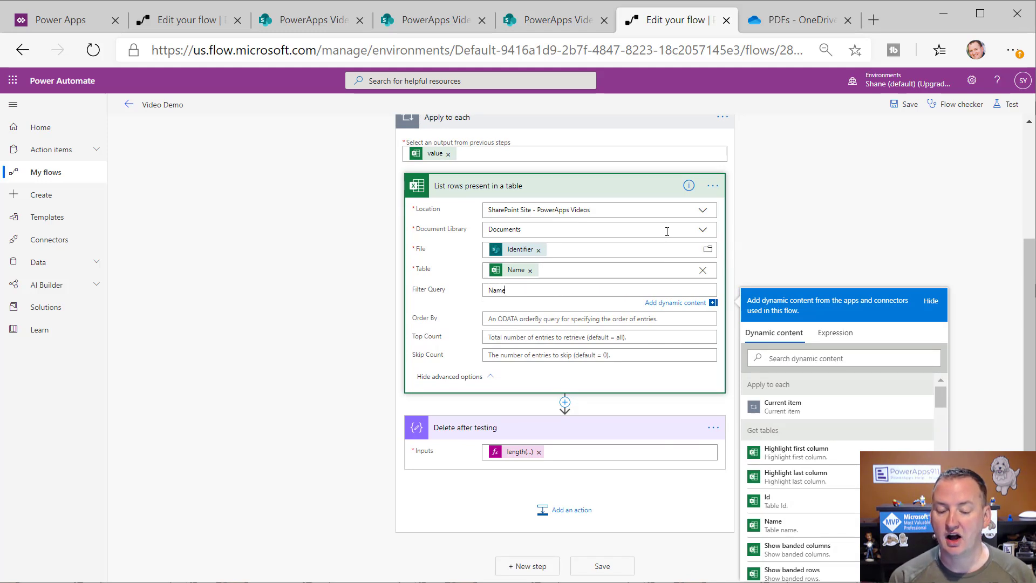
pyautogui.write('ame ')
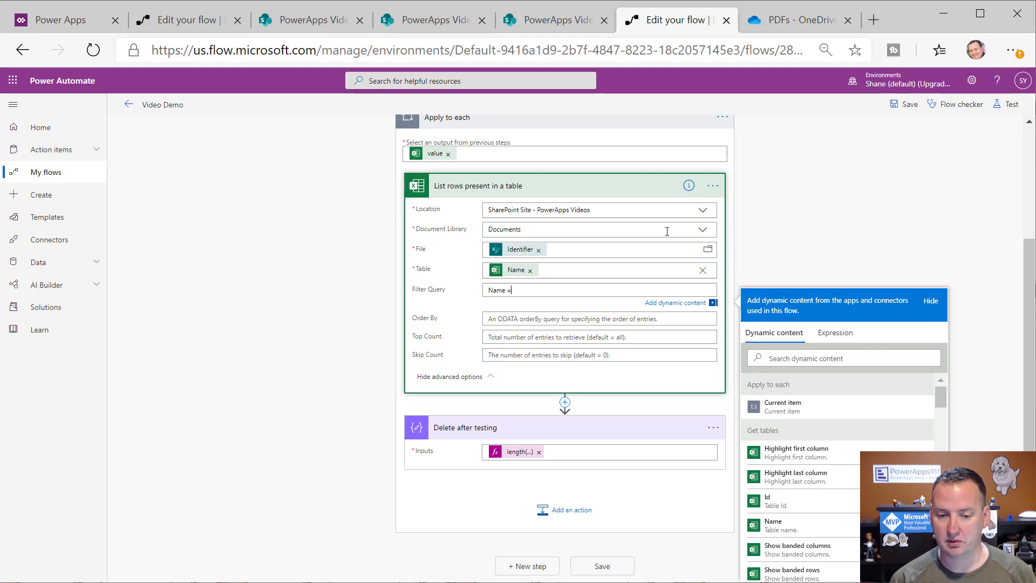
pyautogui.write('e')
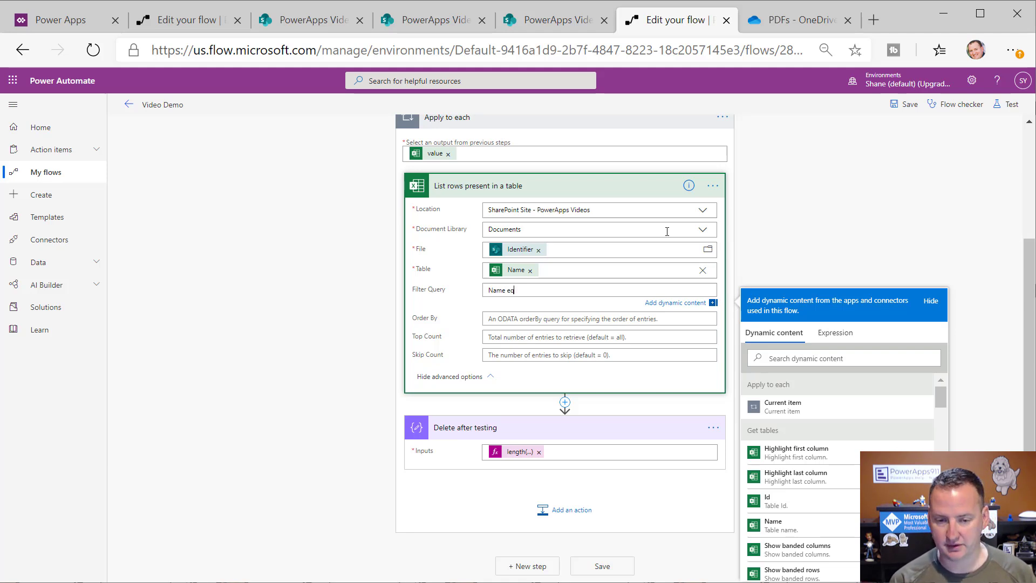
pyautogui.write("q 'Shane Young")
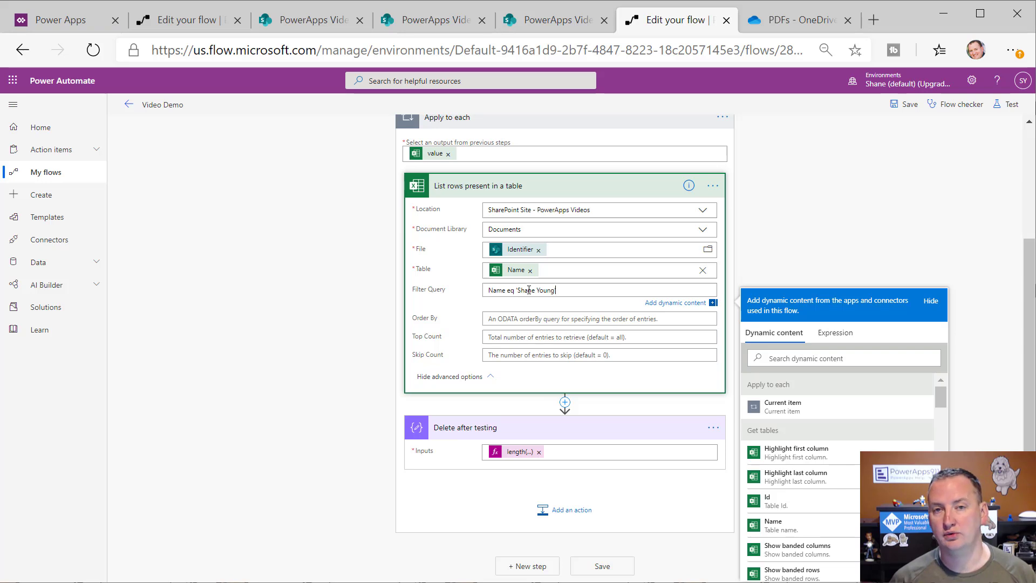
pyautogui.write("'")
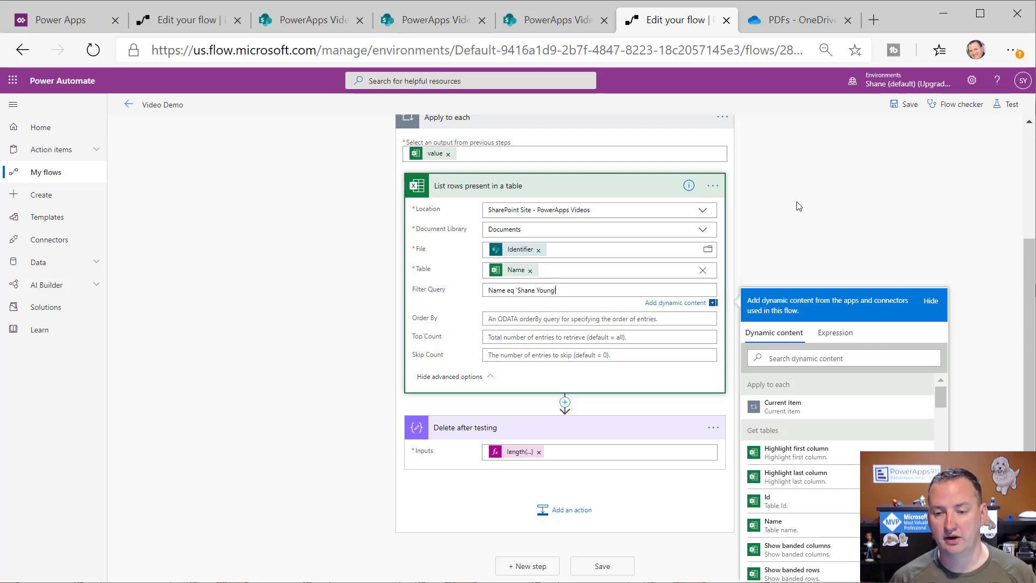
# Save the flow and test it using data from a previous run
pyautogui.click(790, 225)
pyautogui.click(901, 111)
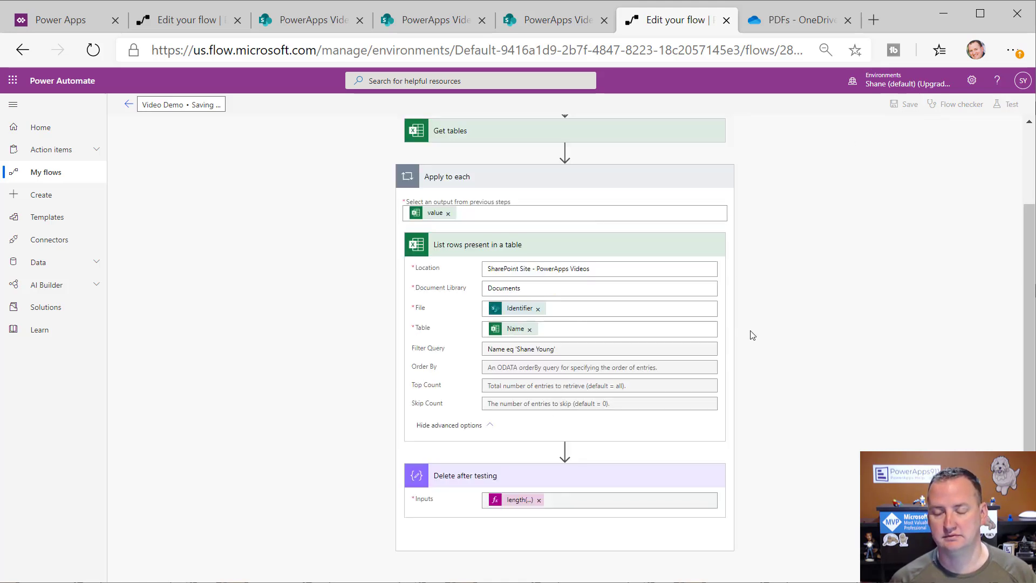
pyautogui.click(1006, 105)
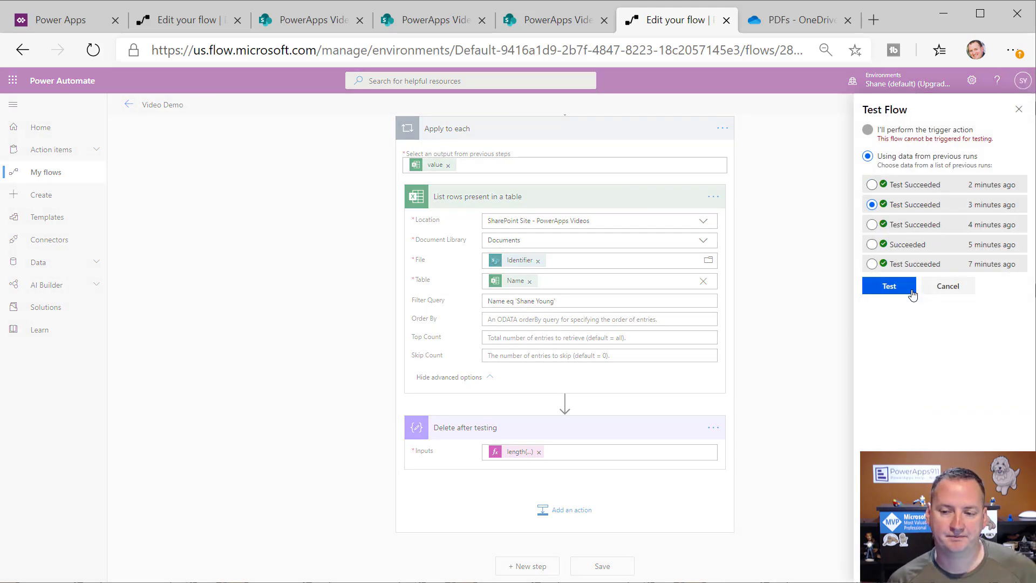
pyautogui.click(888, 287)
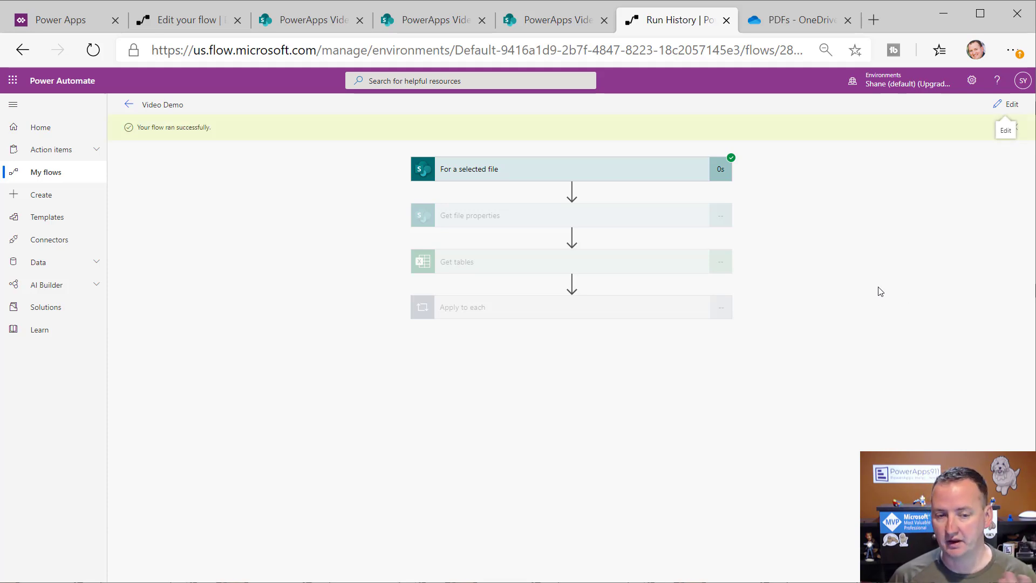
# Examine the Delete after testing count and the List rows present in a table output inside Apply to each of the run
pyautogui.click(614, 307)
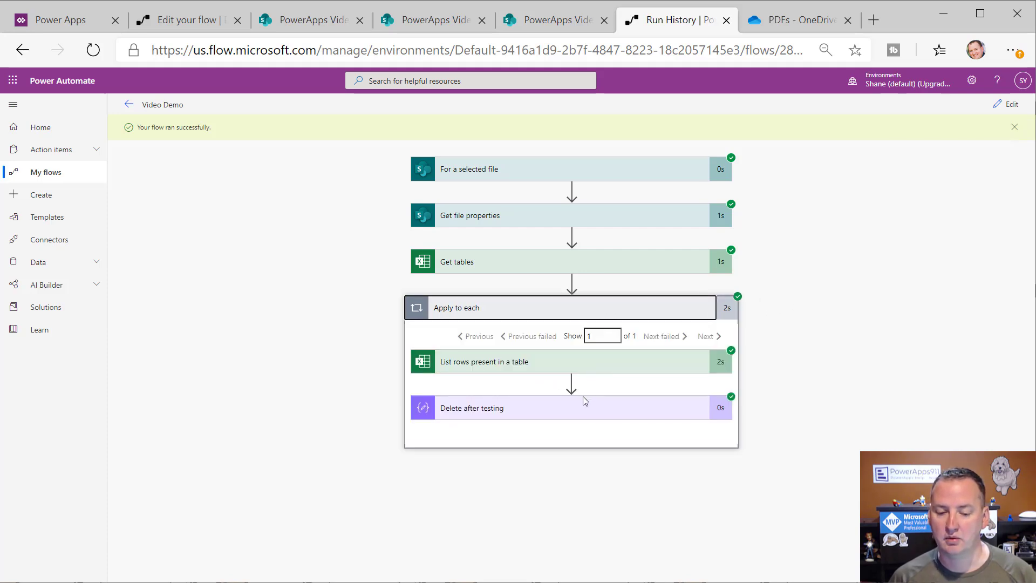
pyautogui.click(585, 414)
pyautogui.scroll(-1, 517, 475)
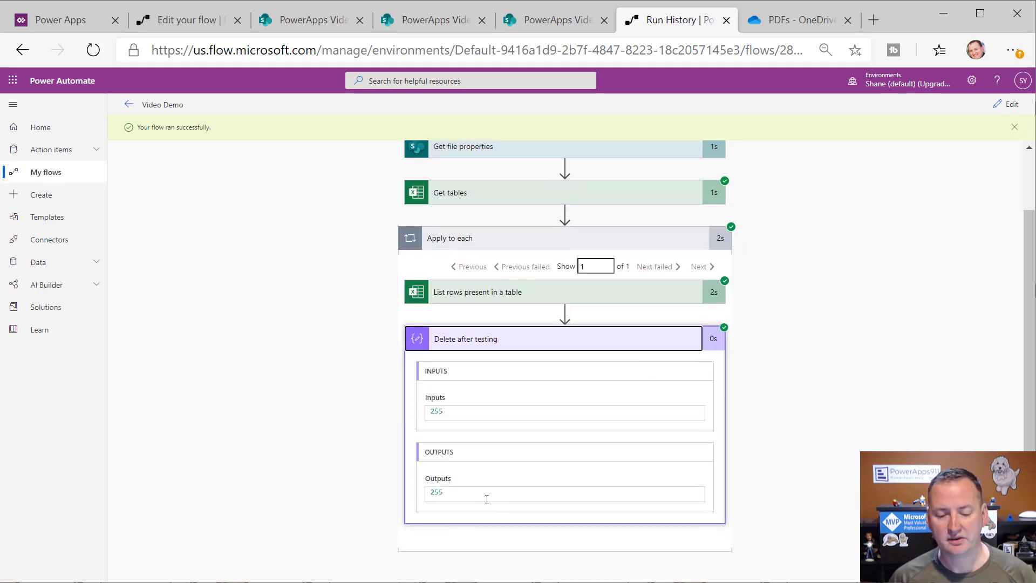
pyautogui.click(592, 295)
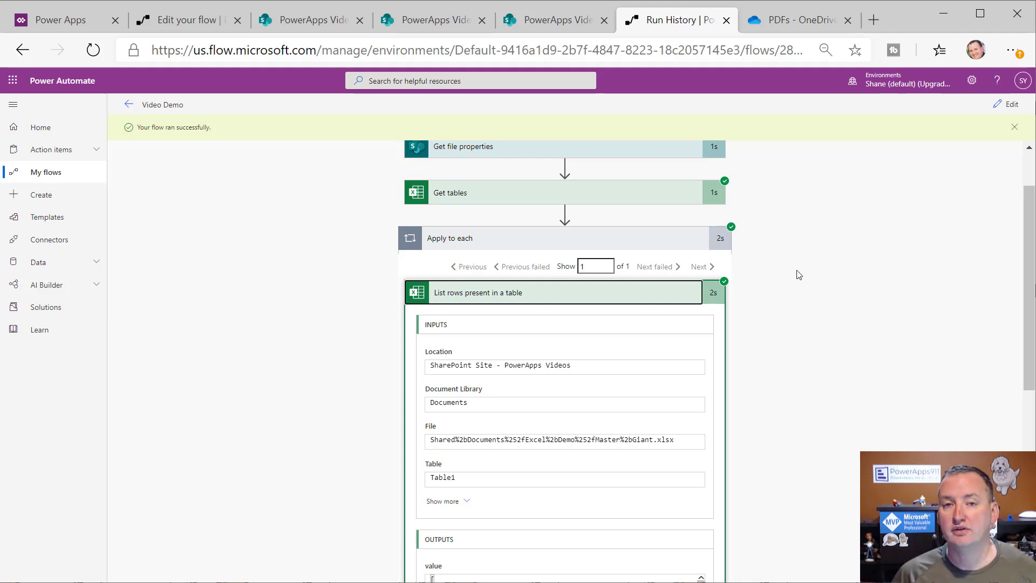
pyautogui.scroll(-5, 642, 349)
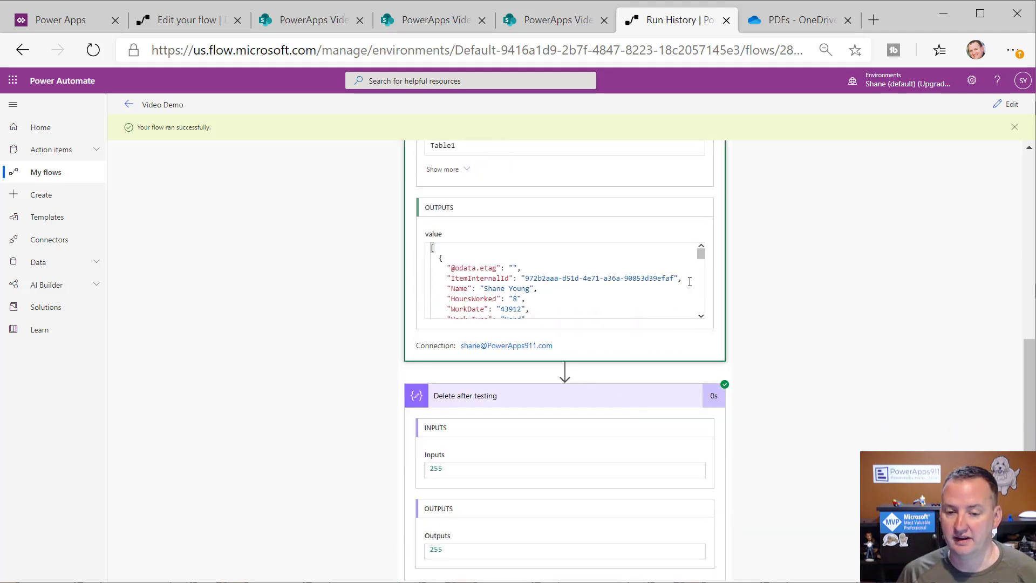
pyautogui.moveTo(700, 254); pyautogui.dragTo(697, 228)
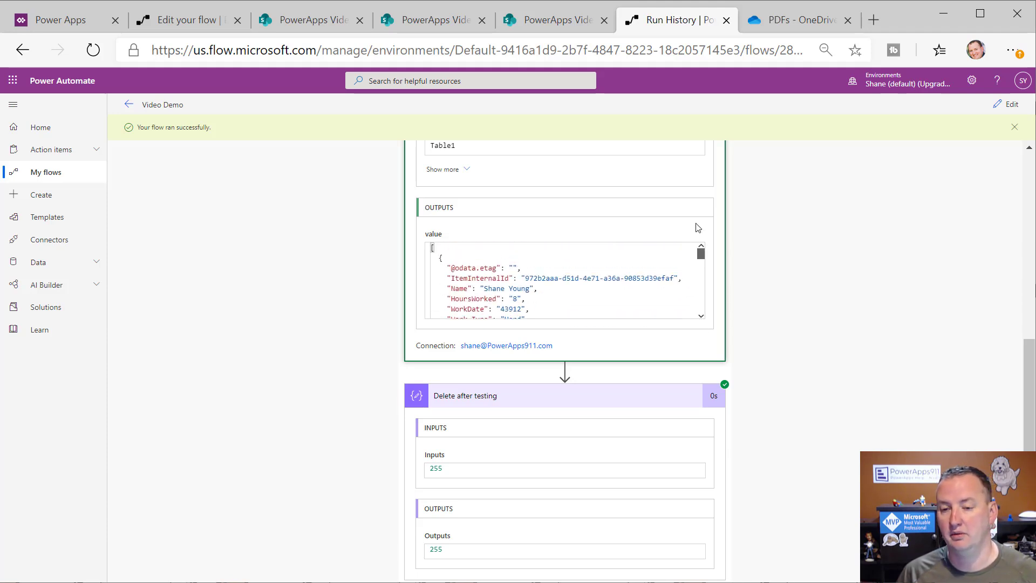
# Reopen the flow for editing and insert an Initialize variable action between For a selected file and Get file properties
pyautogui.click(1006, 105)
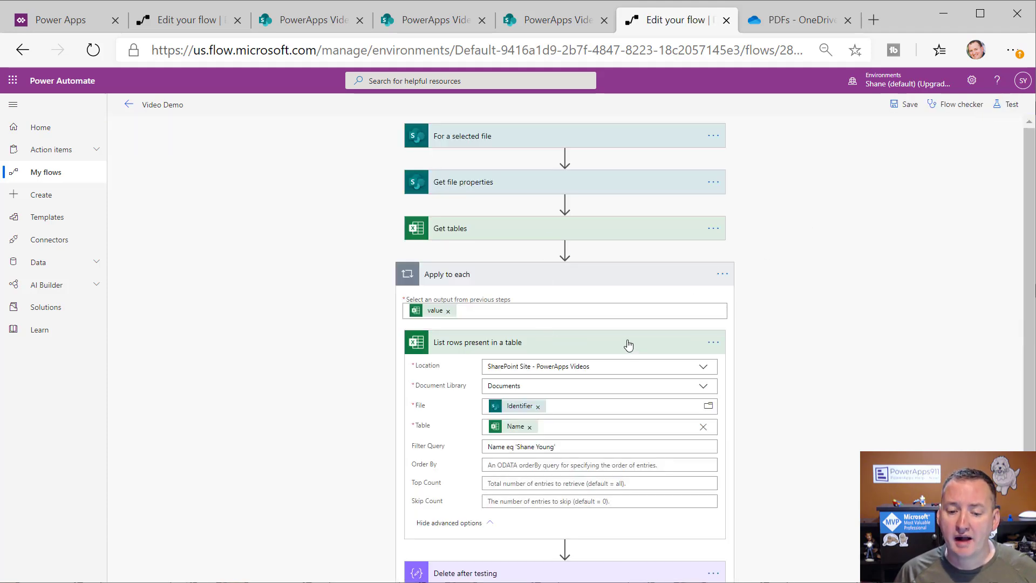
pyautogui.scroll(-1, 536, 396)
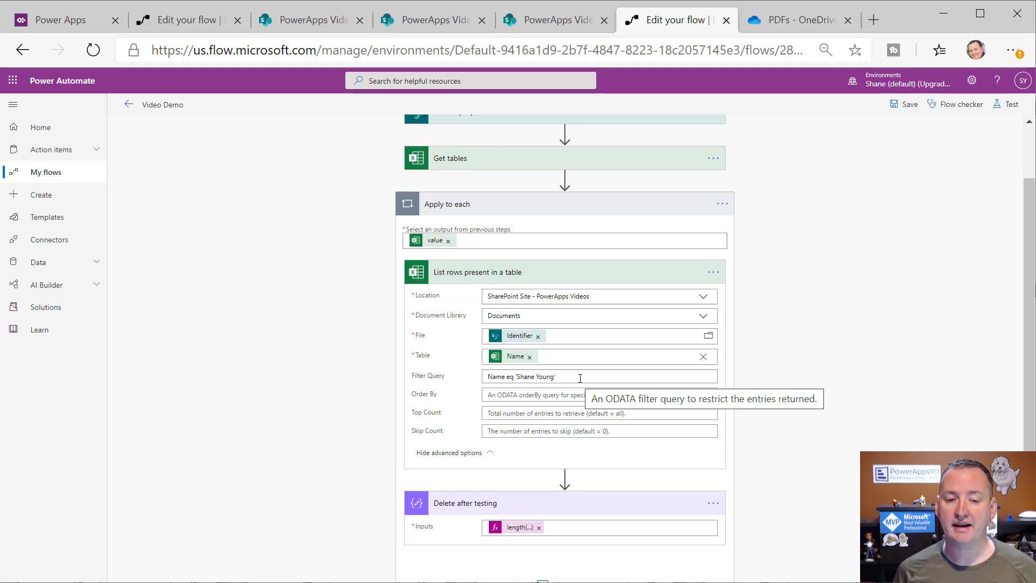
pyautogui.scroll(1, 628, 290)
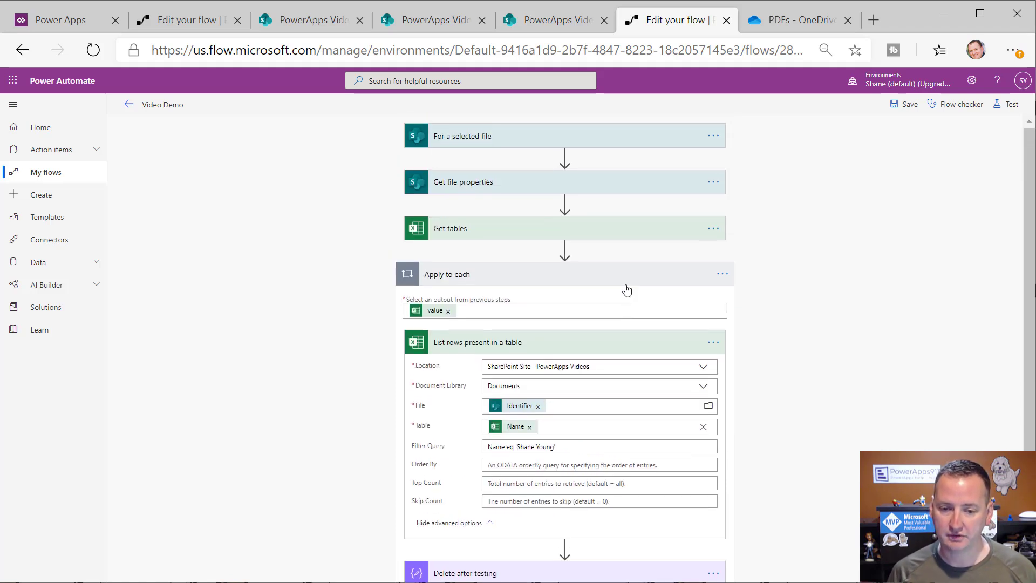
pyautogui.click(563, 159)
pyautogui.click(558, 169)
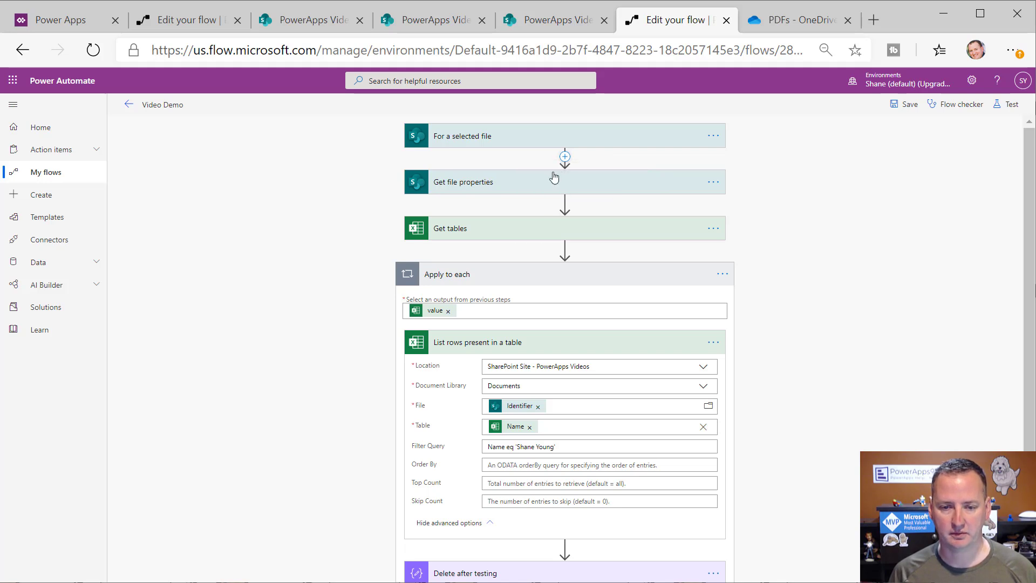
pyautogui.write('variable')
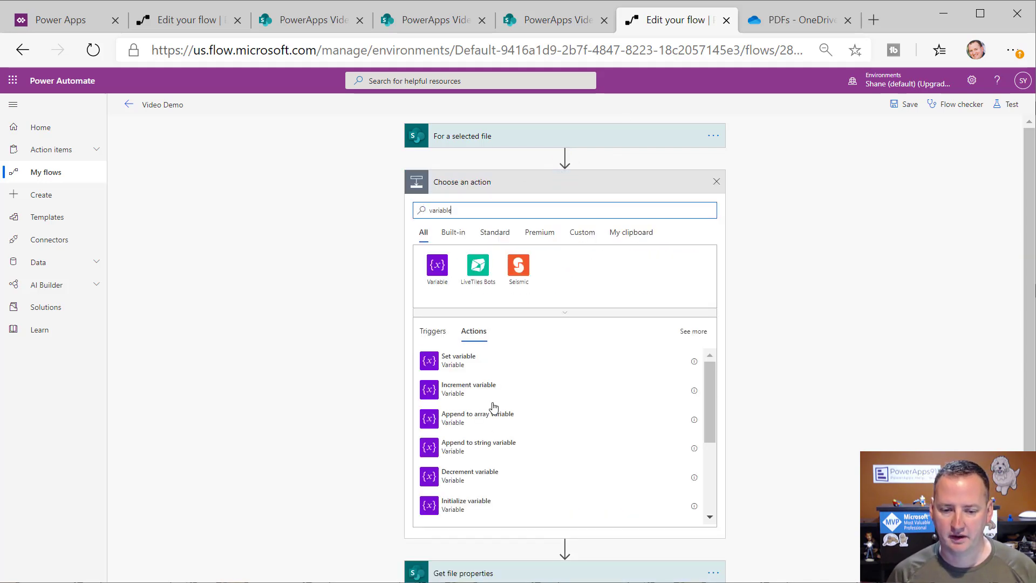
pyautogui.click(464, 508)
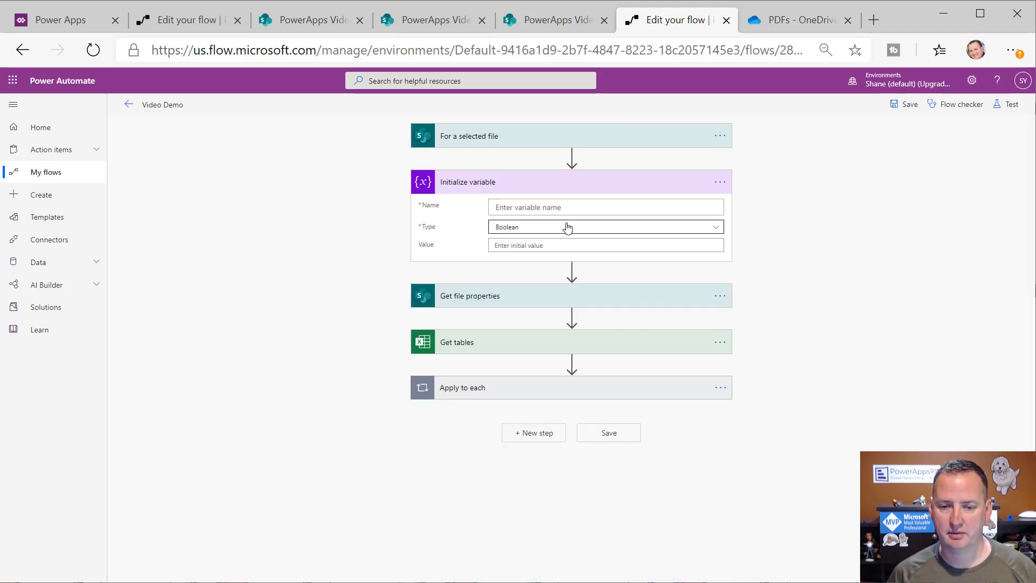
# Name the variable varPersonValue, set its type to String, and enter the person's full name as its initial value
pyautogui.click(580, 208)
pyautogui.write('va')
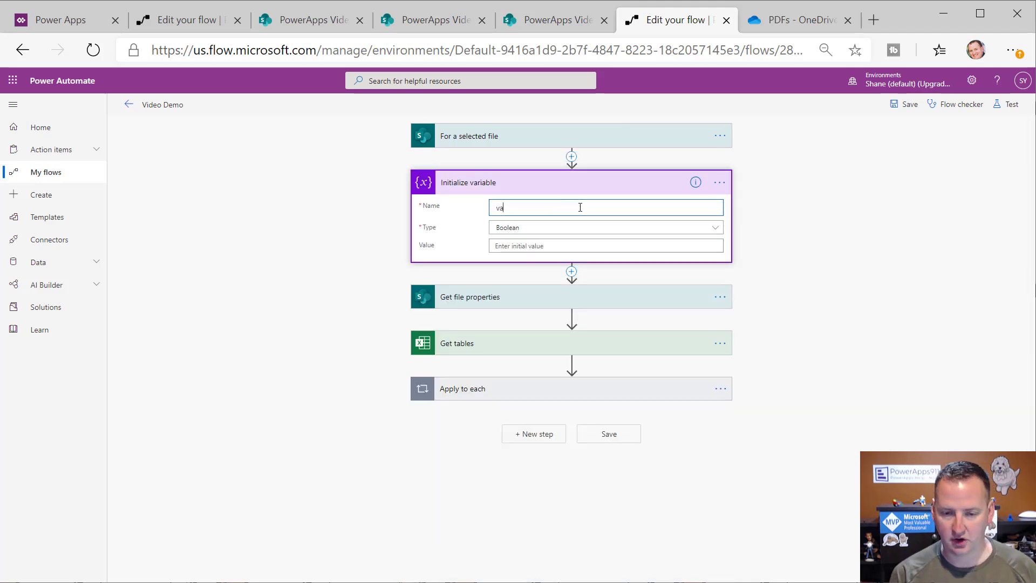
pyautogui.write('rPersonValue')
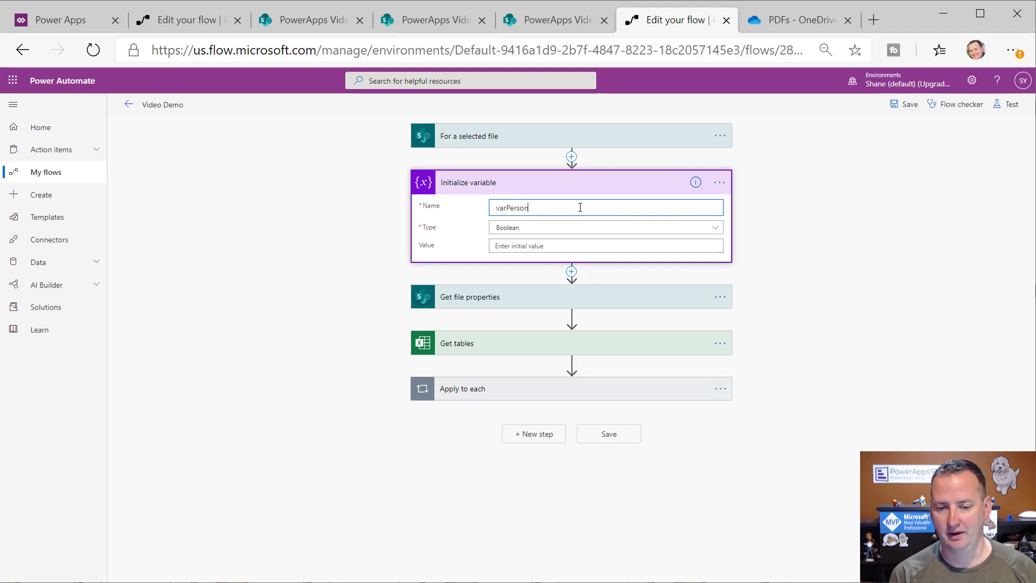
pyautogui.click(557, 229)
pyautogui.click(546, 299)
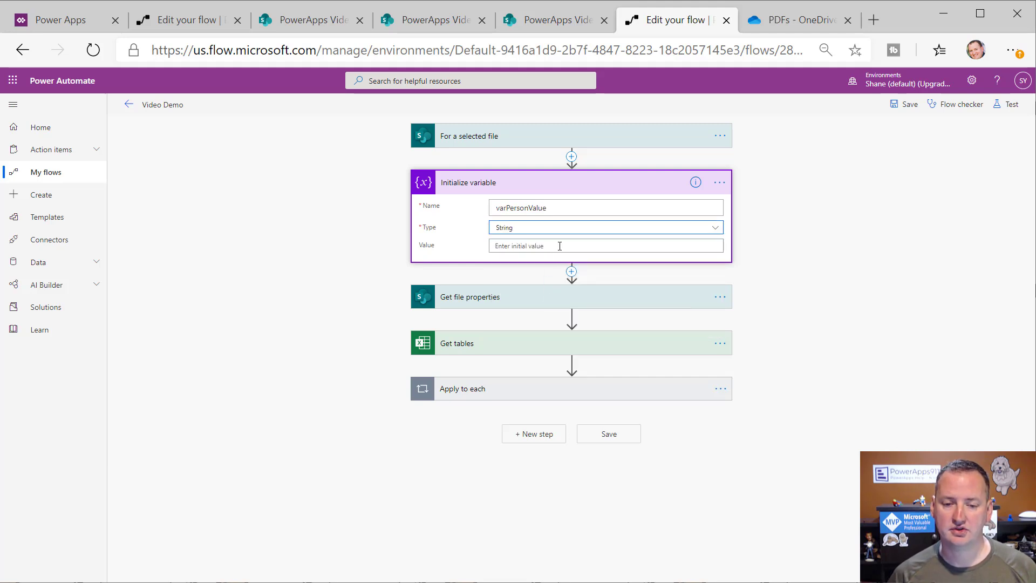
pyautogui.click(560, 246)
pyautogui.write('Shane yo')
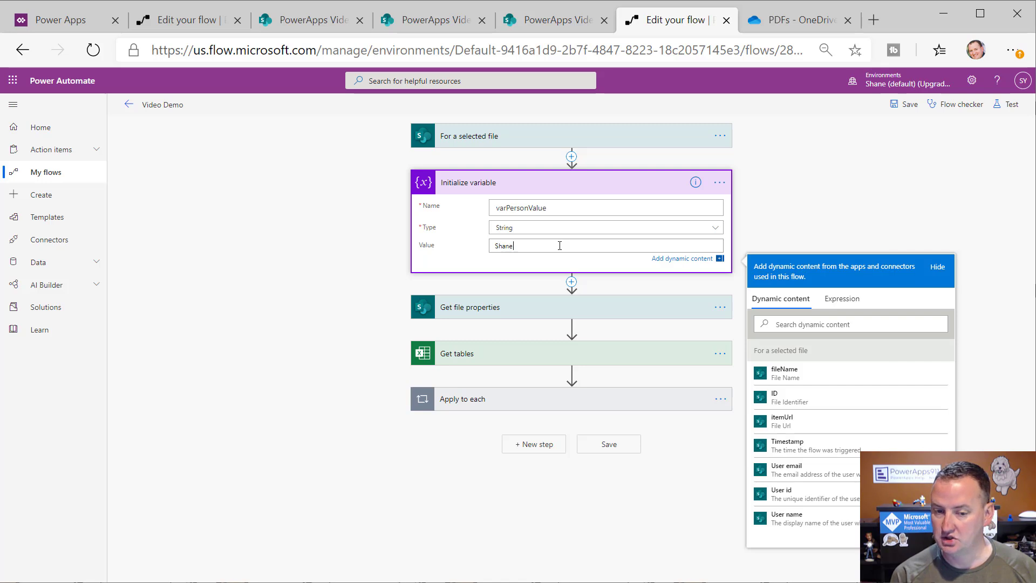
pyautogui.press('BackSpace')
pyautogui.press('BackSpace')
pyautogui.write('Young')
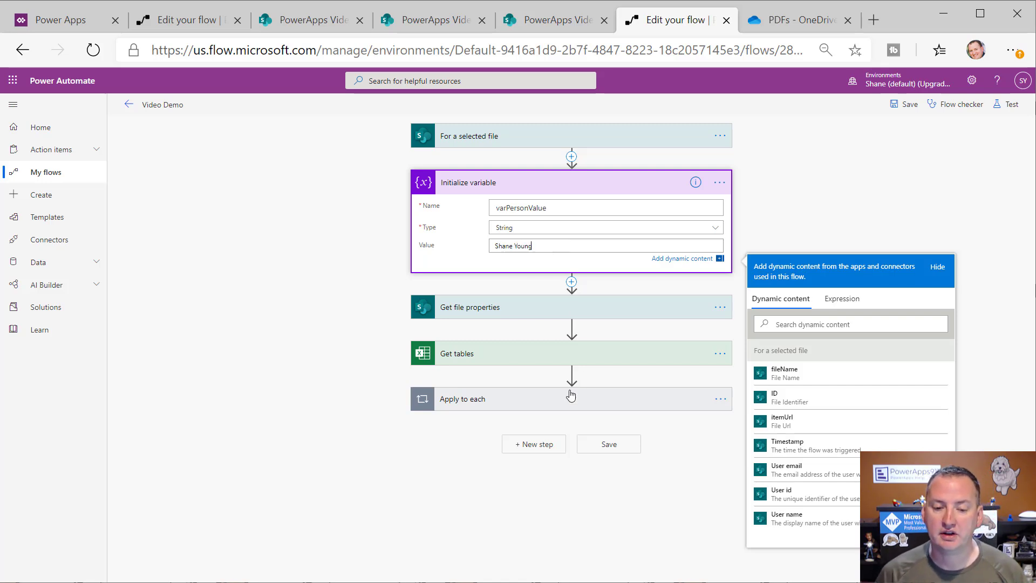
# Replace the name inside the quotes of the List rows present in a table Filter Query with the varPersonValue variable
pyautogui.click(538, 408)
pyautogui.scroll(-1, 486, 483)
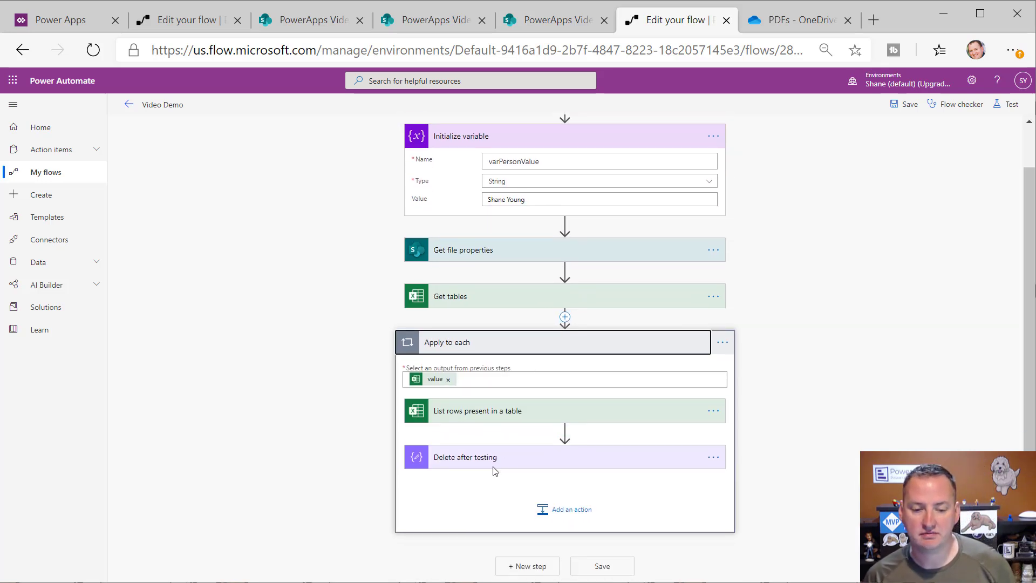
pyautogui.click(515, 417)
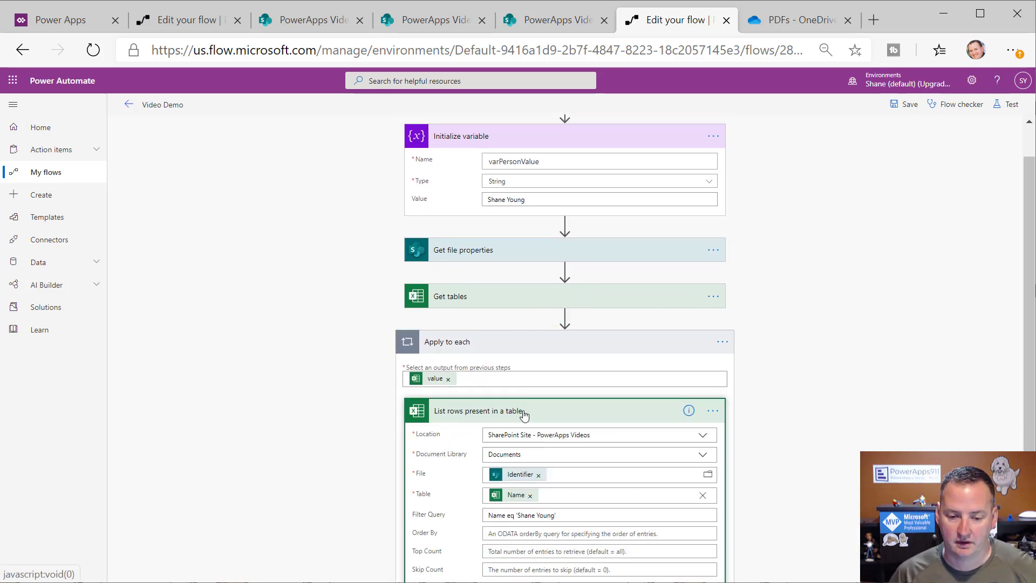
pyautogui.scroll(-3, 517, 410)
pyautogui.moveTo(557, 375); pyautogui.dragTo(517, 376)
pyautogui.press('BackSpace')
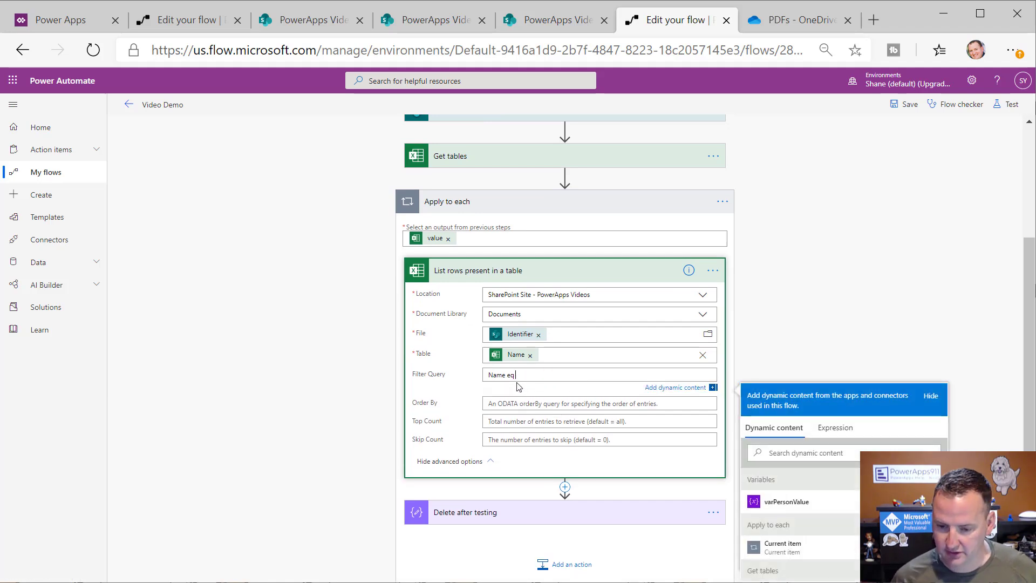
pyautogui.click(780, 503)
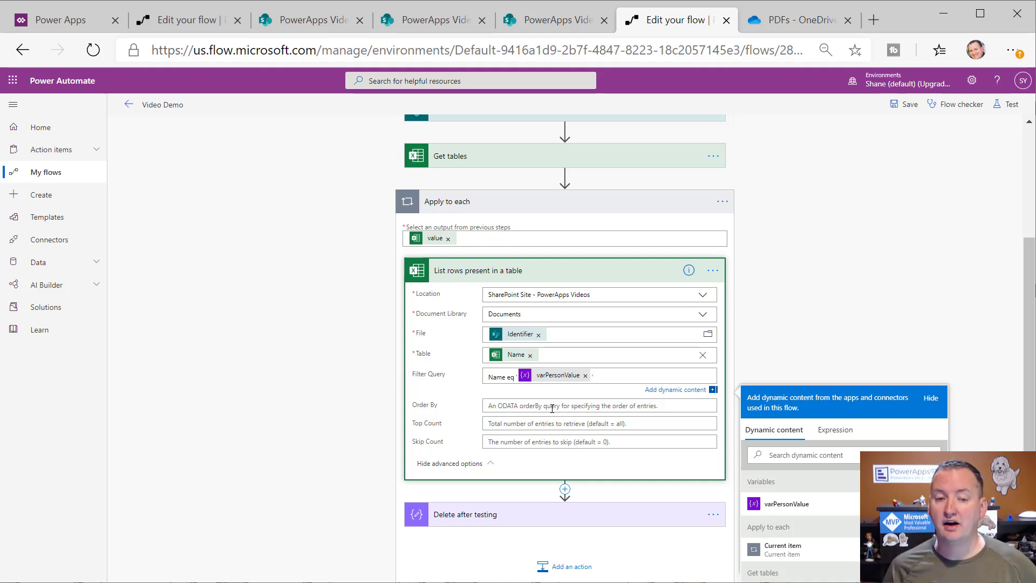
# Review the Initialize variable settings against the filter query and collapse the Initialize variable action
pyautogui.scroll(3, 556, 367)
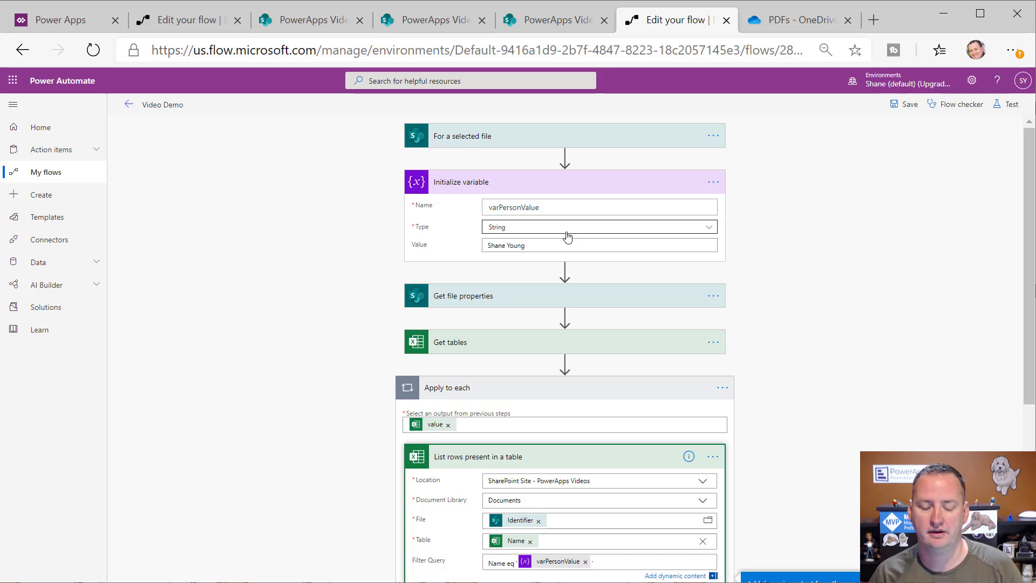
pyautogui.scroll(-1, 507, 198)
pyautogui.scroll(1, 507, 198)
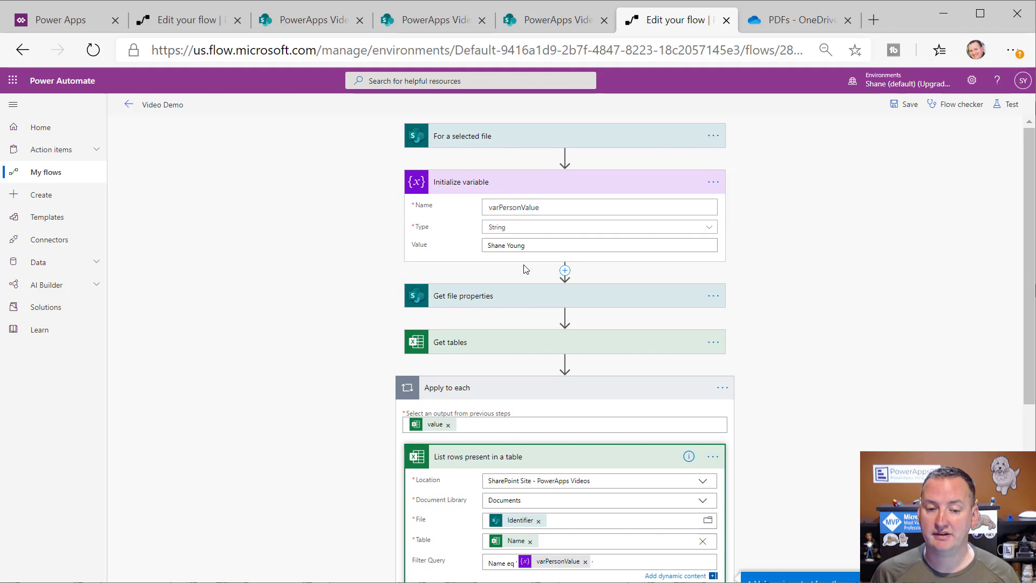
pyautogui.click(561, 193)
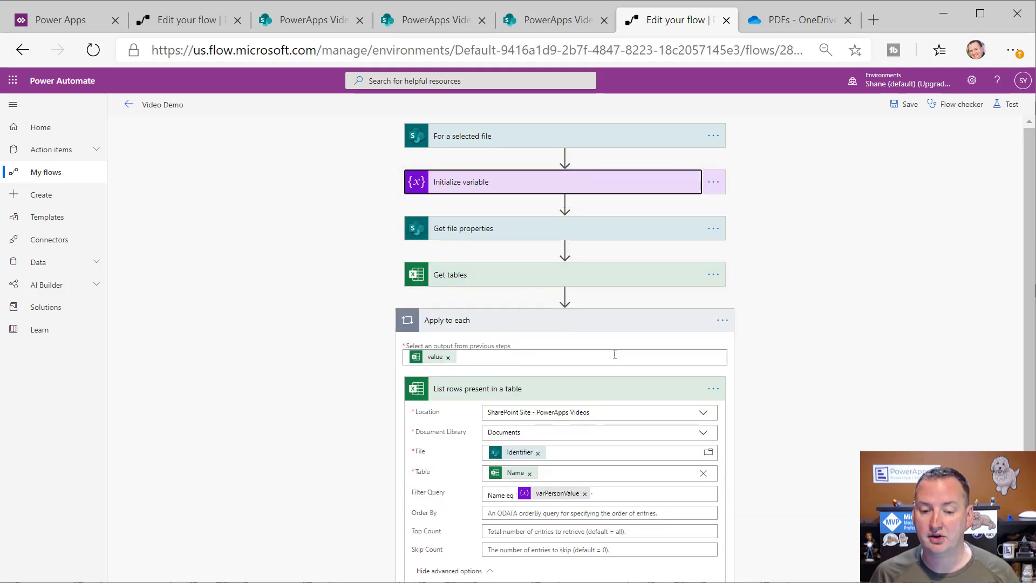
# Check the variable-based Filter Query, and switch to the Master Giant workbook in Excel to select the Work Type header cell
pyautogui.scroll(-2, 540, 357)
pyautogui.moveTo(542, 361)
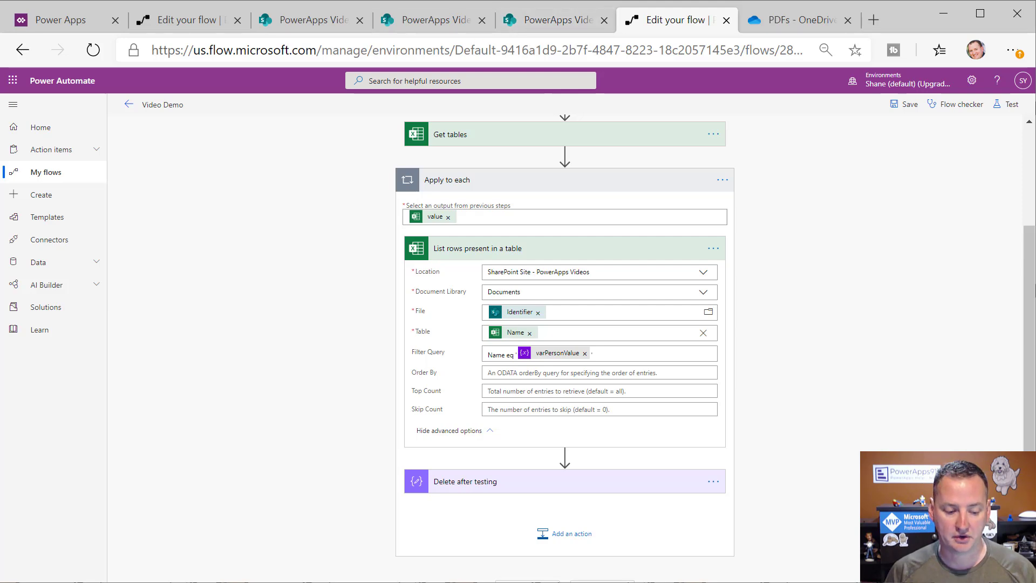
pyautogui.hotkey('alt', 'Tab')
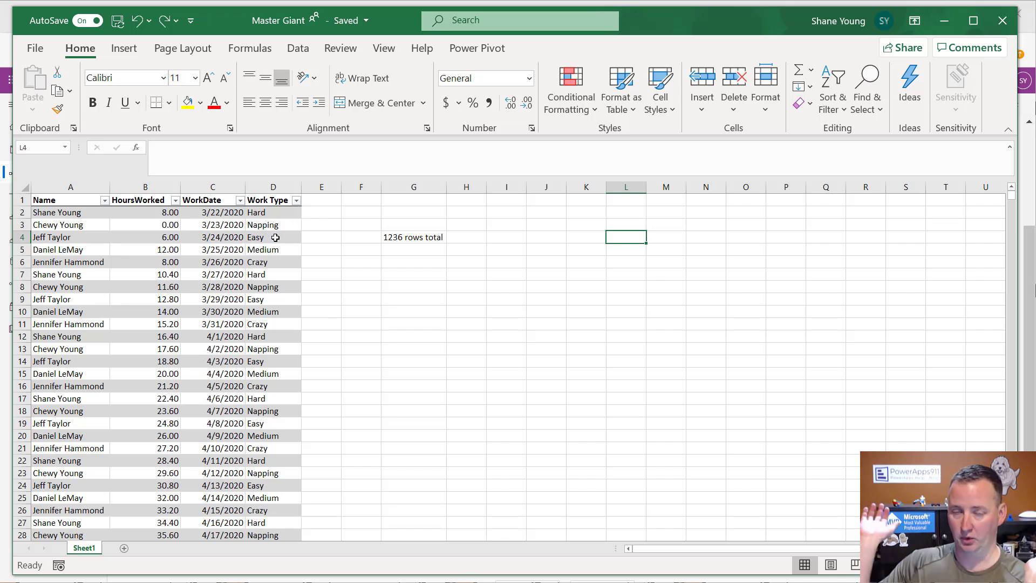
pyautogui.click(272, 205)
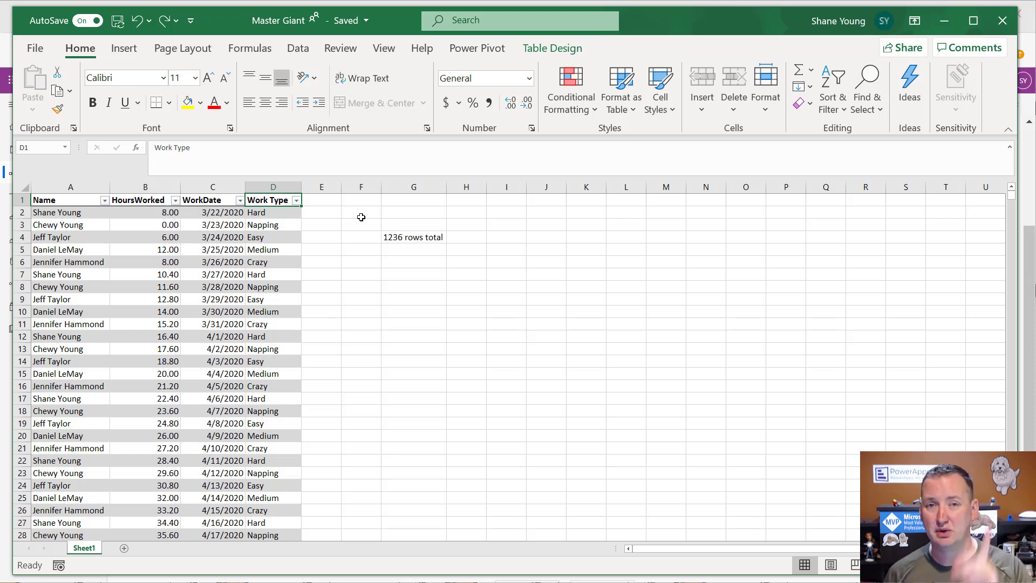
# Switch back to the flow in Power Automate and replace the File value of List rows present in a table with /Excel Demo/Master Video.xlsx
pyautogui.click(946, 26)
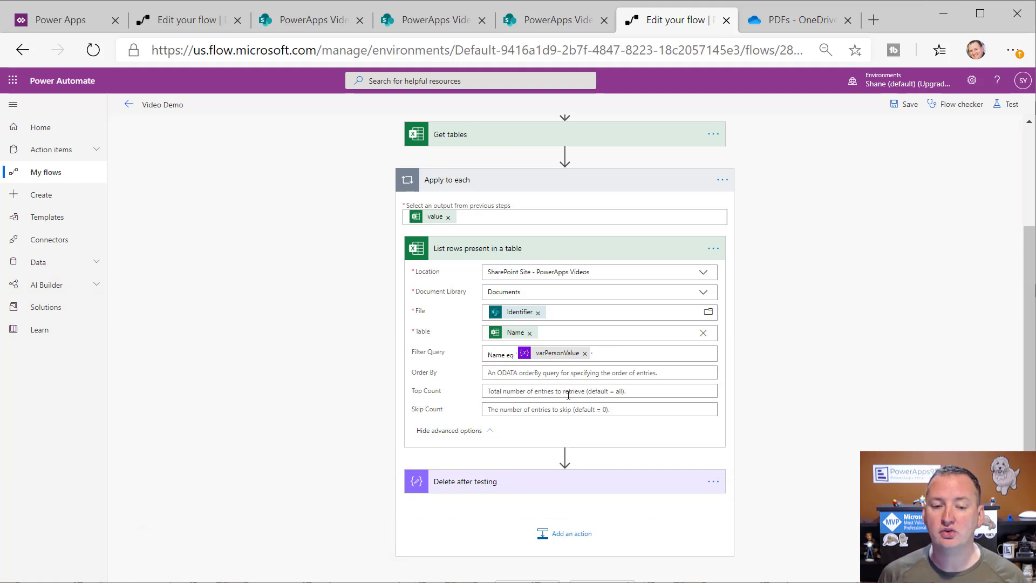
pyautogui.scroll(-1, 596, 354)
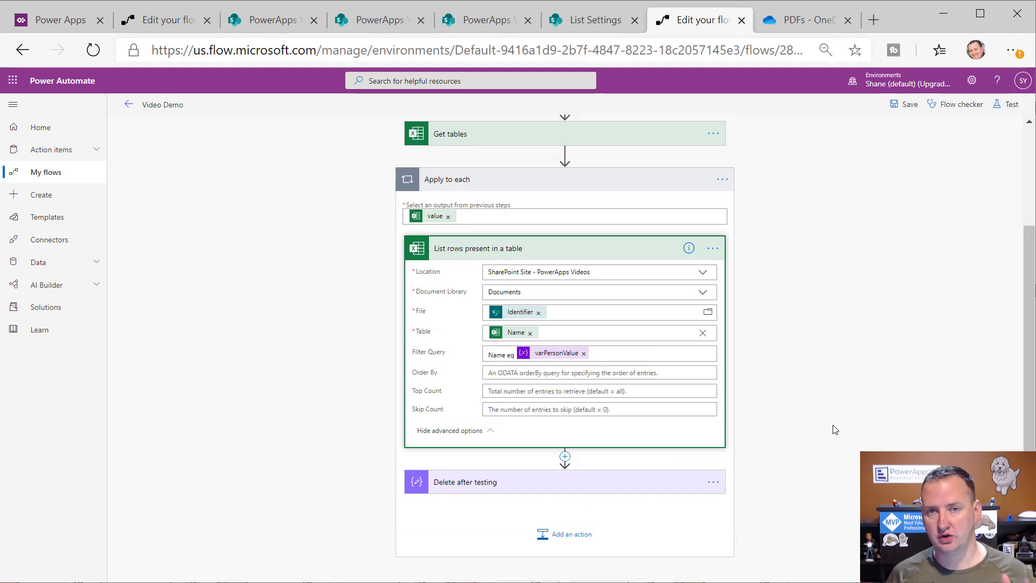
pyautogui.scroll(3, 756, 304)
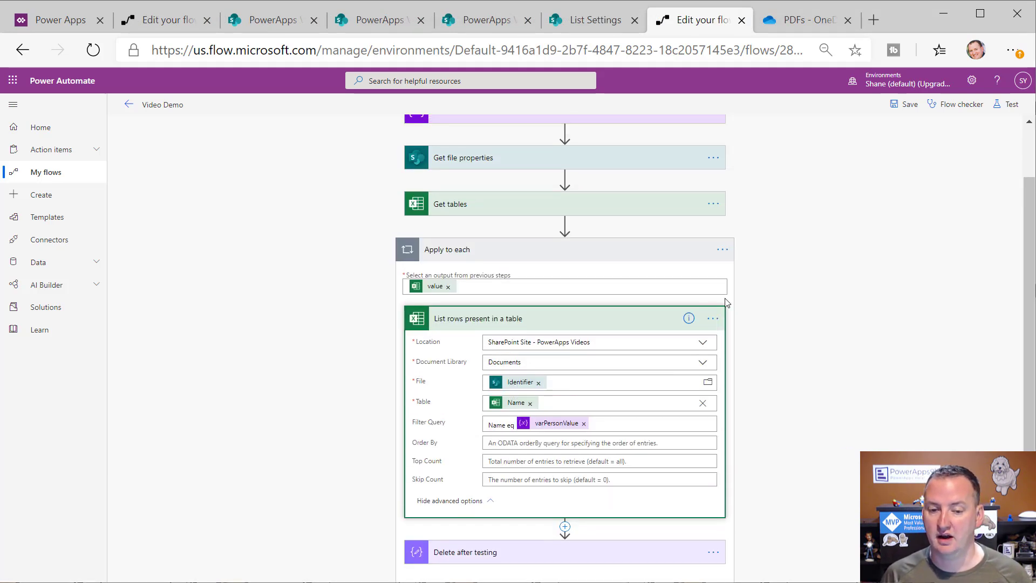
pyautogui.scroll(-3, 615, 359)
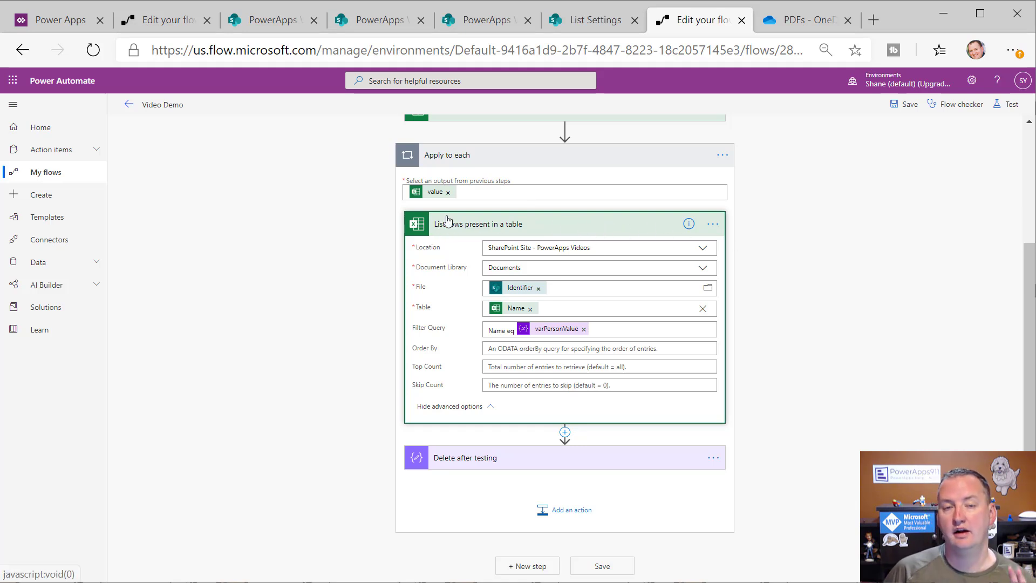
pyautogui.click(538, 288)
pyautogui.click(708, 288)
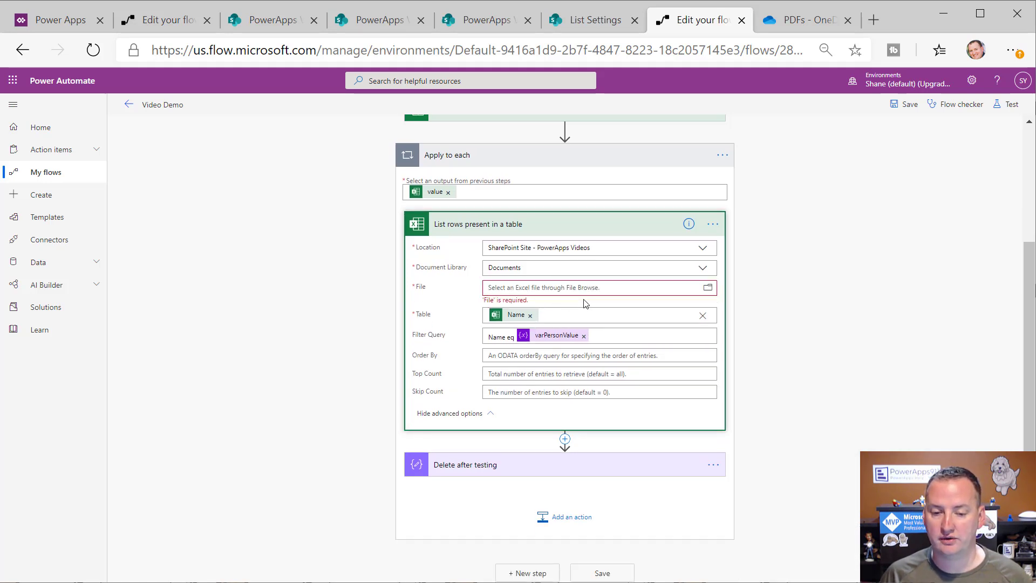
pyautogui.click(713, 289)
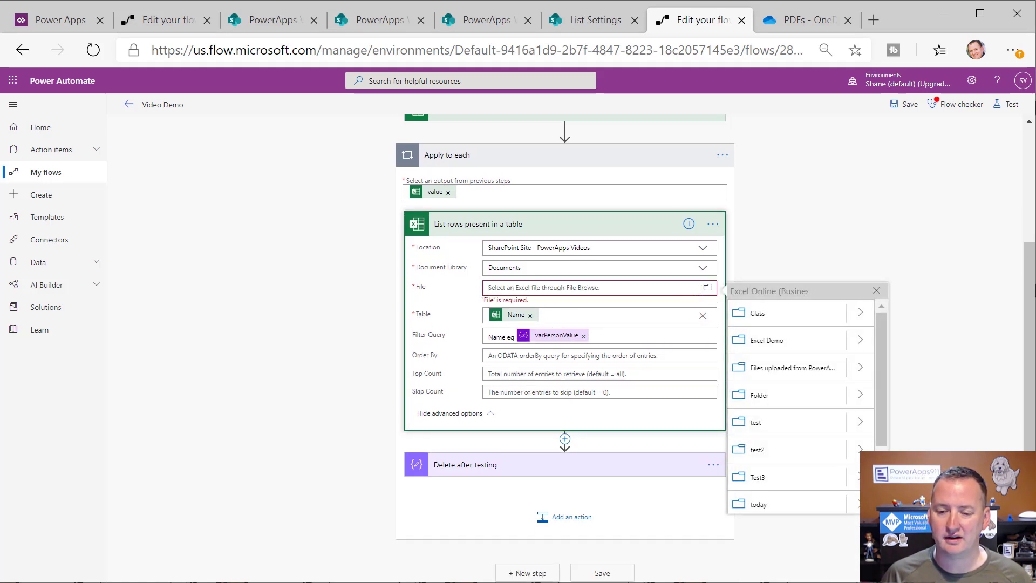
pyautogui.click(860, 343)
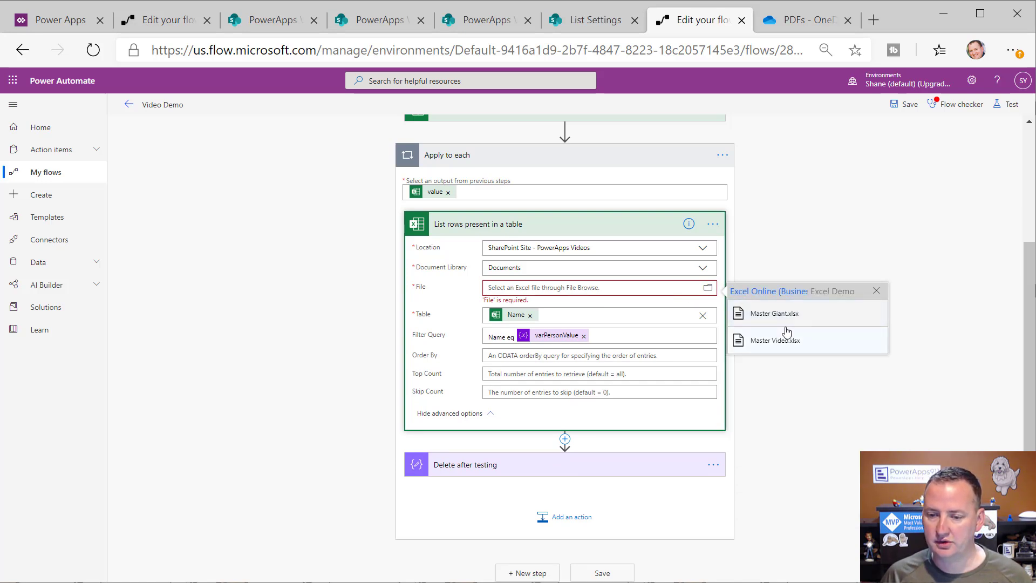
pyautogui.click(776, 341)
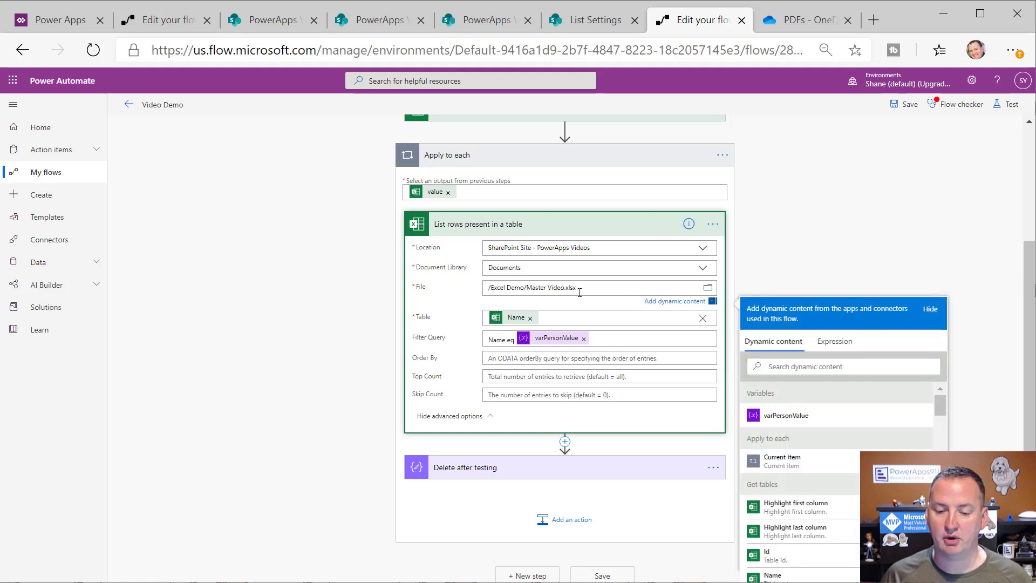
# Replace the dynamic Name value in the Table setting of List rows present in a table with Table1
pyautogui.click(530, 318)
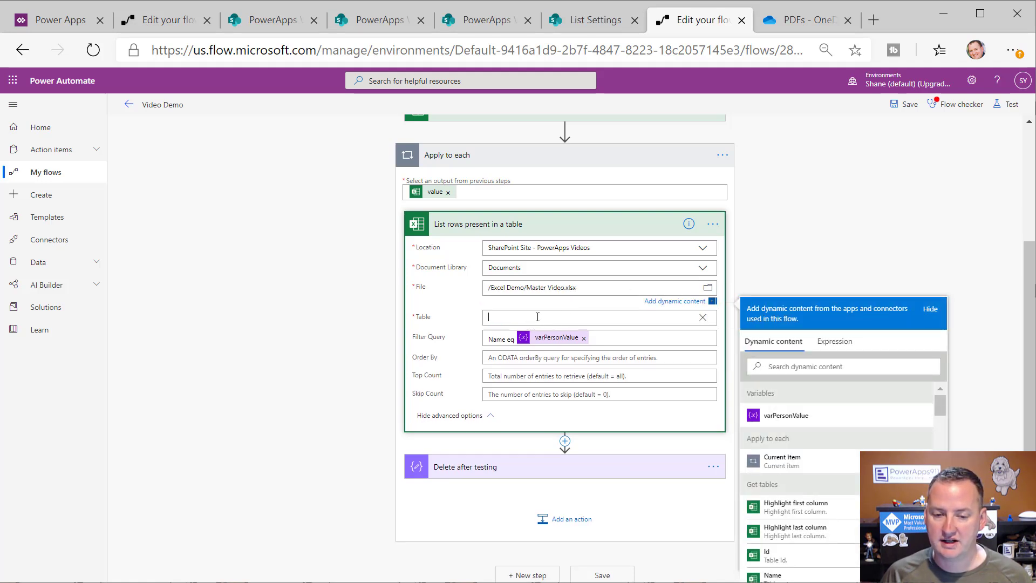
pyautogui.click(703, 308)
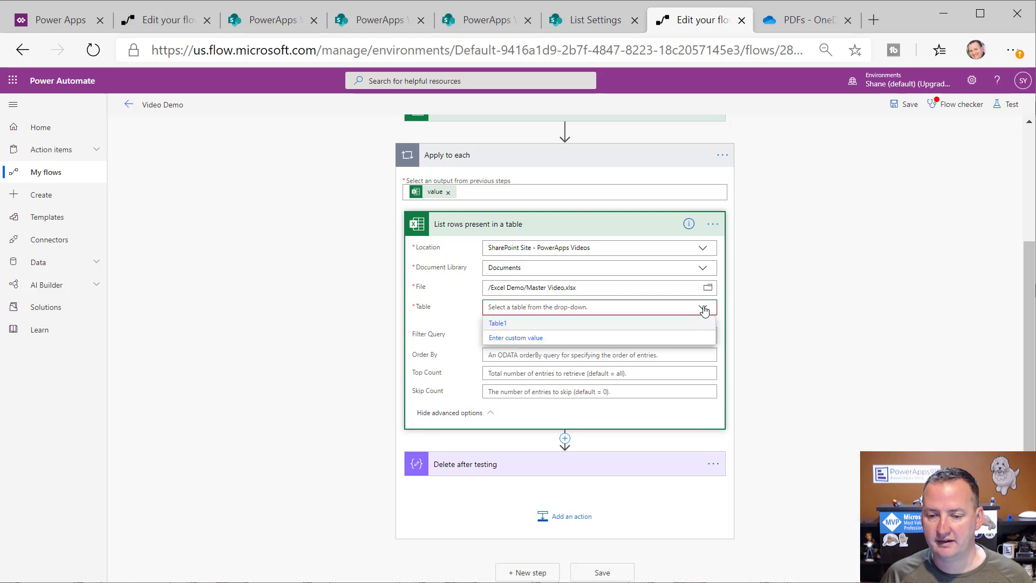
pyautogui.click(553, 322)
pyautogui.click(701, 312)
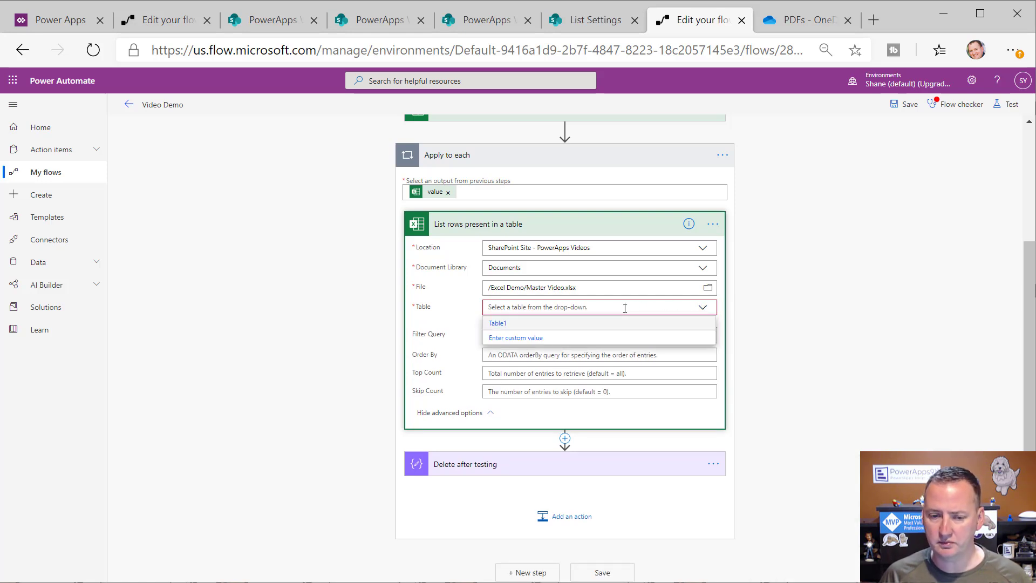
pyautogui.click(516, 323)
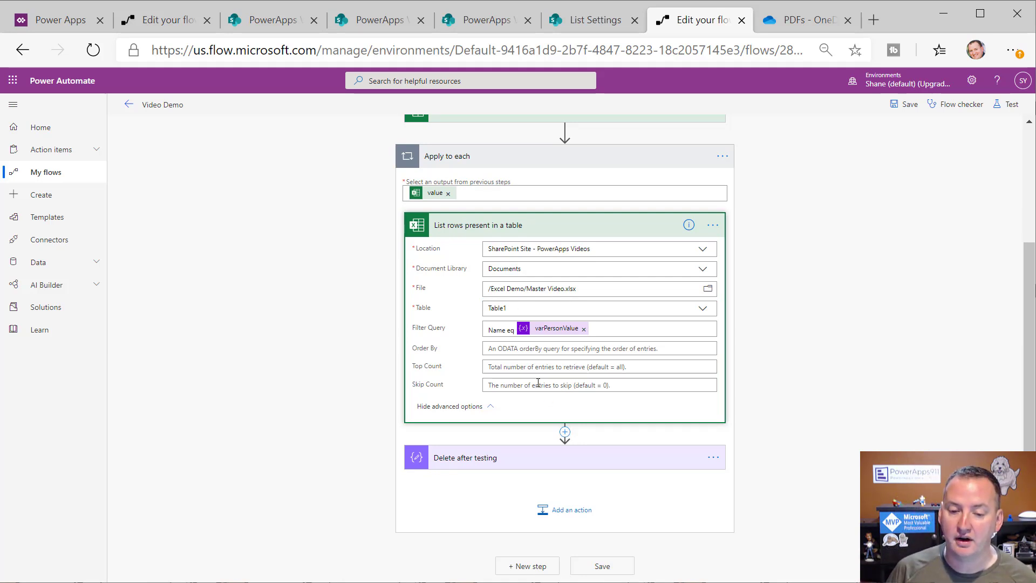
# Add a SharePoint Create item action between List rows present in a table and Delete after testing
pyautogui.click(564, 433)
pyautogui.click(559, 445)
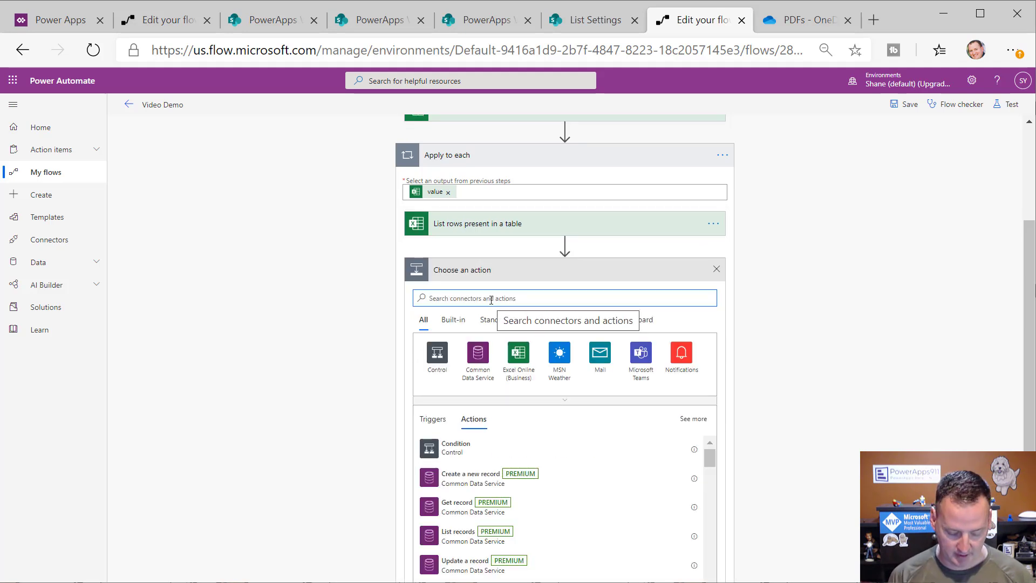
pyautogui.click(492, 298)
pyautogui.write('sharepoint')
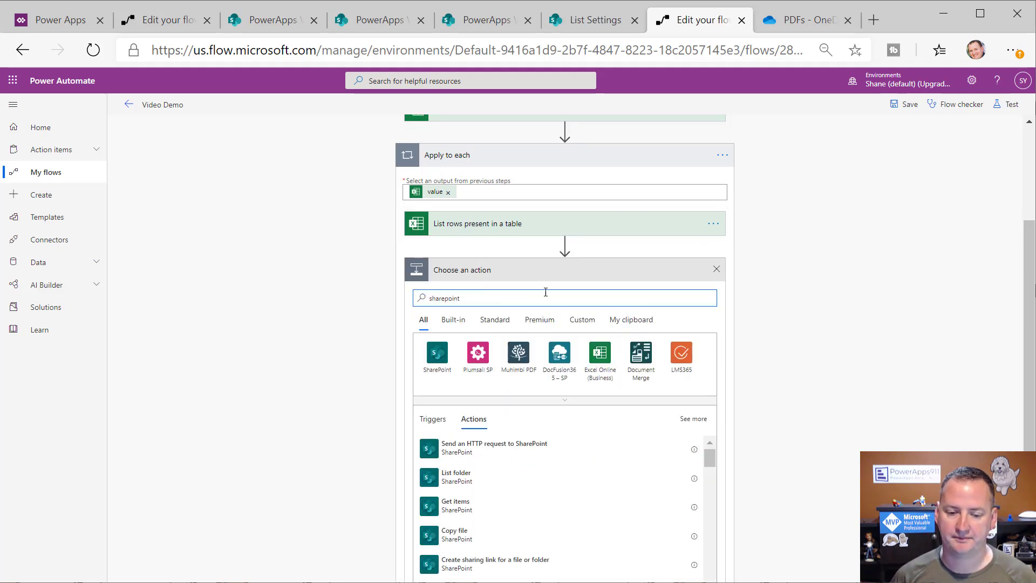
pyautogui.scroll(-1, 510, 457)
pyautogui.scroll(-3, 510, 457)
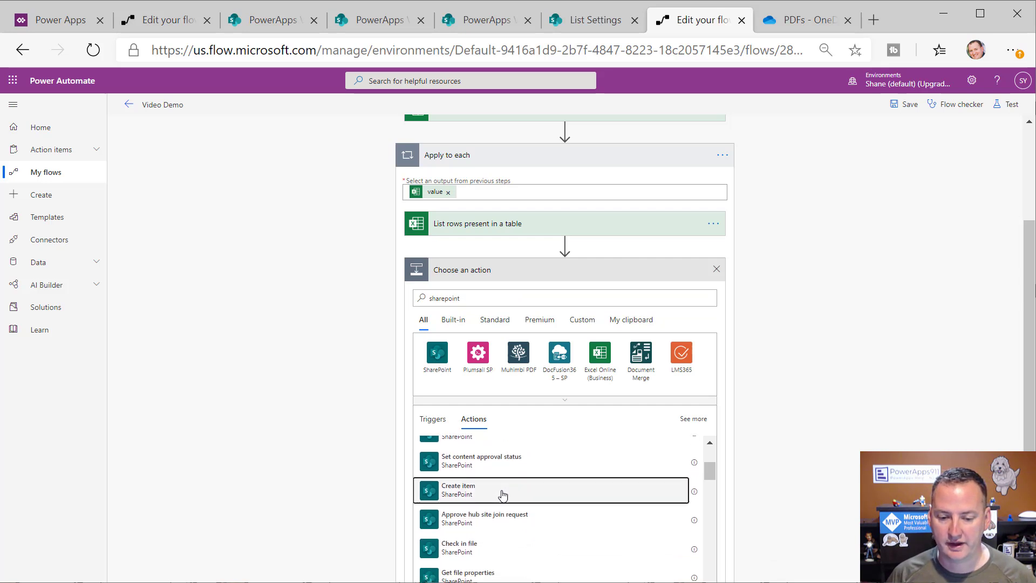
pyautogui.click(500, 491)
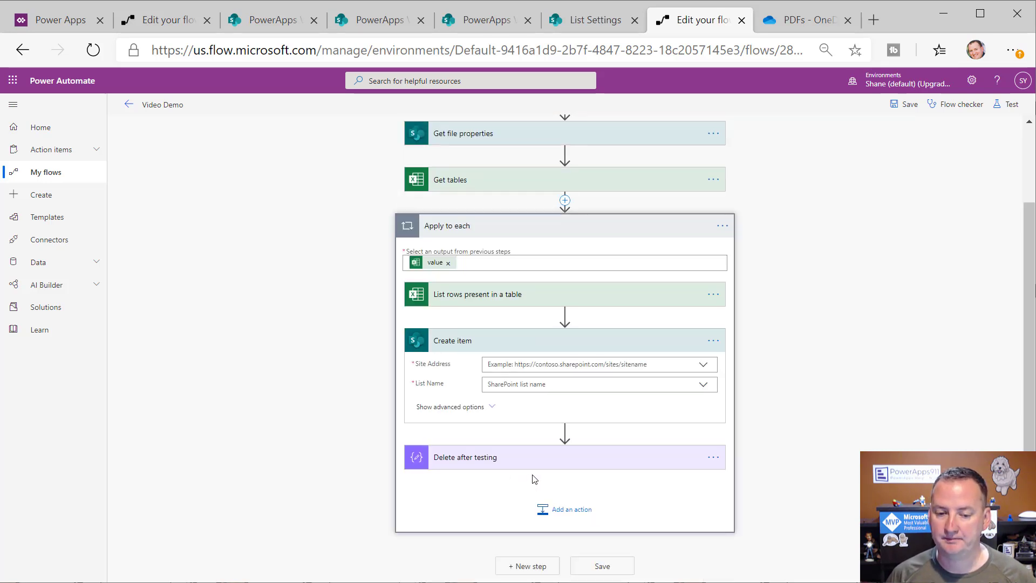
# Set the Create item action's site address to PowerApps Videos and its list name to ExcelImportDemo
pyautogui.click(703, 364)
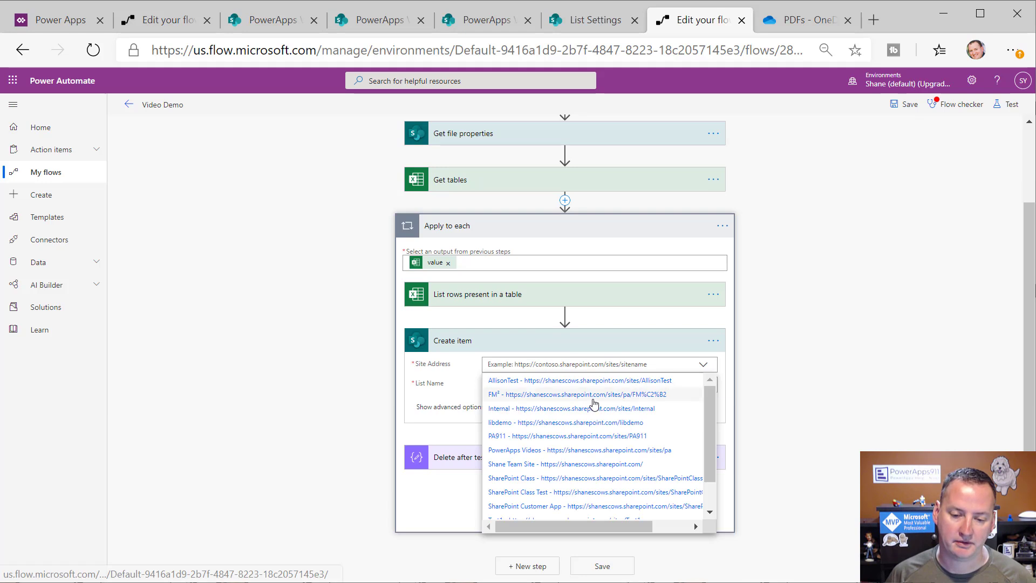
pyautogui.click(571, 448)
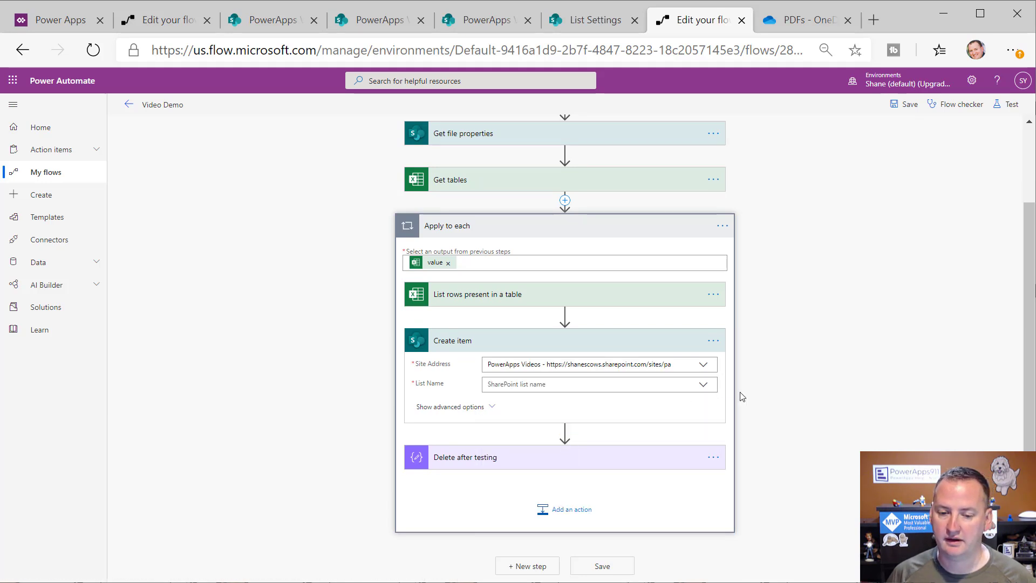
pyautogui.click(703, 384)
pyautogui.scroll(-3, 594, 453)
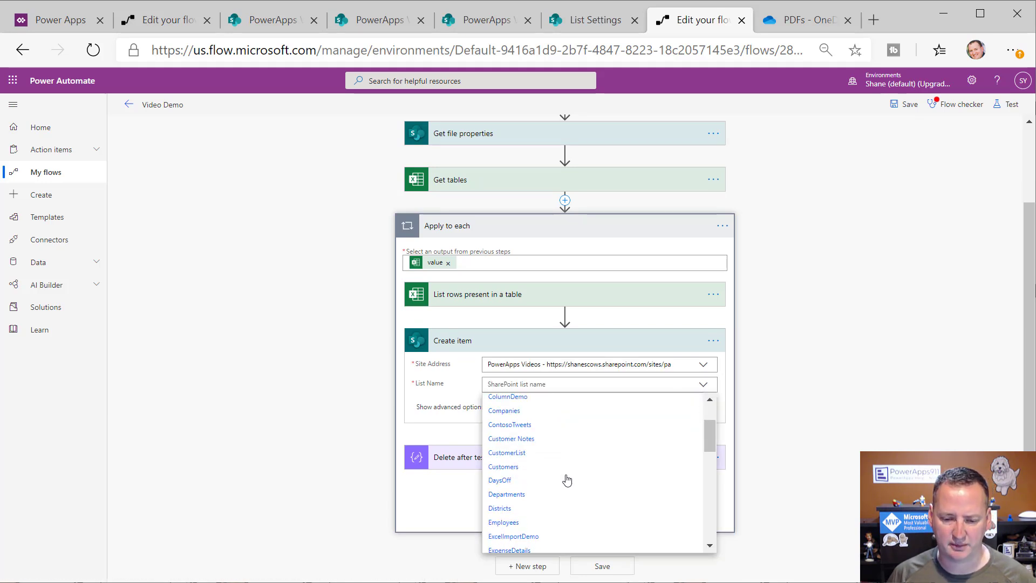
pyautogui.click(513, 489)
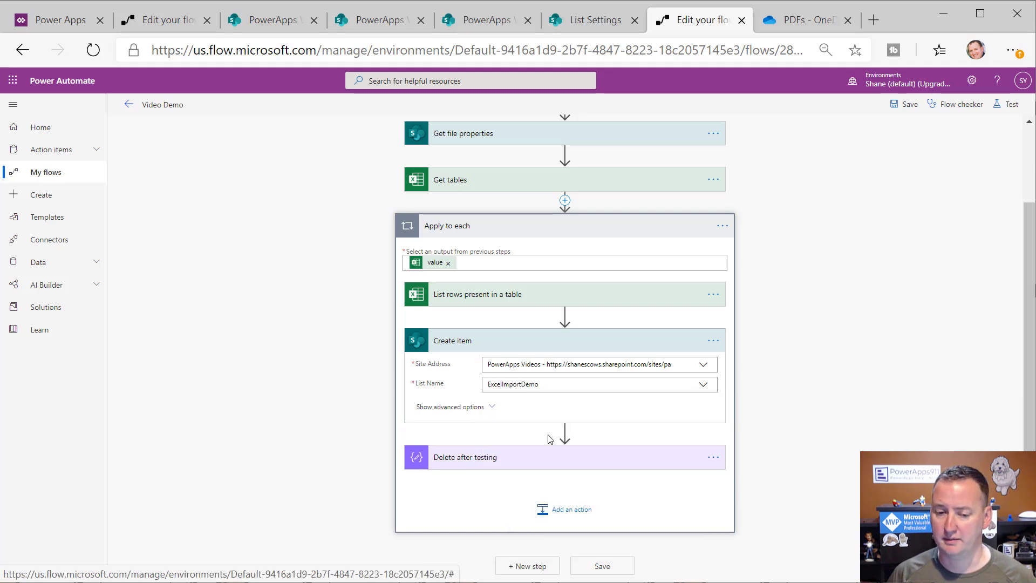
# Check the List rows present in a table settings and fill Create item's PersonName with the Name column of the Excel rows
pyautogui.click(519, 405)
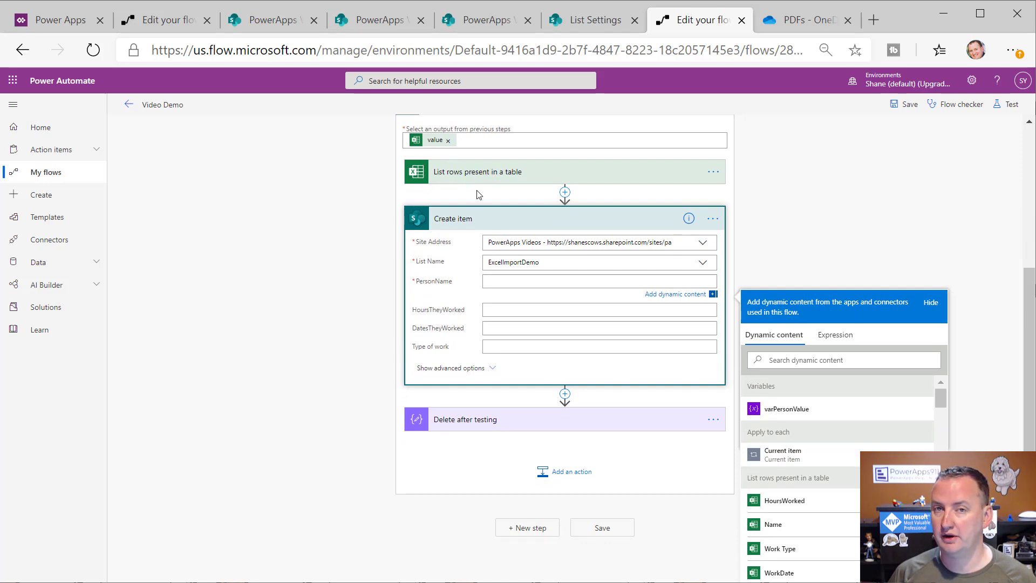
pyautogui.scroll(-1, 820, 502)
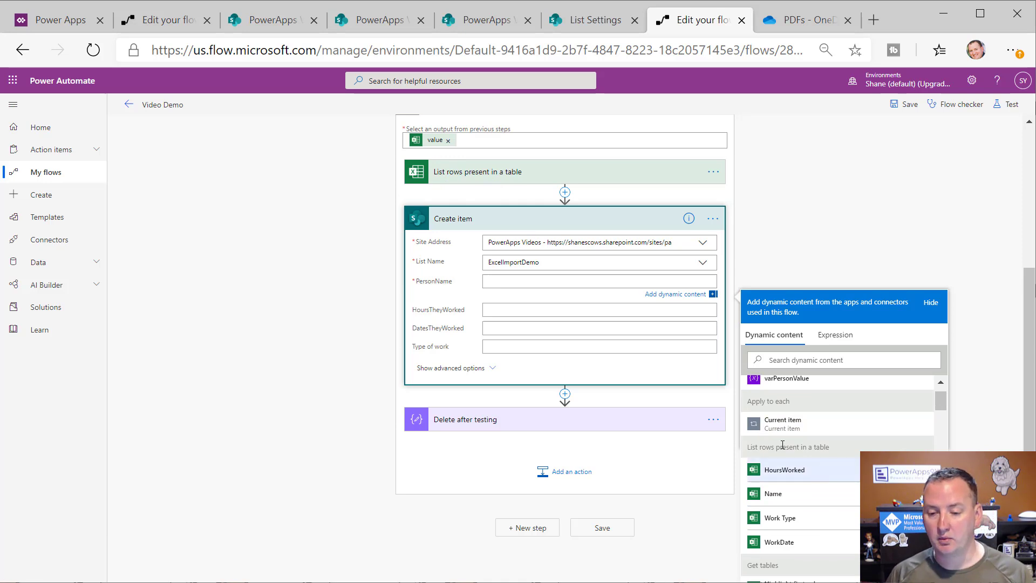
pyautogui.click(581, 178)
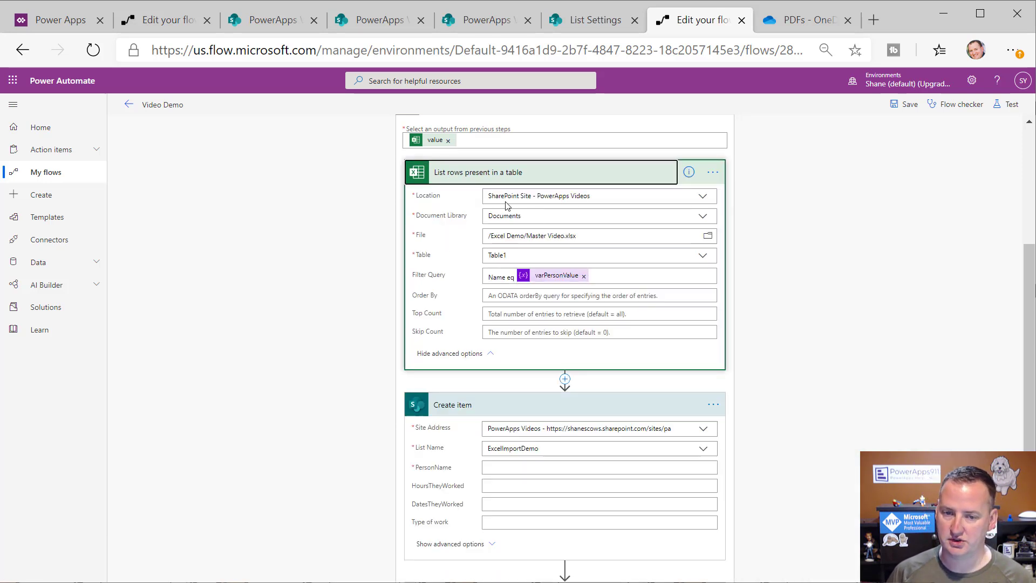
pyautogui.click(556, 174)
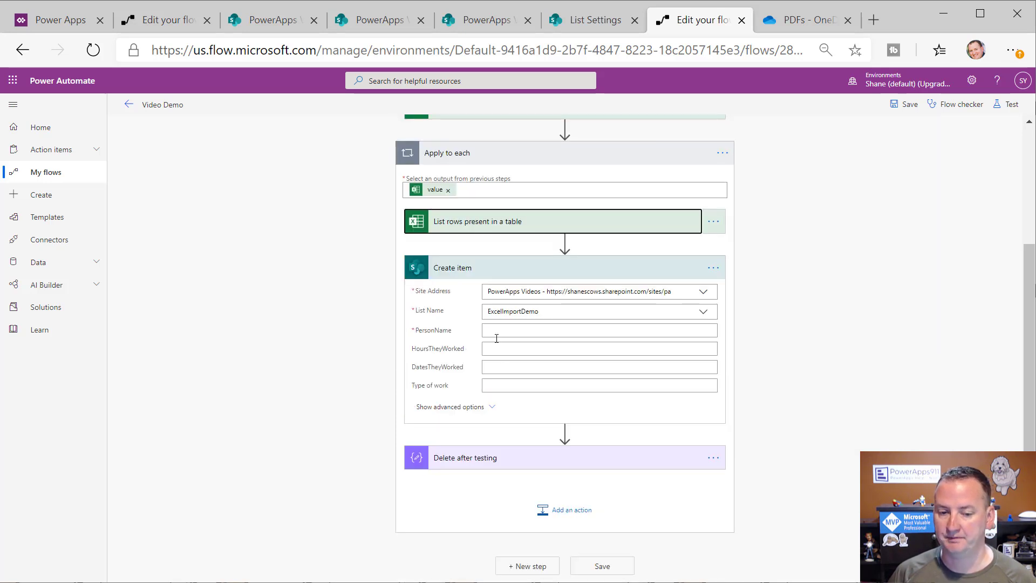
pyautogui.click(670, 331)
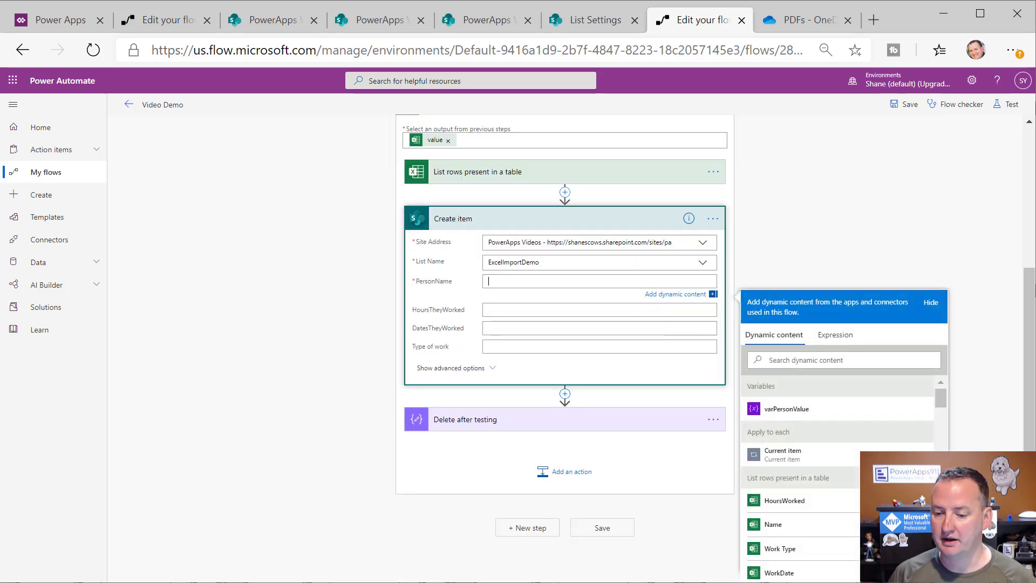
pyautogui.scroll(-1, 816, 490)
pyautogui.click(770, 497)
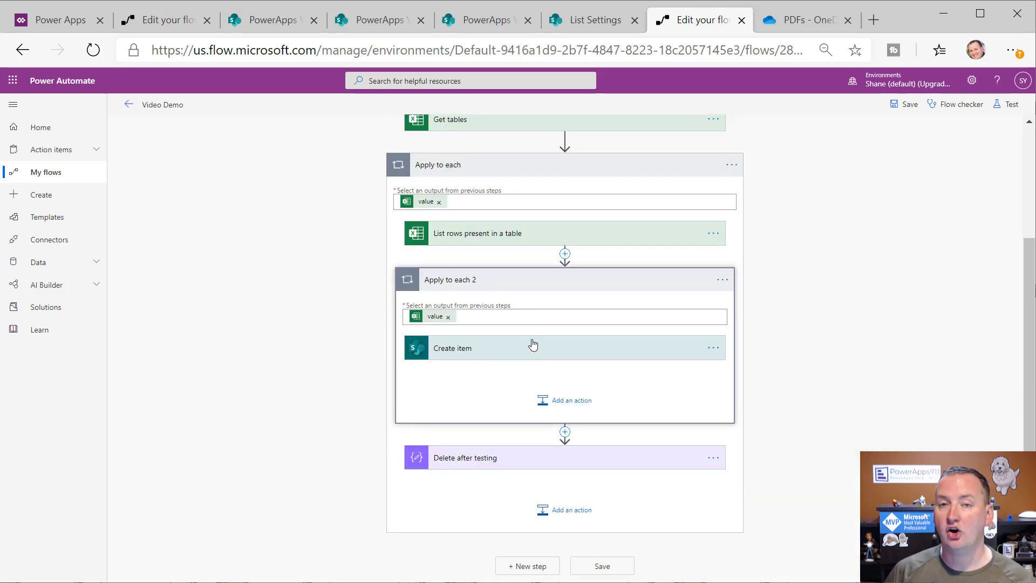
# Expand Create item and fill DatesTheyWorked with the WorkDate column and Type of work with the Work Type column
pyautogui.click(550, 357)
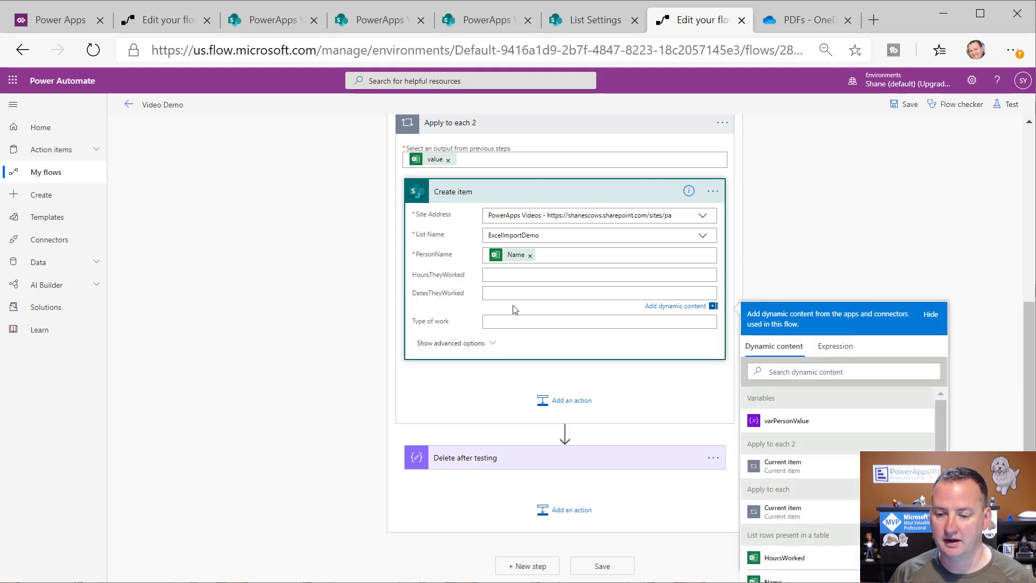
pyautogui.scroll(-1, 855, 421)
pyautogui.scroll(-1, 827, 543)
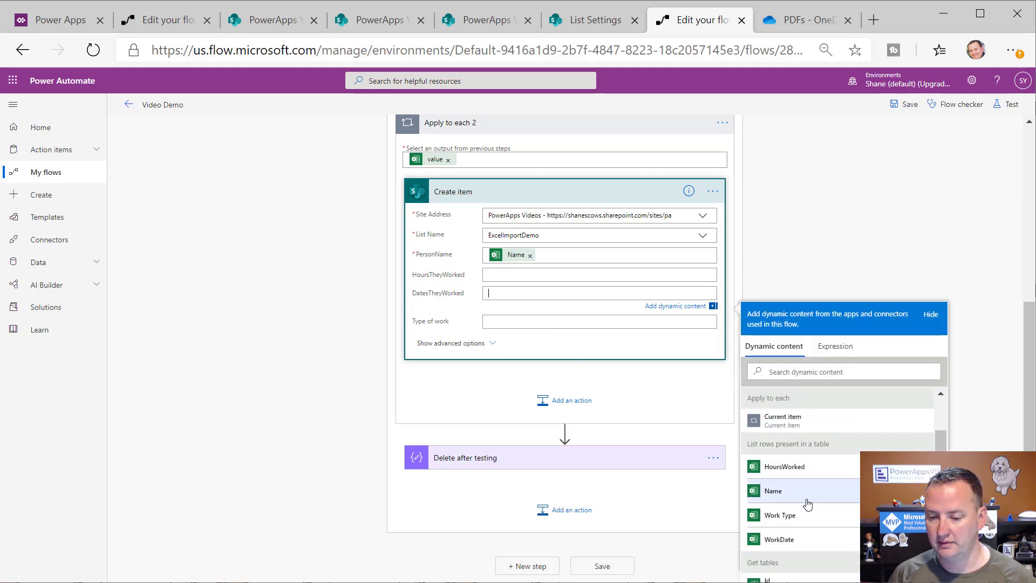
pyautogui.click(773, 541)
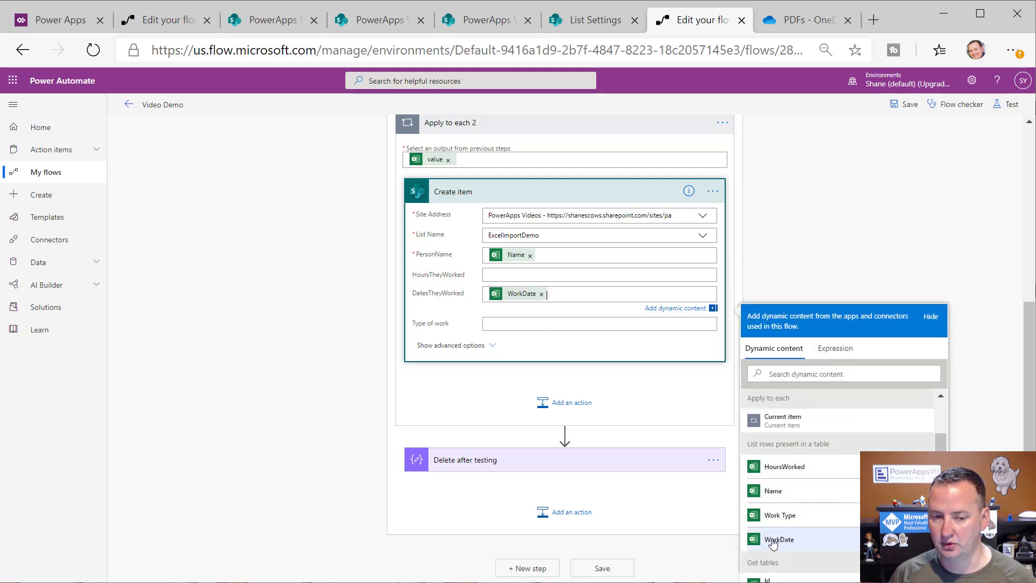
pyautogui.click(521, 328)
pyautogui.scroll(-1, 834, 399)
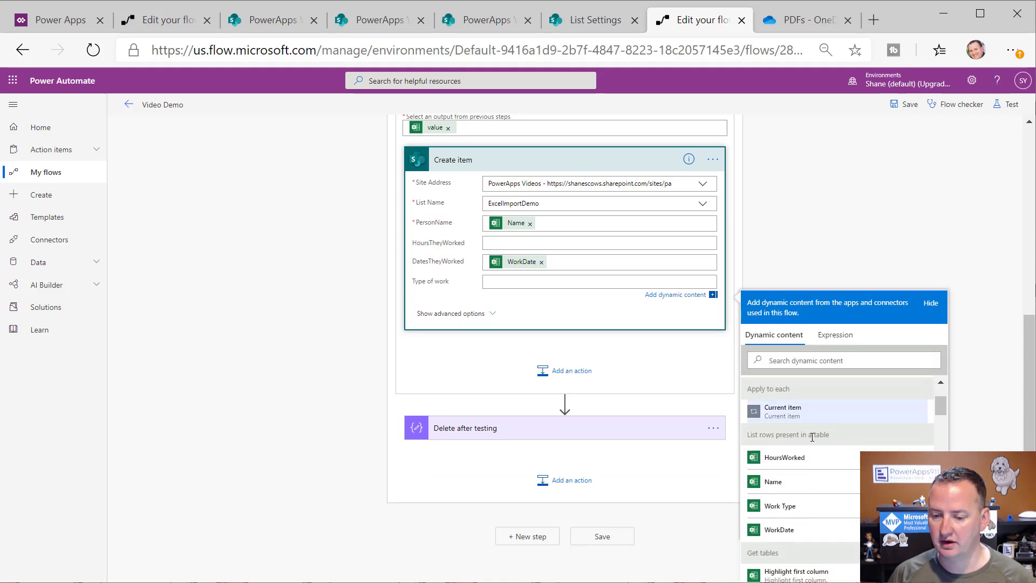
pyautogui.click(779, 503)
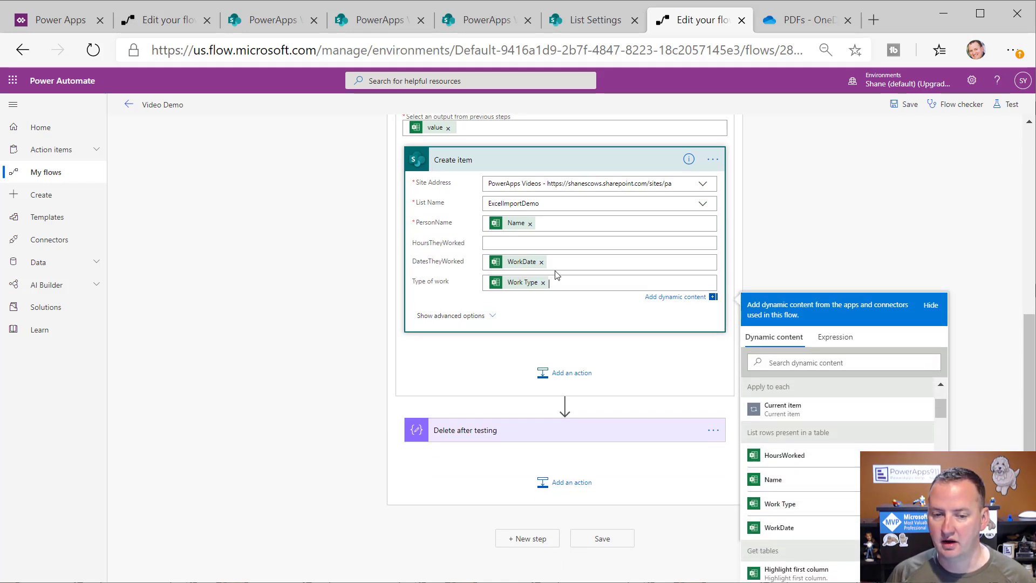
# Open the expression editor for Create item's HoursTheyWorked field
pyautogui.click(523, 245)
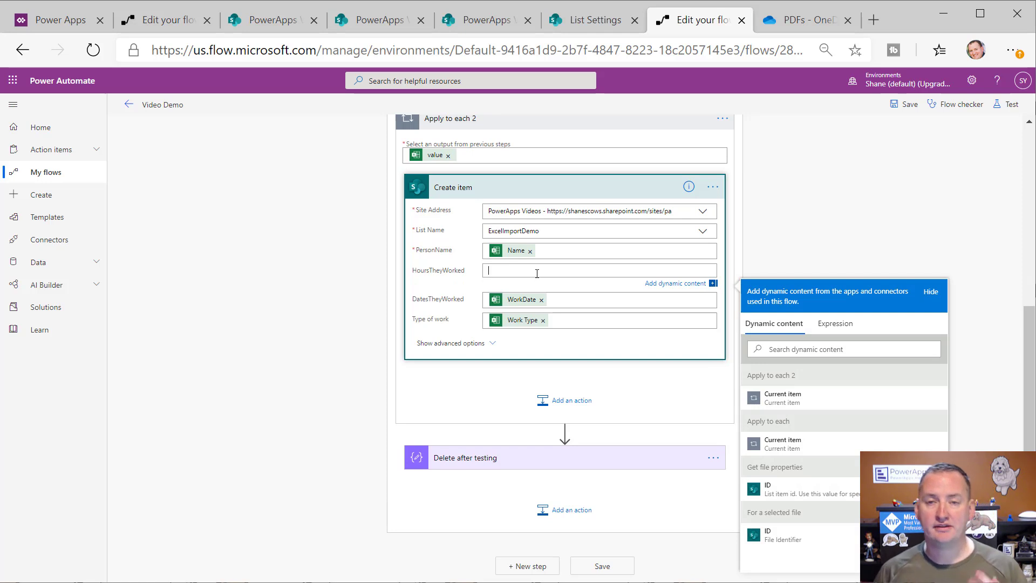
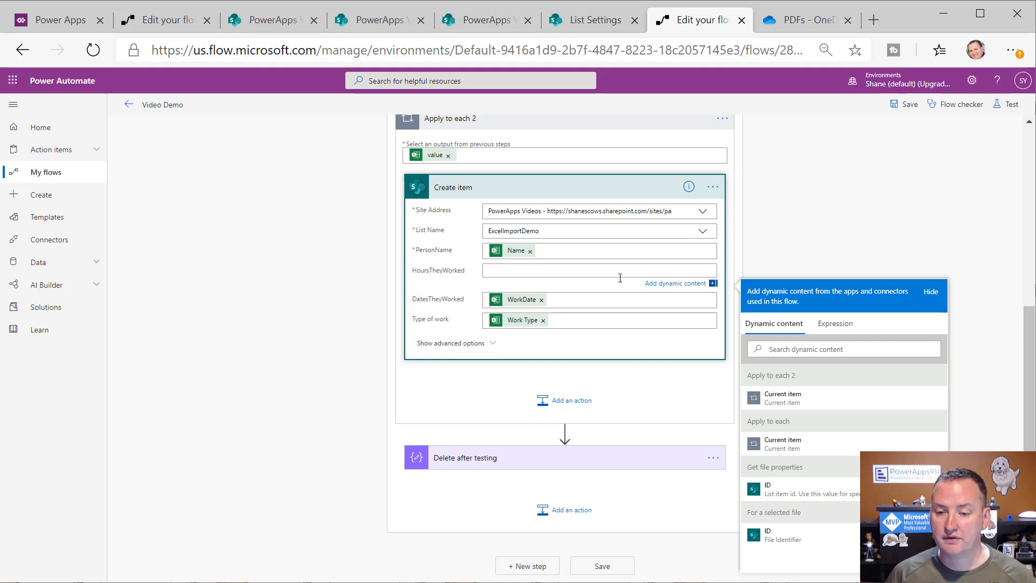
pyautogui.click(836, 323)
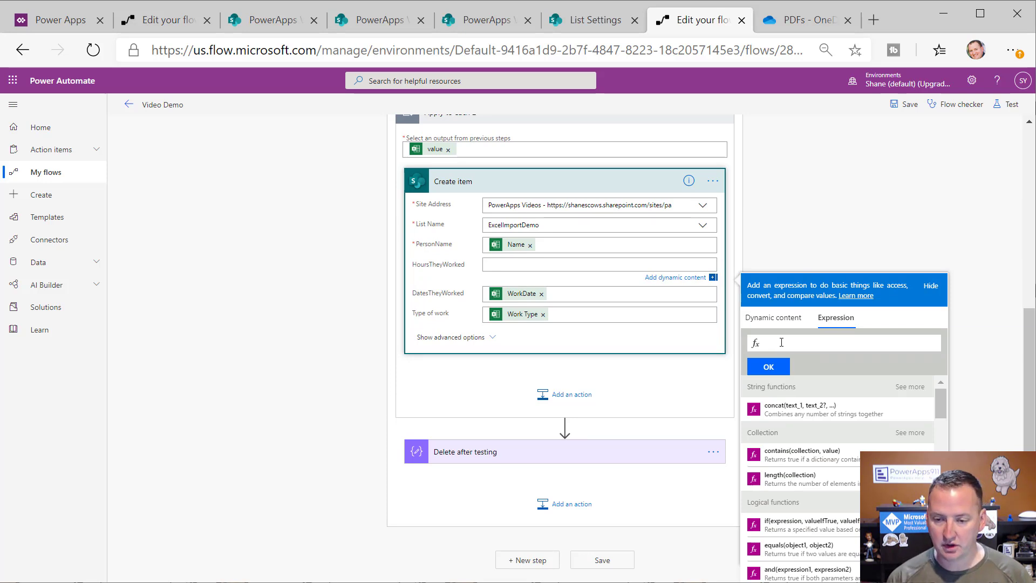
pyautogui.write('int')
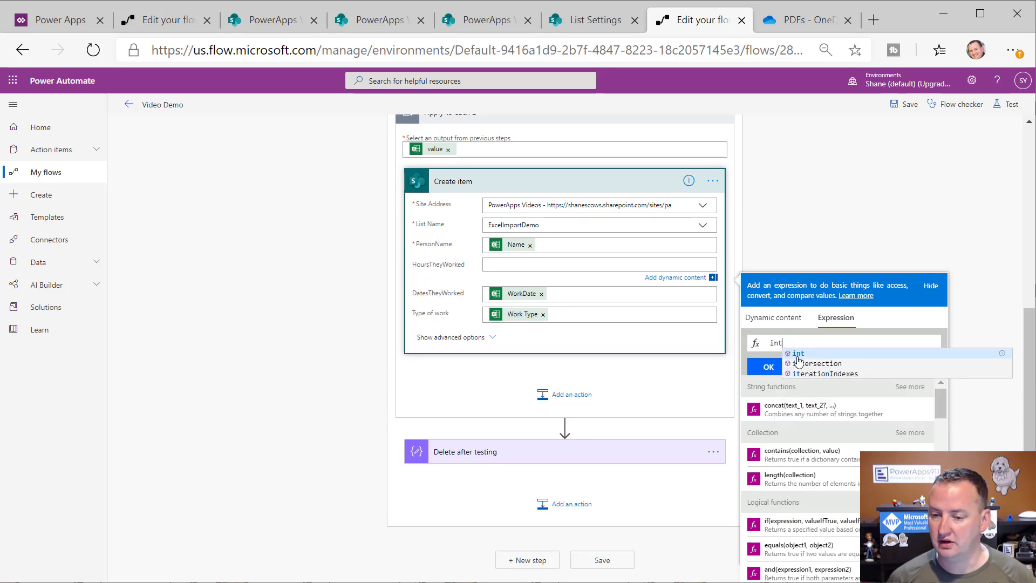
pyautogui.click(828, 342)
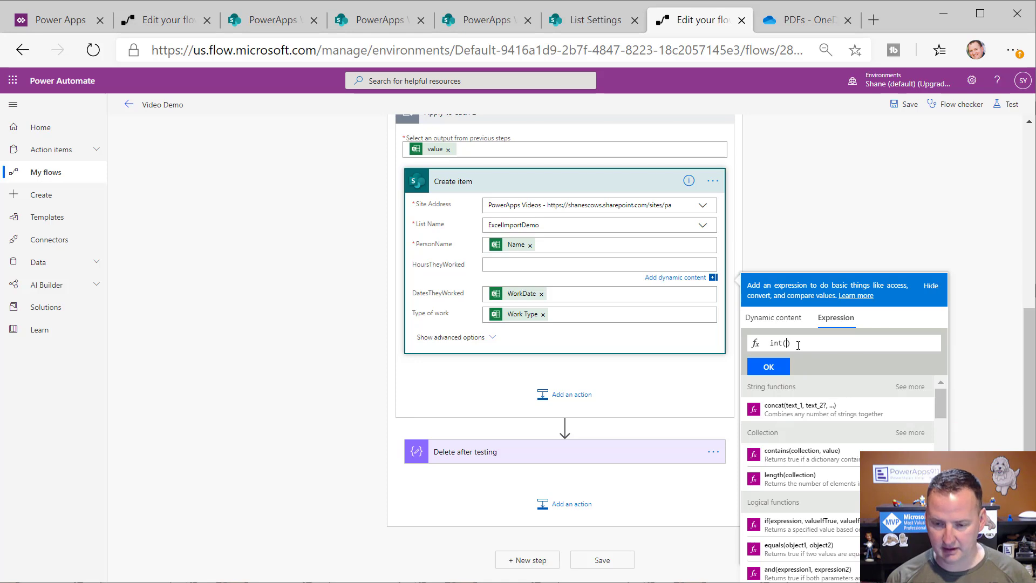
pyautogui.write(')')
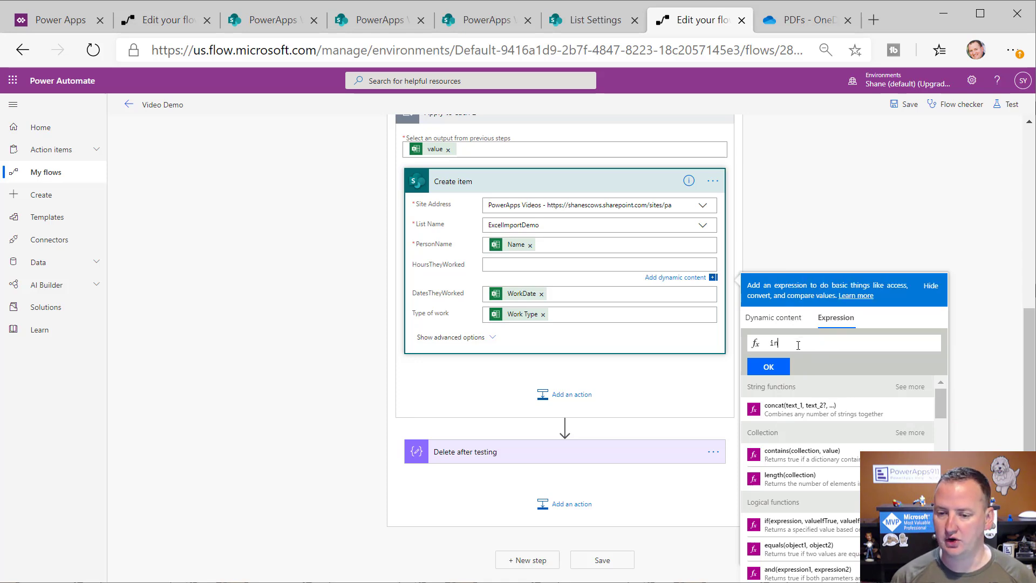
# Insert the expression float() with empty parentheses into Create item's HoursTheyWorked field
pyautogui.write('float')
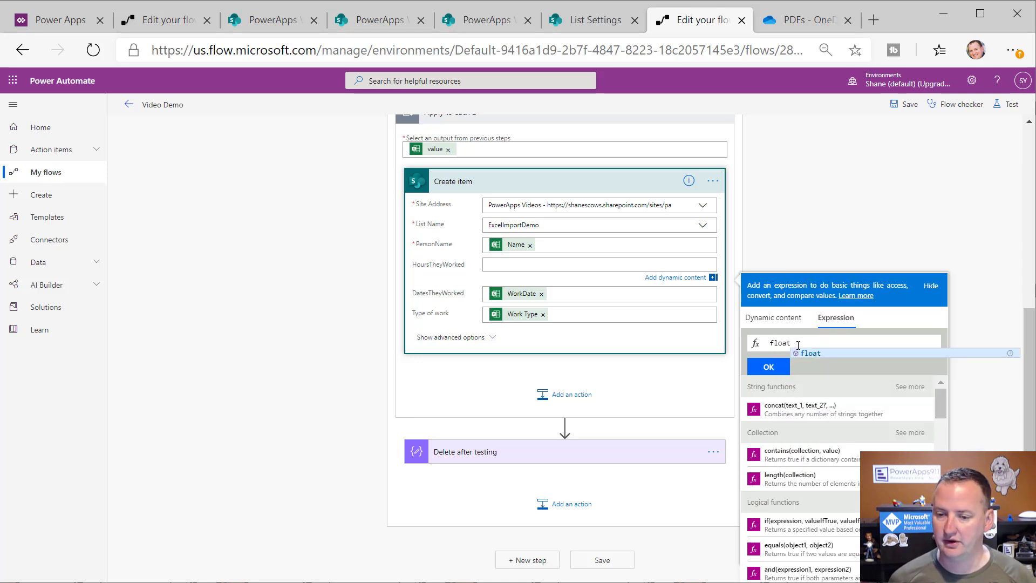
pyautogui.click(815, 348)
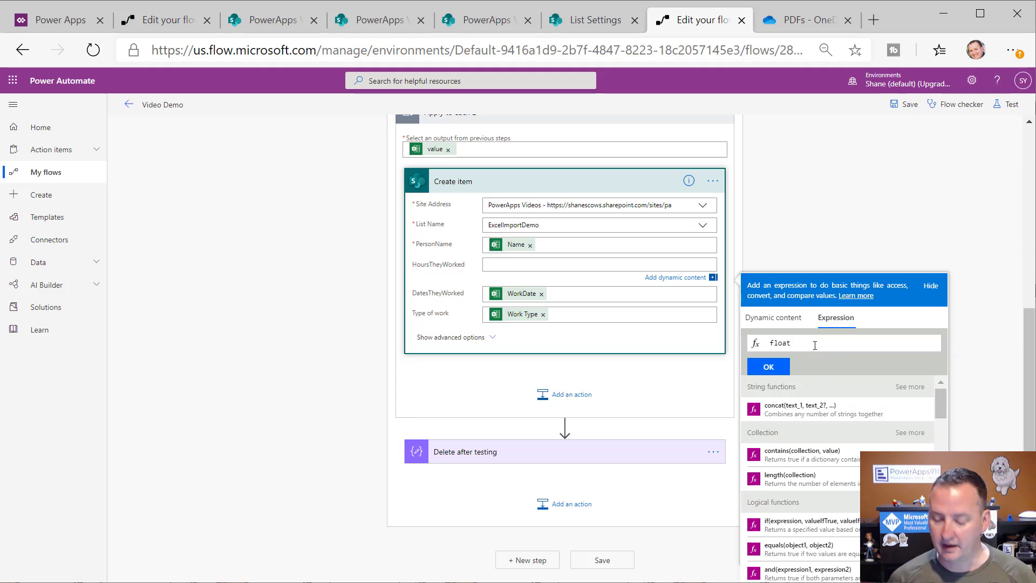
pyautogui.write('(')
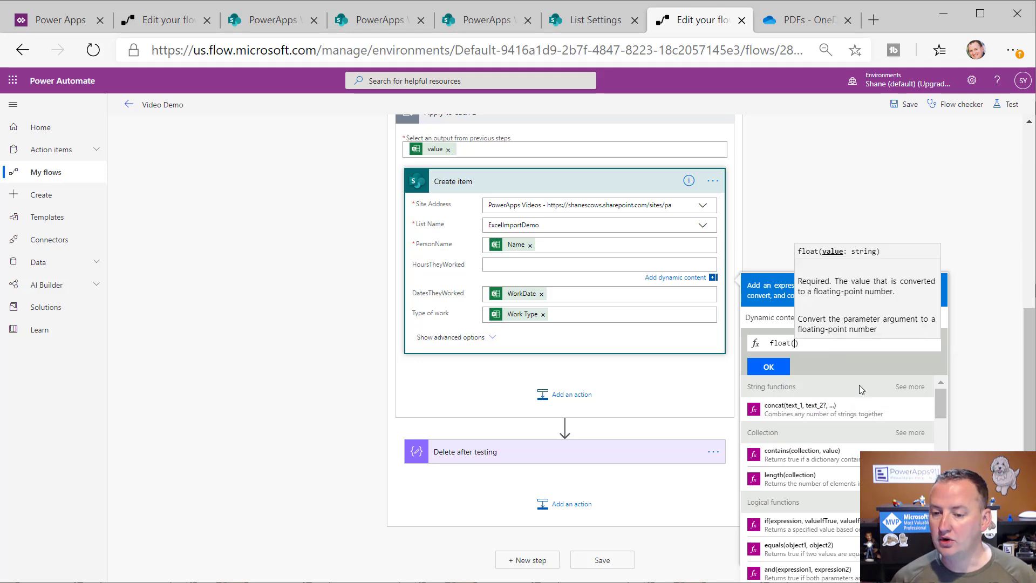
pyautogui.click(770, 319)
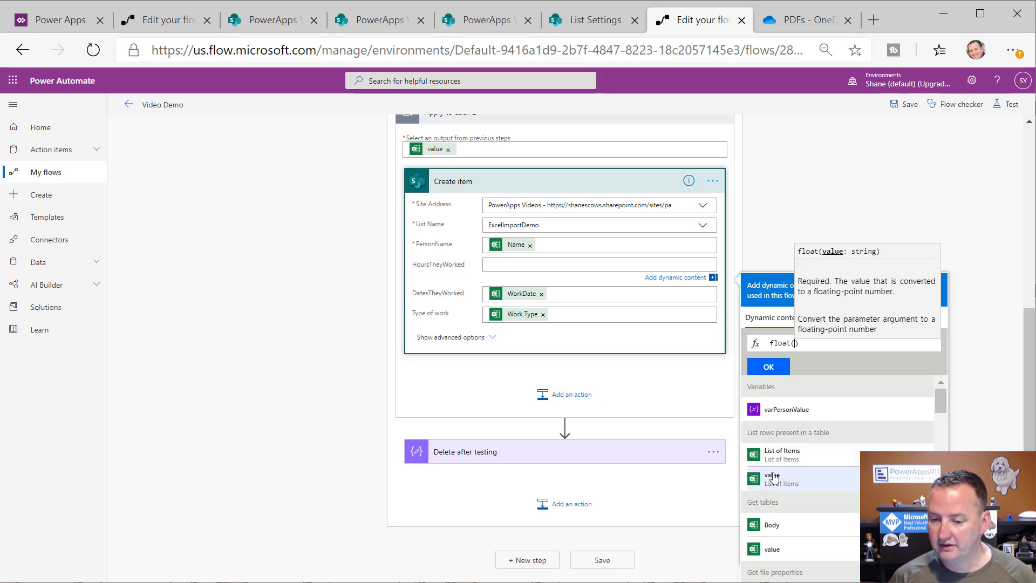
pyautogui.scroll(-2, 788, 473)
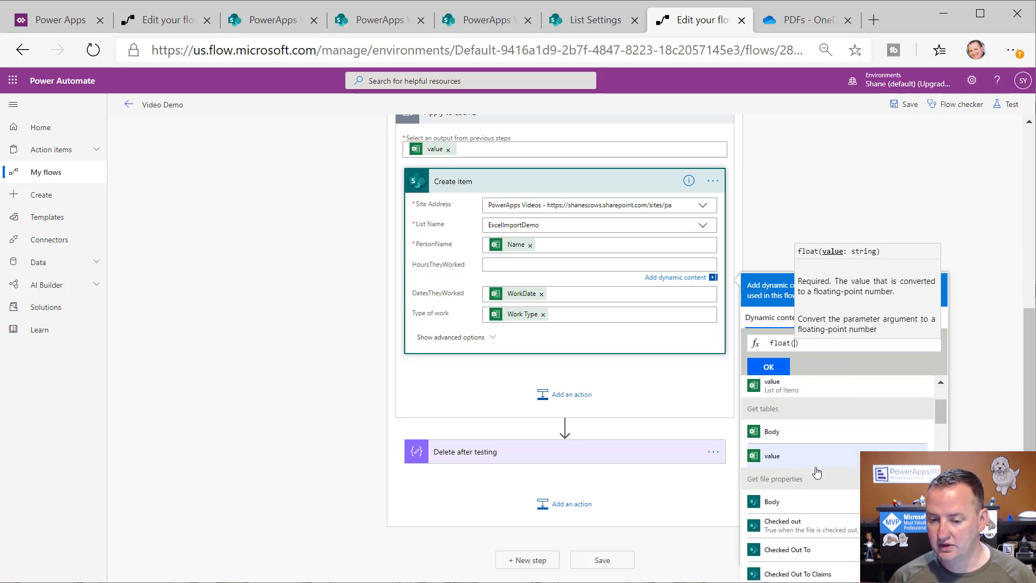
pyautogui.scroll(2, 815, 471)
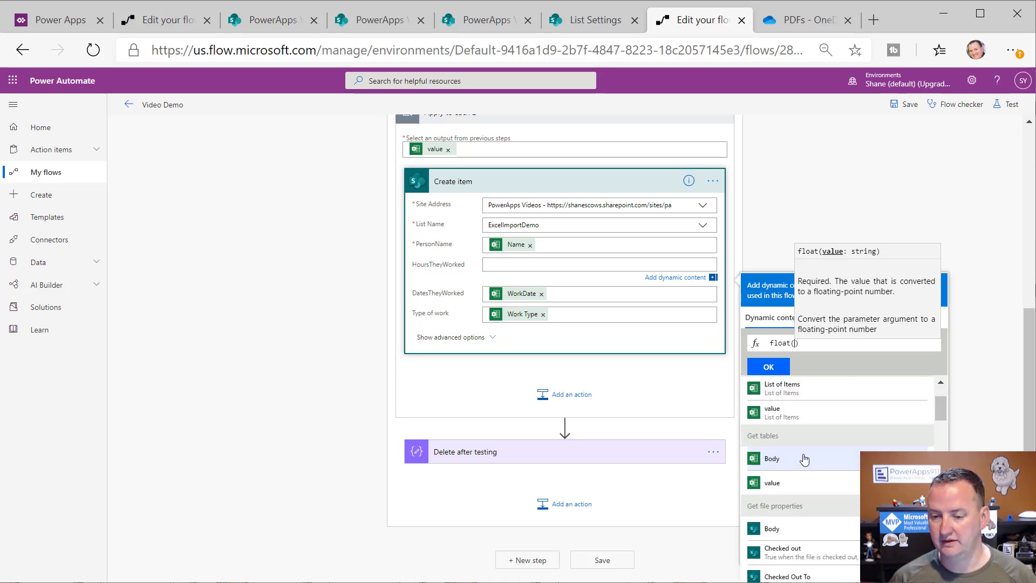
pyautogui.click(781, 365)
# Add the HoursWorked column of the Excel rows behind Work Type in the Type of work field and copy its token
pyautogui.click(577, 321)
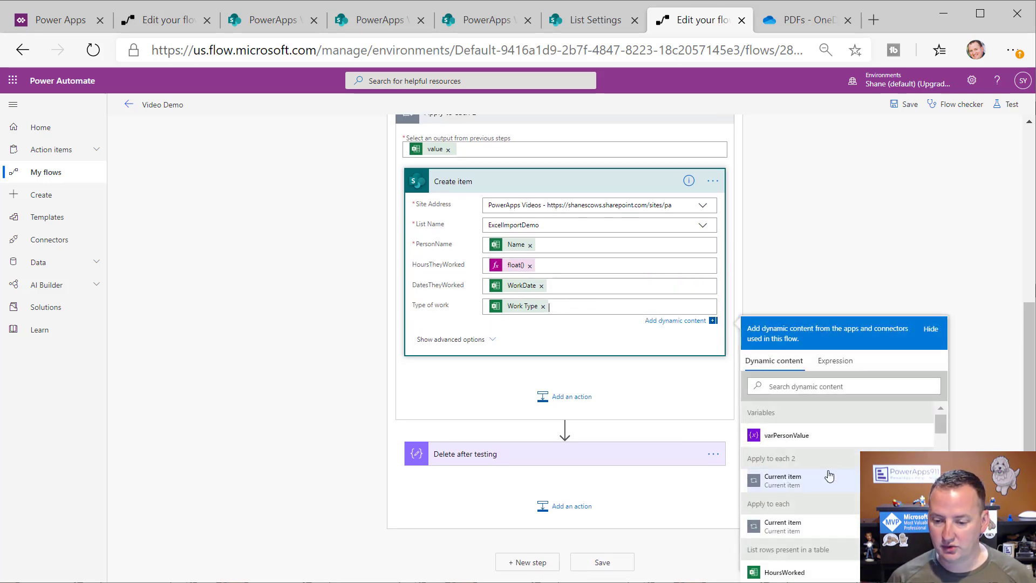
pyautogui.scroll(-1, 793, 485)
pyautogui.click(793, 545)
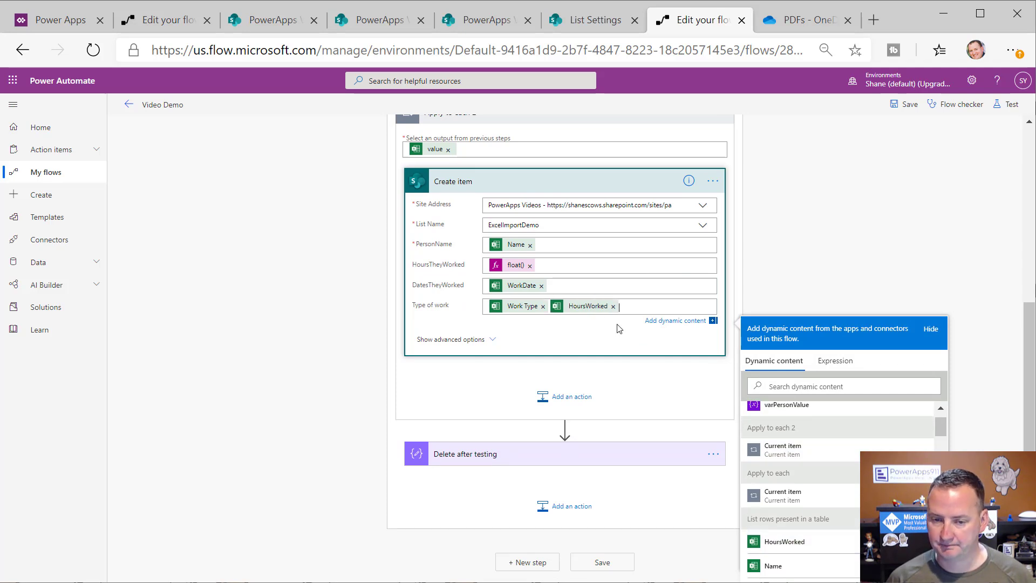
pyautogui.click(590, 306)
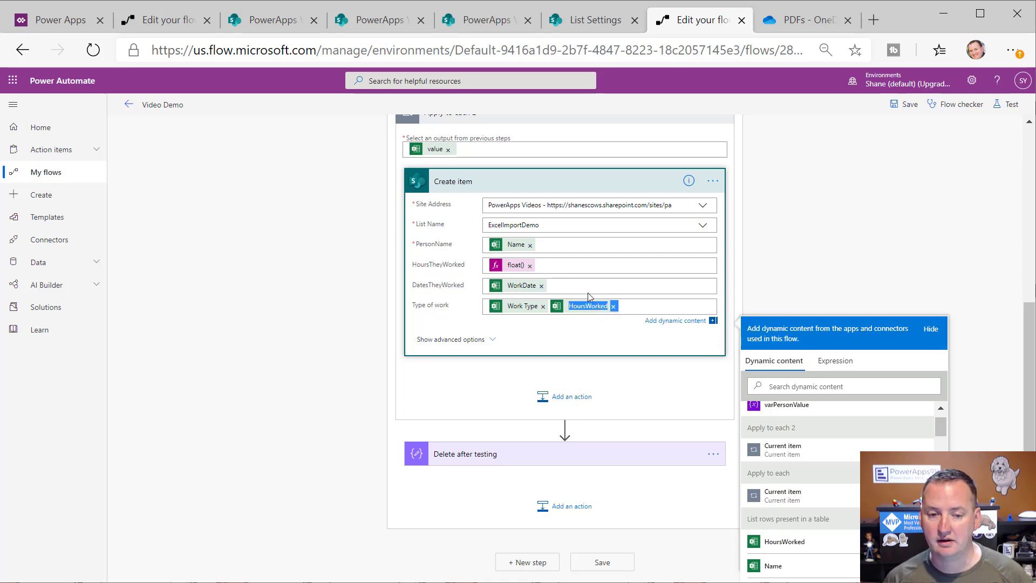
# Paste the copied HoursWorked reference inside the float() expression of HoursTheyWorked and remove its leading @{
pyautogui.click(511, 265)
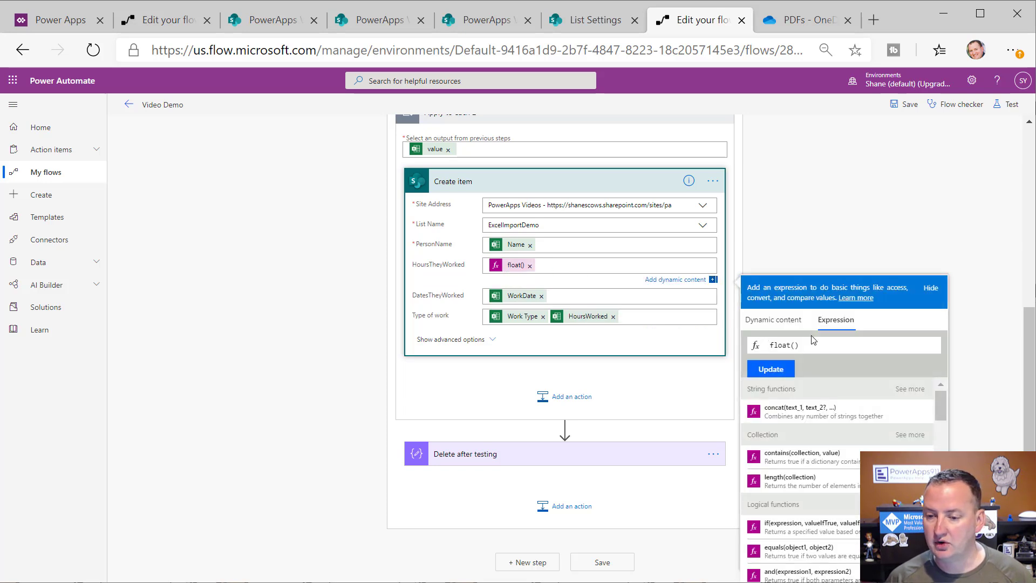
pyautogui.hotkey('ctrl', 'v')
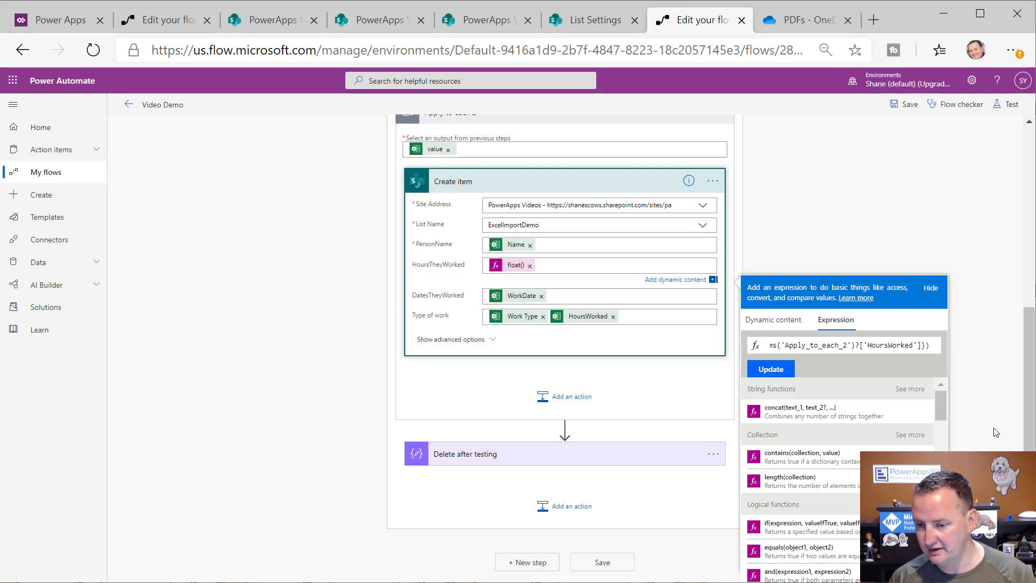
pyautogui.doubleClick(822, 345)
pyautogui.press('Home')
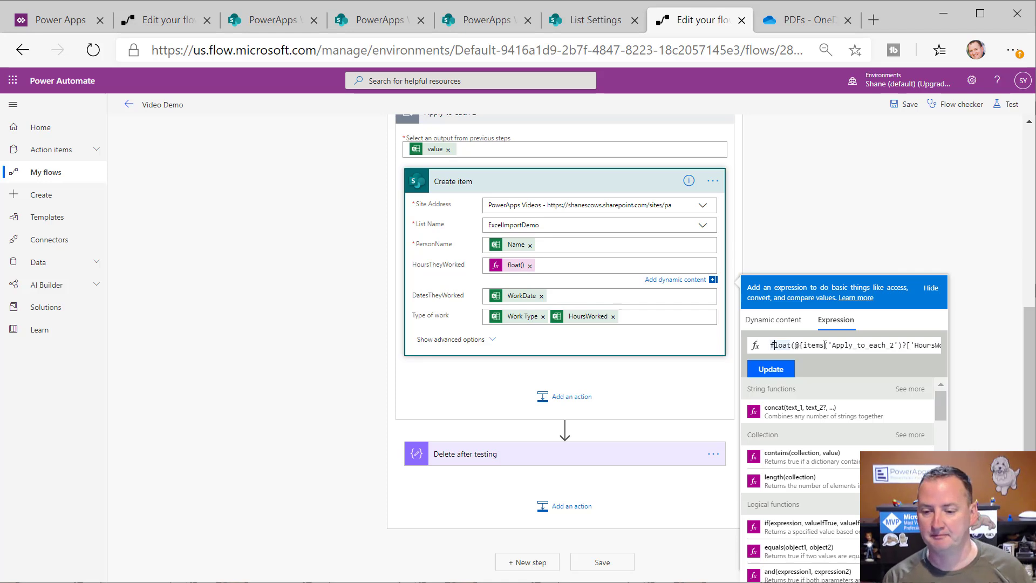
pyautogui.press('Right')
pyautogui.press('Right')
pyautogui.press('Right')
pyautogui.press('Right')
pyautogui.press('Right')
pyautogui.press('Right')
pyautogui.press('Right')
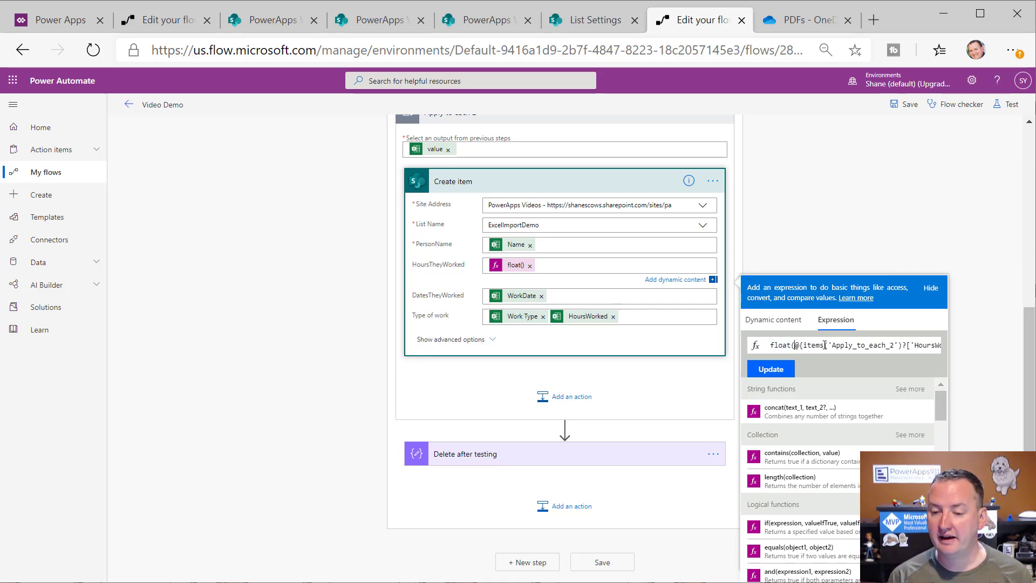
pyautogui.press('BackSpace')
pyautogui.press('Delete')
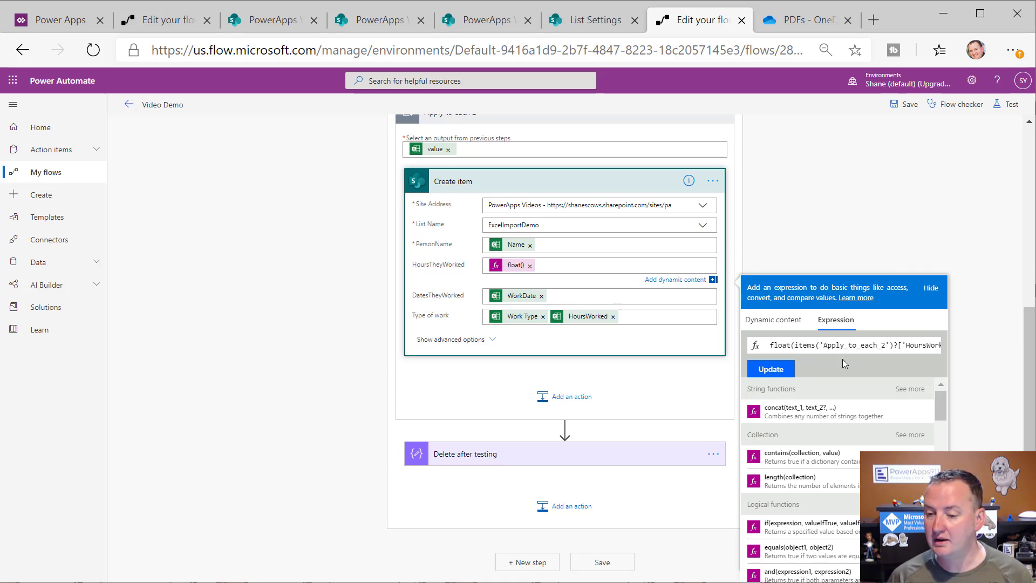
# Remove the reference's closing brace and update the HoursTheyWorked expression to float(items('Apply_to_each_2')?['HoursWorked'])
pyautogui.scroll(2, 459, 180)
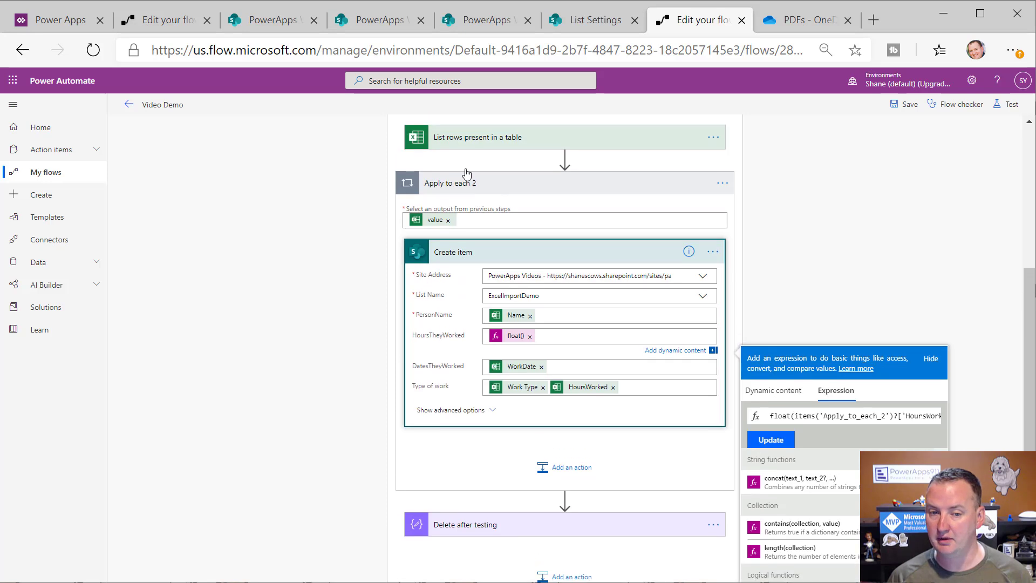
pyautogui.click(919, 417)
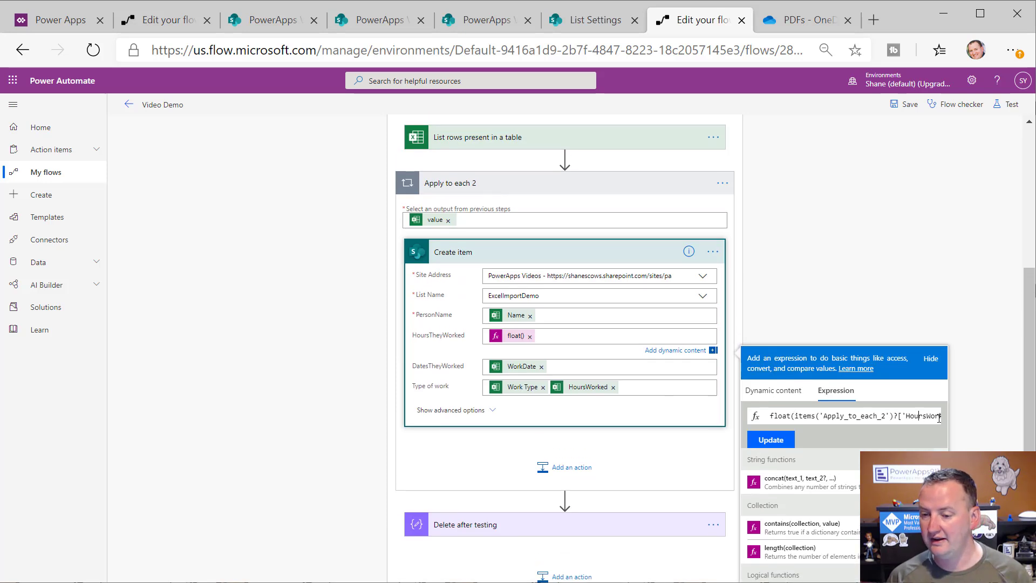
pyautogui.press('End')
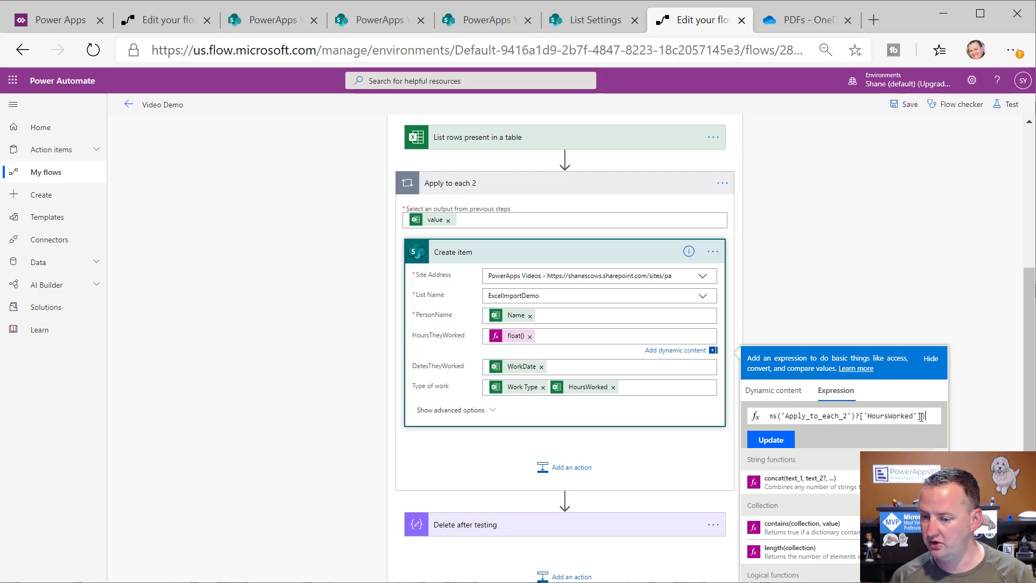
pyautogui.click(785, 442)
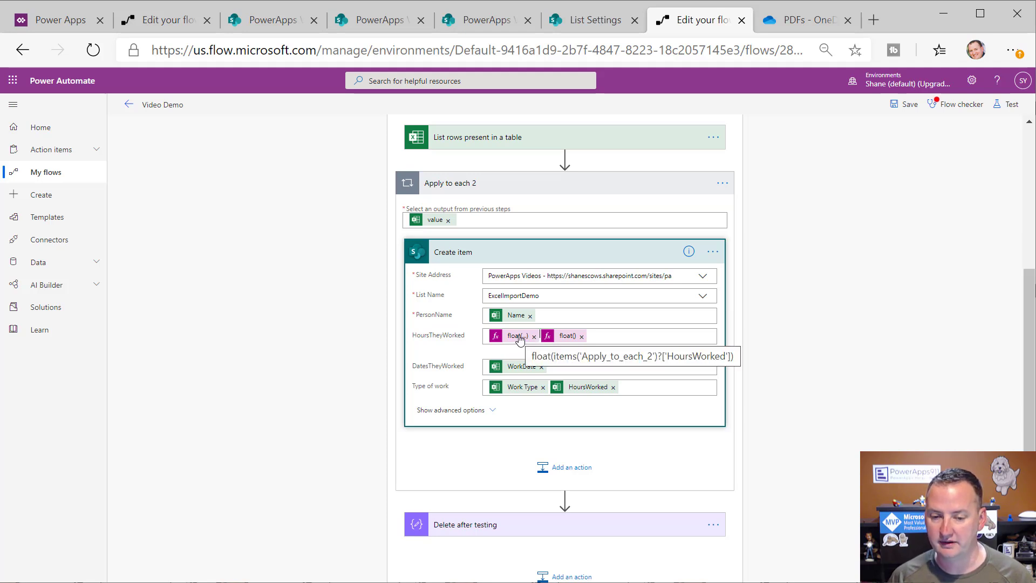
# Delete the leftover empty float() from HoursTheyWorked and the extra HoursWorked token from Type of work
pyautogui.click(582, 336)
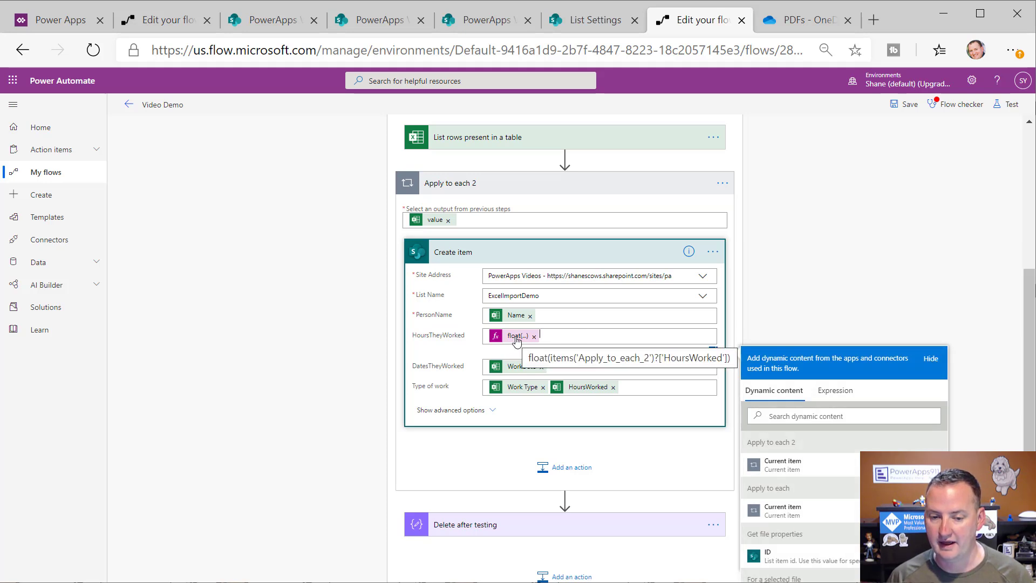
pyautogui.click(613, 387)
pyautogui.click(775, 312)
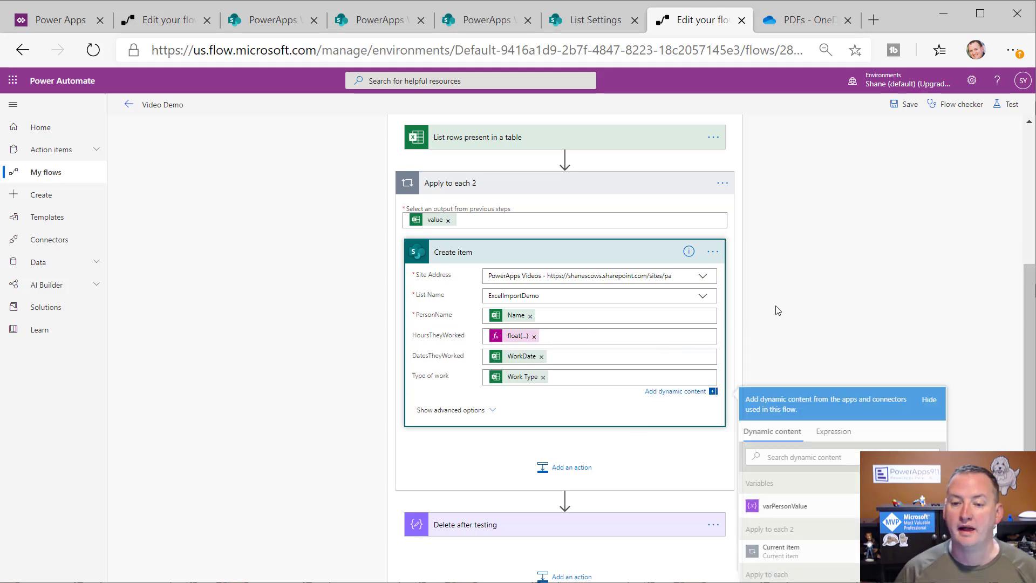
# Replace the fixed table in List rows present in a table with the Name value from Get tables
pyautogui.scroll(1, 567, 335)
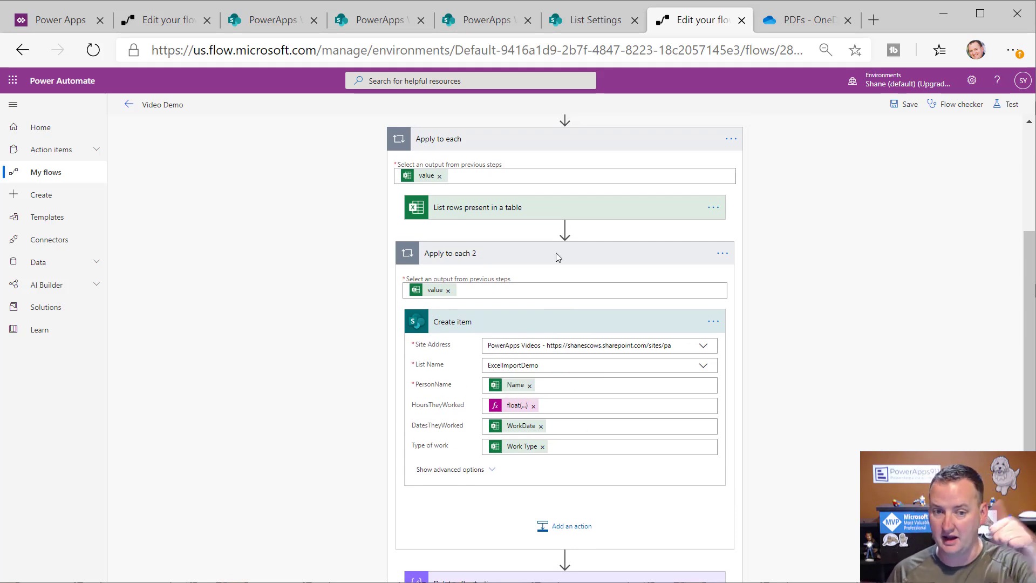
pyautogui.click(562, 209)
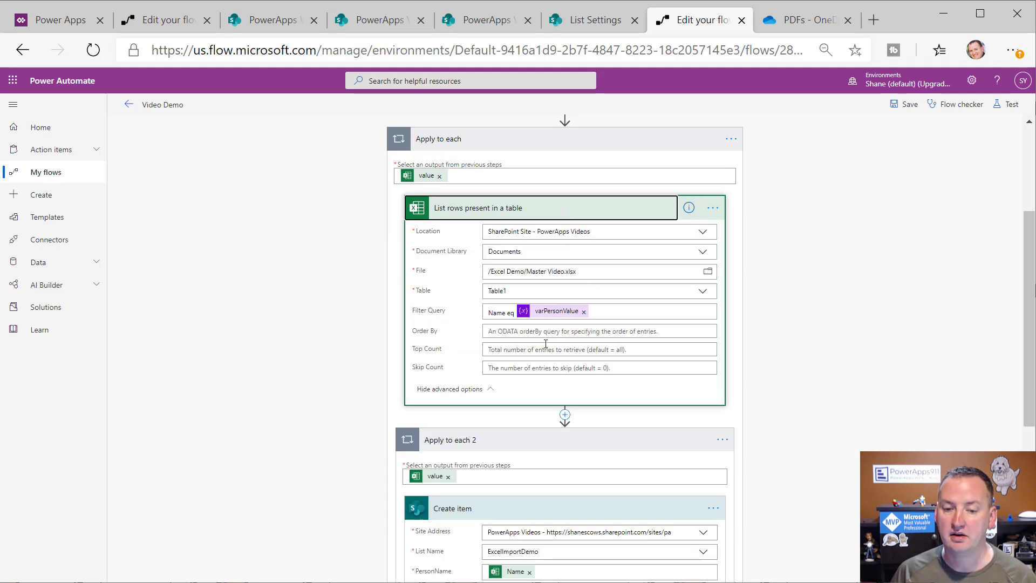
pyautogui.click(702, 293)
pyautogui.click(516, 322)
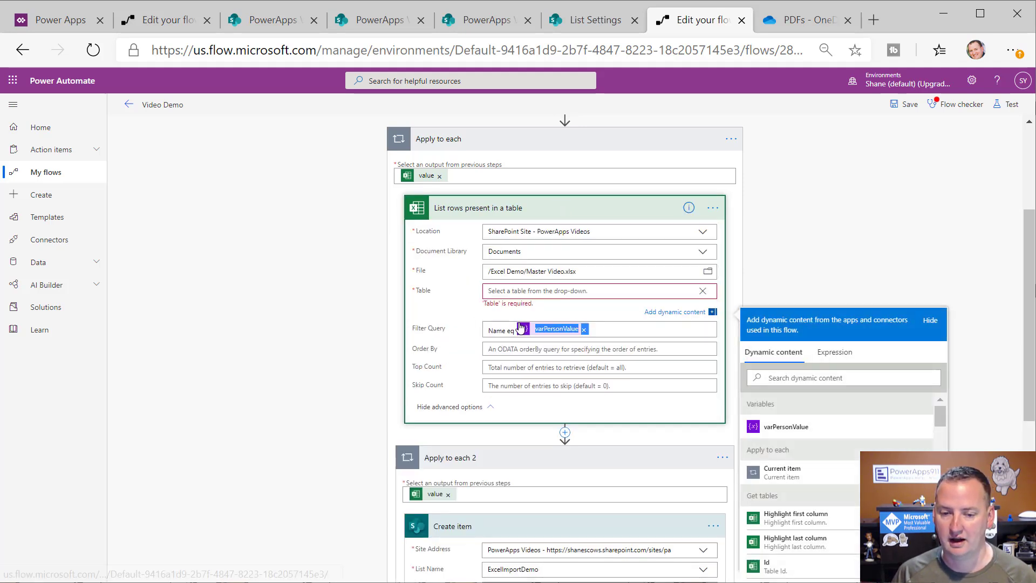
pyautogui.click(564, 292)
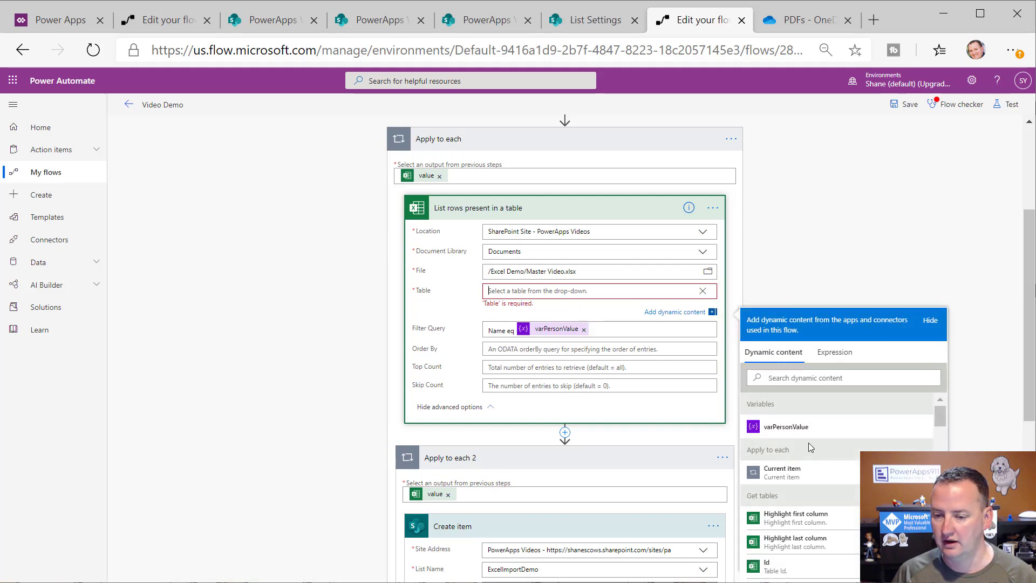
pyautogui.scroll(-1, 834, 490)
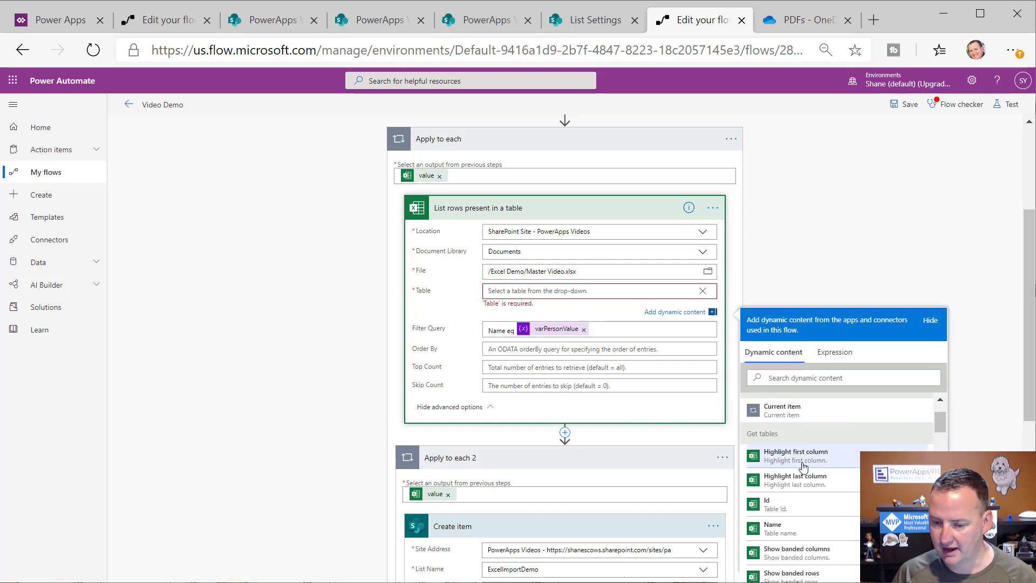
pyautogui.scroll(-1, 806, 499)
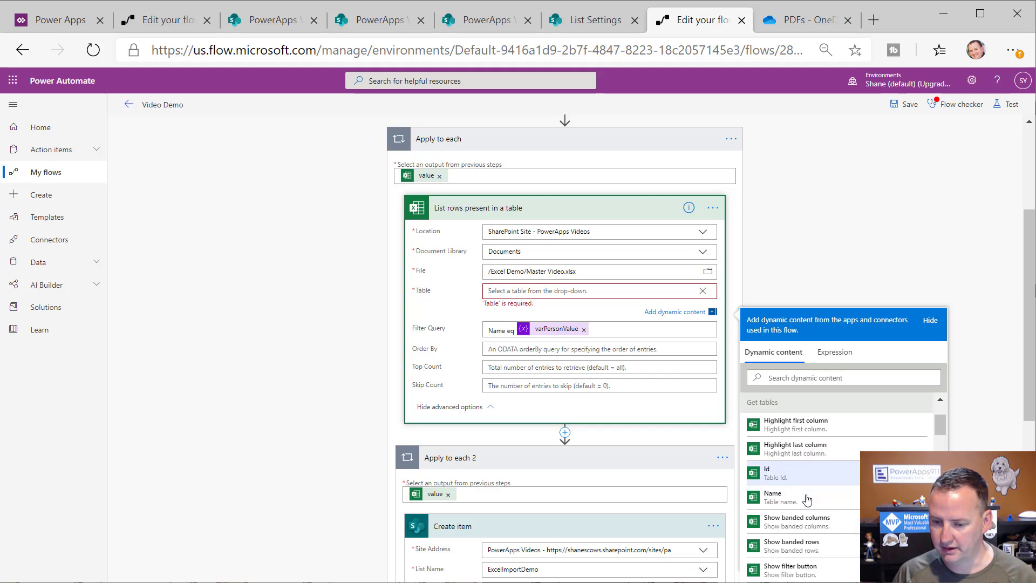
pyautogui.click(791, 467)
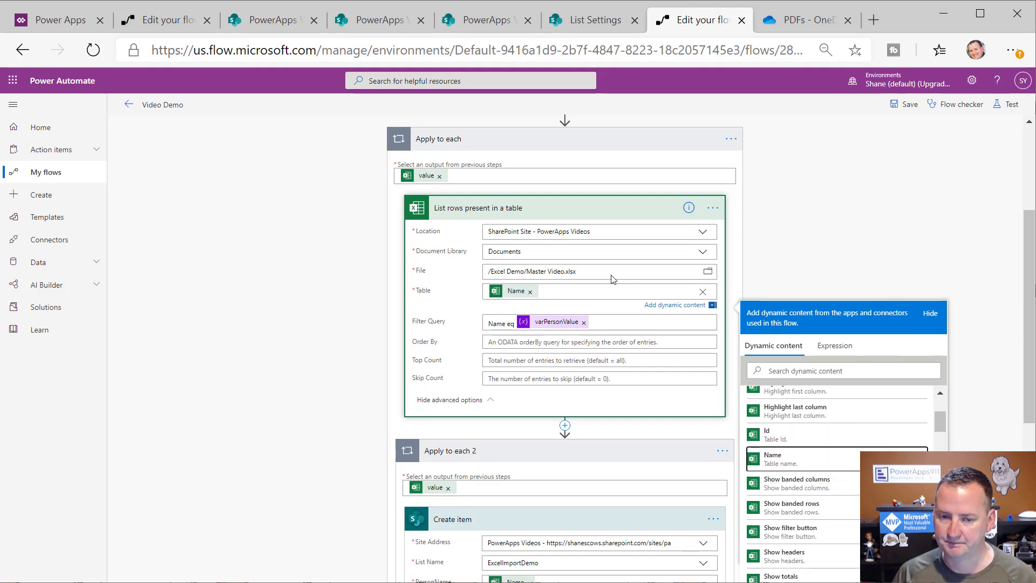
# Replace the fixed file in List rows present in a table with the Identifier value from Get file properties
pyautogui.click(707, 271)
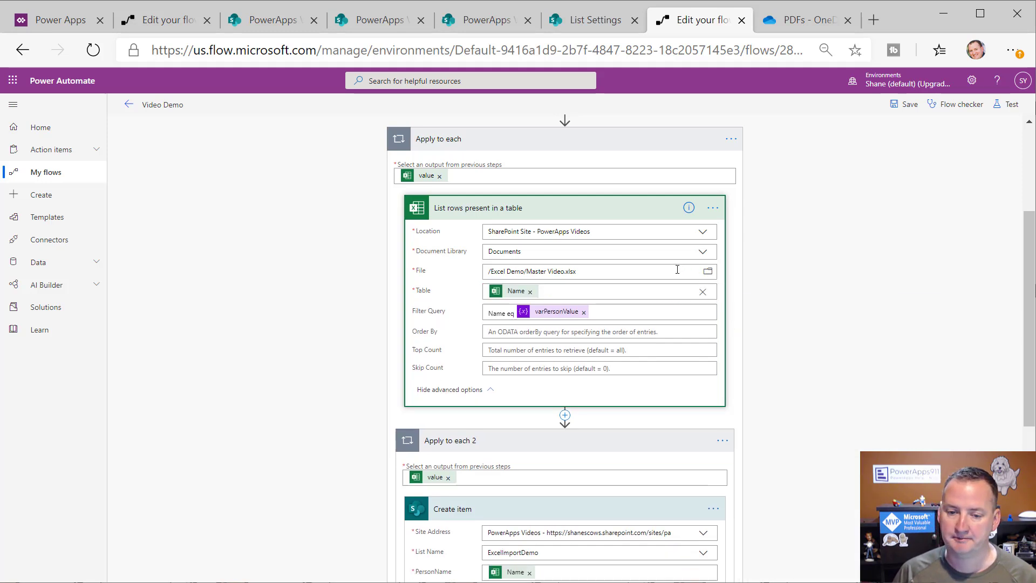
pyautogui.moveTo(621, 271); pyautogui.dragTo(440, 285)
pyautogui.press('BackSpace')
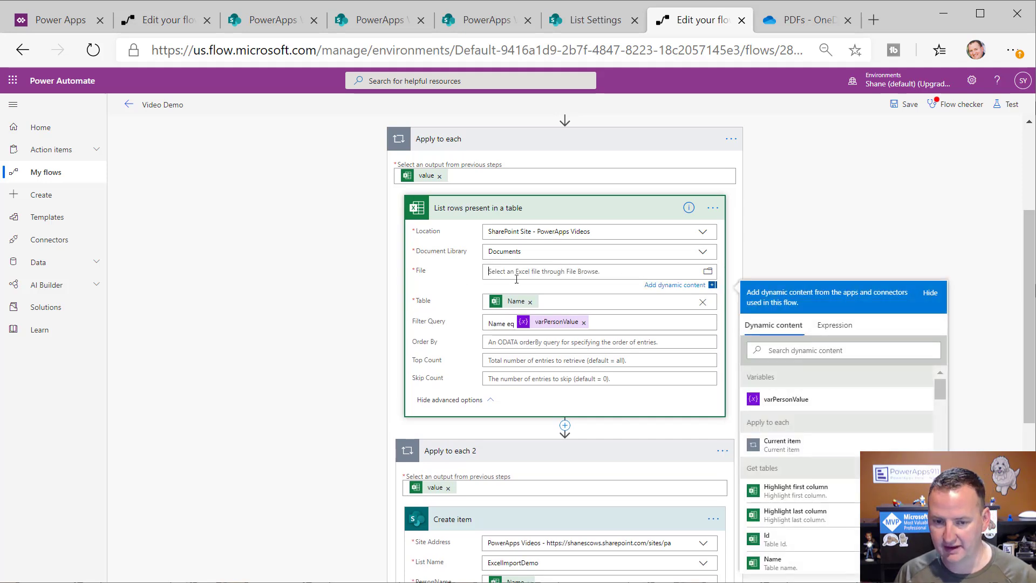
pyautogui.scroll(-8, 845, 437)
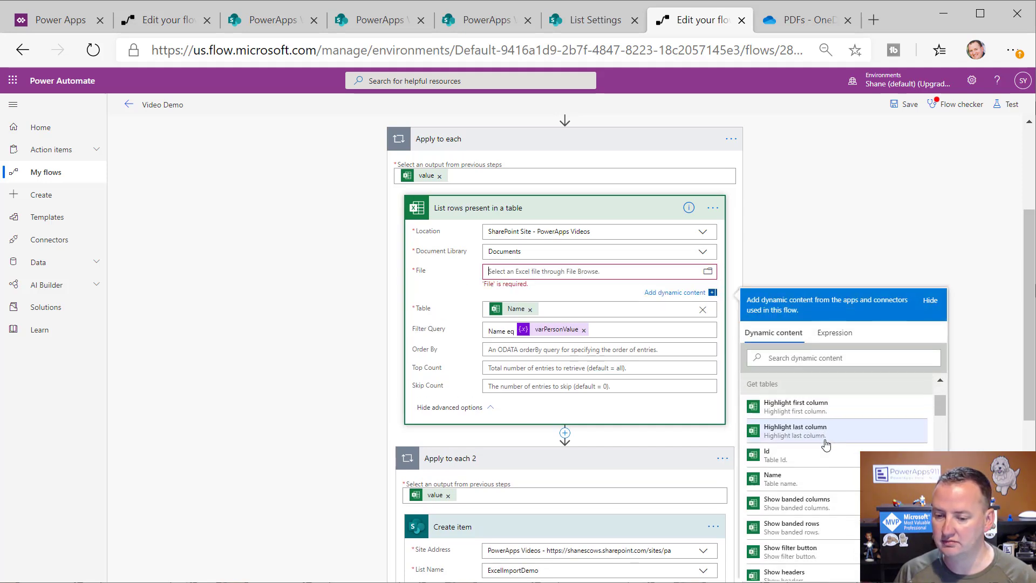
pyautogui.scroll(-10, 816, 431)
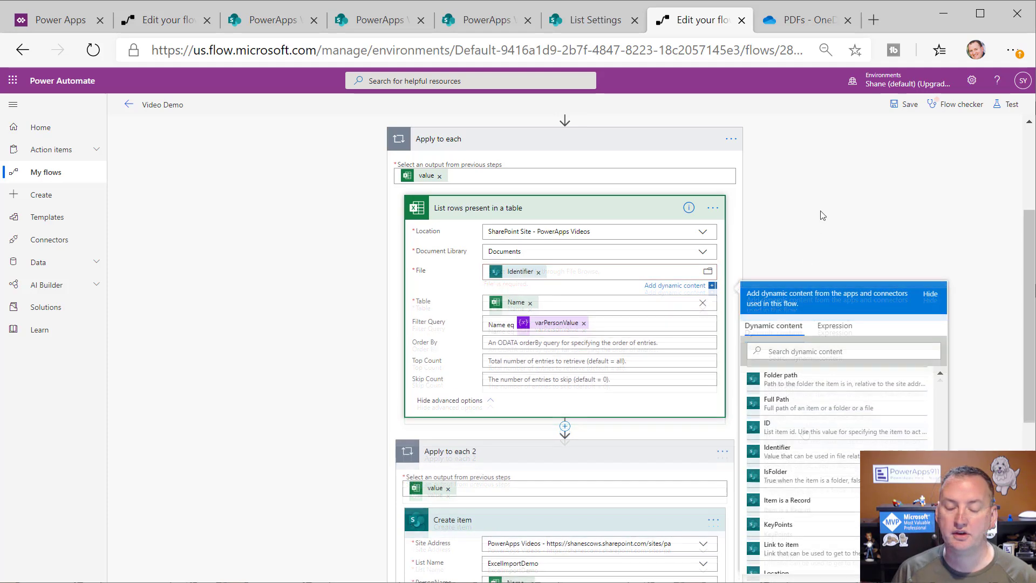
pyautogui.click(821, 214)
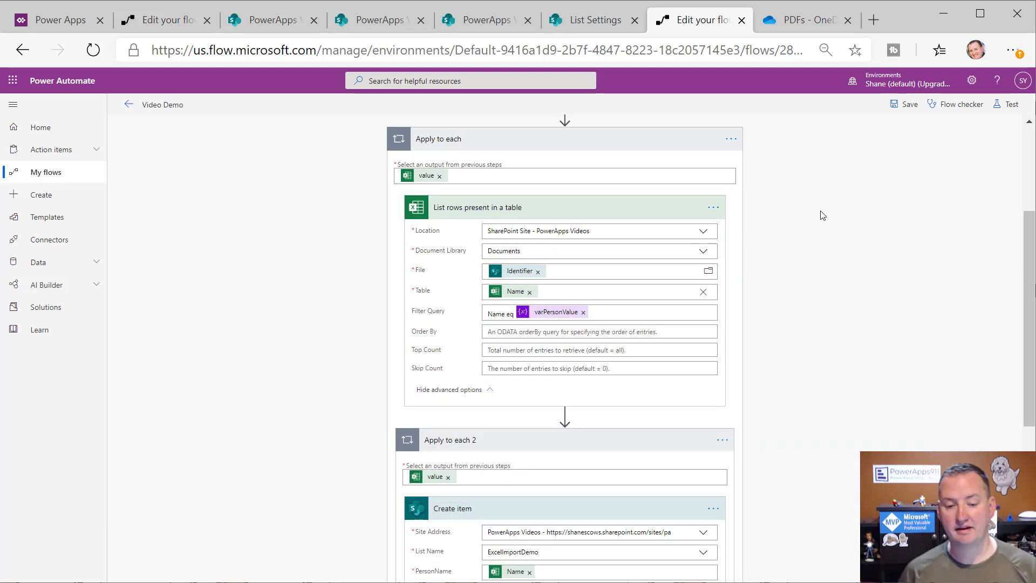
# Review the Apply to each actions and save the Video Demo flow
pyautogui.scroll(-3, 654, 351)
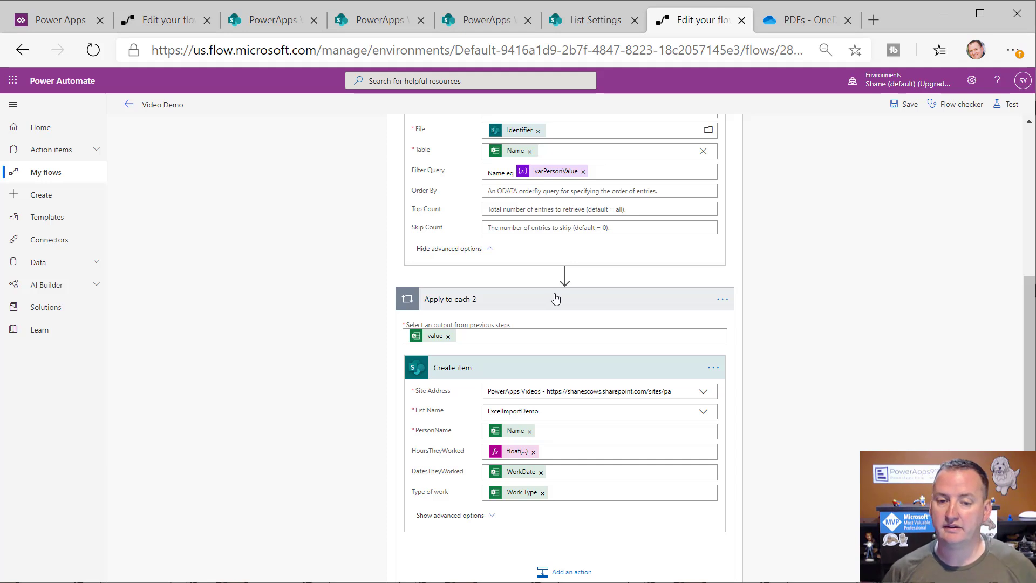
pyautogui.scroll(3, 591, 270)
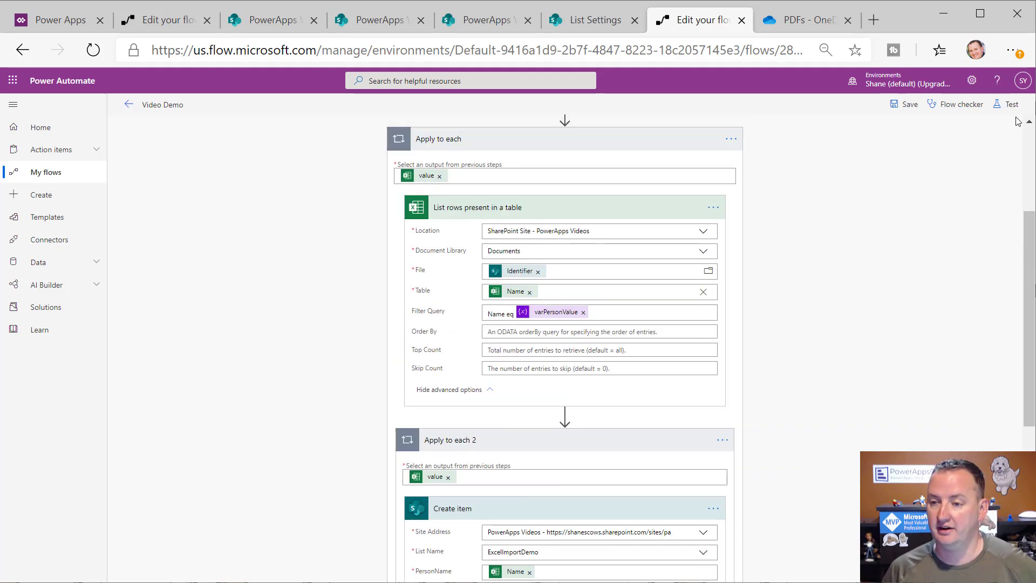
pyautogui.click(911, 107)
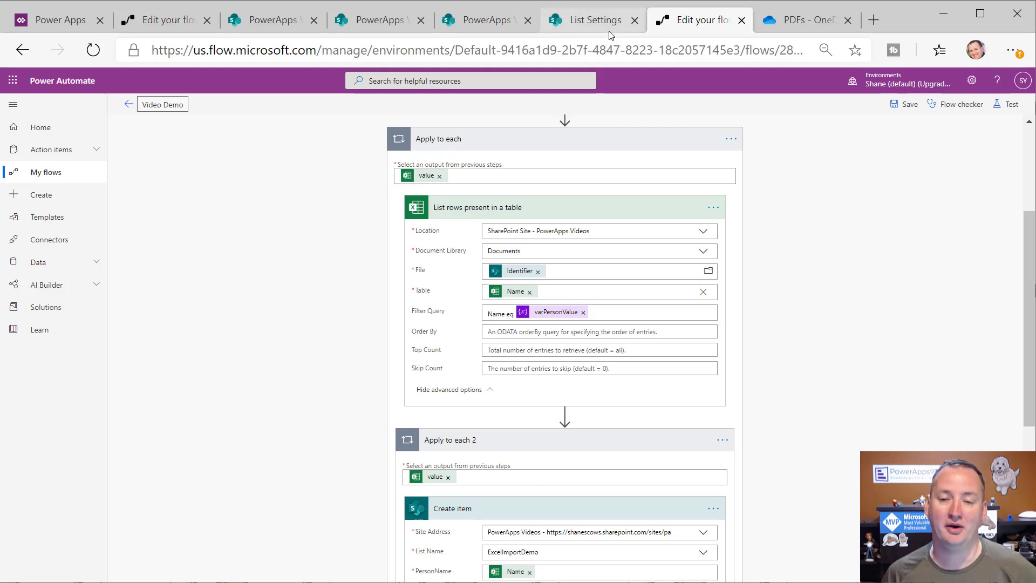
# Switch to the Excel Demo folder in SharePoint, select Master Video.xlsx and run the Video Demo flow on it
pyautogui.click(482, 21)
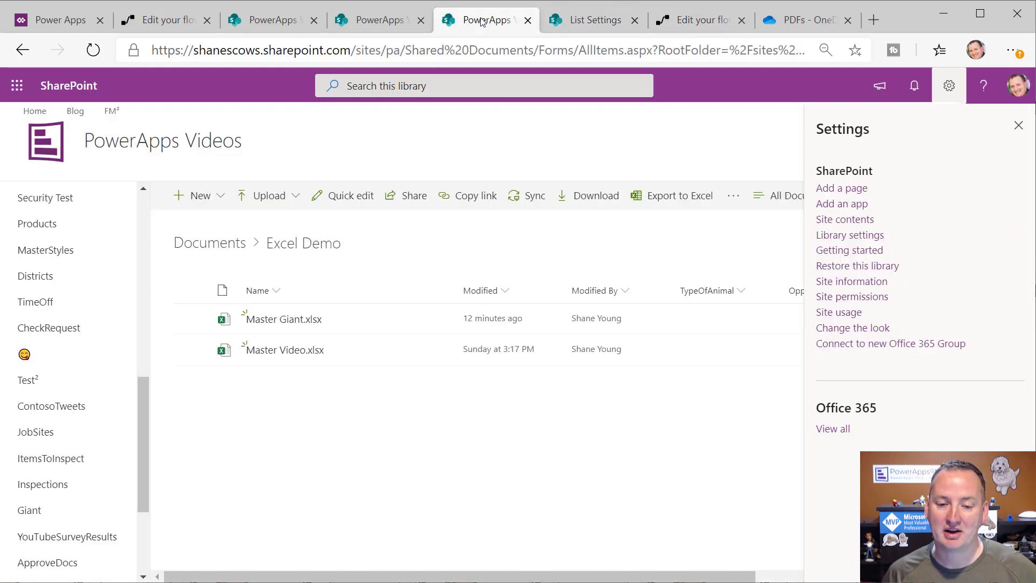
pyautogui.click(1018, 126)
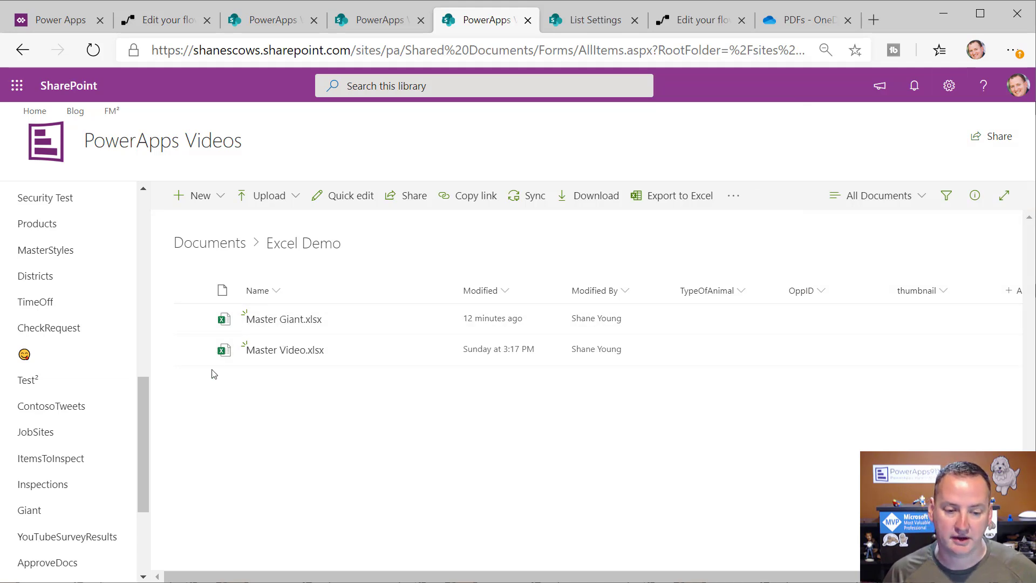
pyautogui.click(191, 350)
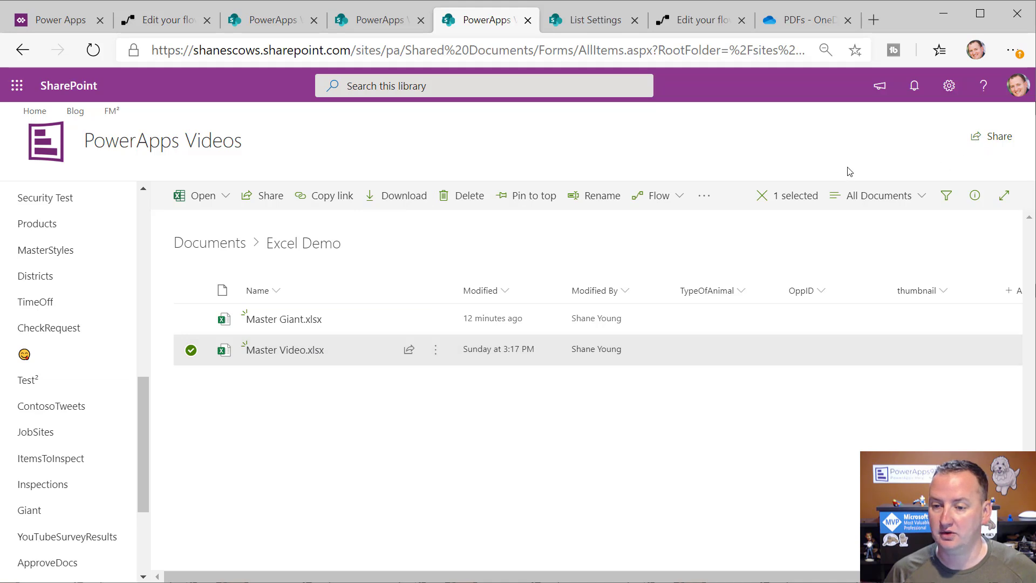
pyautogui.click(699, 197)
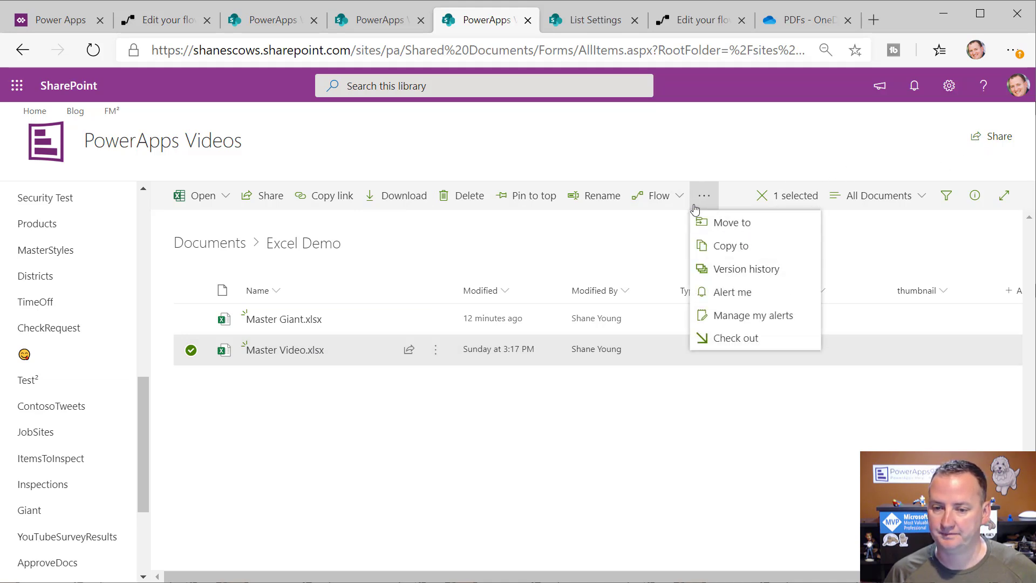
pyautogui.click(656, 195)
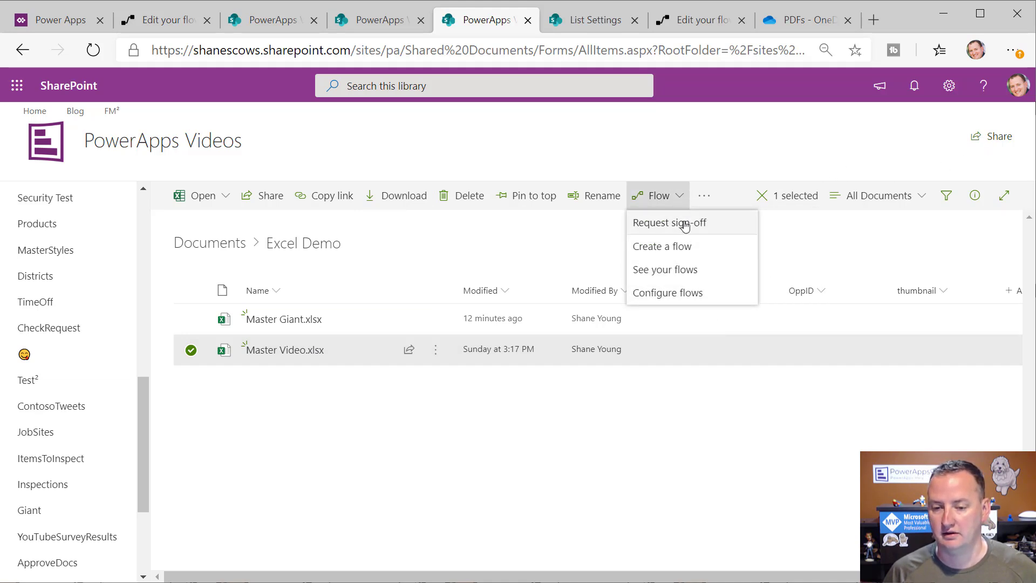
pyautogui.click(684, 294)
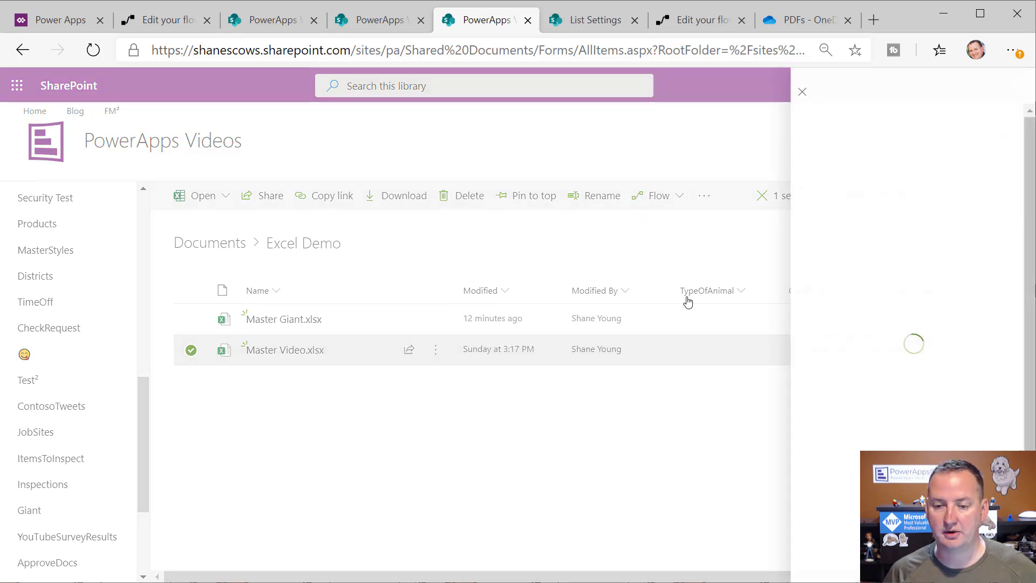
pyautogui.click(885, 258)
# Switch to Power Automate, open the running Video Demo run and examine the progress and inputs of Get tables
pyautogui.click(696, 20)
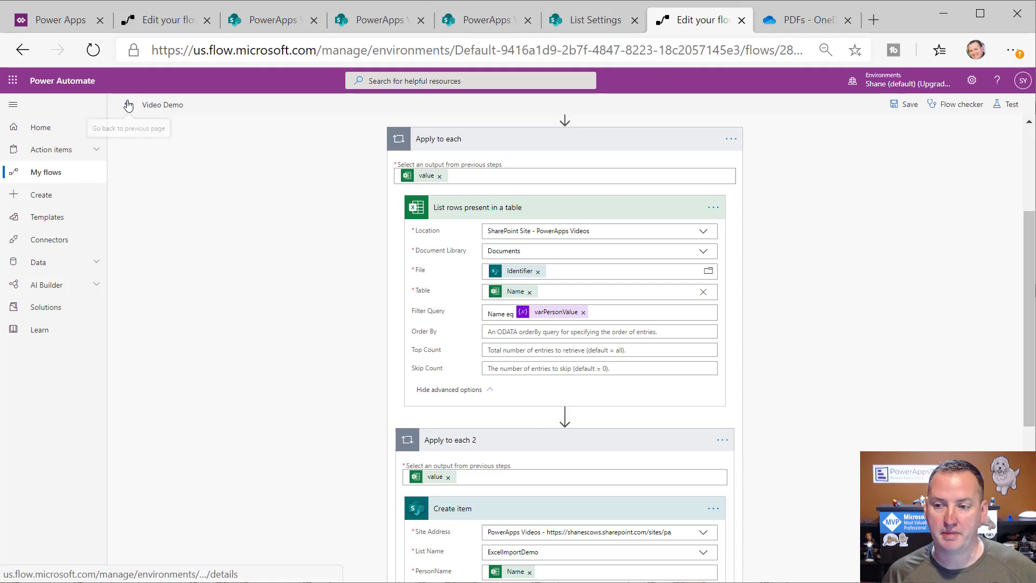
pyautogui.click(128, 105)
pyautogui.press('Return')
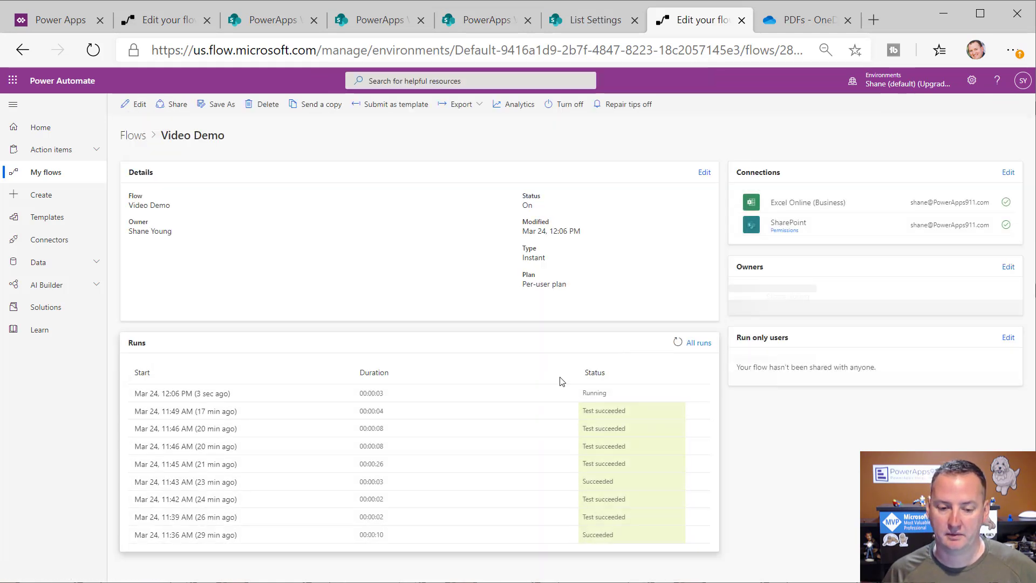
pyautogui.click(225, 395)
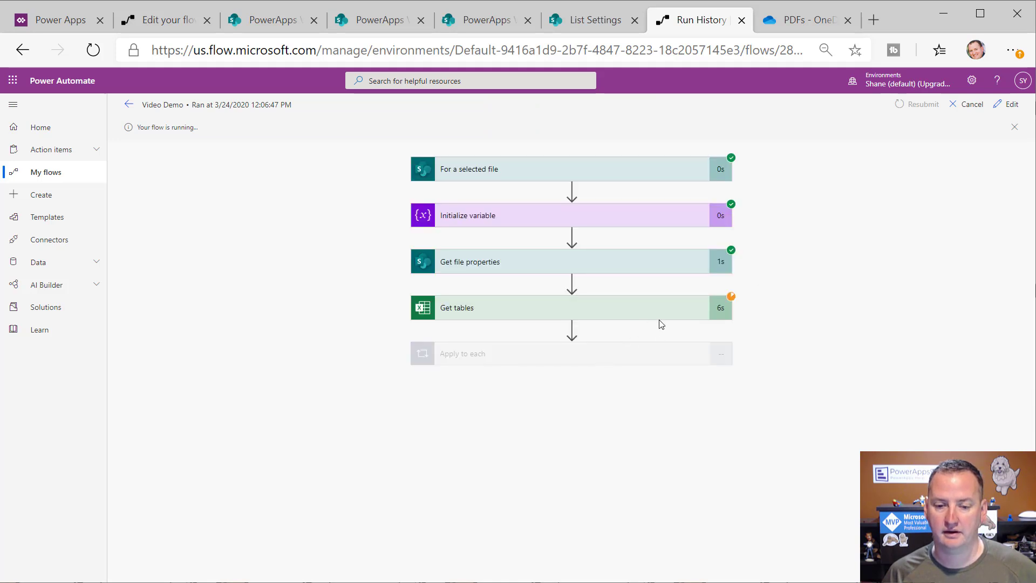
pyautogui.click(607, 310)
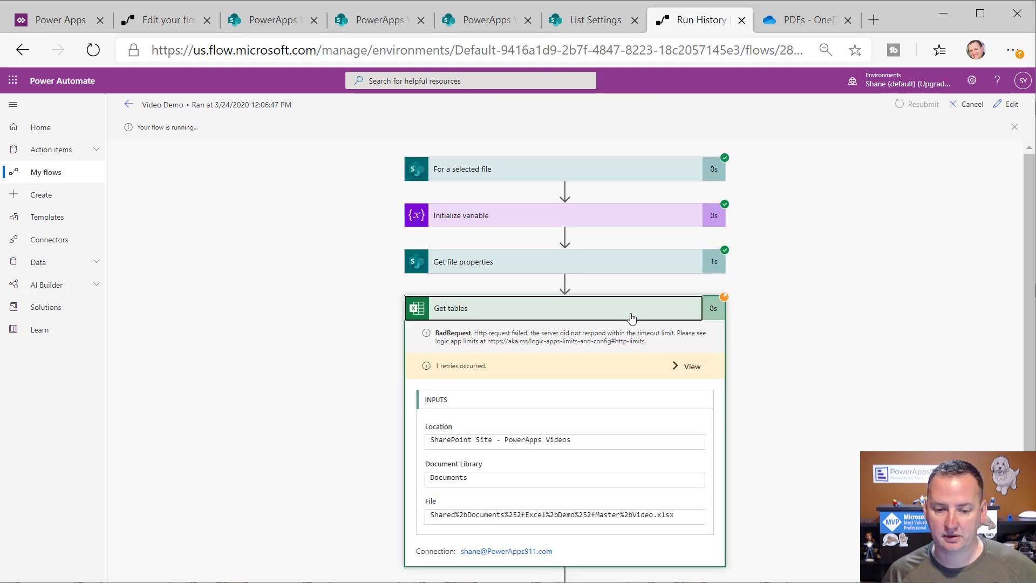
pyautogui.scroll(-1, 683, 381)
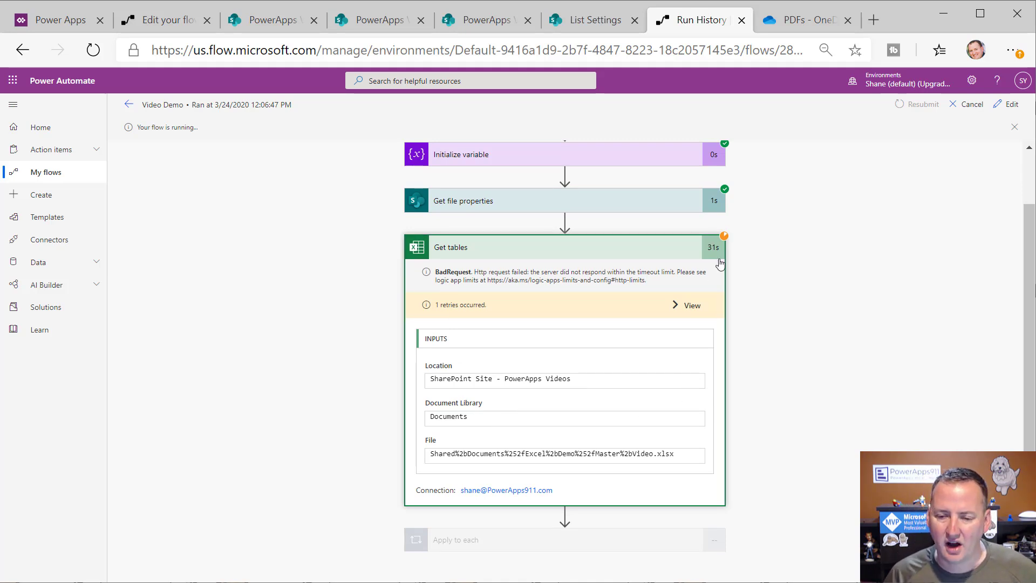
pyautogui.click(129, 105)
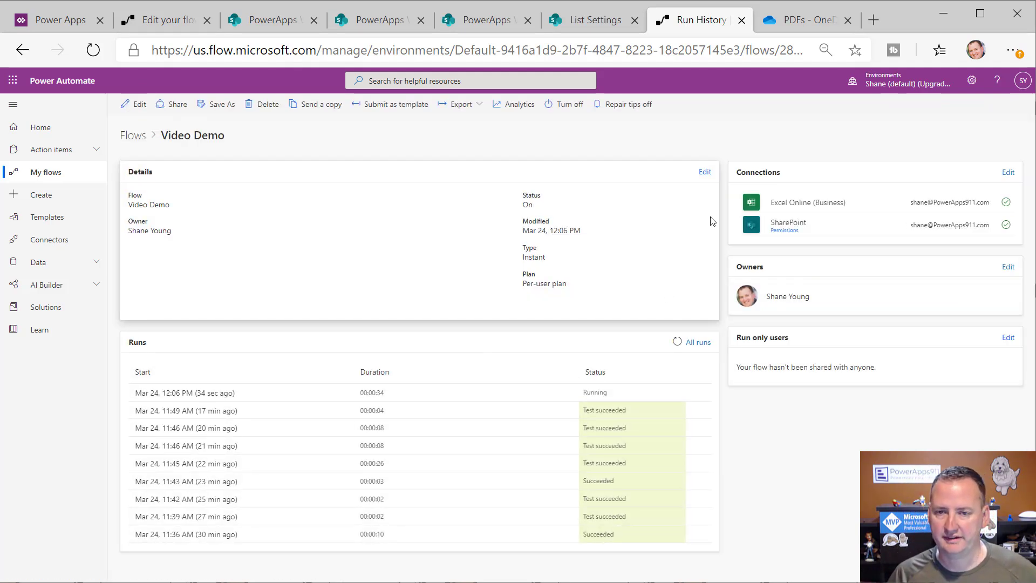
# Return to the SharePoint folder and run the Video Demo flow on Master Video.xlsx again
pyautogui.click(486, 20)
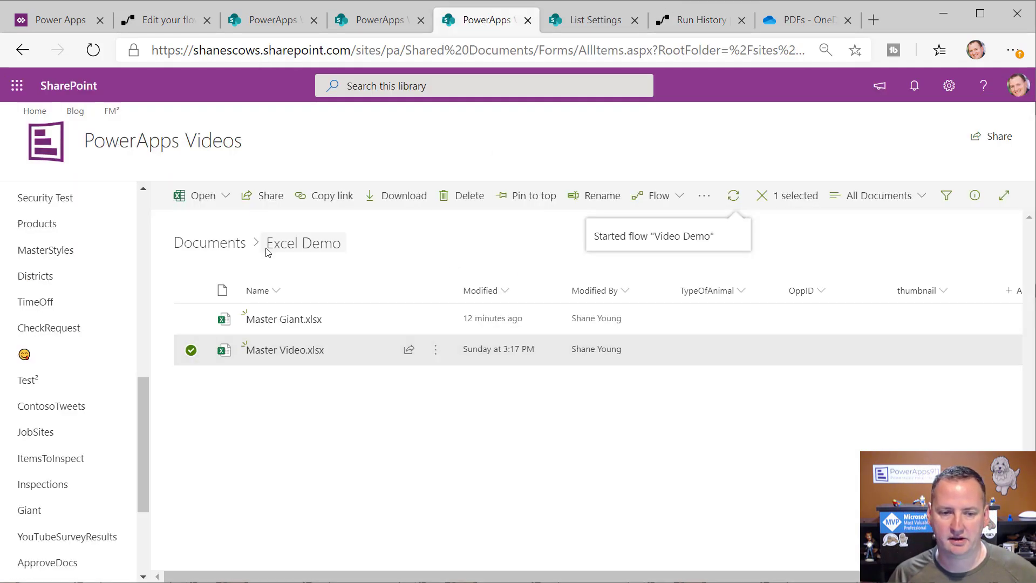
pyautogui.click(671, 195)
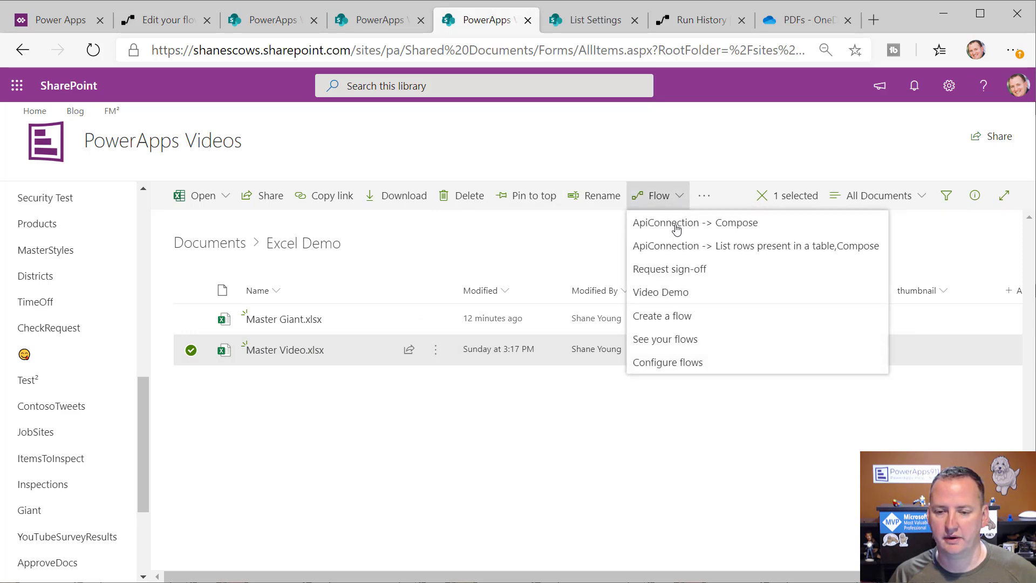
pyautogui.click(674, 292)
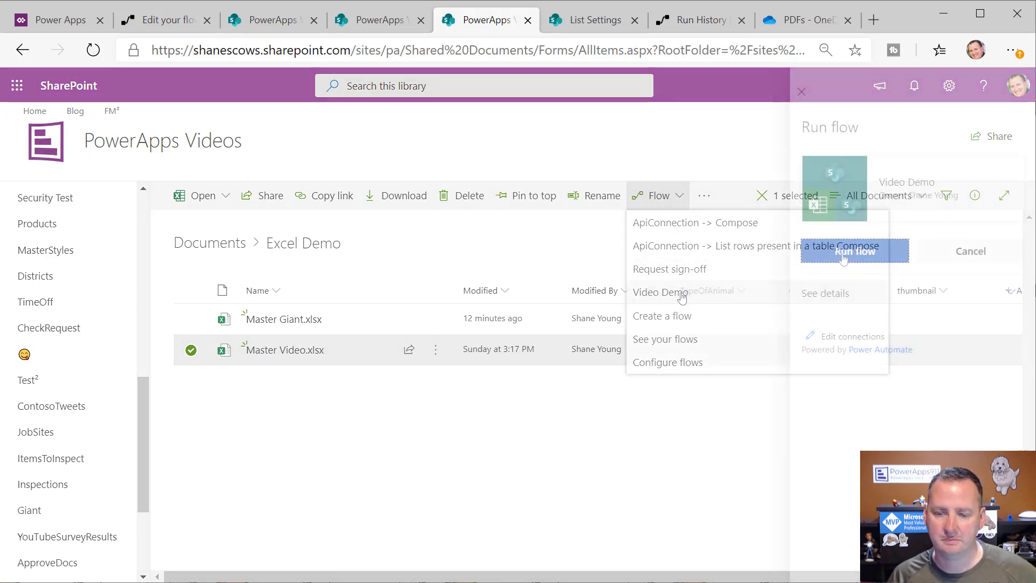
pyautogui.click(881, 250)
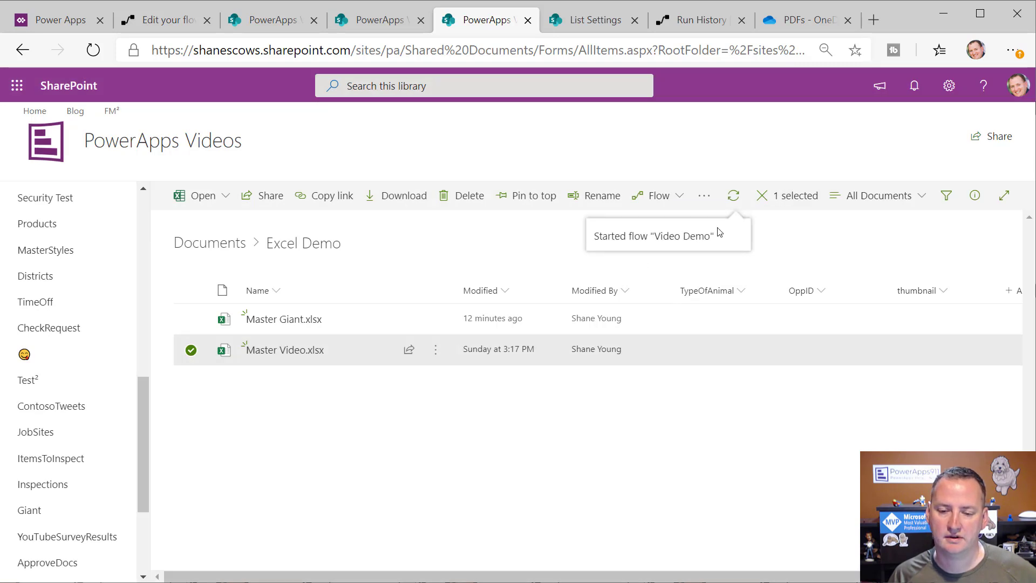
# Switch to Power Automate, refresh the Video Demo run history and open the newest run to check its details
pyautogui.click(700, 20)
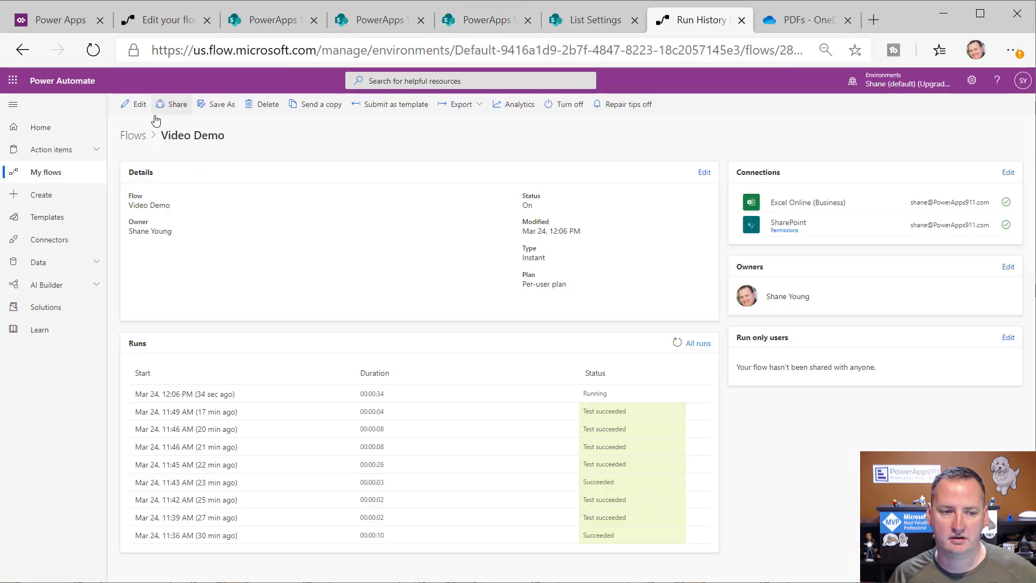
pyautogui.click(99, 50)
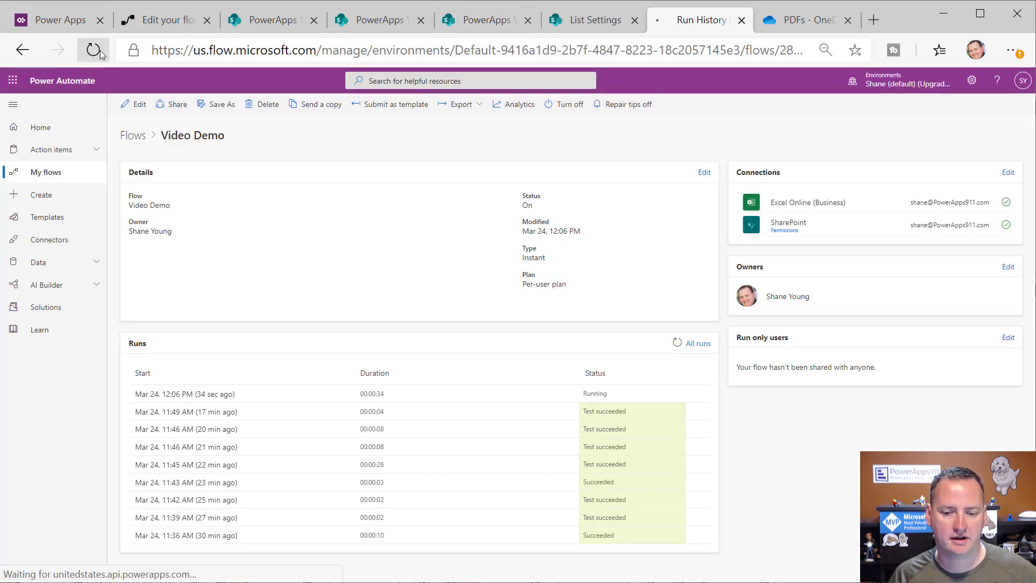
pyautogui.click(186, 412)
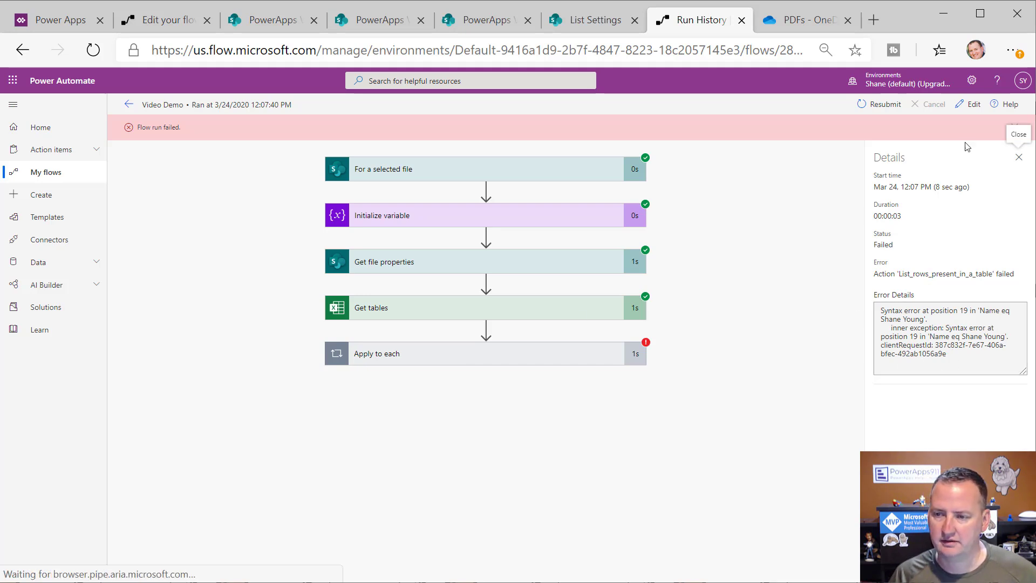
# Edit the flow and enclose varPersonValue in single quotes in the Filter Query of List rows present in a table
pyautogui.click(969, 104)
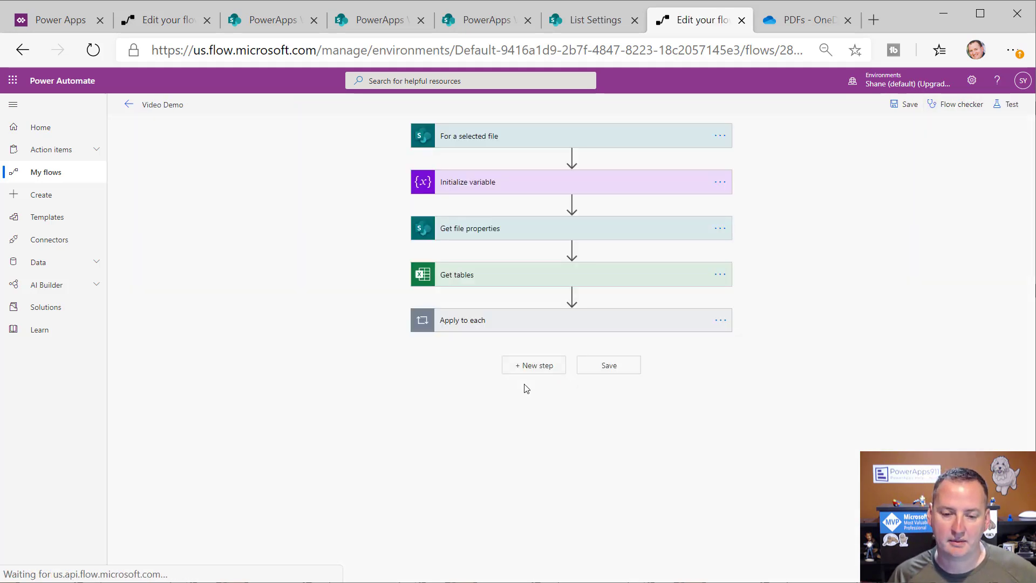
pyautogui.click(533, 321)
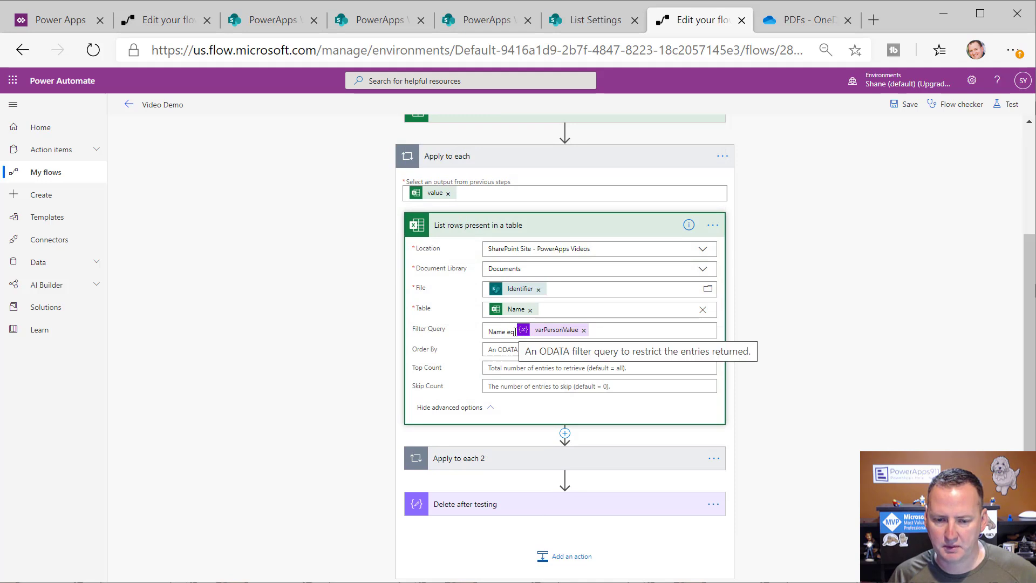
pyautogui.click(512, 331)
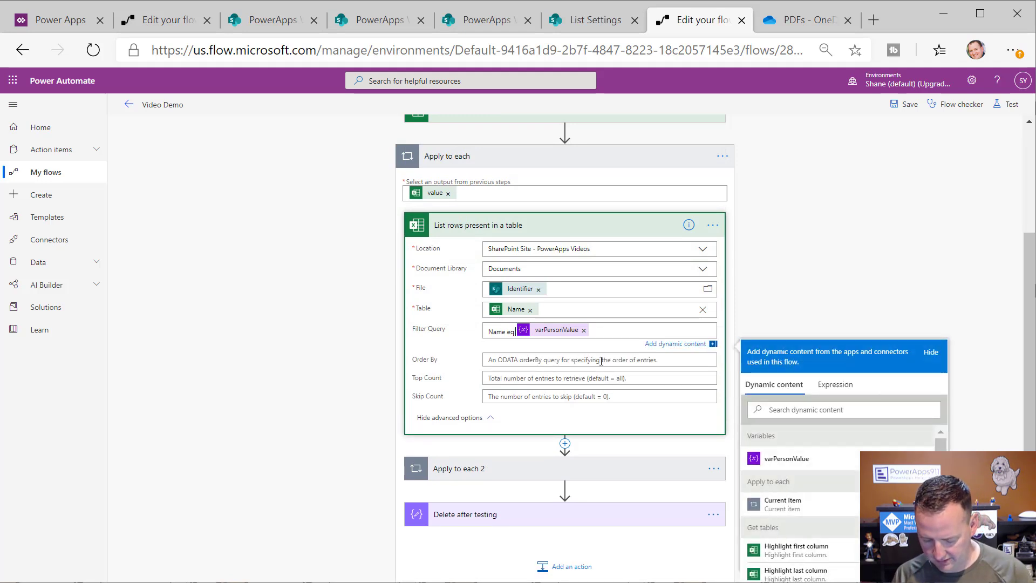
pyautogui.write("'")
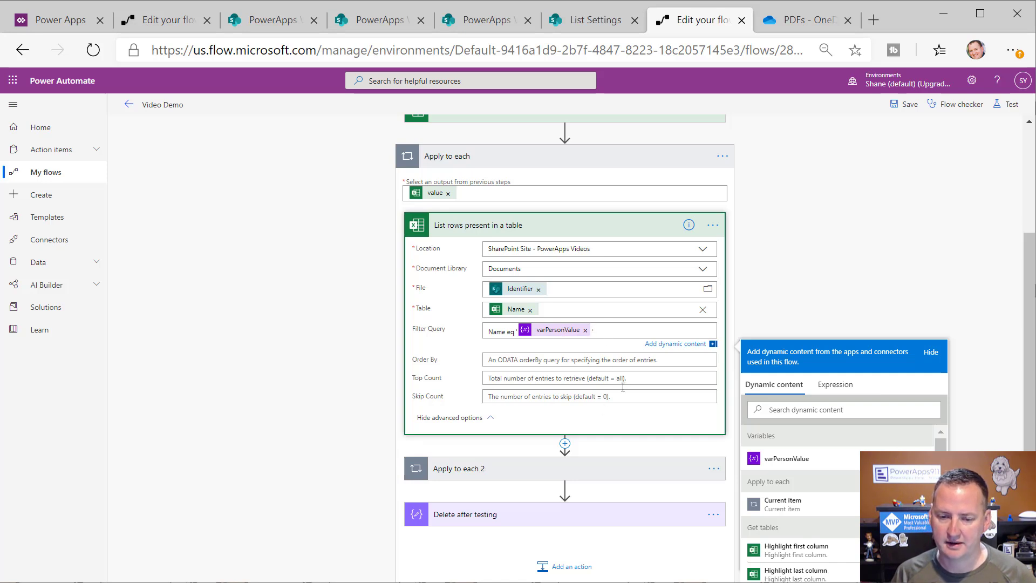
pyautogui.click(576, 351)
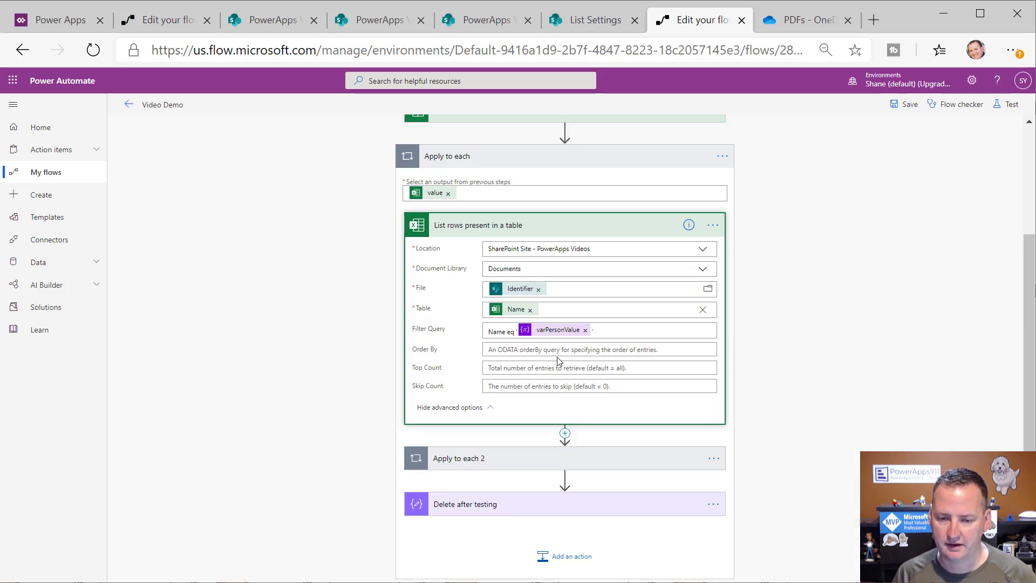
# Save the flow and test it using data from the most recent failed run
pyautogui.click(907, 104)
pyautogui.click(1007, 105)
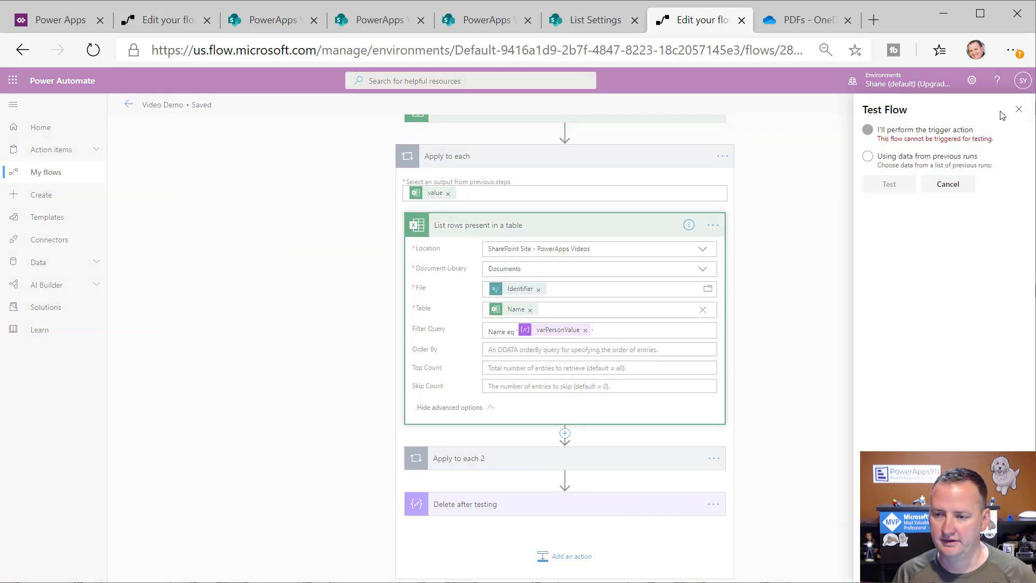
pyautogui.click(888, 162)
pyautogui.click(871, 185)
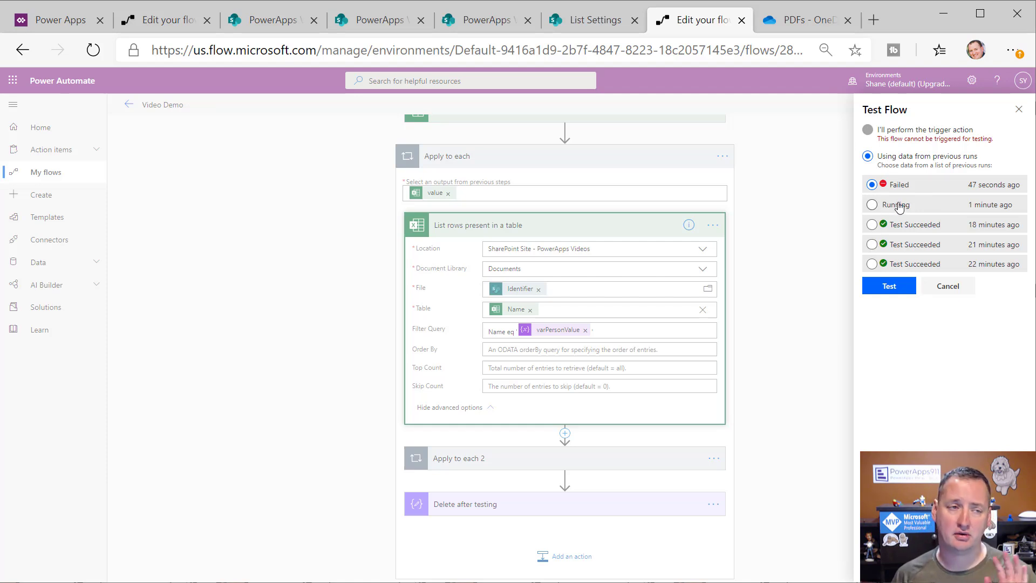
pyautogui.click(884, 286)
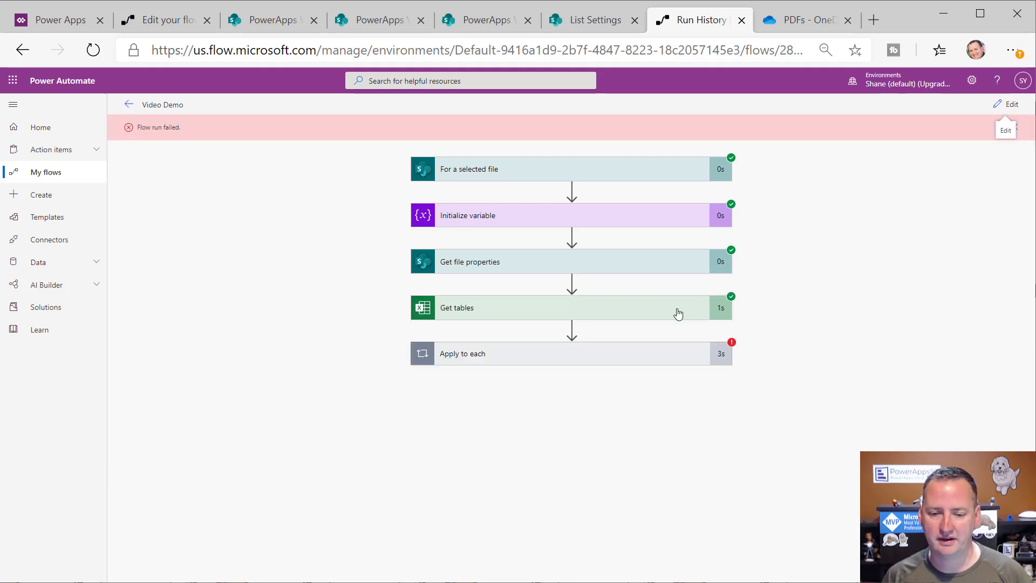
# Expand the failed Apply to each loops and examine the Create item action's error message and the DatesTheyWorked value it sent
pyautogui.click(620, 361)
pyautogui.click(572, 479)
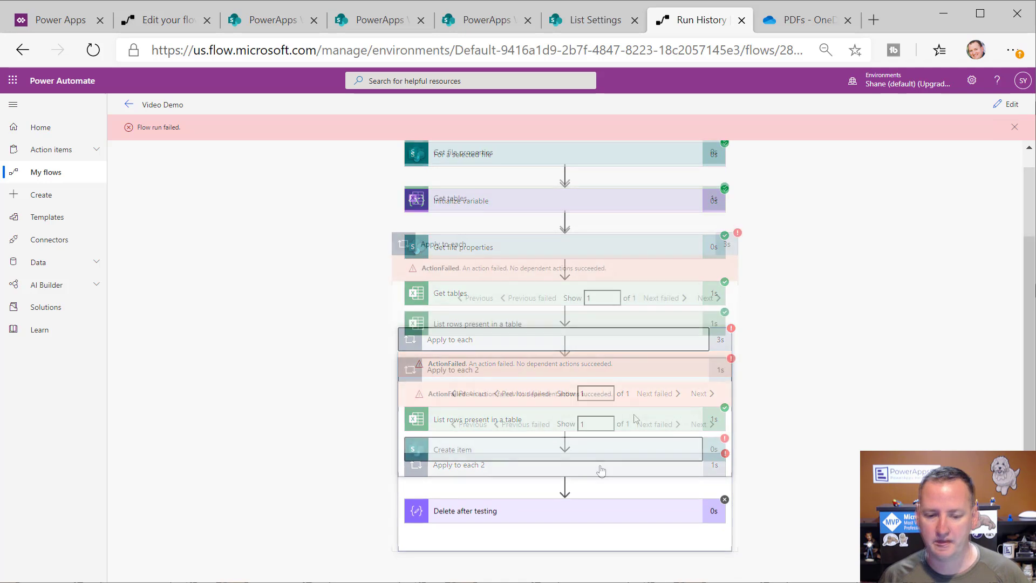
pyautogui.scroll(-10, 806, 340)
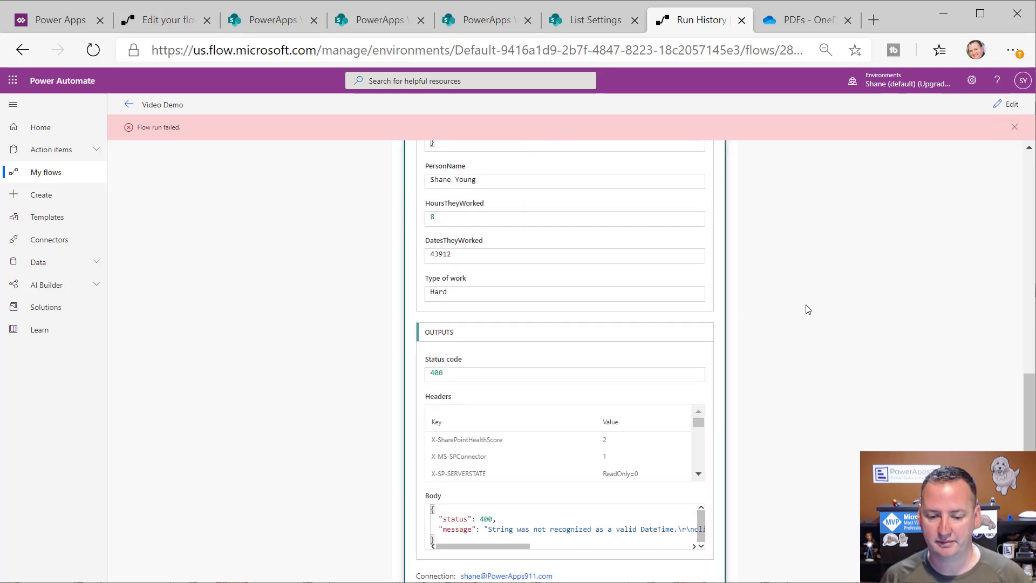
pyautogui.scroll(-3, 739, 317)
pyautogui.moveTo(505, 418); pyautogui.dragTo(465, 418)
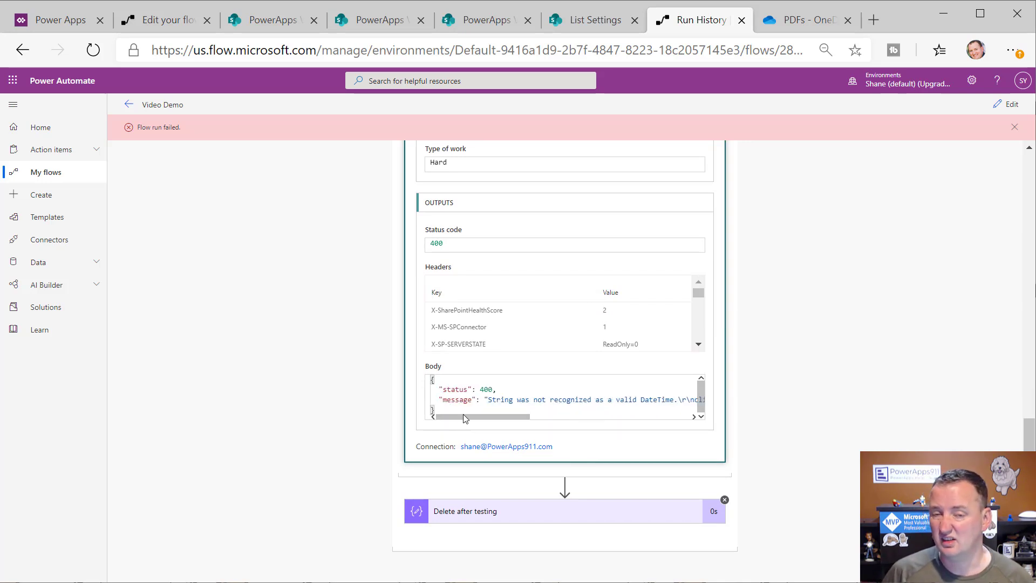
pyautogui.click(1014, 126)
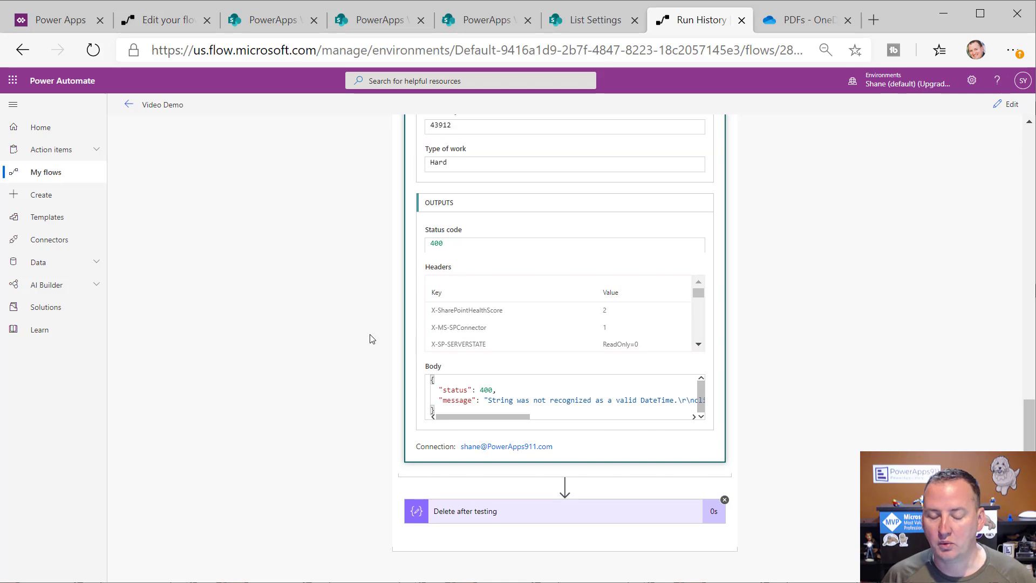
pyautogui.scroll(3, 565, 366)
pyautogui.scroll(1, 583, 337)
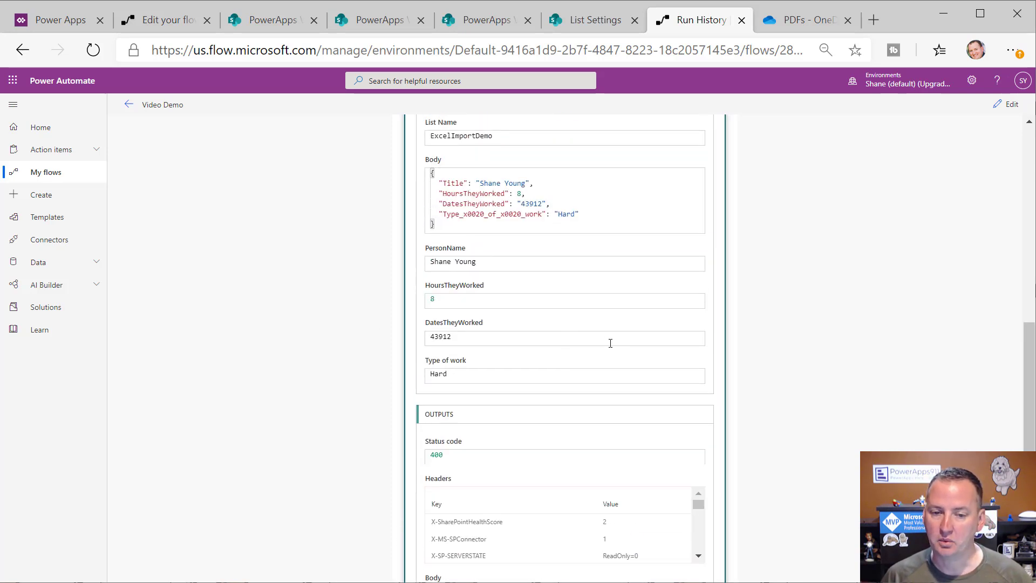
pyautogui.scroll(2, 507, 218)
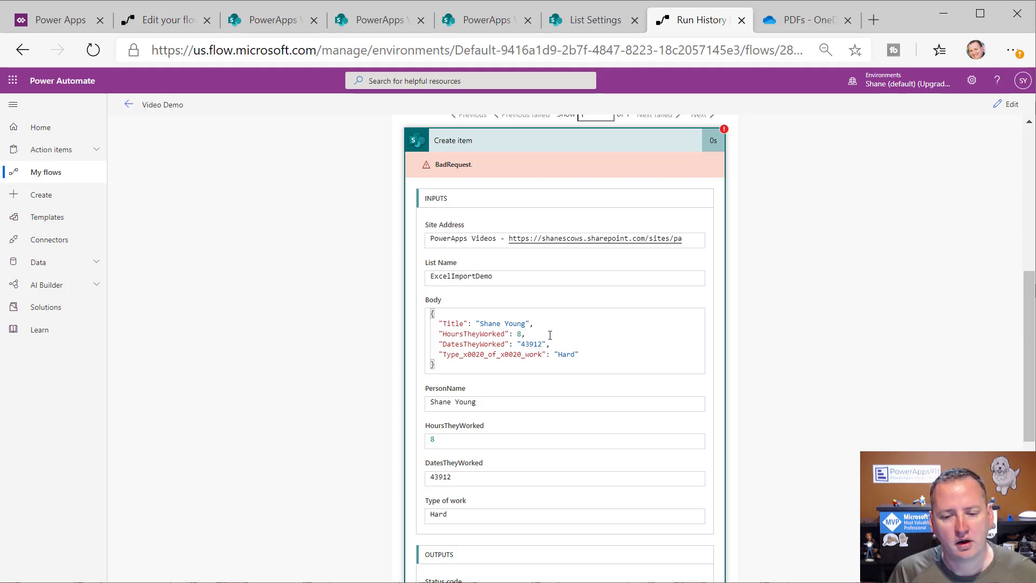
pyautogui.moveTo(517, 344); pyautogui.dragTo(546, 343)
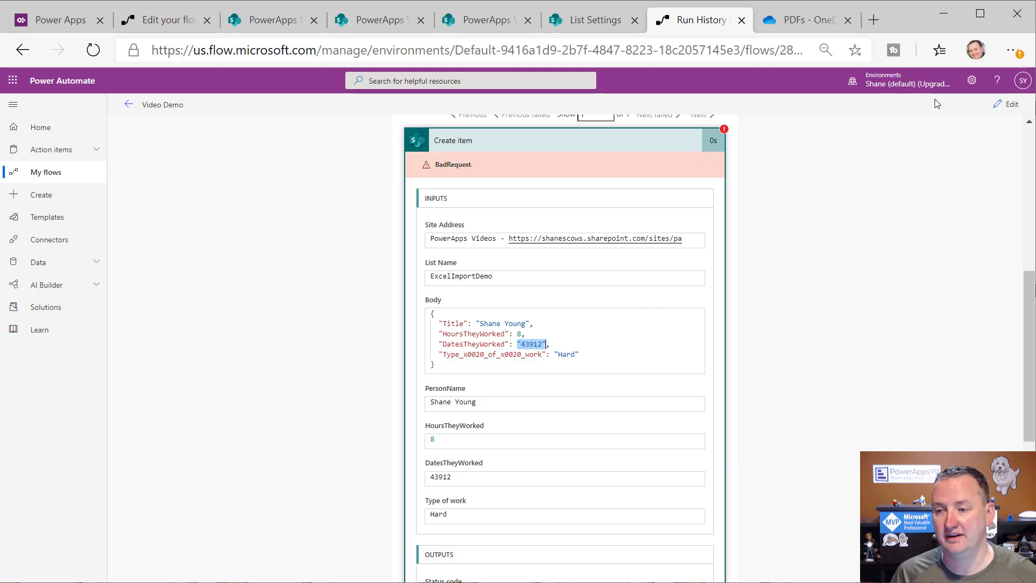
# Edit the flow, open Create item inside Apply to each 2 and remove the WorkDate content from DatesTheyWorked
pyautogui.click(1013, 109)
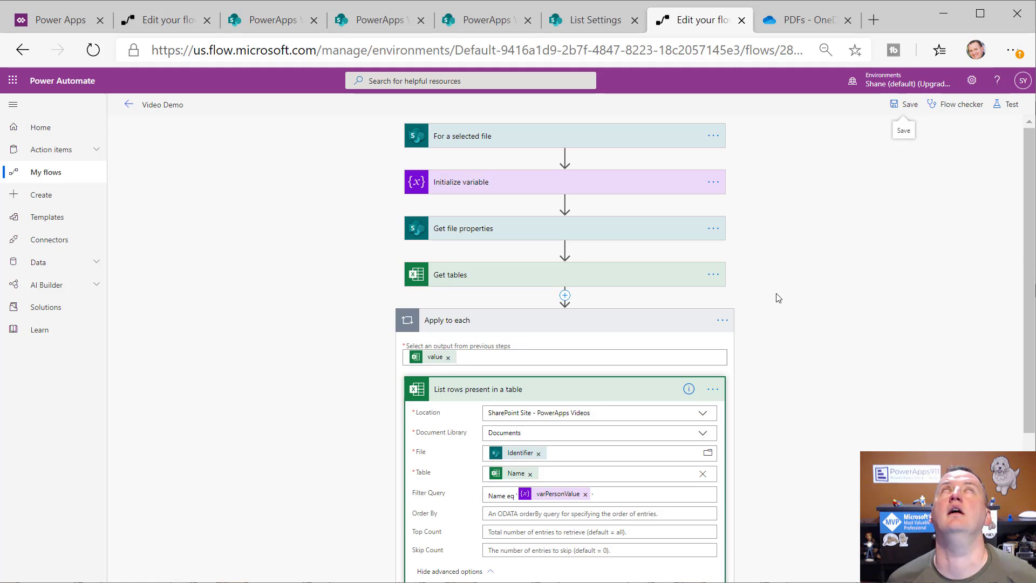
pyautogui.scroll(-4, 750, 322)
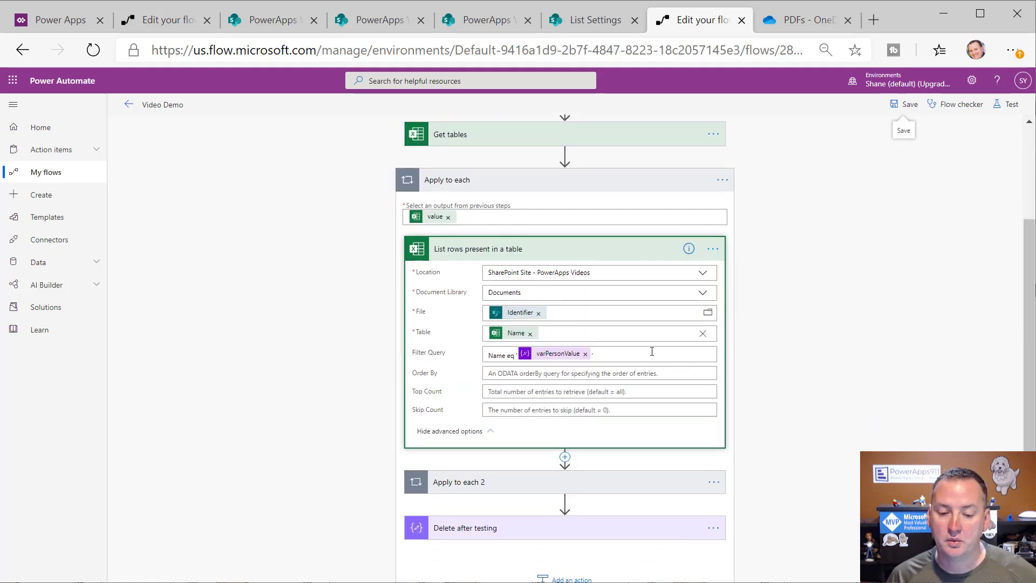
pyautogui.click(513, 422)
pyautogui.scroll(-3, 548, 421)
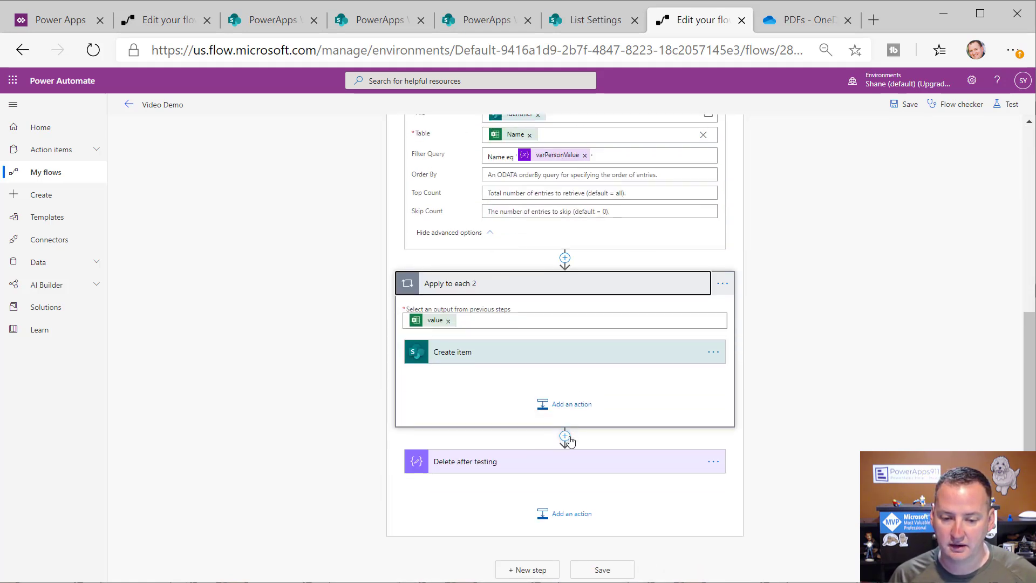
pyautogui.click(572, 352)
pyautogui.scroll(-3, 571, 352)
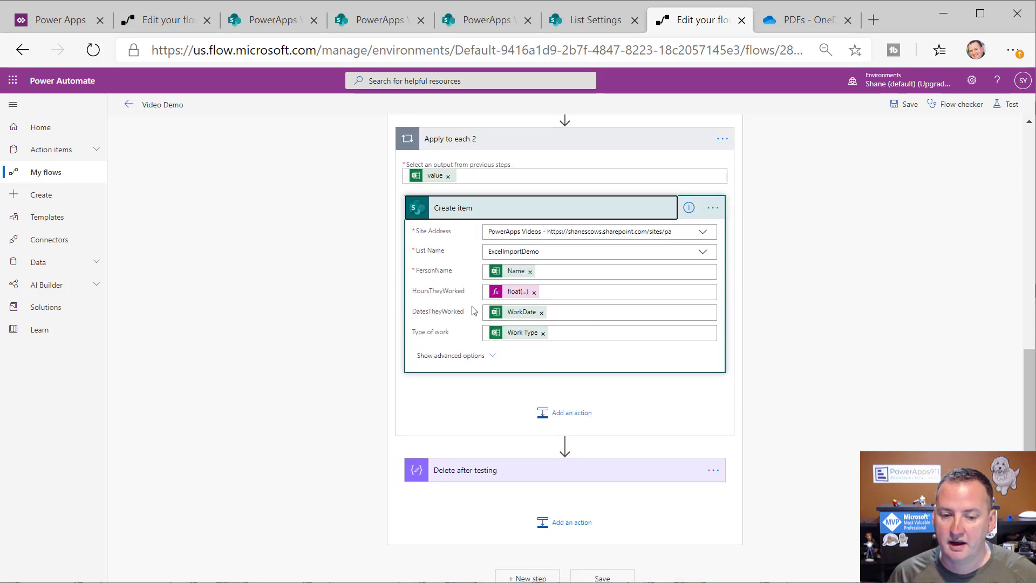
pyautogui.moveTo(525, 319)
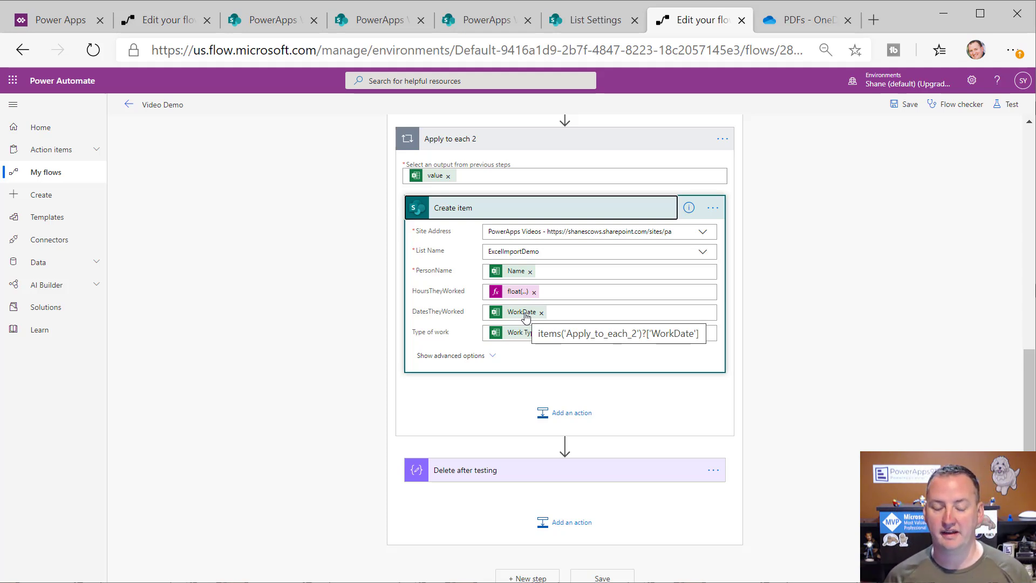
pyautogui.click(567, 311)
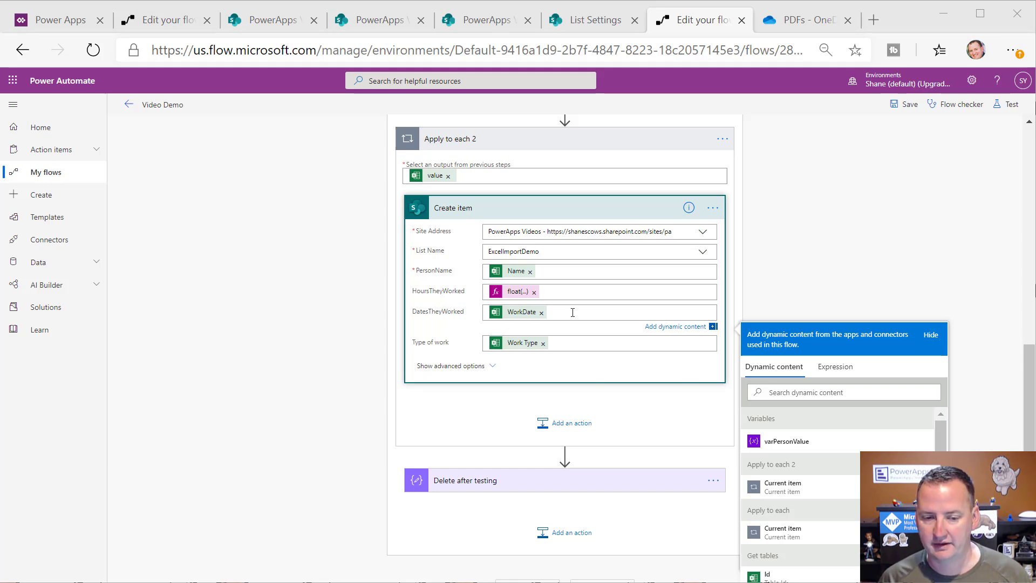
pyautogui.click(543, 313)
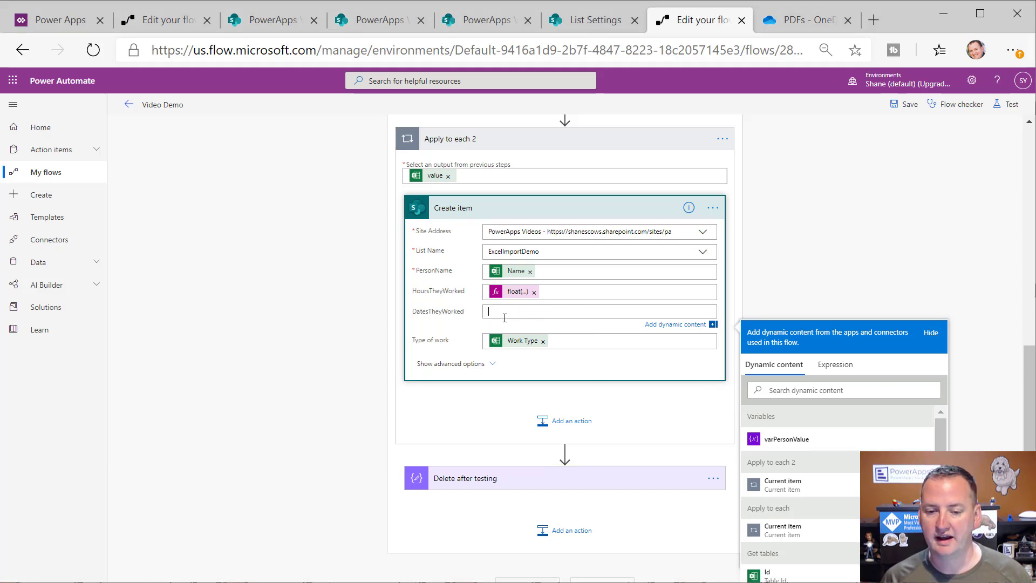
# Paste the expression addDays('1899-12-30', int(items('Apply_to_each_2')?['Attend Date']), 'yyyy-MM-dd') for DatesTheyWorked
pyautogui.click(833, 364)
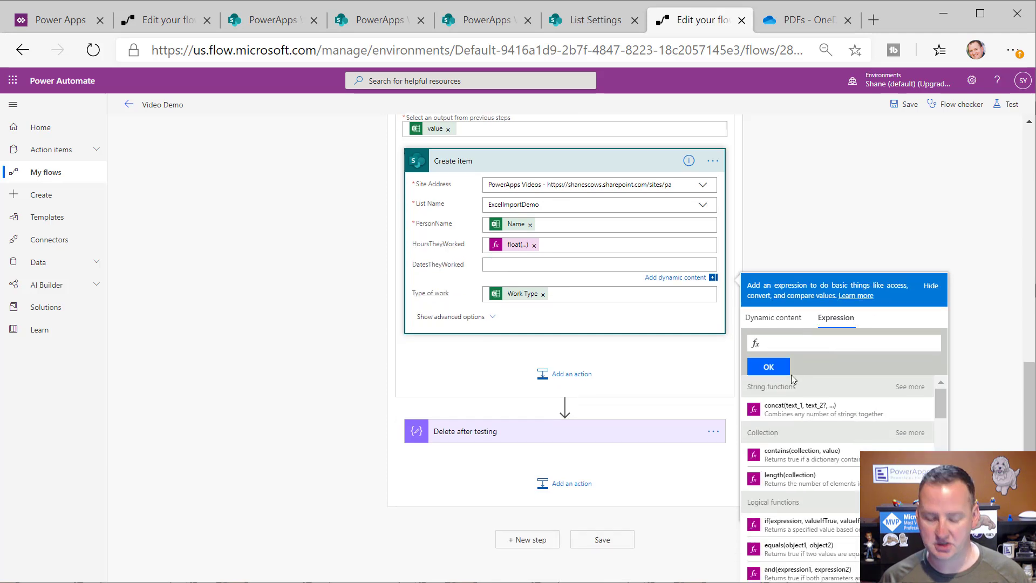
pyautogui.hotkey('ctrl', 'v')
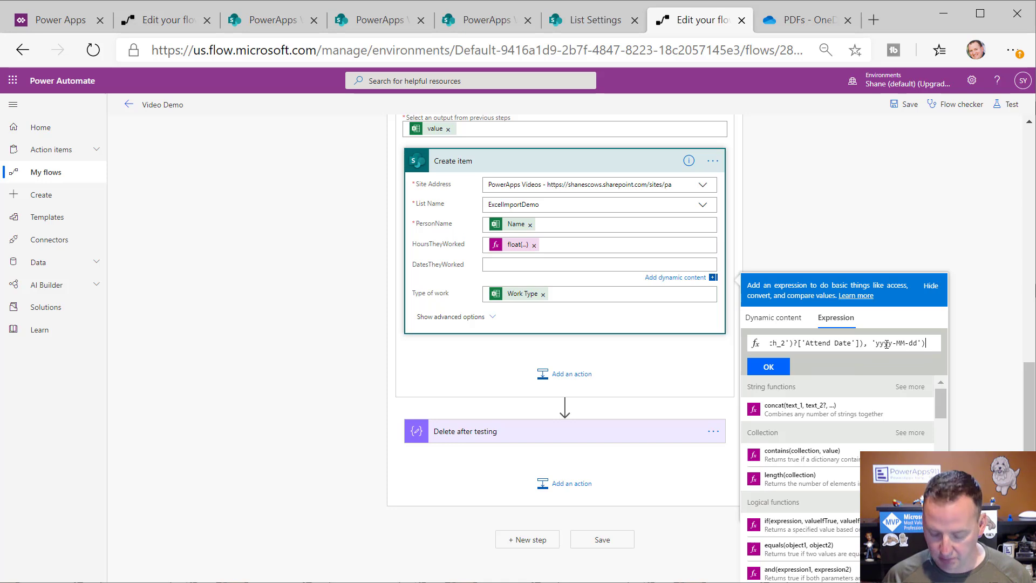
pyautogui.press('Home')
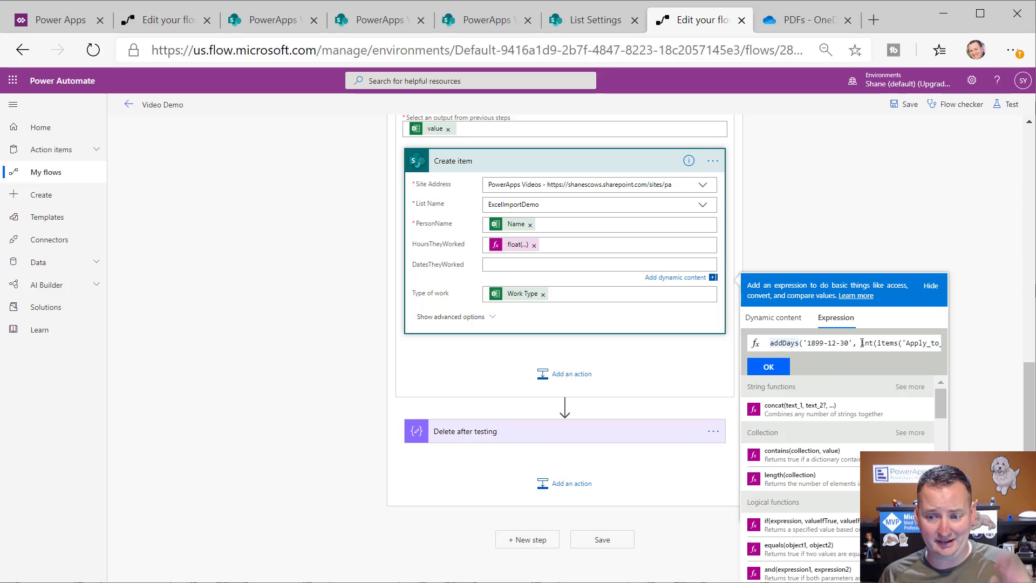
pyautogui.click(861, 343)
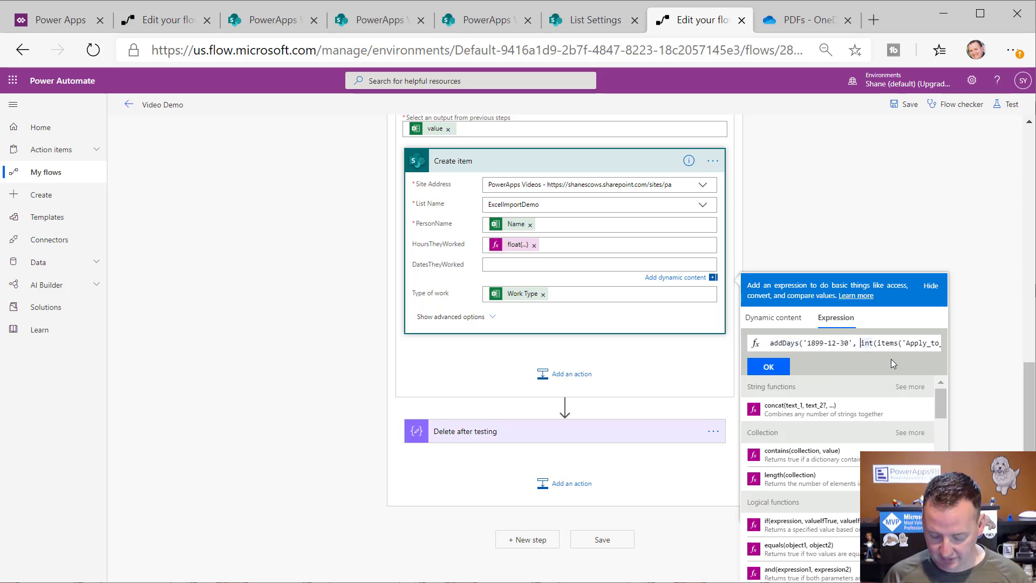
# Replace Attend Date with WorkDate in the addDays expression, checking the column header in the Excel workbook, and insert the expression into DatesTheyWorked
pyautogui.scroll(3, 737, 216)
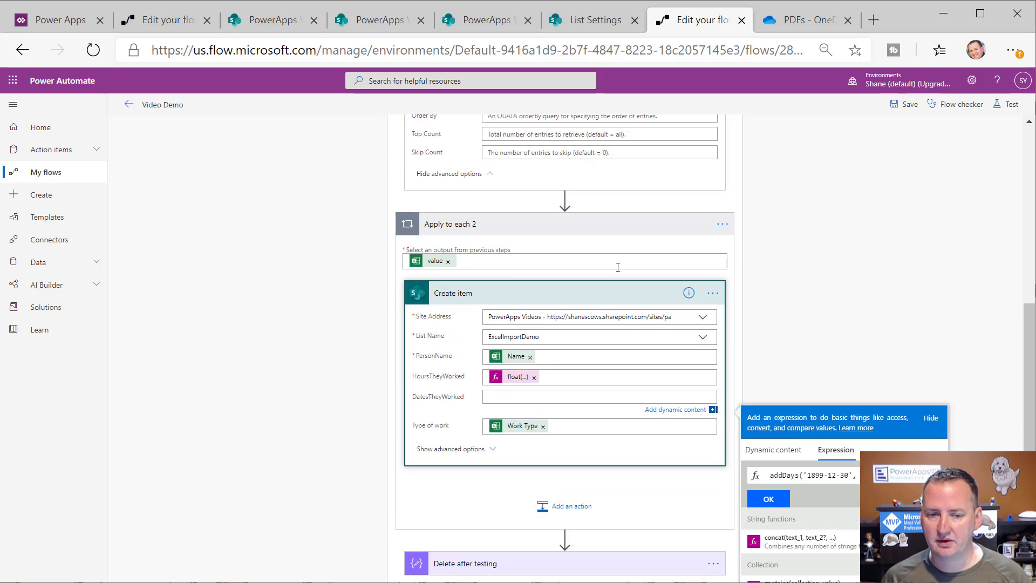
pyautogui.click(898, 414)
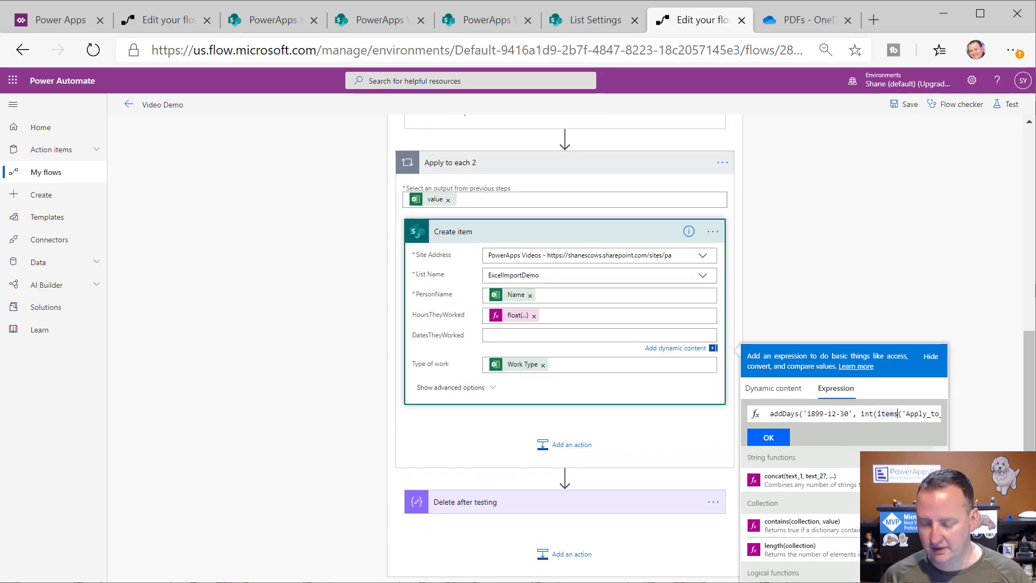
pyautogui.press('Right')
pyautogui.press('Right')
pyautogui.press('Right')
pyautogui.press('Right')
pyautogui.press('Right')
pyautogui.press('Right')
pyautogui.press('Right')
pyautogui.press('Right')
pyautogui.press('Right')
pyautogui.press('Right')
pyautogui.press('Right')
pyautogui.press('Right')
pyautogui.press('Right')
pyautogui.press('Right')
pyautogui.press('Right')
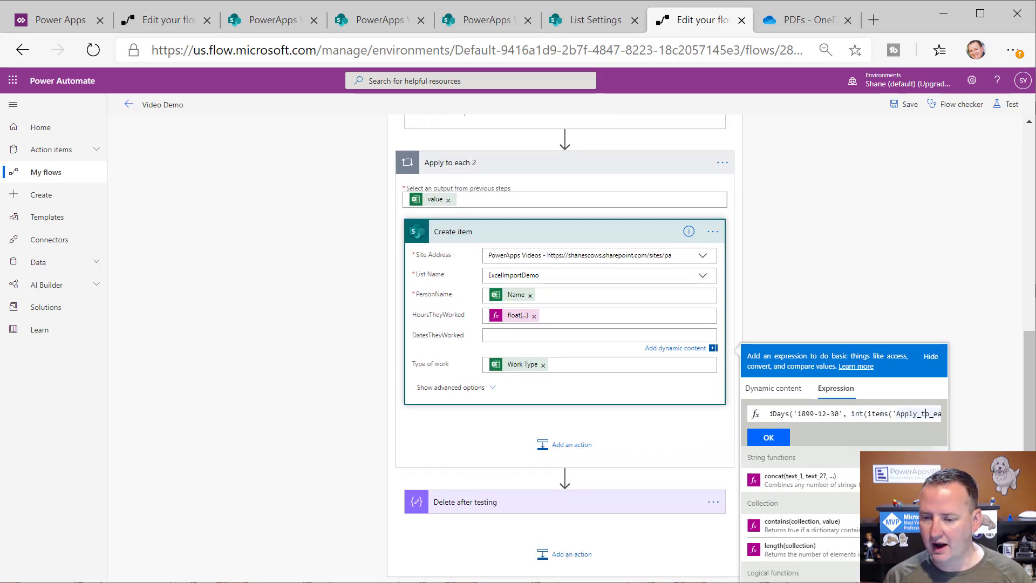
pyautogui.press('Right')
pyautogui.press('Right')
pyautogui.press('Right')
pyautogui.press('Right')
pyautogui.press('Right')
pyautogui.press('Right')
pyautogui.press('Right')
pyautogui.press('Right')
pyautogui.press('Right')
pyautogui.press('Right')
pyautogui.press('Right')
pyautogui.press('Right')
pyautogui.press('Right')
pyautogui.press('Right')
pyautogui.press('Right')
pyautogui.press('Right')
pyautogui.press('Right')
pyautogui.press('Right')
pyautogui.press('Right')
pyautogui.press('Right')
pyautogui.press('Right')
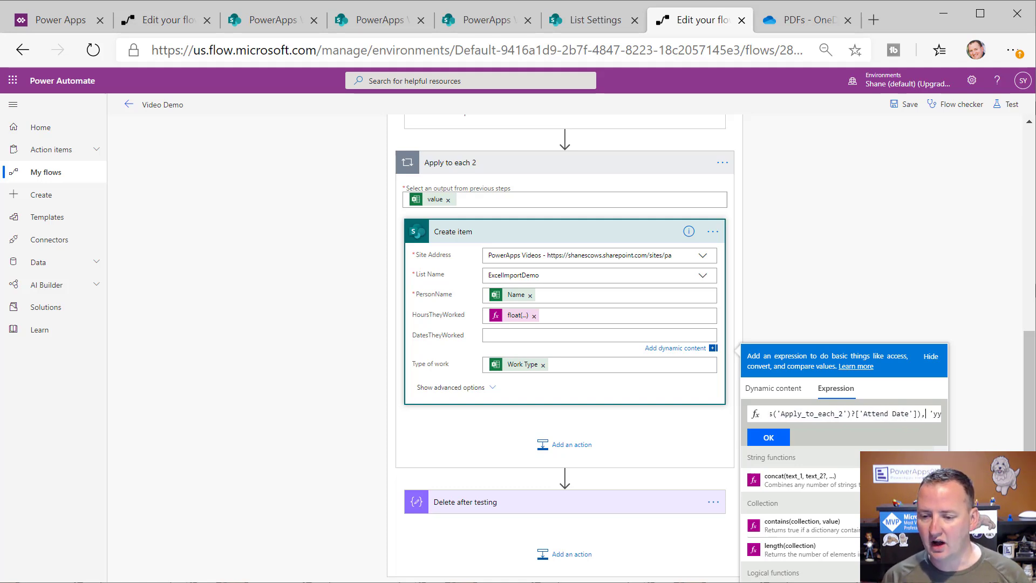
pyautogui.hotkey('shift', 'Left')
pyautogui.hotkey('shift', 'Left')
pyautogui.hotkey('shift', 'Left')
pyautogui.hotkey('shift', 'Left')
pyautogui.hotkey('shift', 'Left')
pyautogui.hotkey('shift', 'Left')
pyautogui.hotkey('shift', 'Left')
pyautogui.hotkey('shift', 'Left')
pyautogui.hotkey('shift', 'Left')
pyautogui.hotkey('shift', 'Left')
pyautogui.hotkey('shift', 'Left')
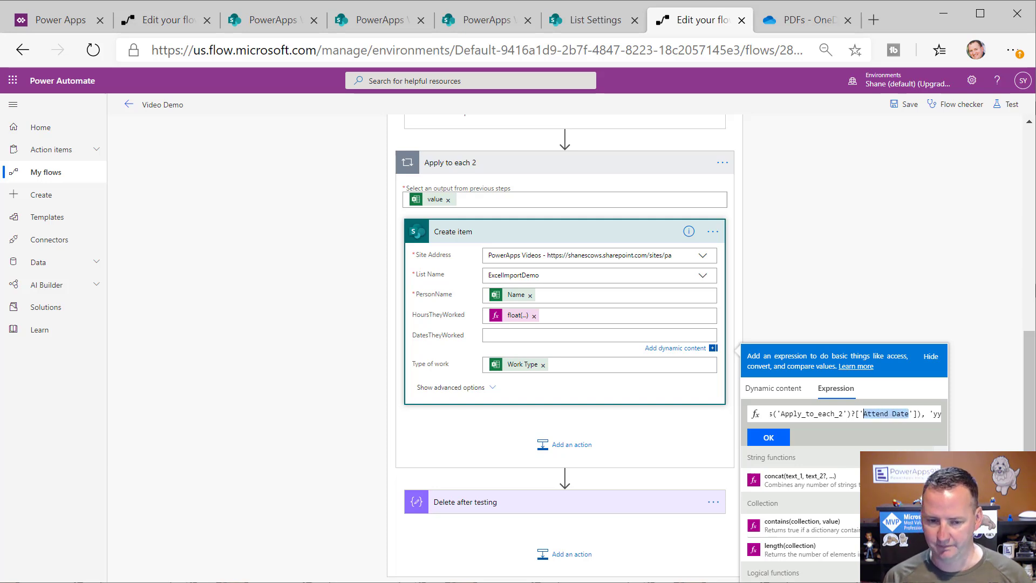
pyautogui.press('BackSpace')
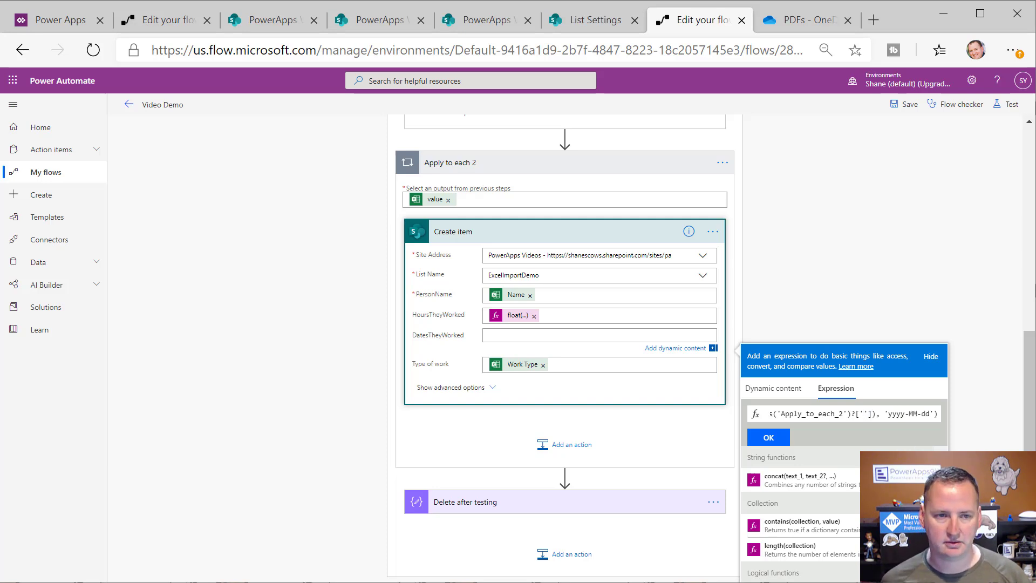
pyautogui.hotkey('alt', 'Tab')
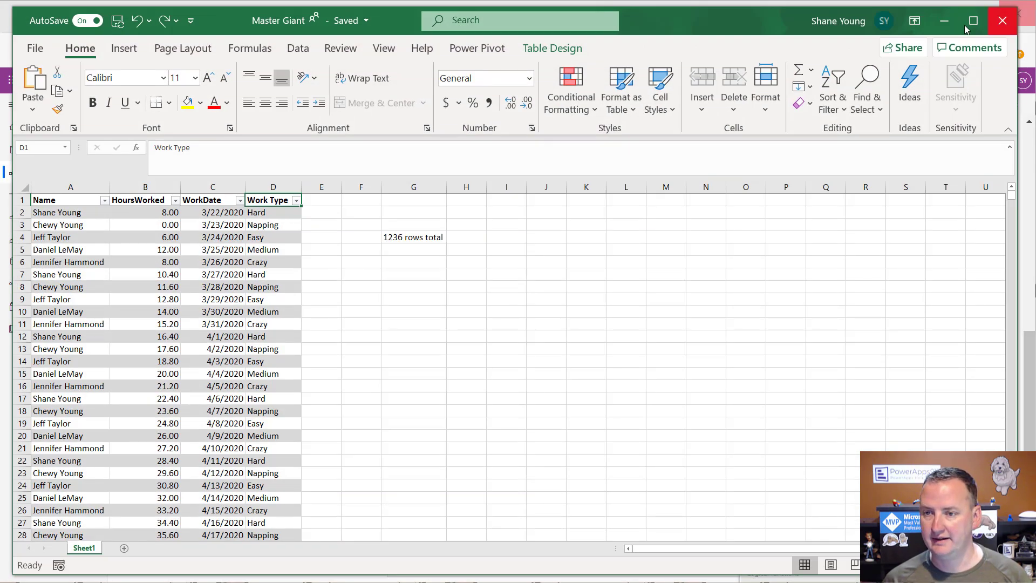
pyautogui.click(943, 21)
pyautogui.write("WorkDate']), 'yyyy-")
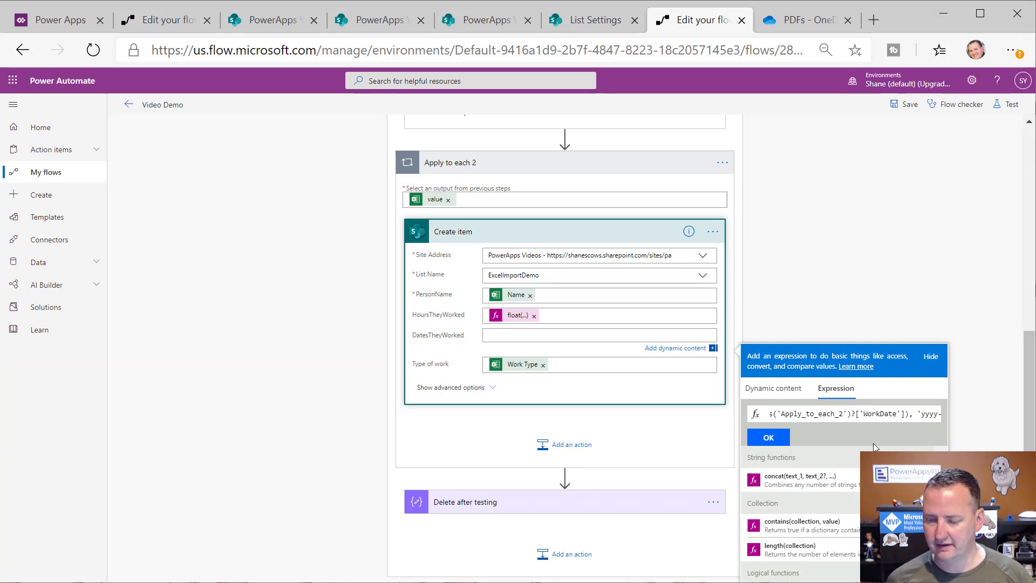
pyautogui.press('Right')
pyautogui.press('Right')
pyautogui.press('Right')
pyautogui.press('Right')
pyautogui.press('Right')
pyautogui.press('Right')
pyautogui.press('Right')
pyautogui.press('Right')
pyautogui.press('Right')
pyautogui.press('Right')
pyautogui.press('Right')
pyautogui.press('Right')
pyautogui.press('Right')
pyautogui.press('Right')
pyautogui.press('Right')
pyautogui.press('Right')
pyautogui.press('Right')
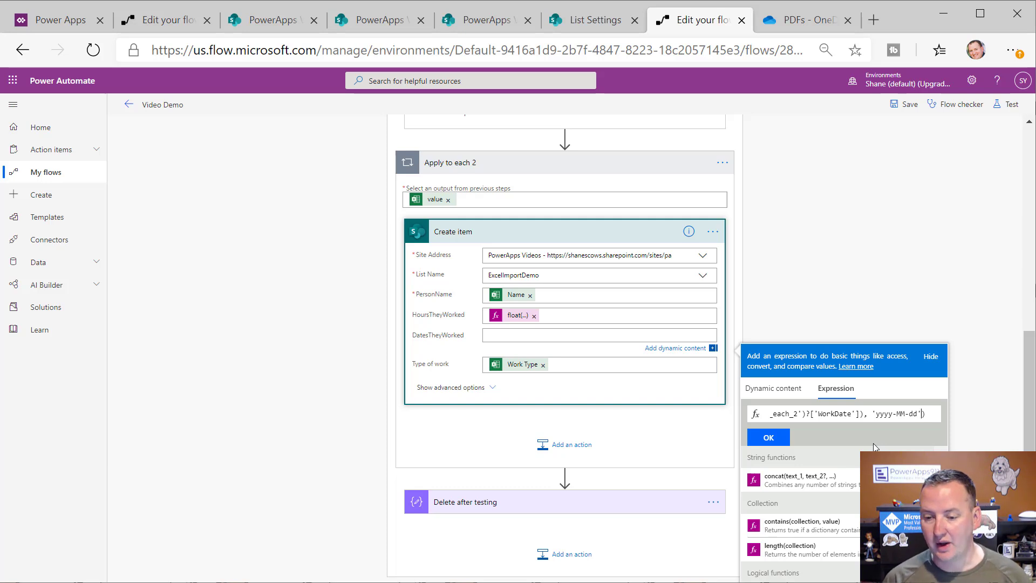
pyautogui.click(771, 435)
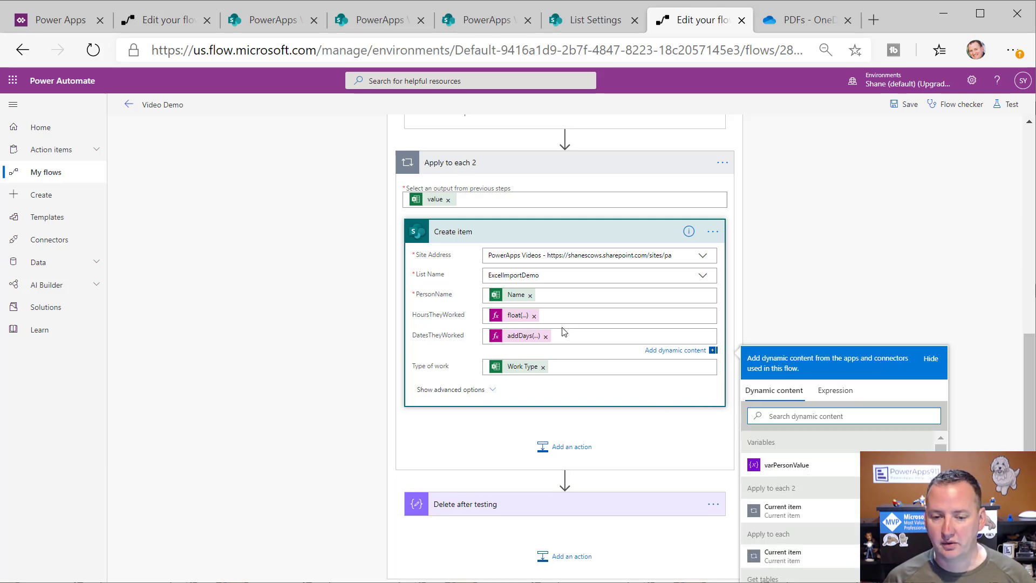
# Copy the full addDays expression from DatesTheyWorked and add it as a comment on the Create item action
pyautogui.click(522, 340)
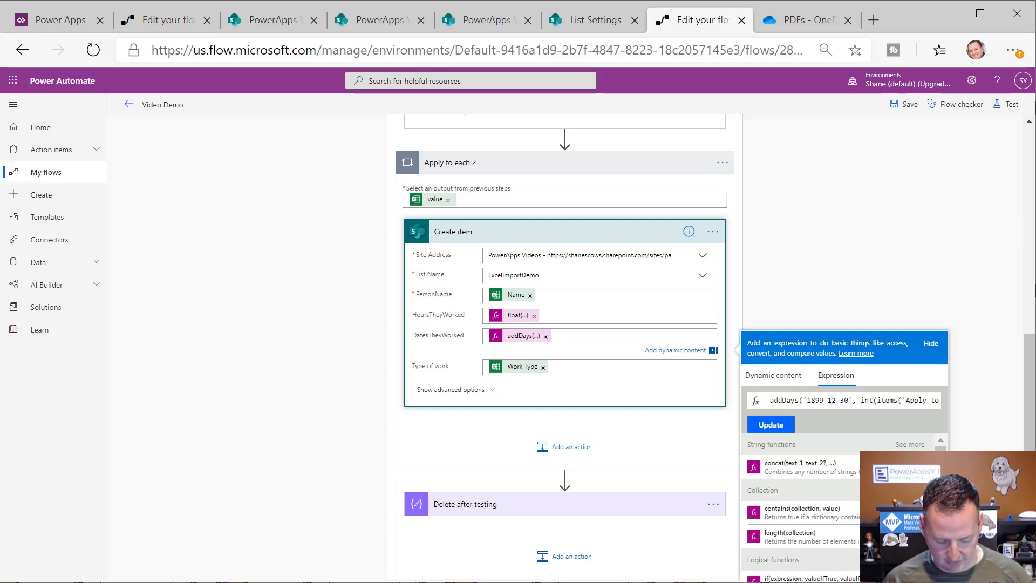
pyautogui.hotkey('ctrl', 'a')
pyautogui.click(610, 236)
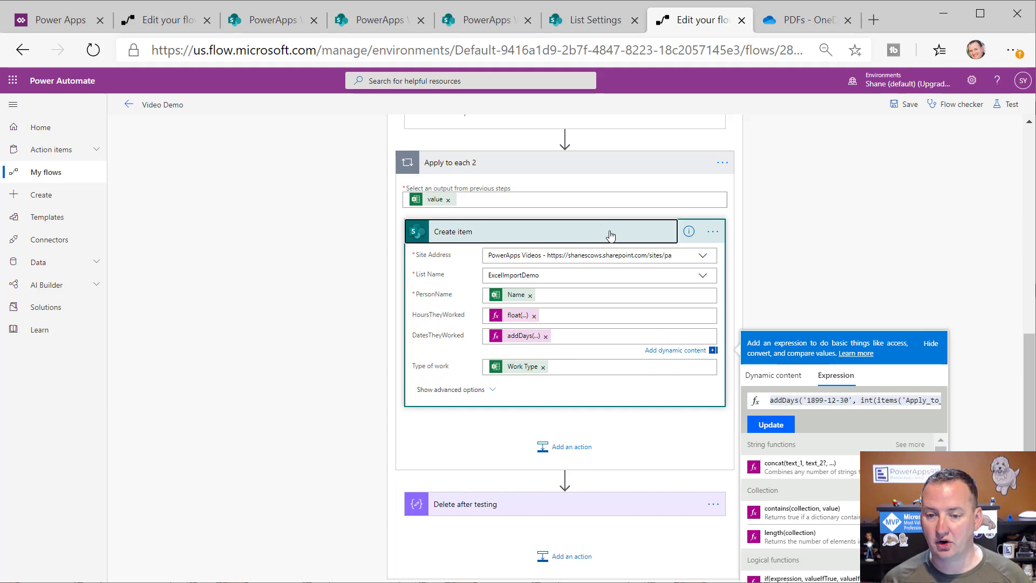
pyautogui.click(626, 352)
pyautogui.click(712, 233)
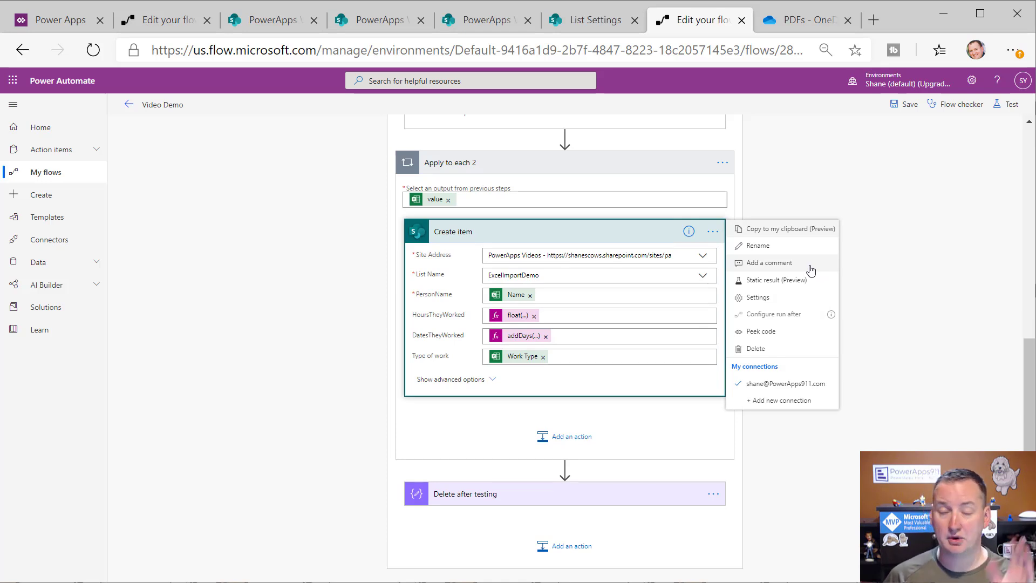
pyautogui.click(770, 264)
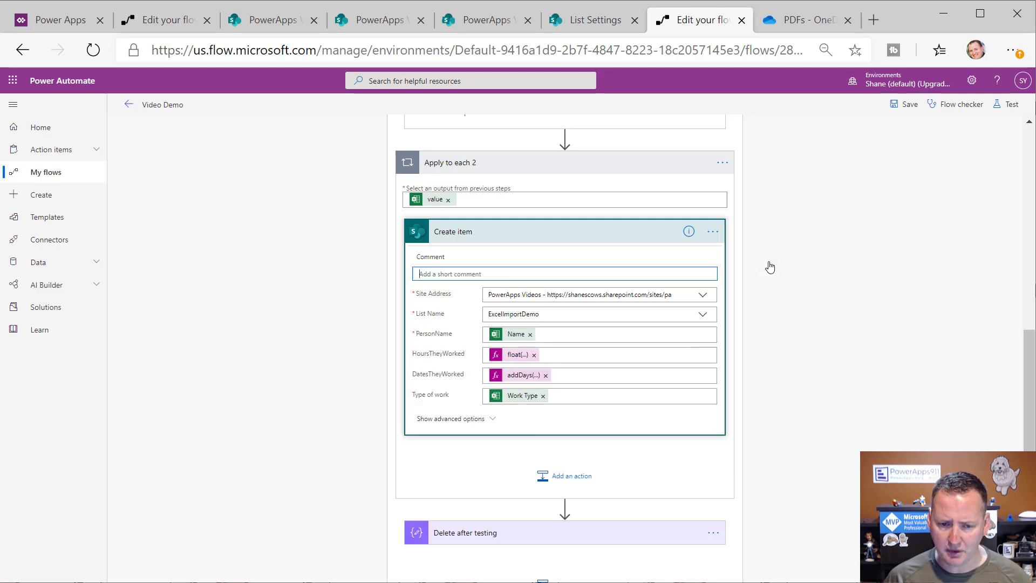
pyautogui.write("addDays('1899-12-30', int(items('Apply_to_each_2')?['WorkDate']), 'yyyy-MM-dd')")
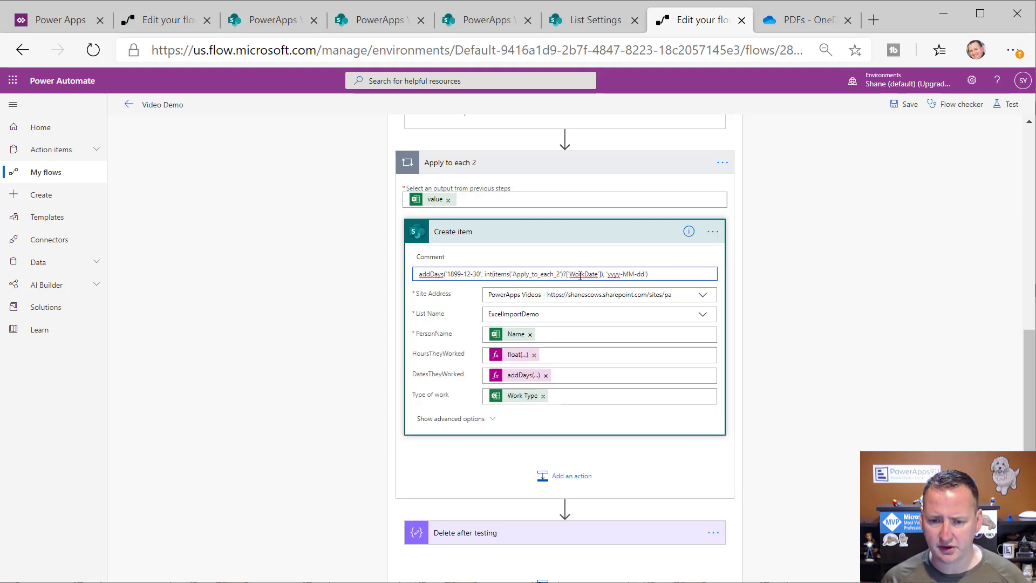
pyautogui.click(520, 258)
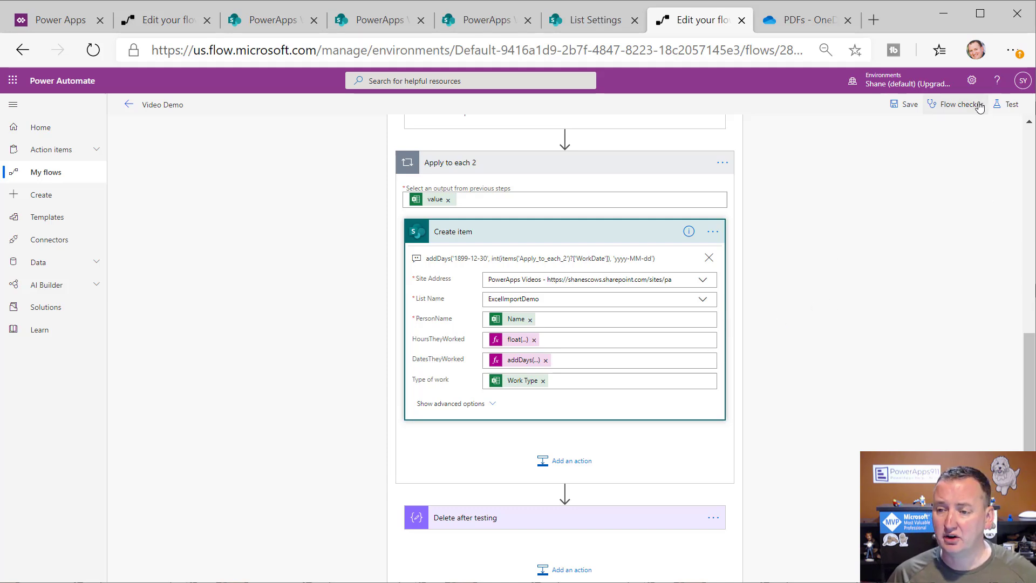
# Save the flow and test it with the data from the most recent Test Failed run
pyautogui.click(1007, 105)
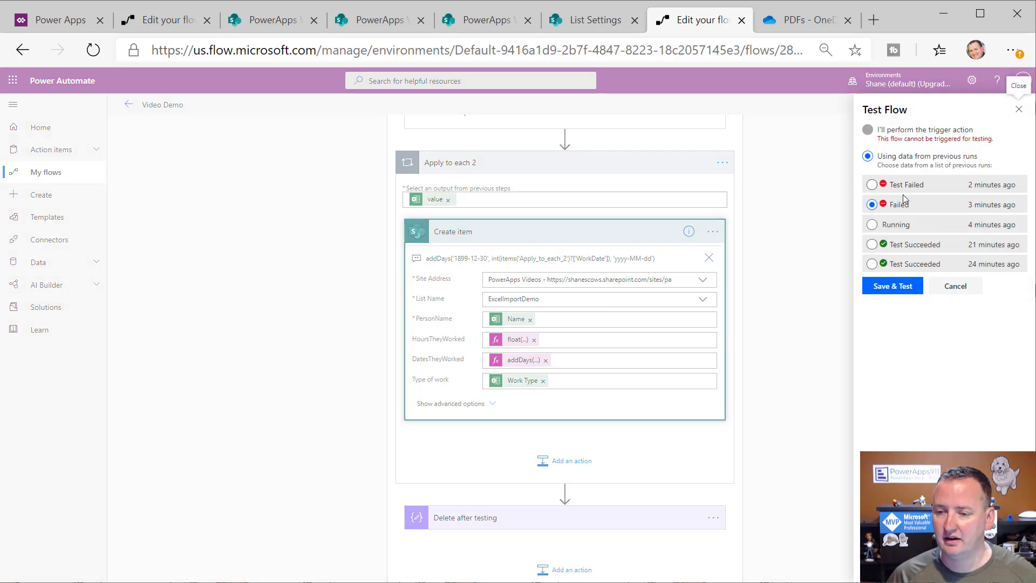
pyautogui.click(919, 186)
pyautogui.click(908, 290)
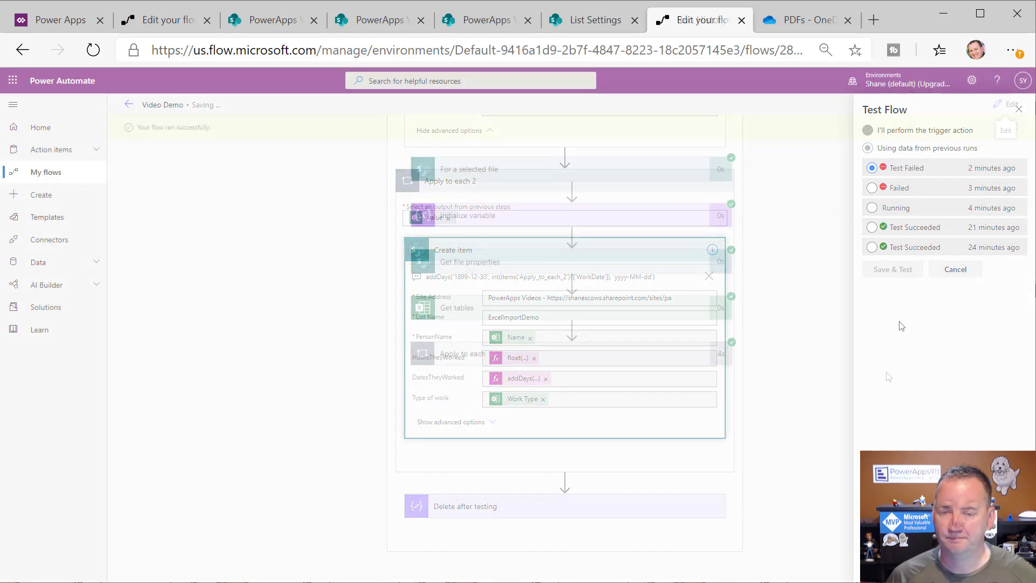
# Expand Apply to each, Apply to each 2 and Create item in the run to inspect the DatesTheyWorked value sent to SharePoint
pyautogui.click(648, 354)
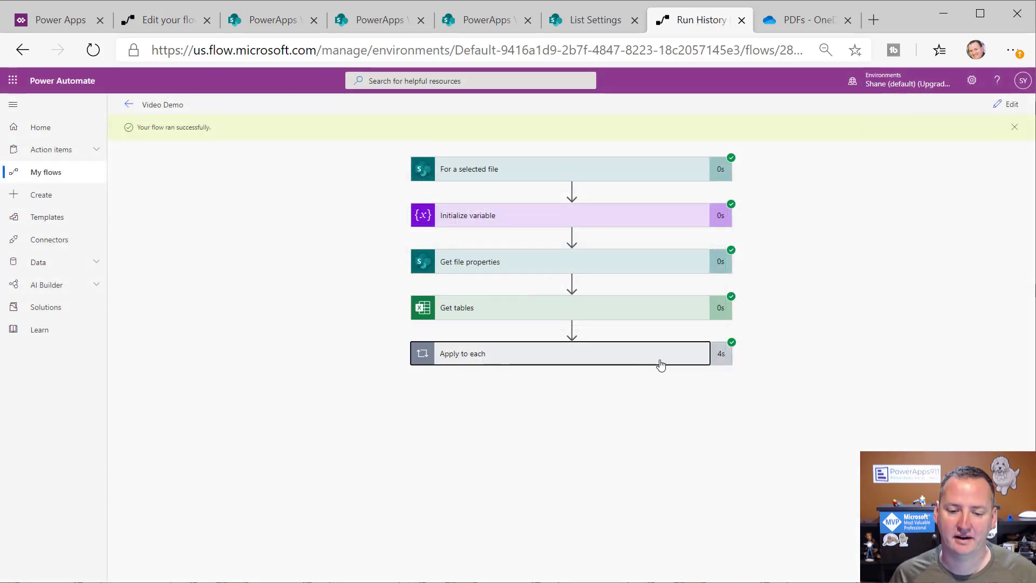
pyautogui.click(554, 459)
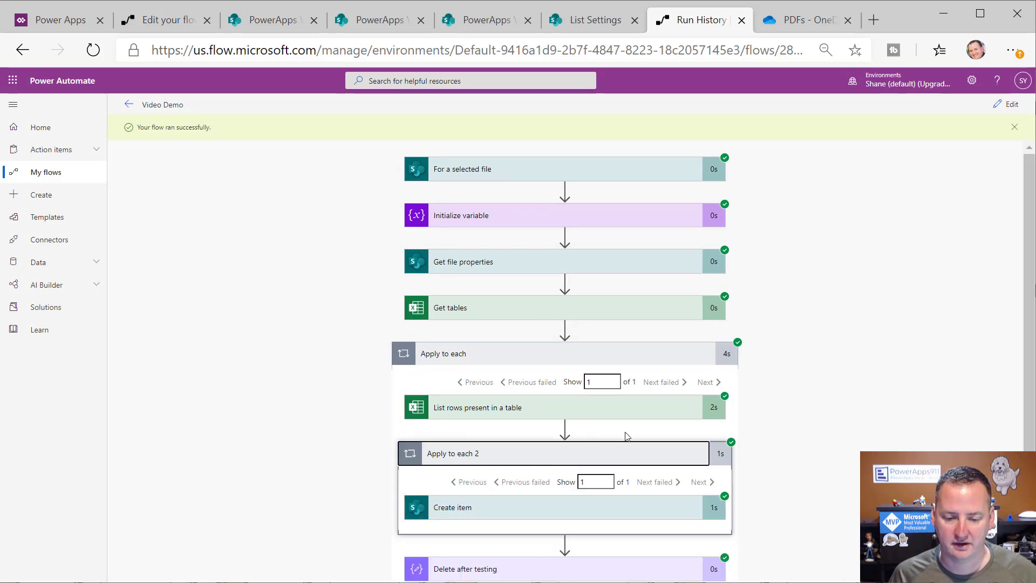
pyautogui.scroll(-1, 555, 456)
pyautogui.click(554, 453)
pyautogui.scroll(-3, 733, 410)
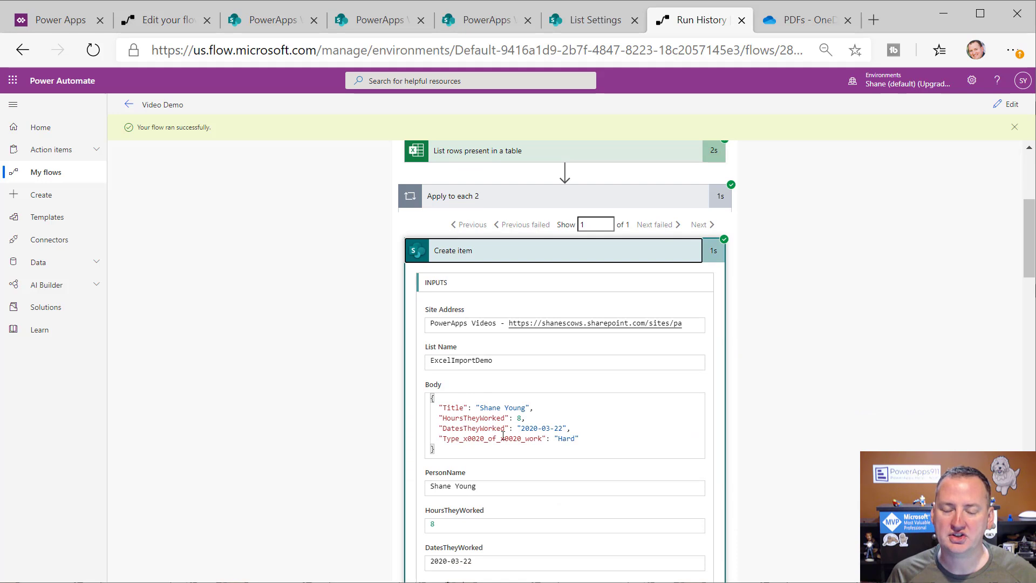
# Switch to SharePoint, open the ExcelImportDemo list from its settings page to check the created item, and return to the flow run
pyautogui.click(593, 20)
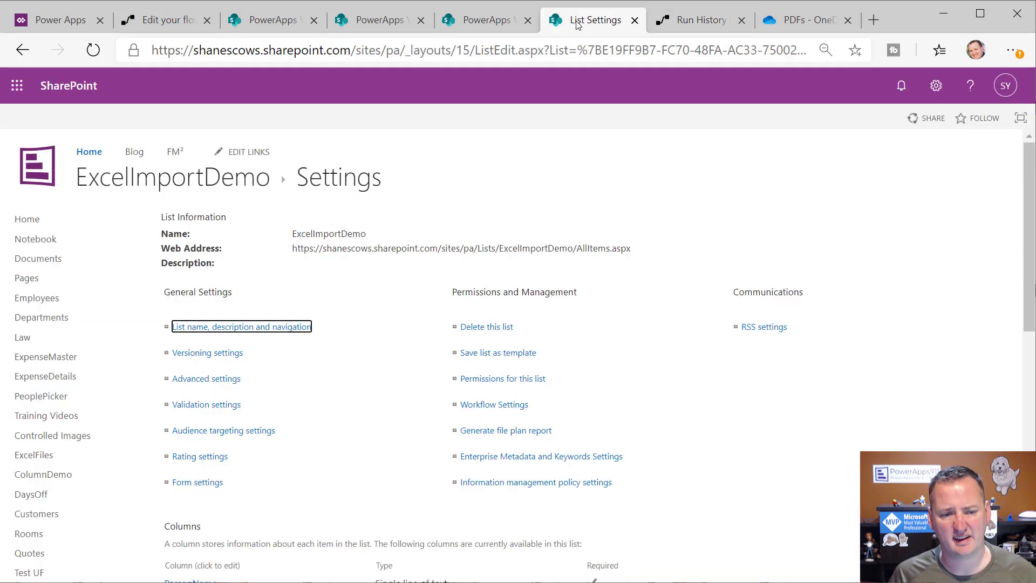
pyautogui.click(172, 178)
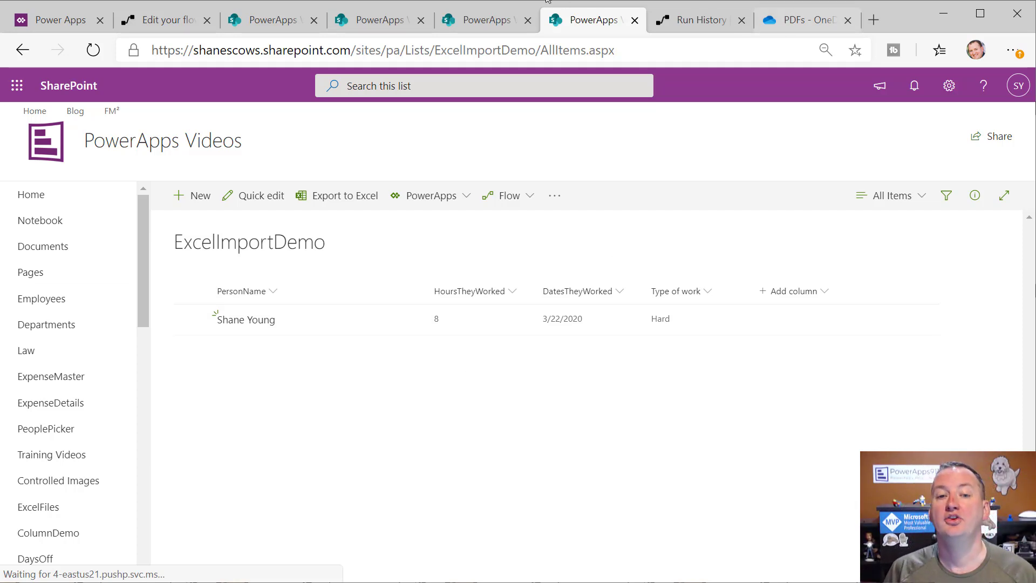
pyautogui.click(696, 20)
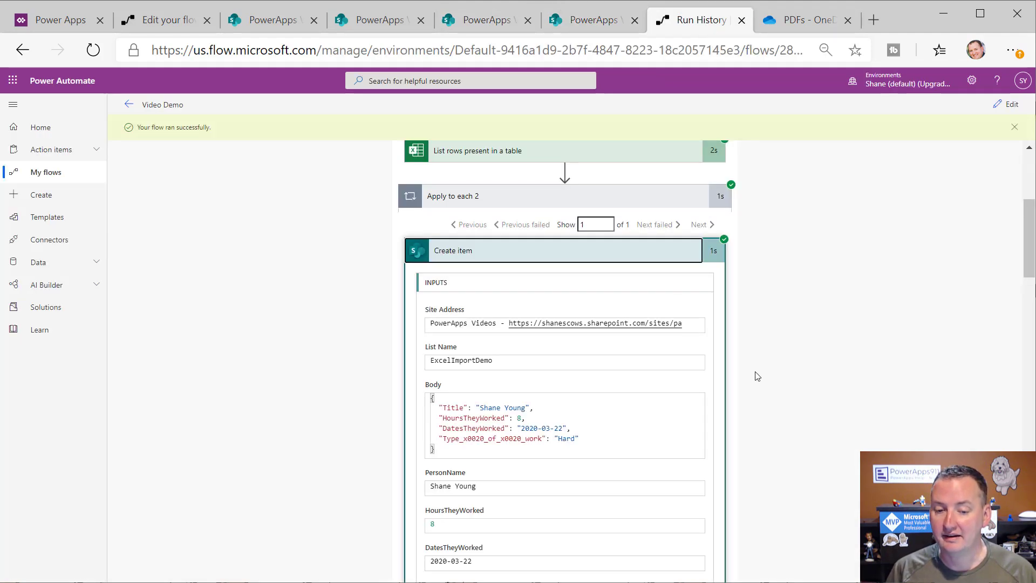
# Collapse Create item and examine the inputs and outputs of List rows present in a table, including the raw WorkDate value
pyautogui.click(686, 248)
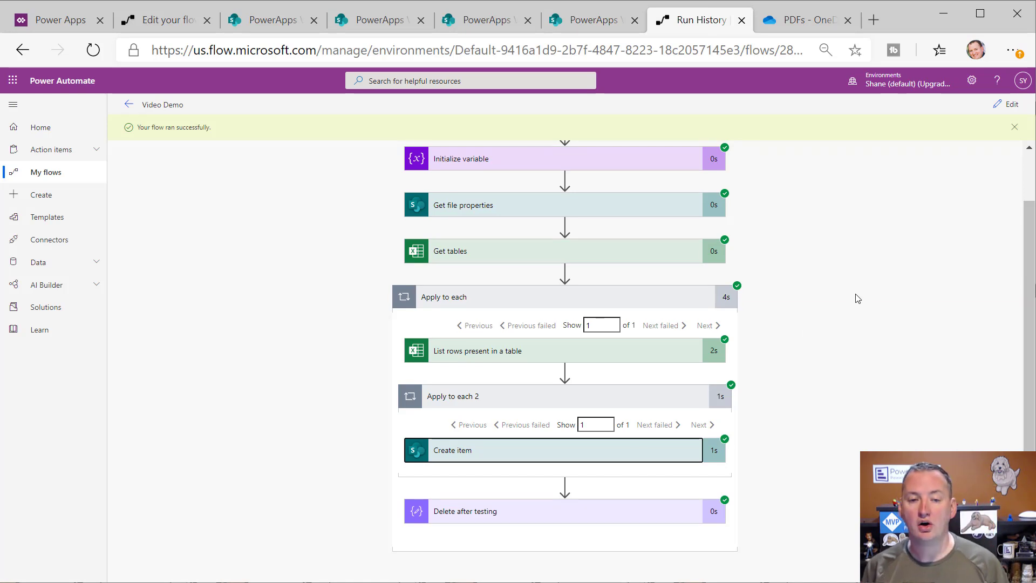
pyautogui.click(1014, 127)
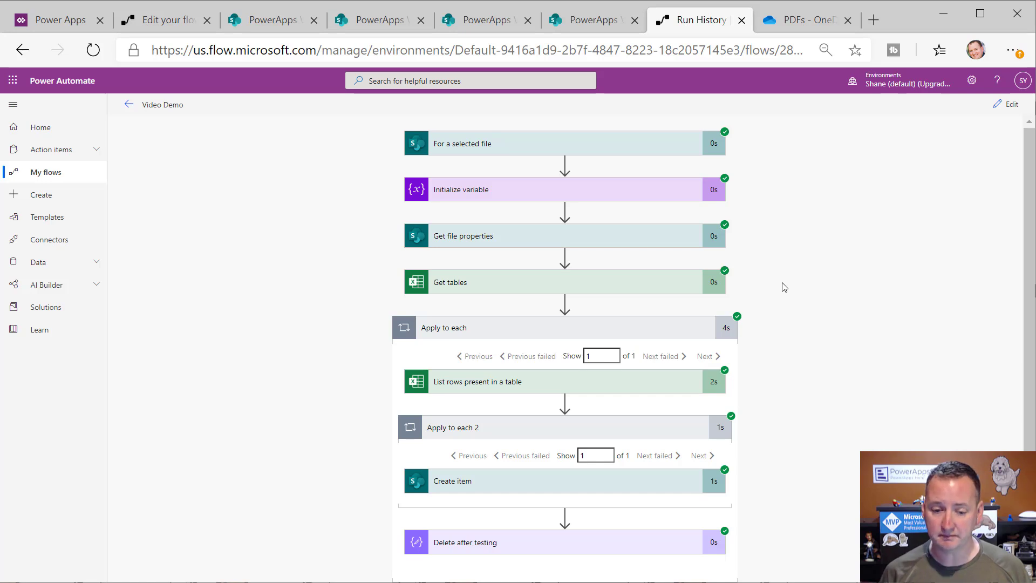
pyautogui.click(557, 388)
pyautogui.scroll(-6, 561, 378)
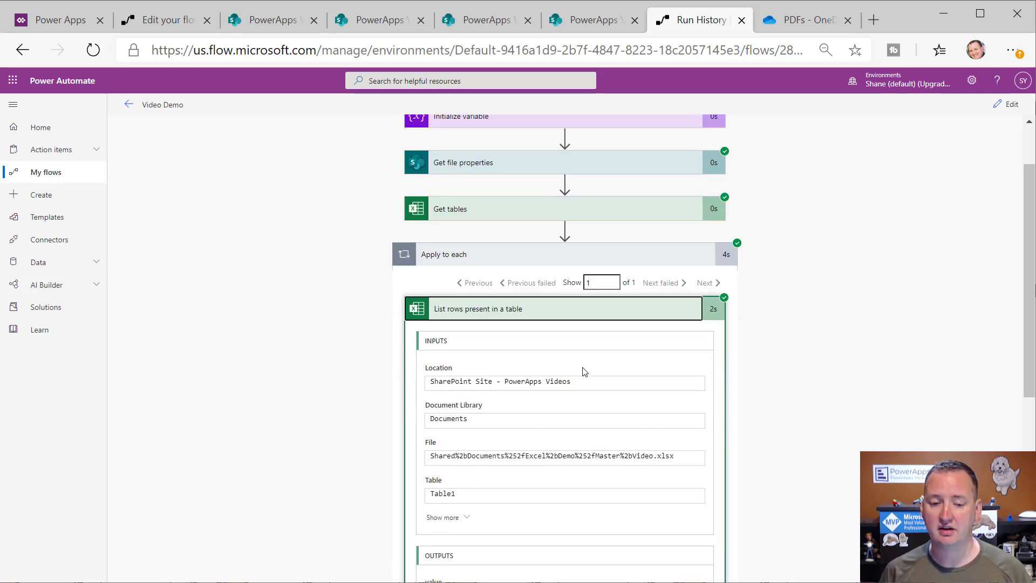
pyautogui.scroll(6, 546, 203)
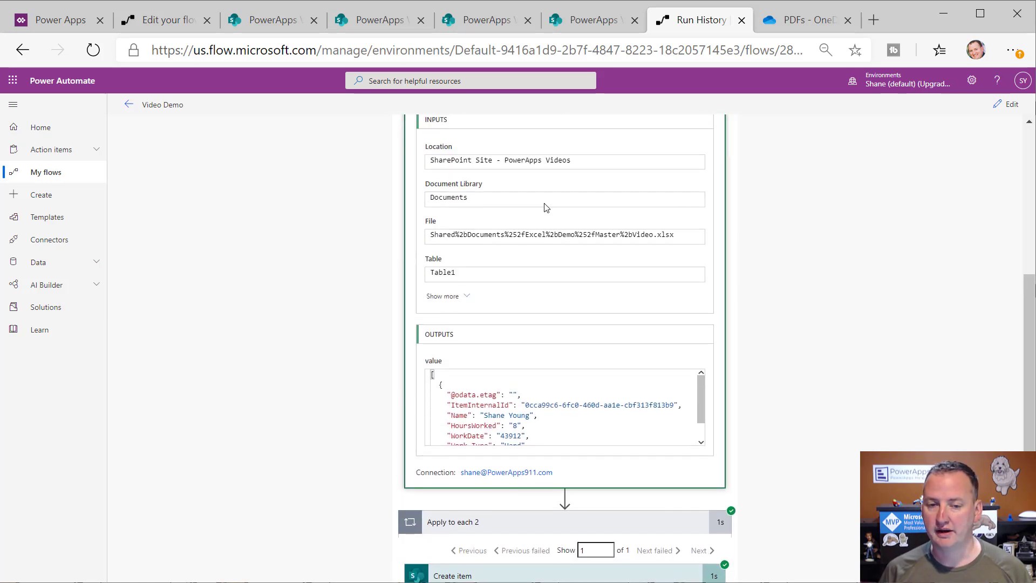
pyautogui.scroll(-6, 593, 339)
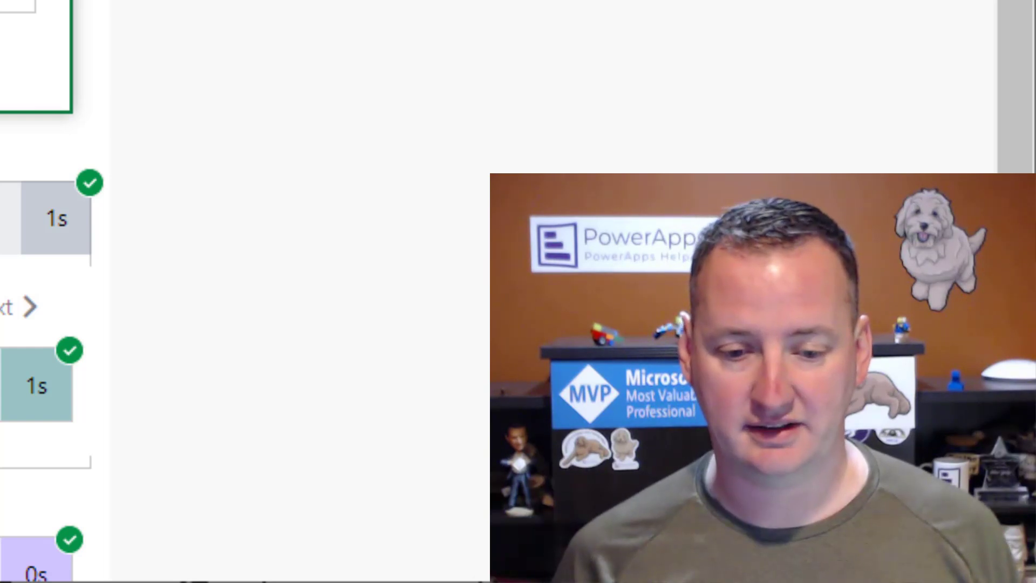
# Expand Create item in the run again and review its input and output details
pyautogui.scroll(-1, 54, 291)
pyautogui.click(3, 171)
pyautogui.scroll(-2, 46, 292)
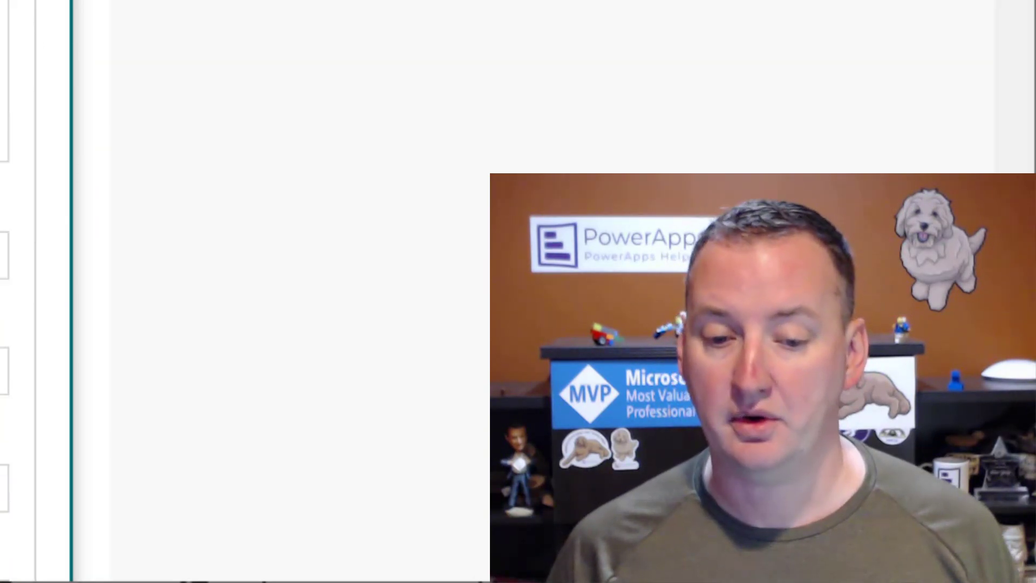
pyautogui.scroll(3, 54, 291)
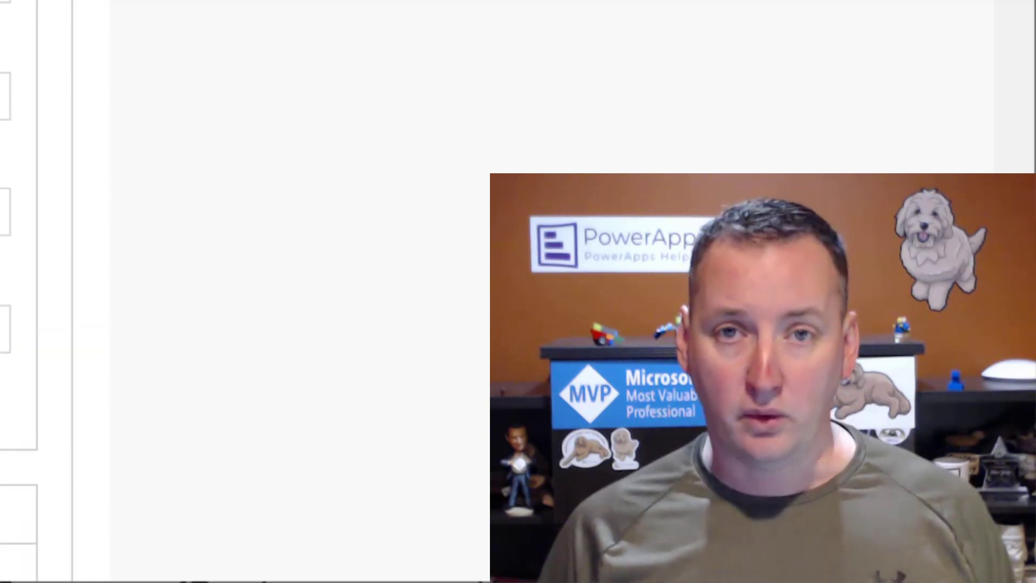
pyautogui.scroll(1, 20, 291)
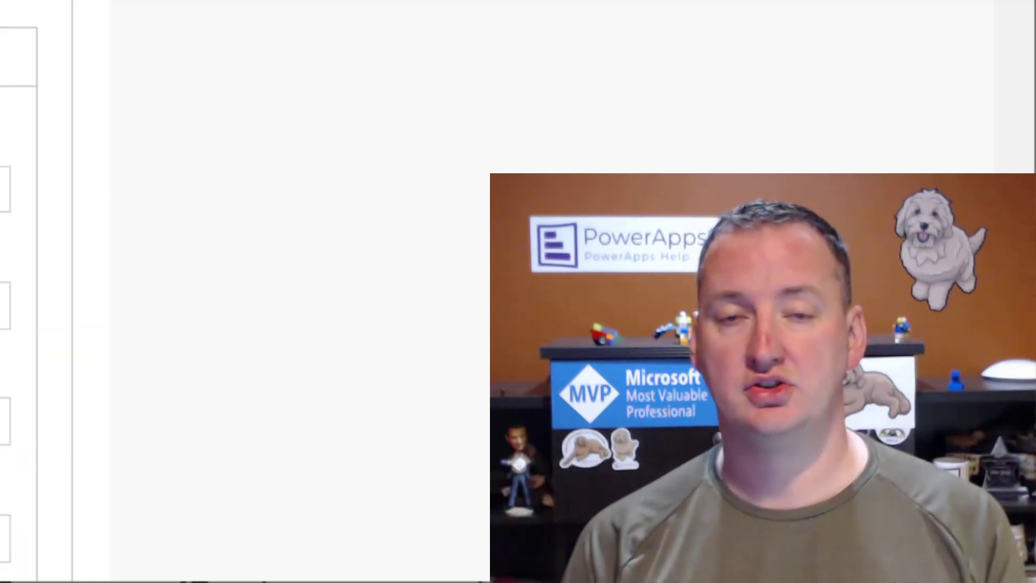